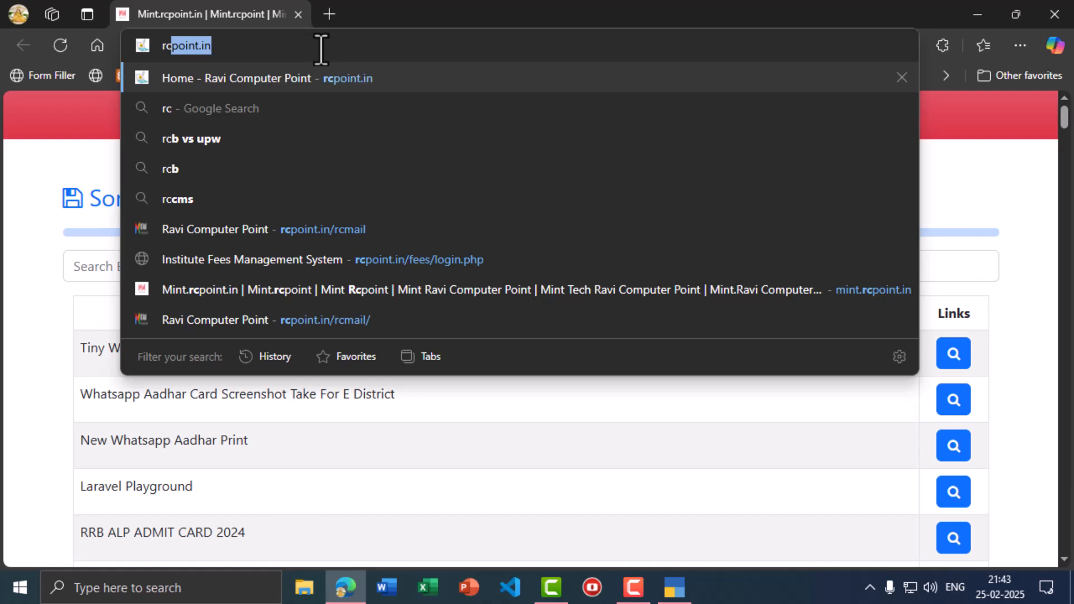
- Go to the rcpoint.in/projects page
text(poin)
key(BackSpace)
key(BackSpace)
text(in)
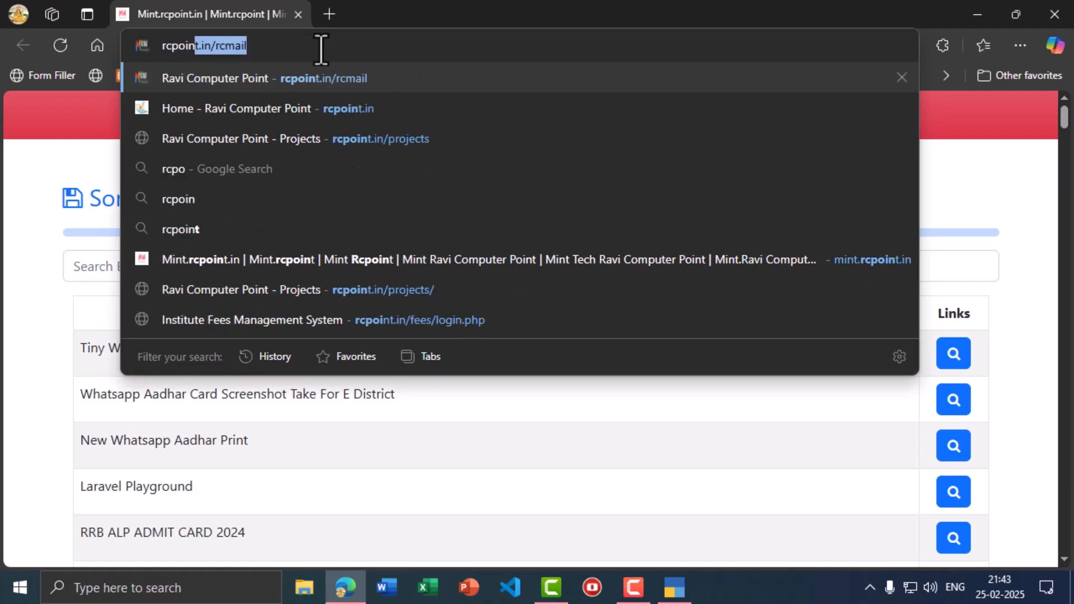
text(t.in/projects)
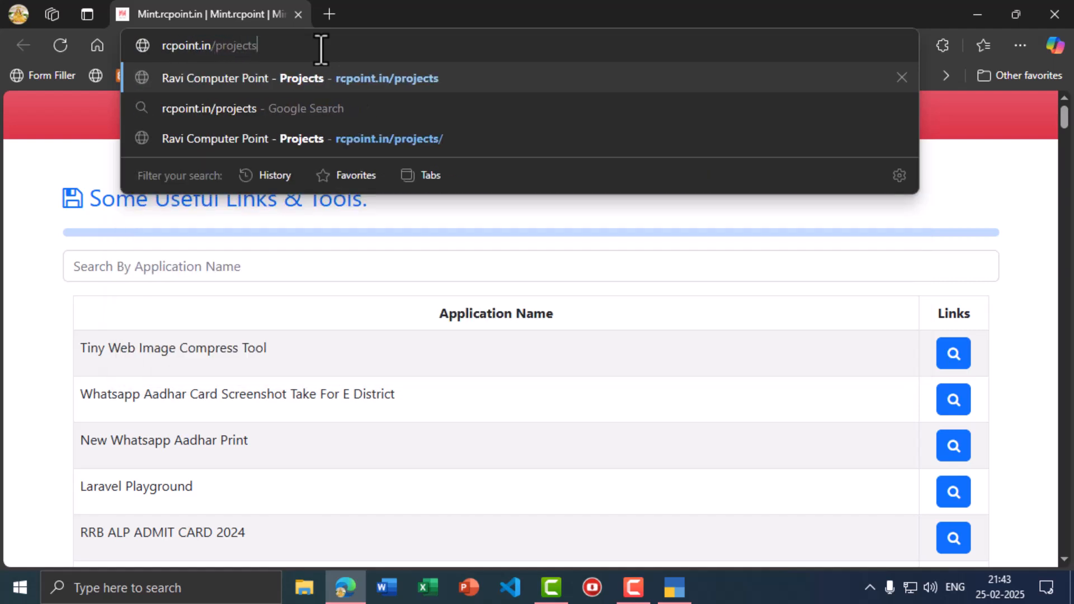
key(Return)
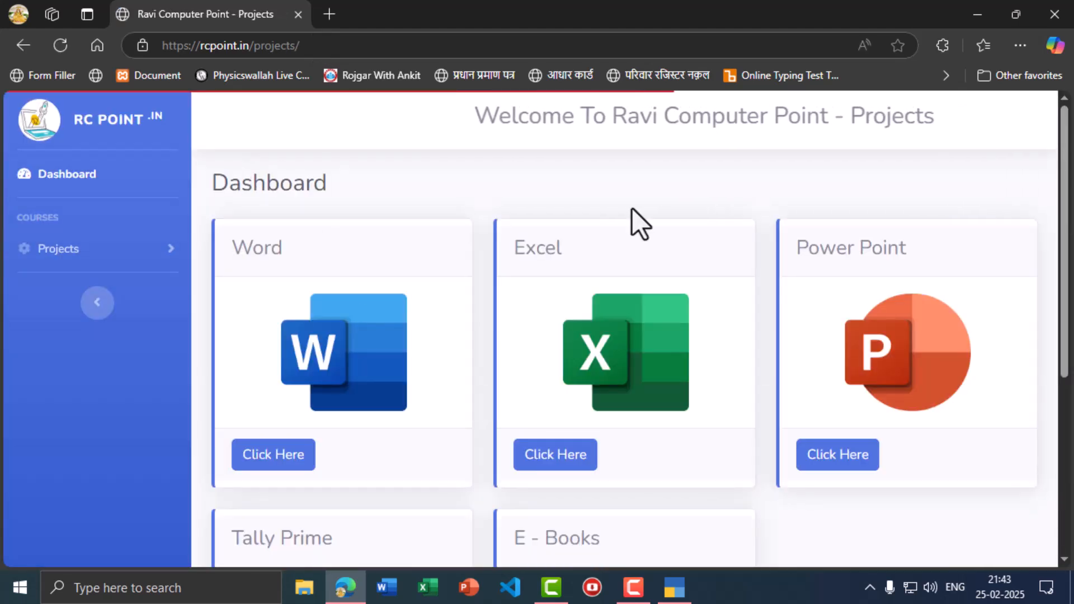
- Download the Purchase & Sale Voucher Practice PDF from the Tally Prime practice list
scroll(305, 347, down, 3)
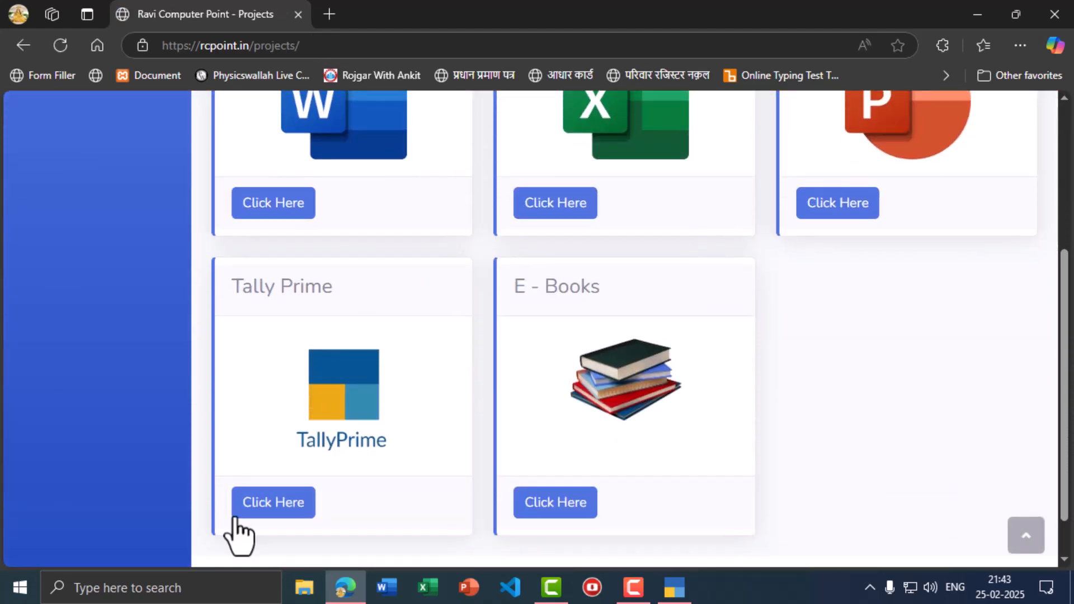
click(254, 510)
scroll(347, 367, up, 2)
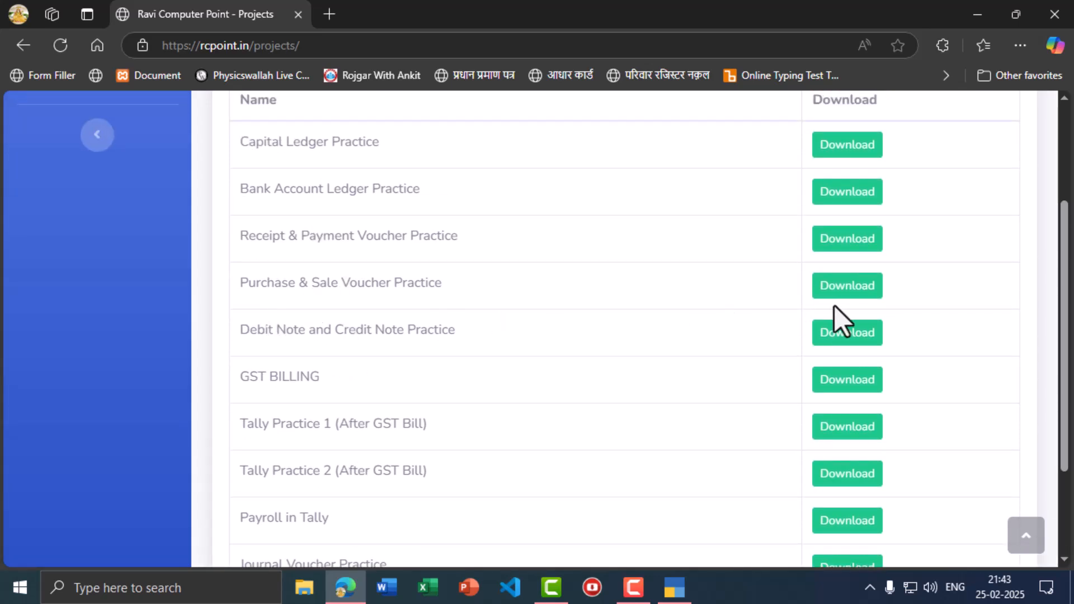
click(861, 291)
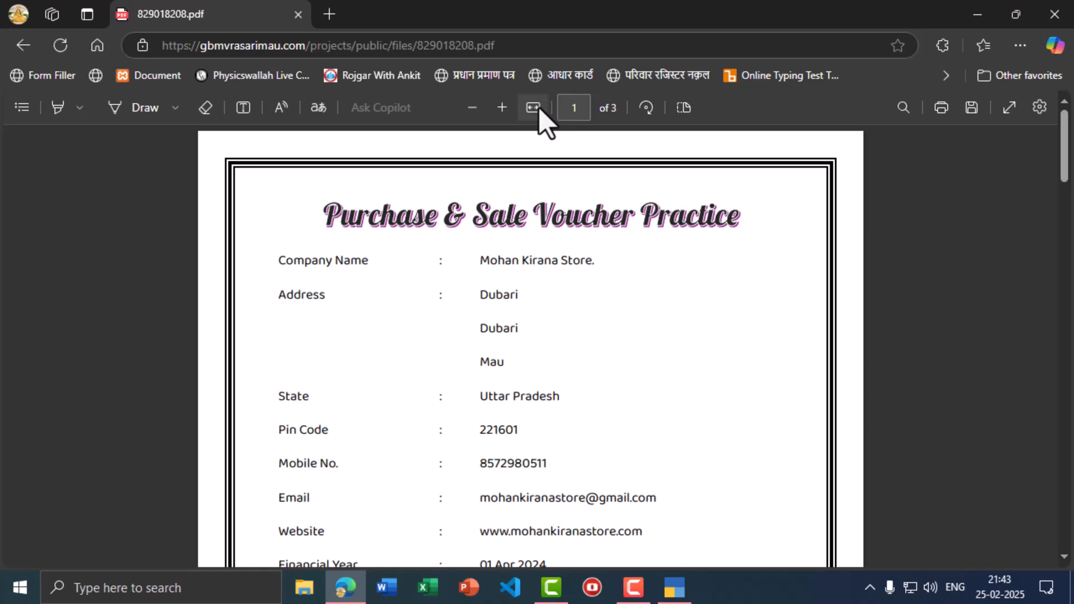
- Fit the practice PDF to the window width and switch to TallyPrime
click(537, 108)
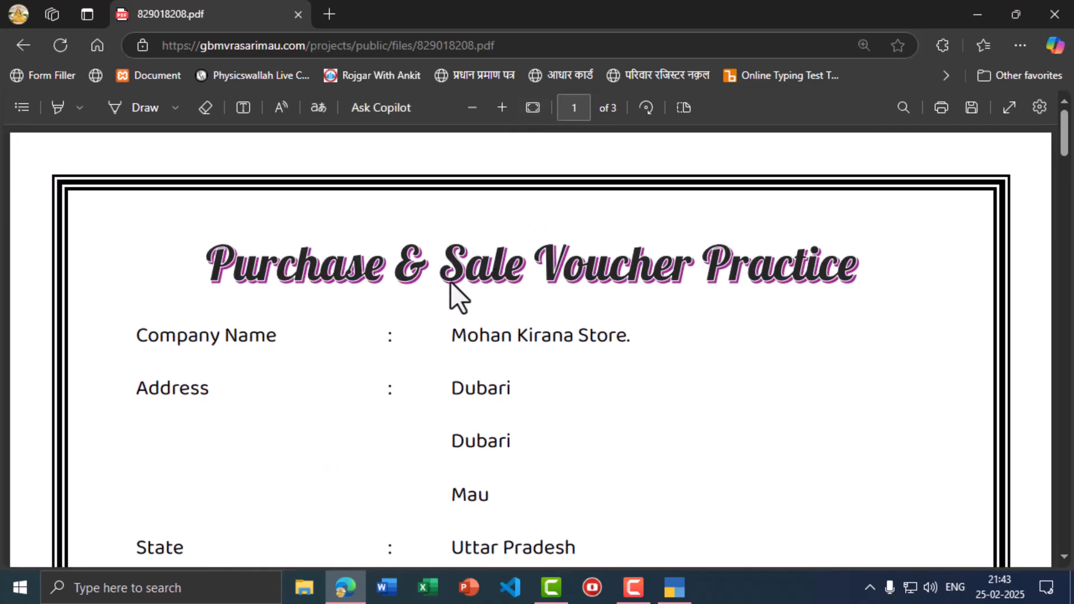
key(alt+Tab)
key(alt+Tab)
key(alt+Tab)
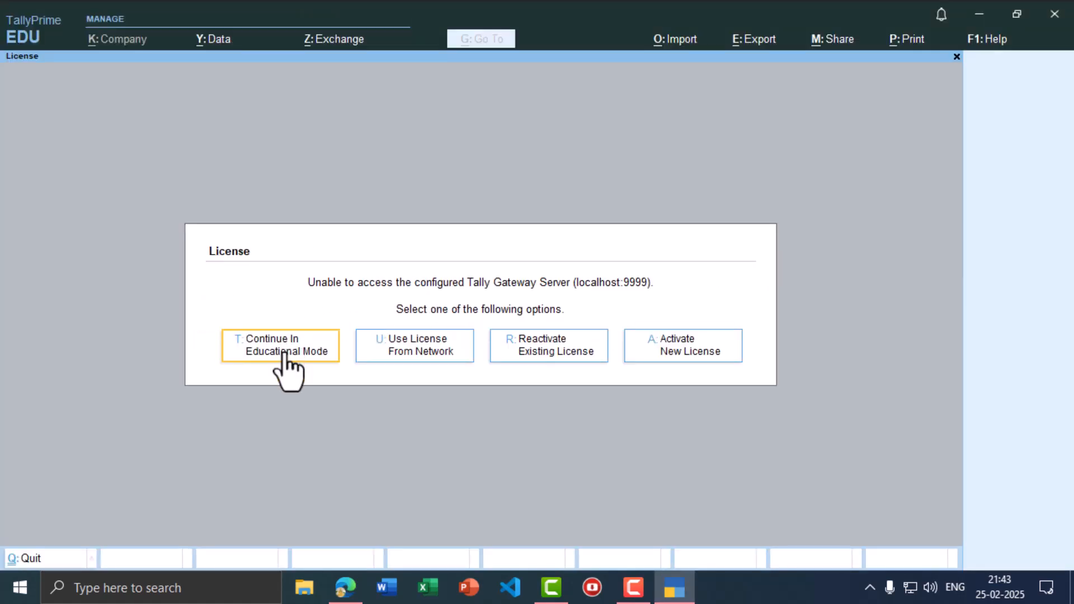
- Continue in educational mode and open Create Company, then check the PDF's company details
click(285, 353)
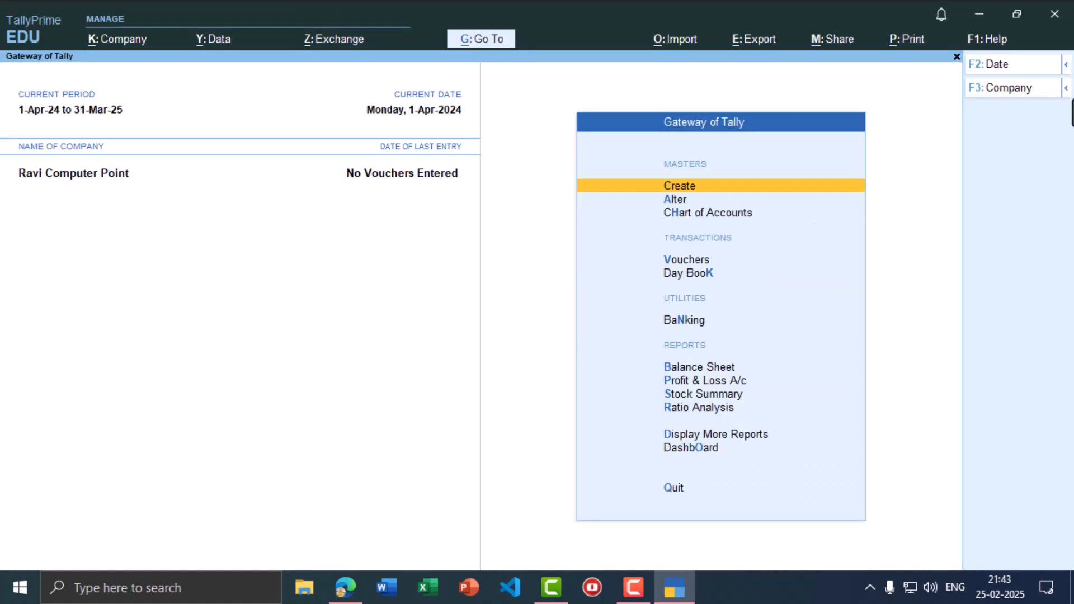
click(979, 89)
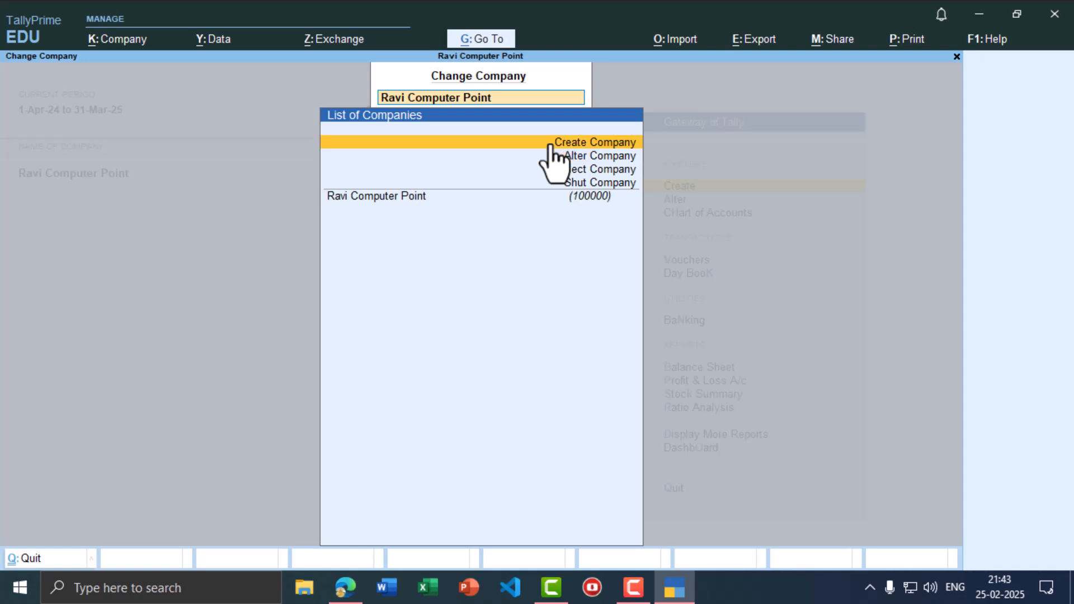
click(583, 141)
key(alt+Tab)
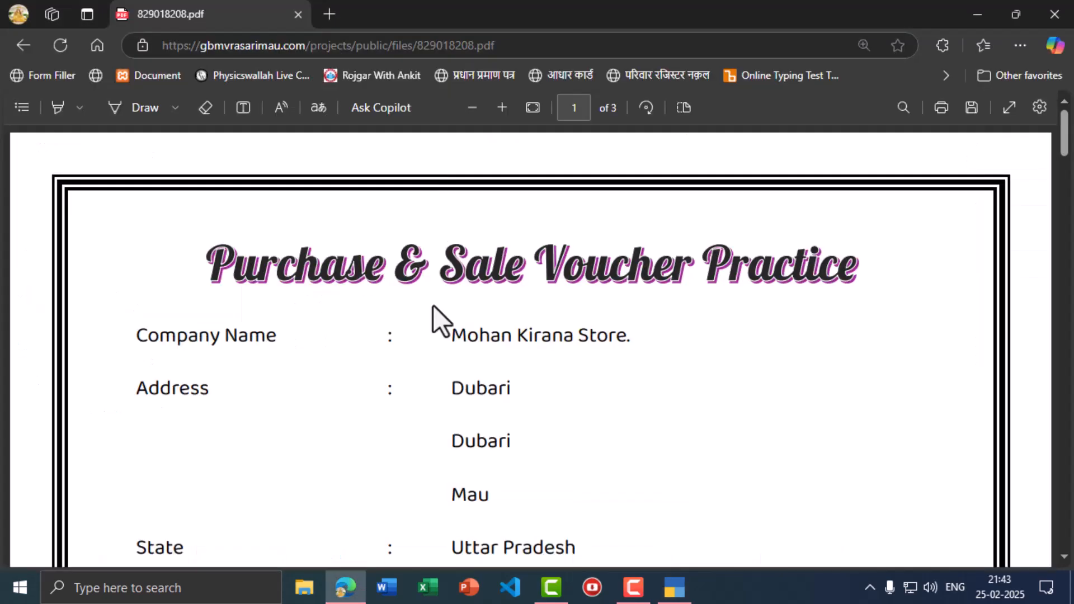
- Enter Mohan Kirana Store as the company name and fill in its three-line address
key(alt+Tab)
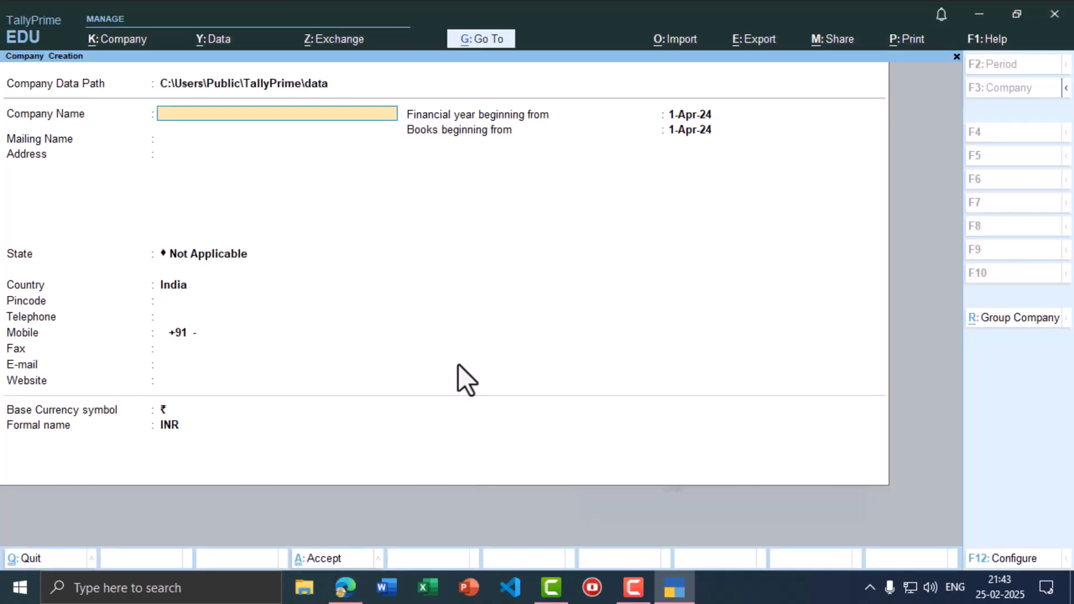
text(Mohan Kirana Store)
key(Return)
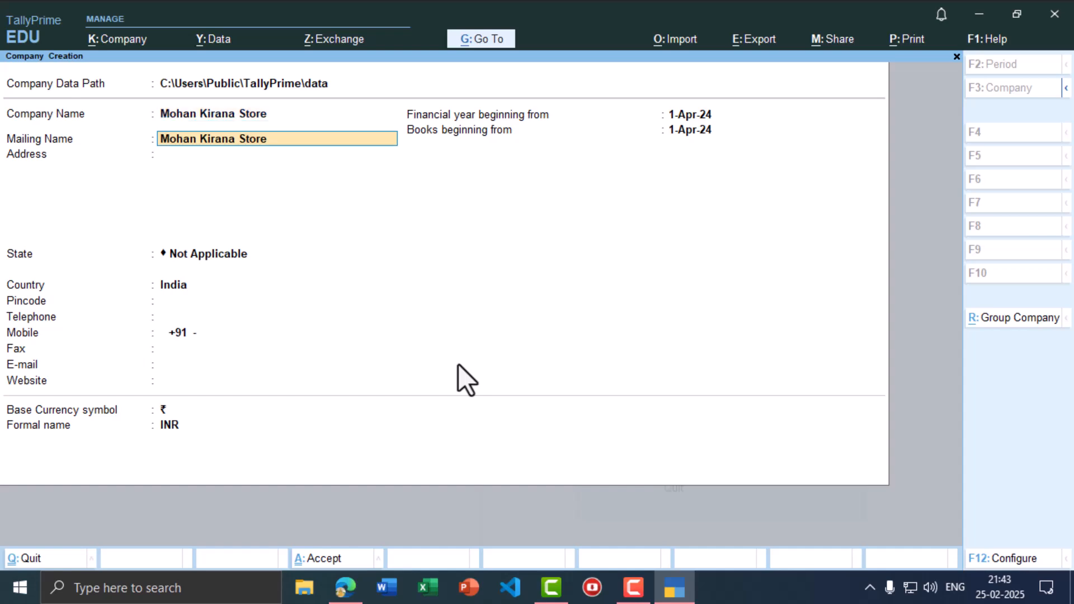
key(Return)
key(alt+Tab)
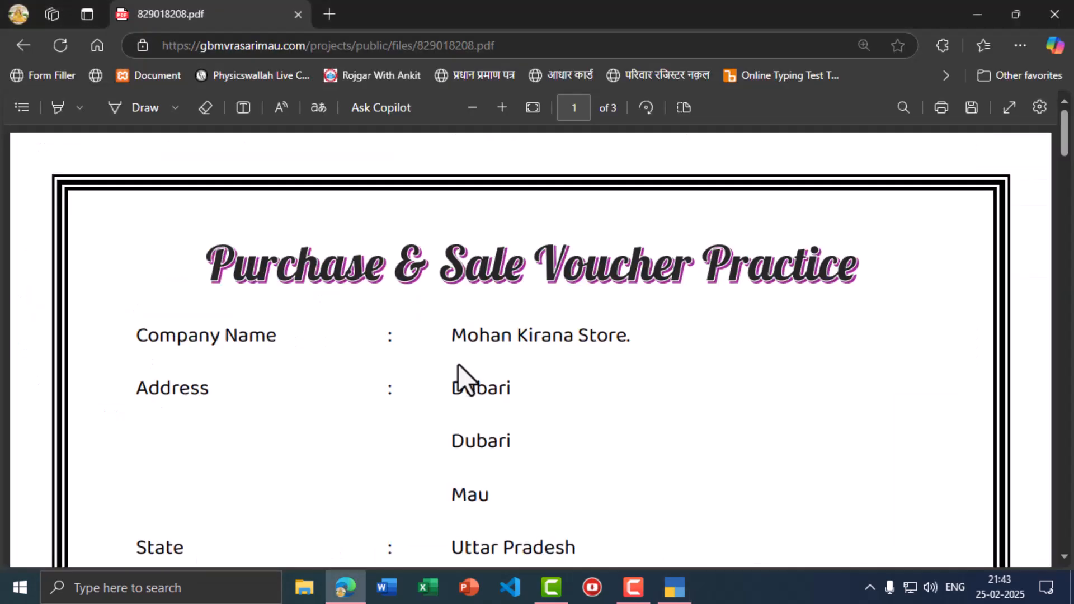
key(alt+Tab)
text(Dubari)
key(Return)
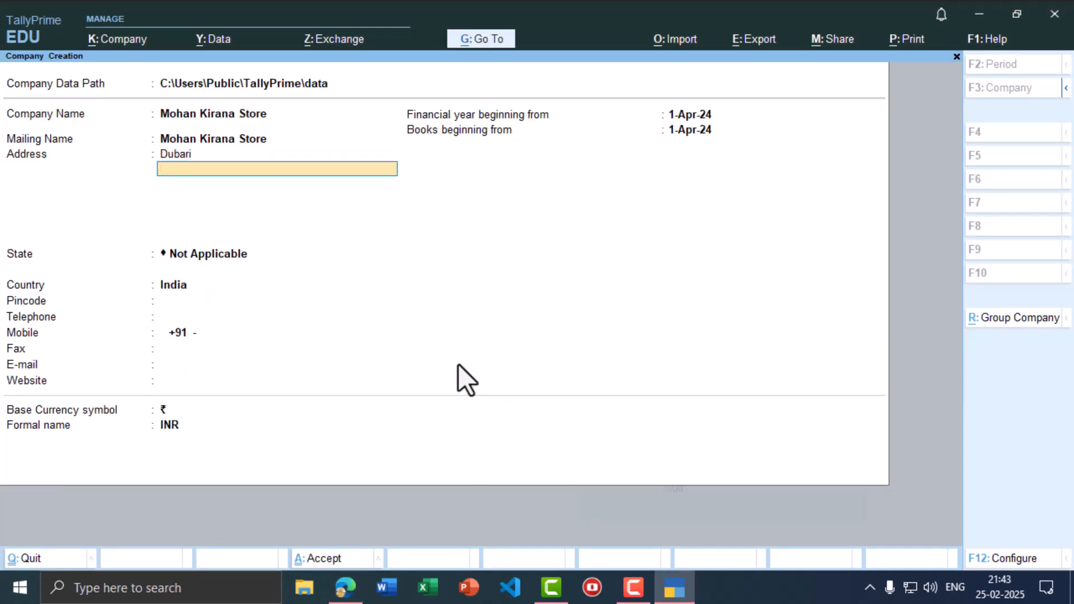
text(Dubari)
key(Return)
text(Mau)
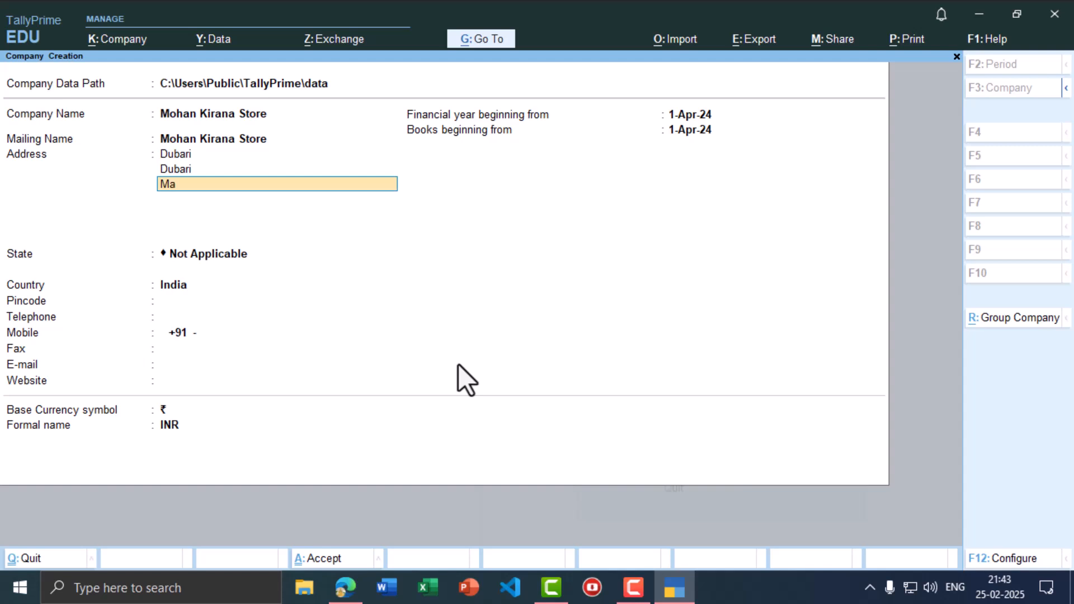
key(Return)
key(Return)
- Set the state to Uttar Pradesh and enter the pincode and mobile number
text(Ut)
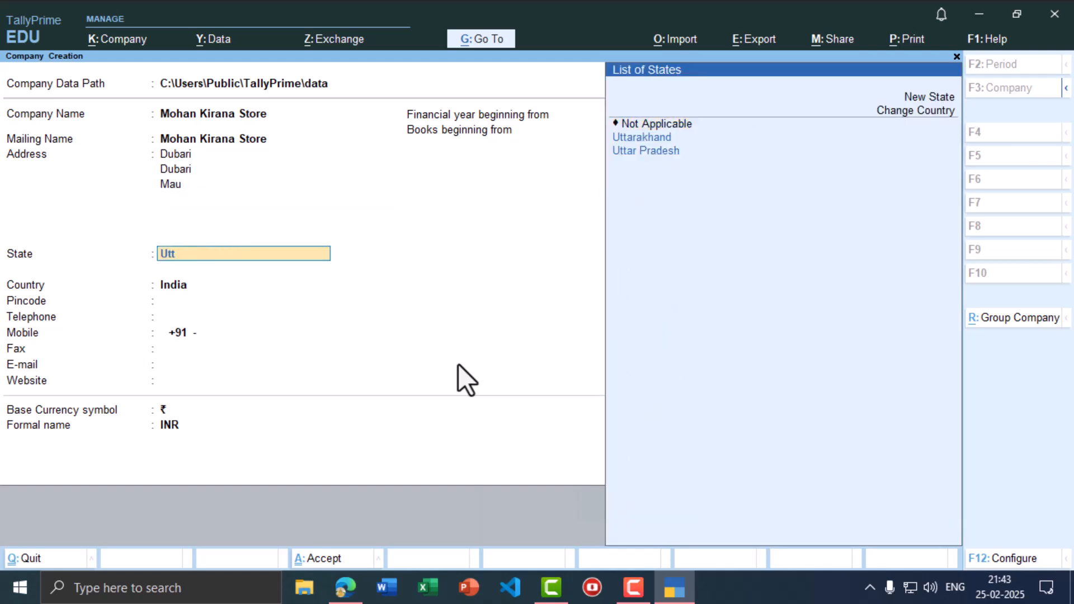
text(t)
key(Down)
key(Return)
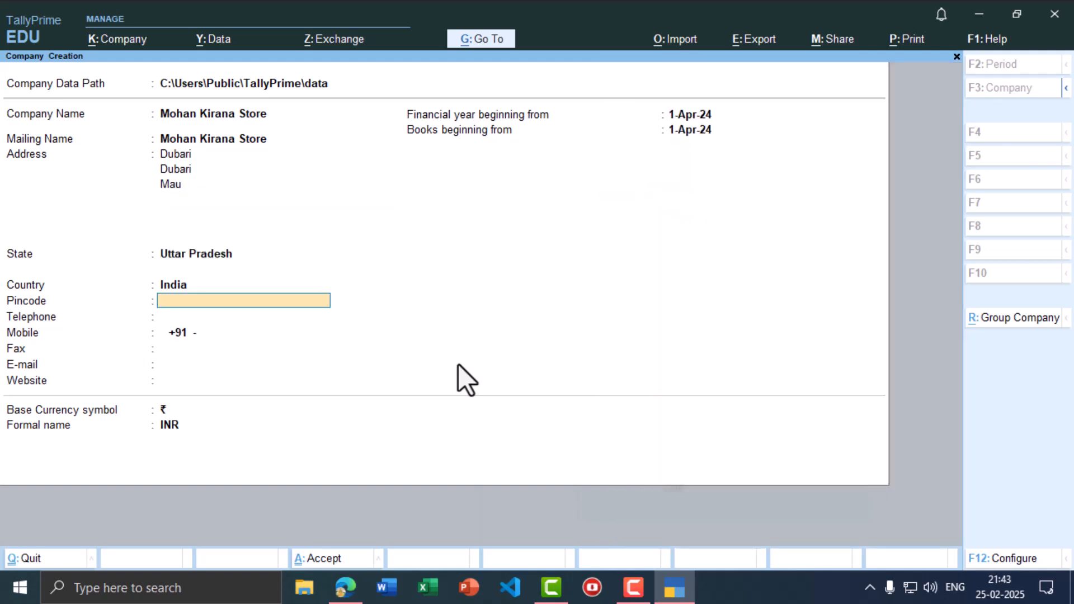
text(221601)
key(Return)
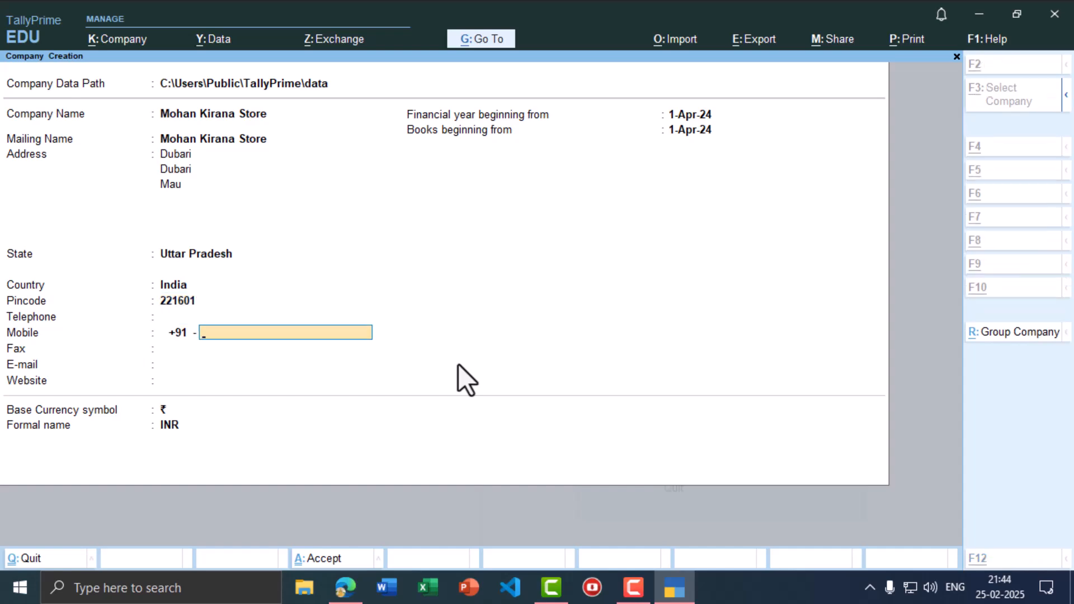
key(alt+Tab)
scroll(458, 364, down, 5)
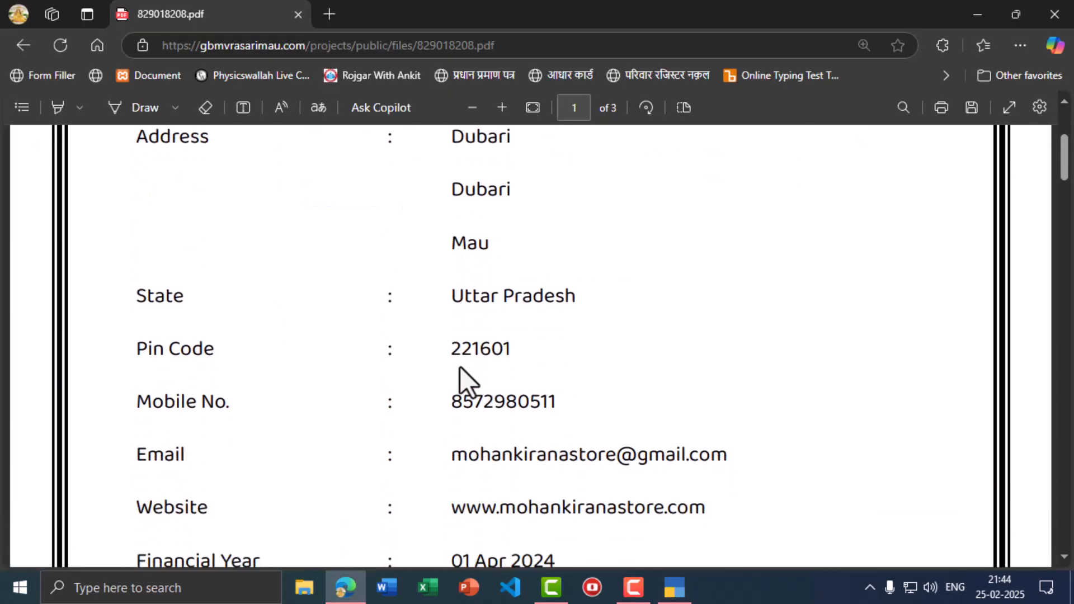
key(alt+Tab)
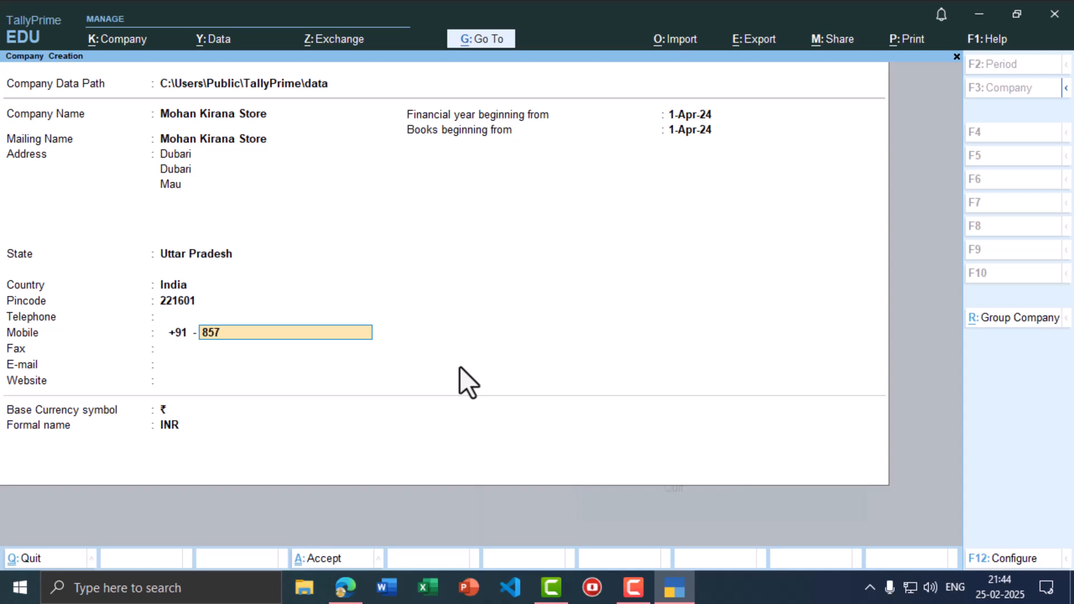
key(Return)
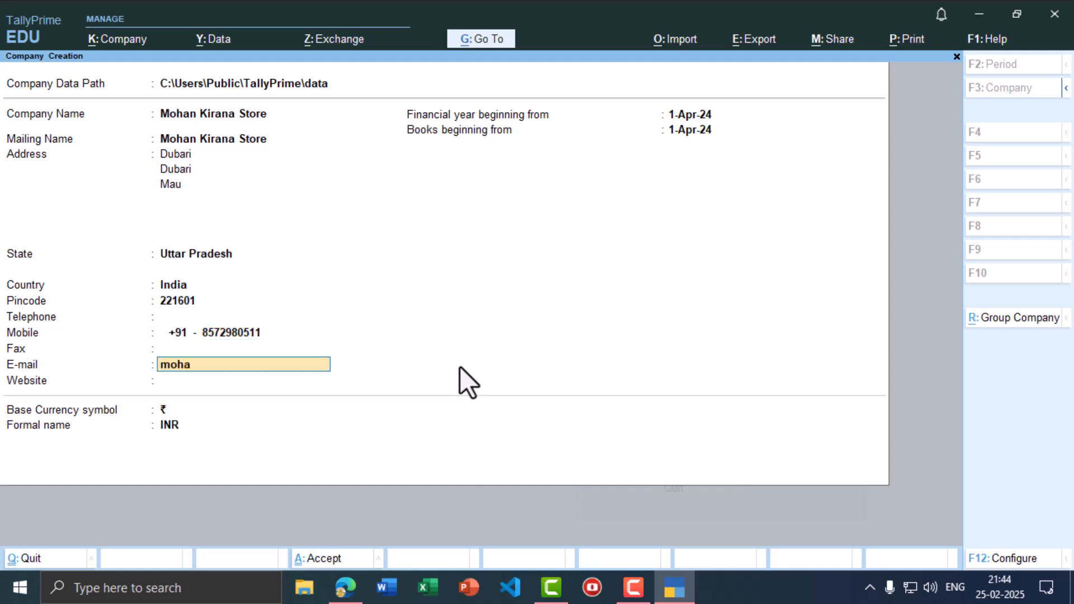
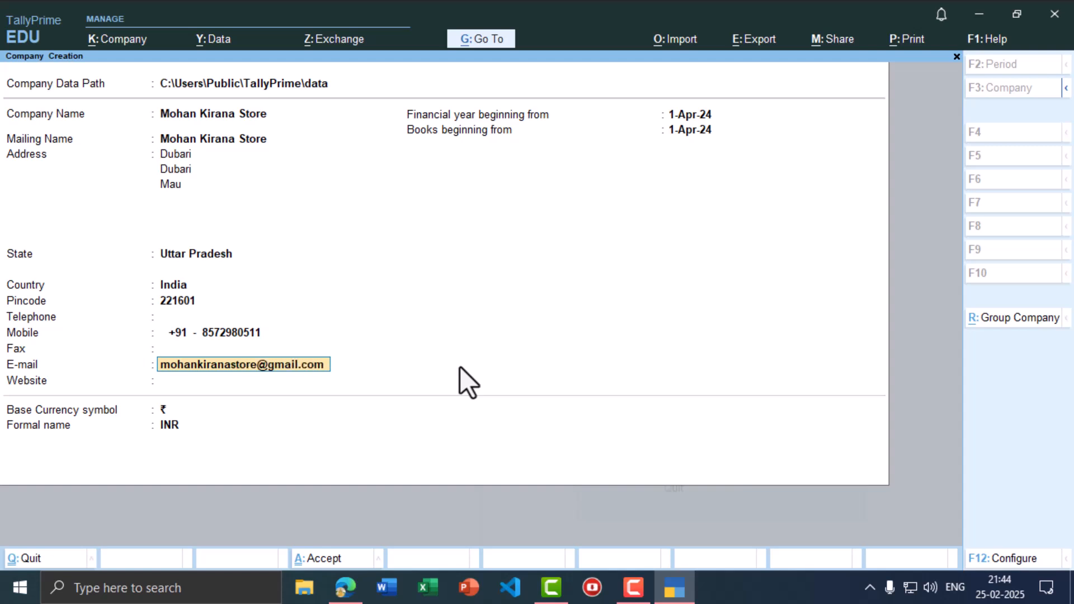
key(Return)
key(alt+Tab)
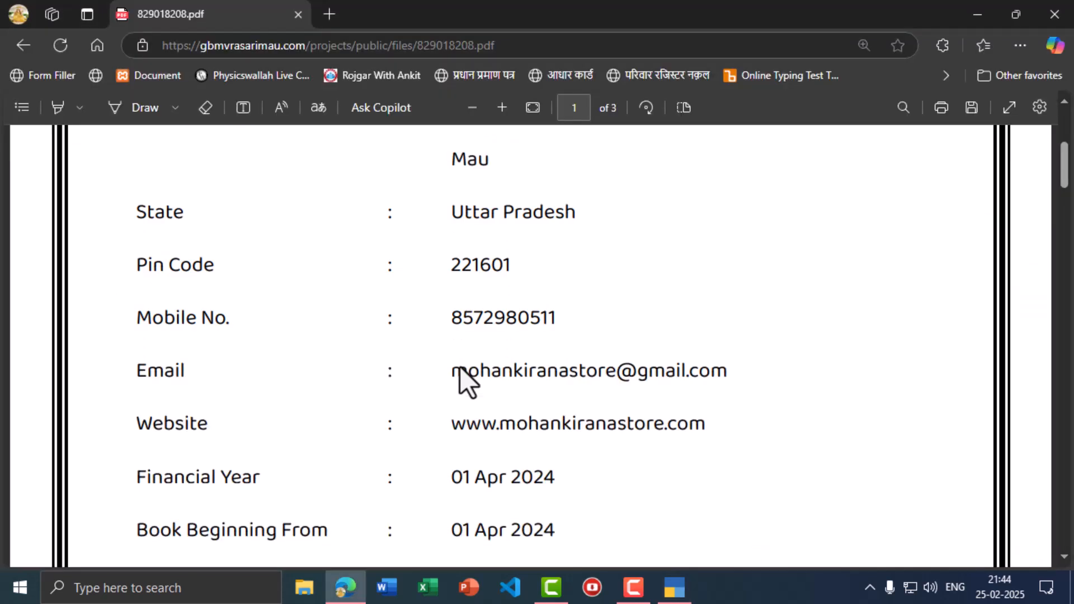
key(alt+Tab)
text(w)
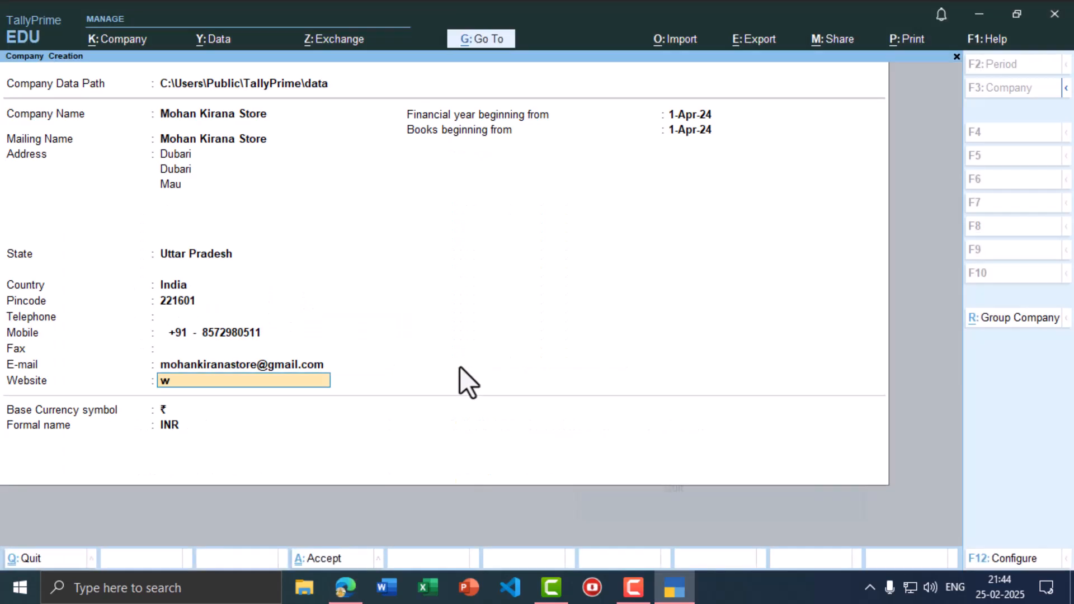
text(ww.mohankirana)
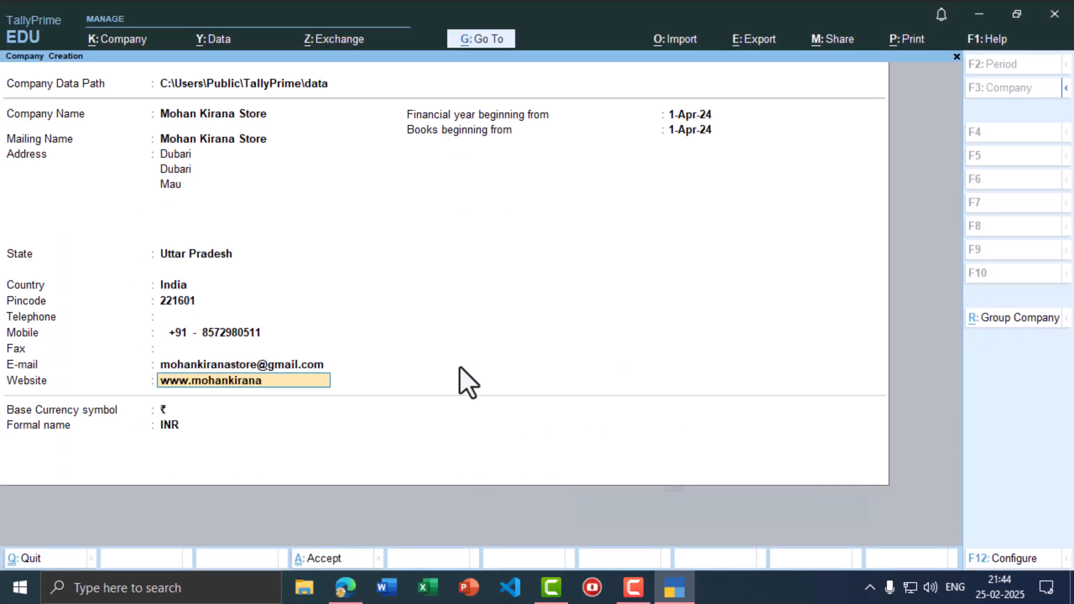
text(store.com)
key(Return)
key(Return)
key(Return)
key(Return)
key(Return)
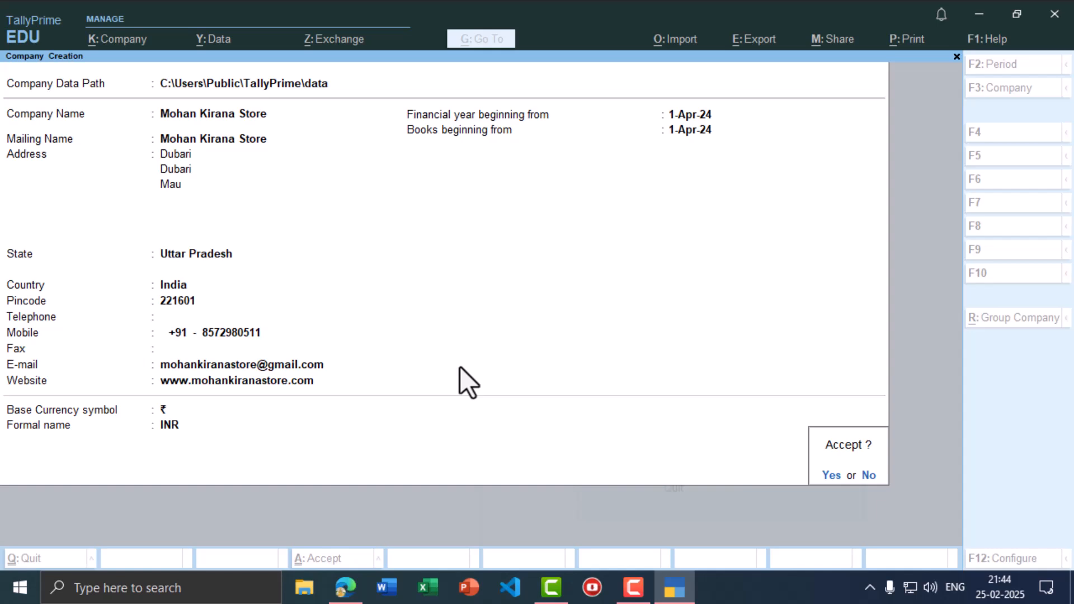
key(y)
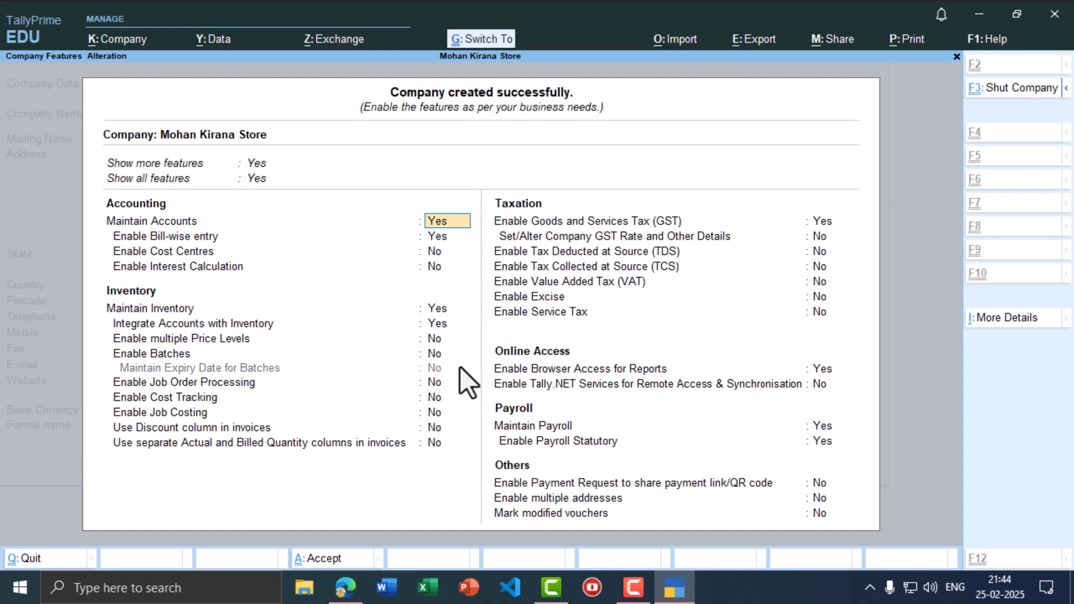
- Accept the company features and review the next transaction in the PDF
key(ctrl+a)
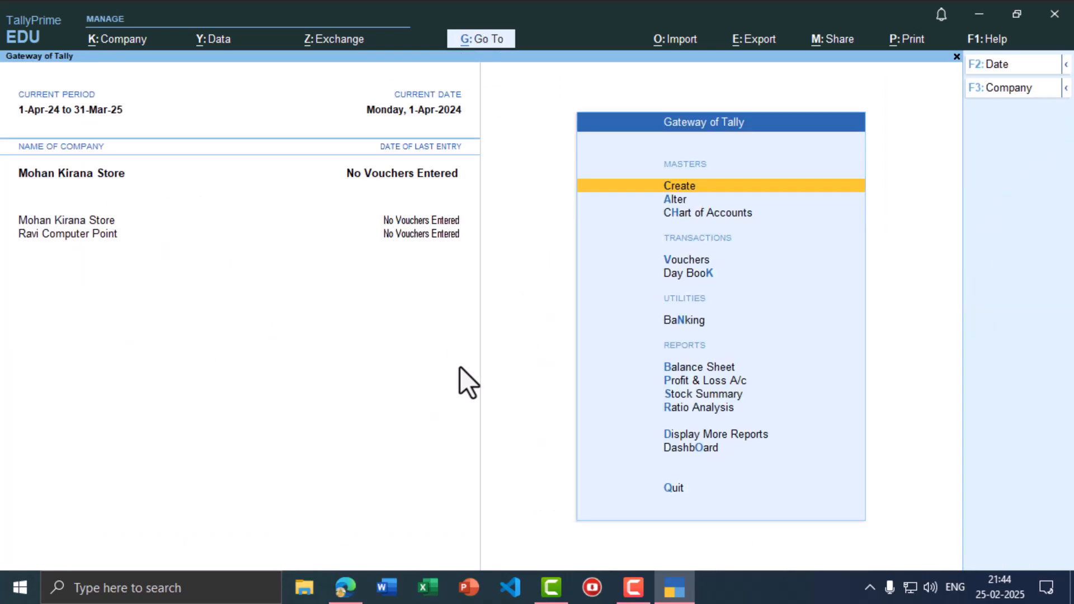
key(alt+Tab)
scroll(460, 368, down, 4)
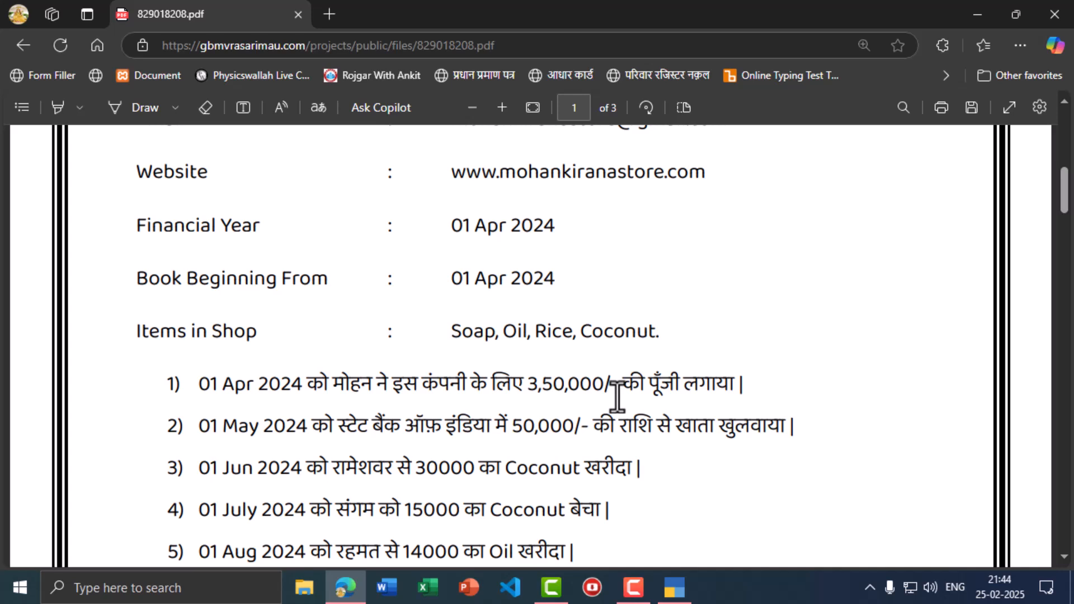
key(alt+Tab)
- Start a Receipt voucher dated 1-Apr-24 with Cash as the account
key(Down)
key(Down)
key(Down)
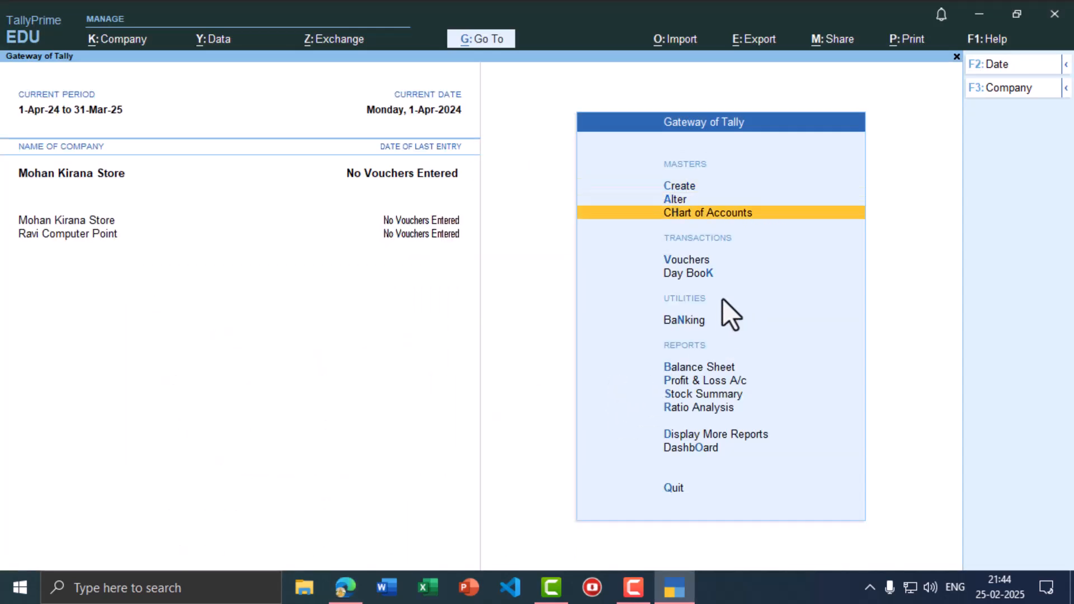
click(678, 259)
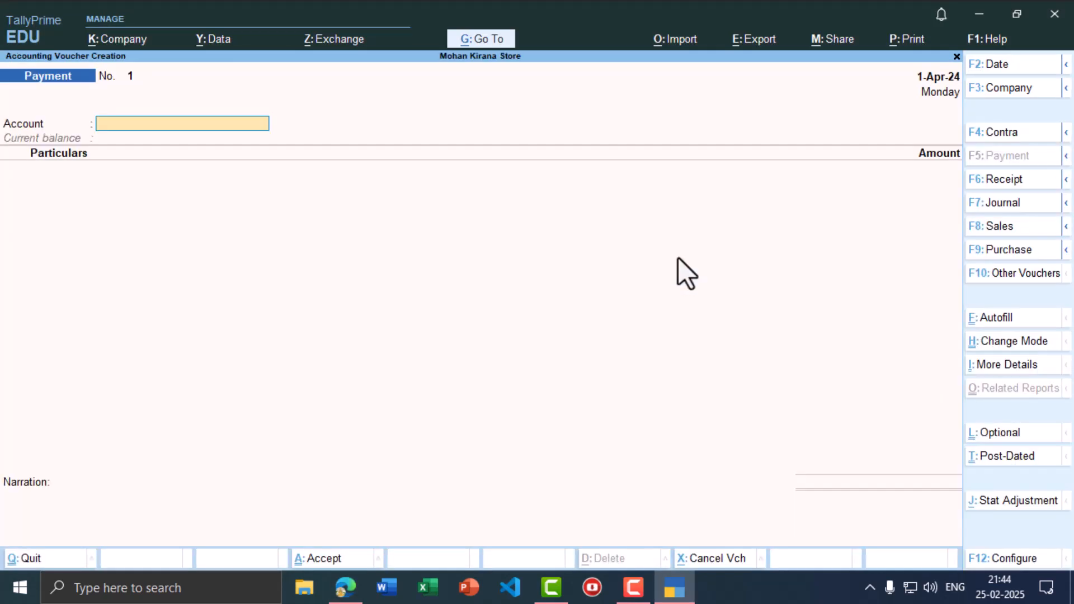
click(993, 179)
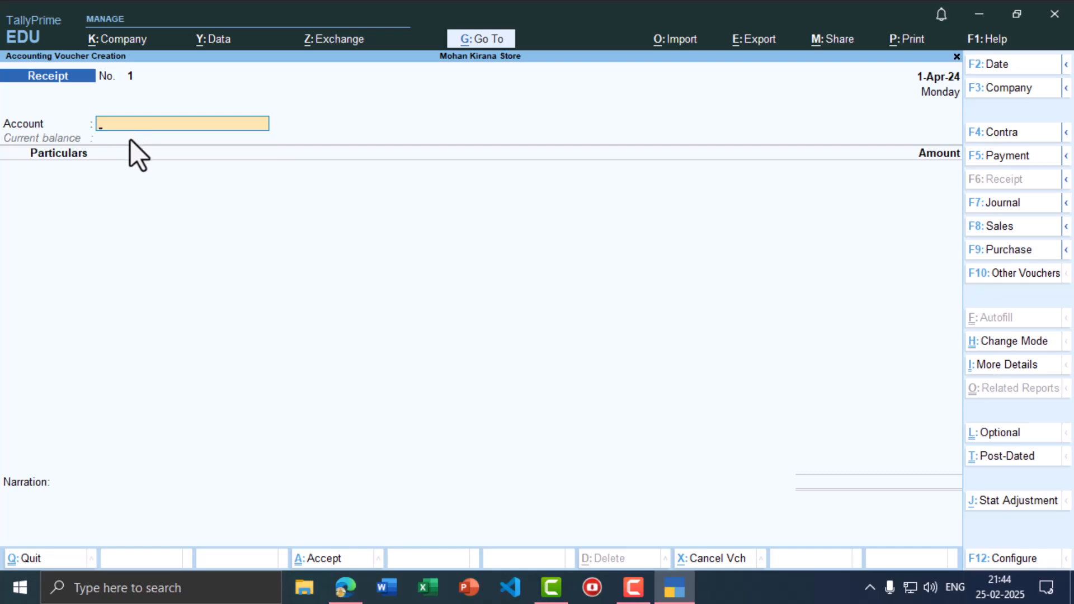
text(Cas)
key(Return)
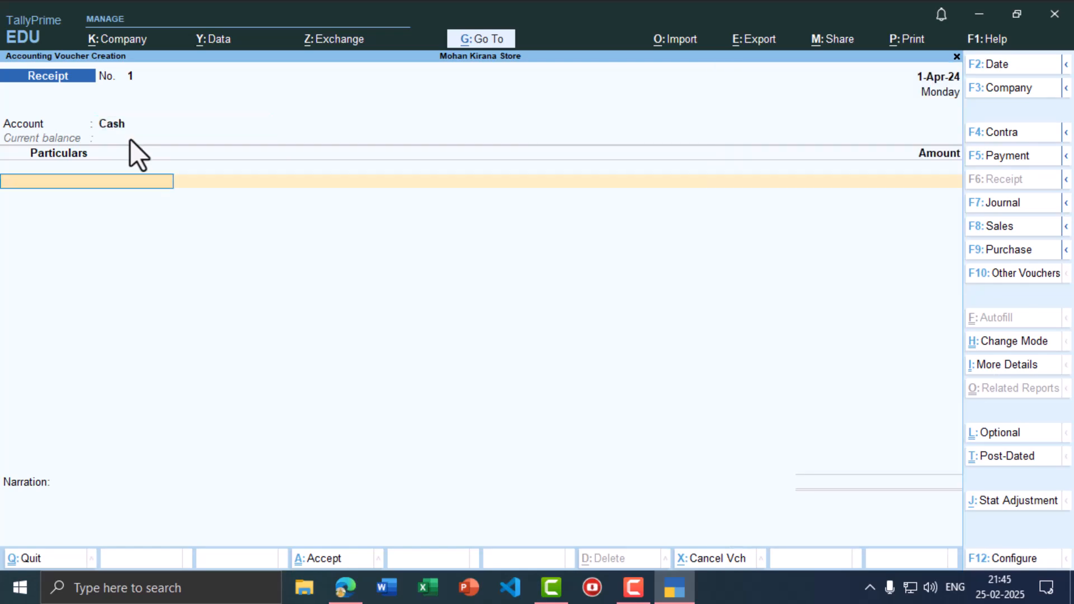
key(alt+Tab)
key(alt+Tab)
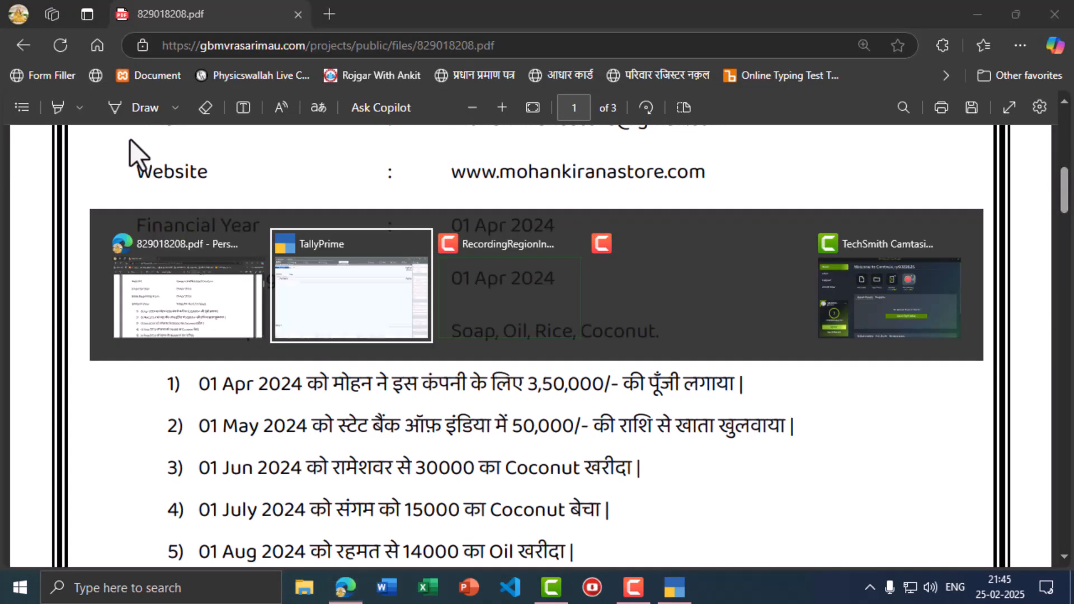
text(Mo)
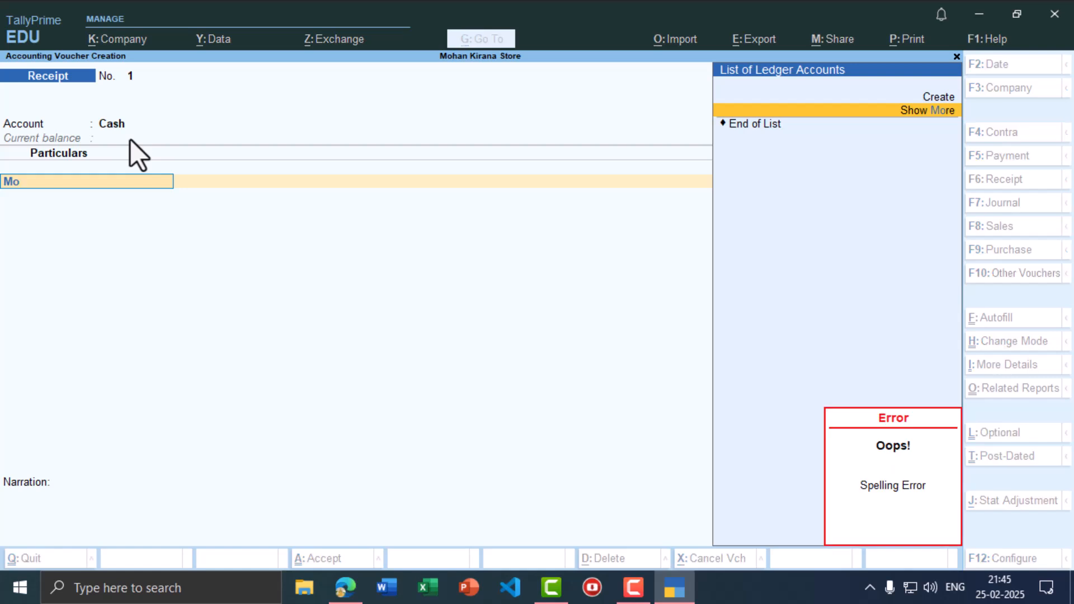
- Create the Mohan Capital A/c ledger under Capital Account and return to the receipt
key(alt+c)
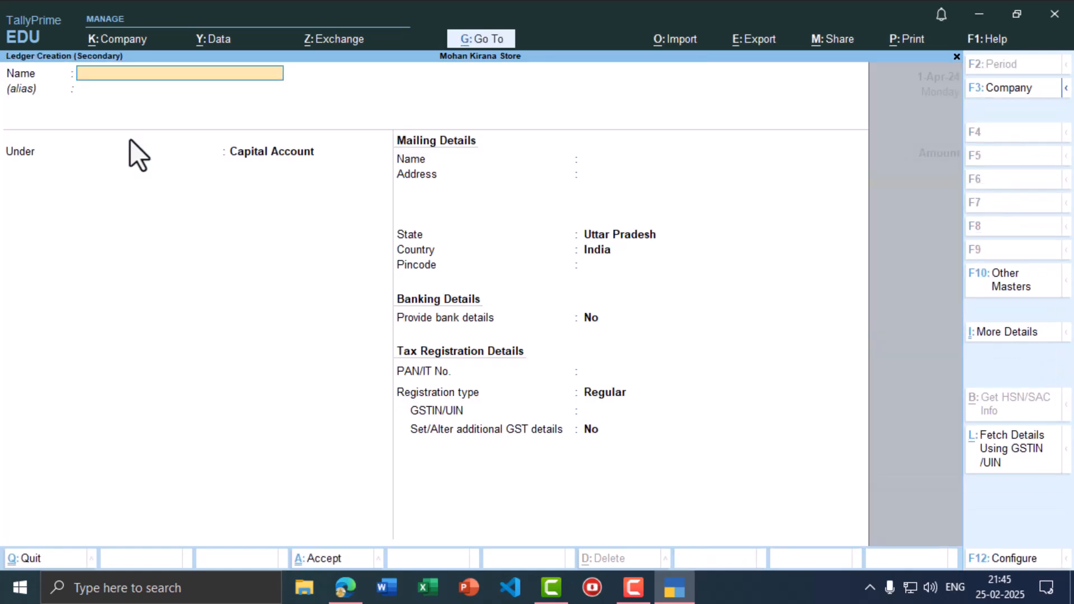
text(Mohan Capital A/c)
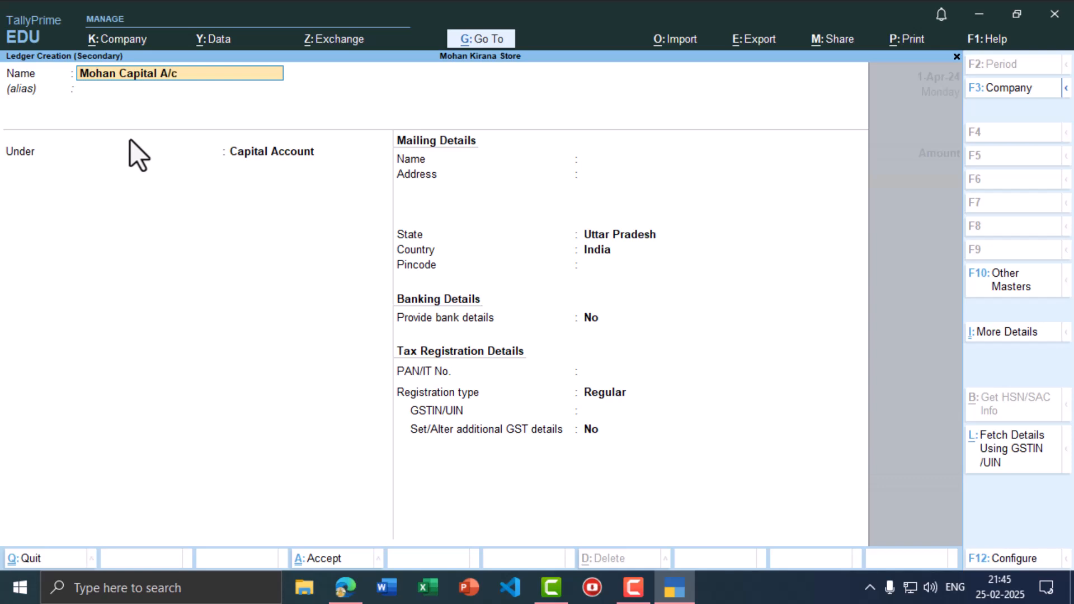
key(Return)
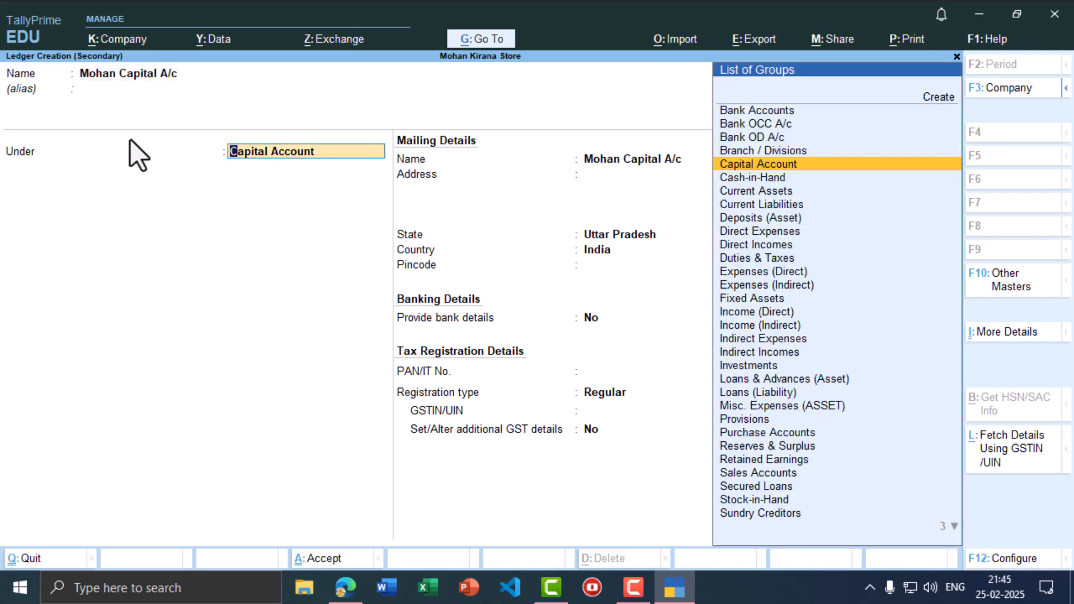
key(Return)
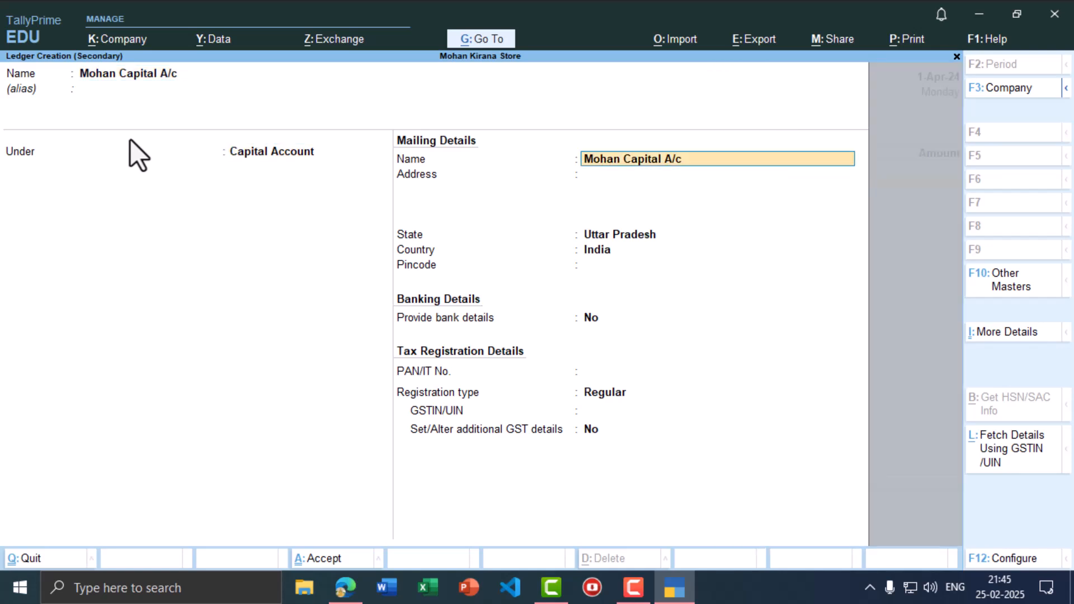
key(ctrl+a)
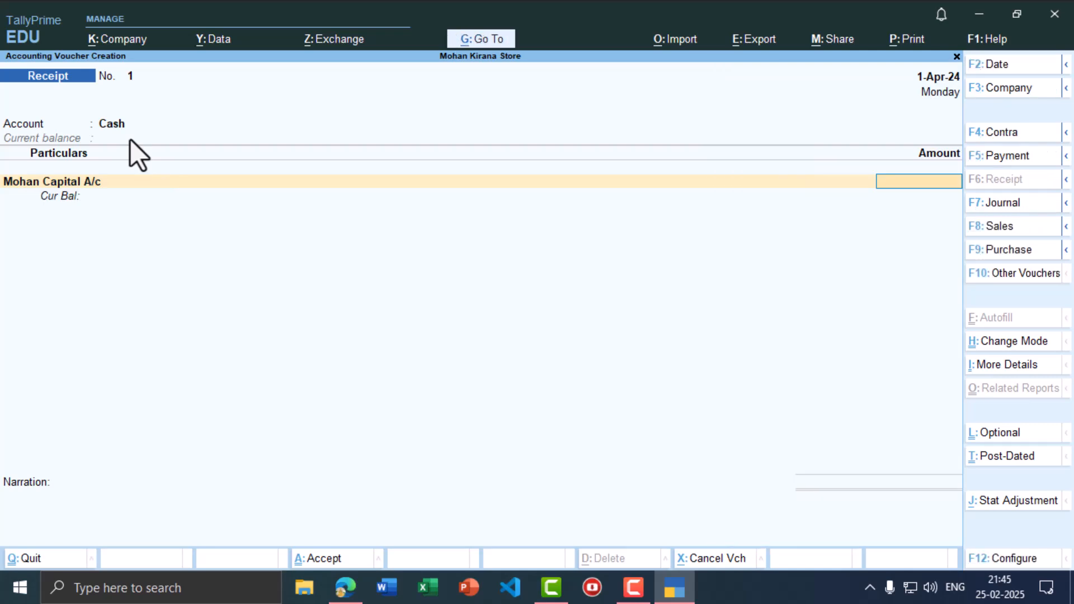
- Enter 3,50,000 as the capital receipt amount and save the voucher
key(alt+Tab)
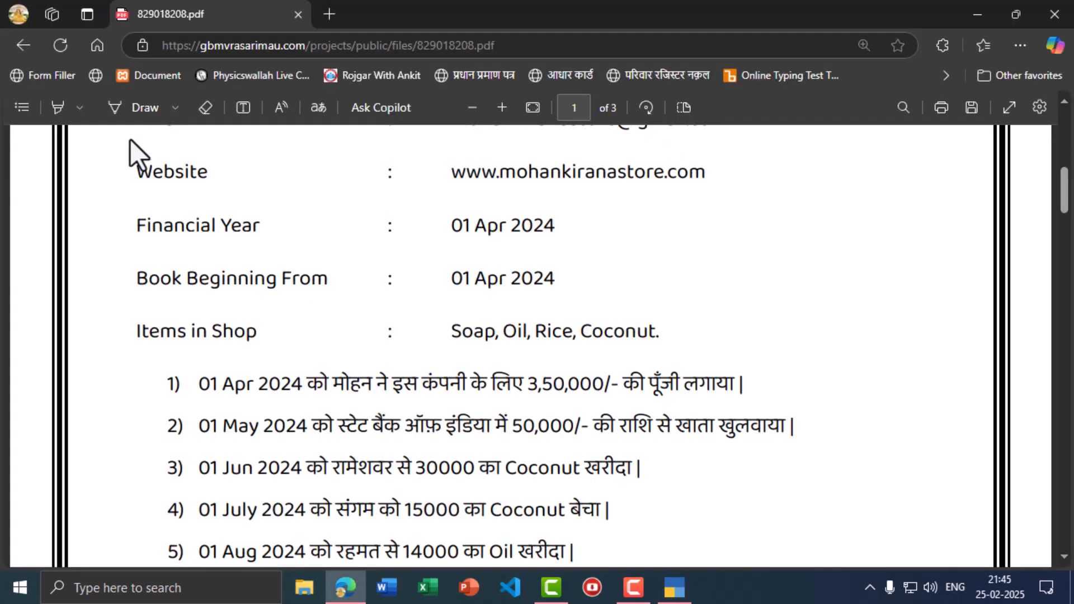
key(alt+Tab)
text(3,50,)
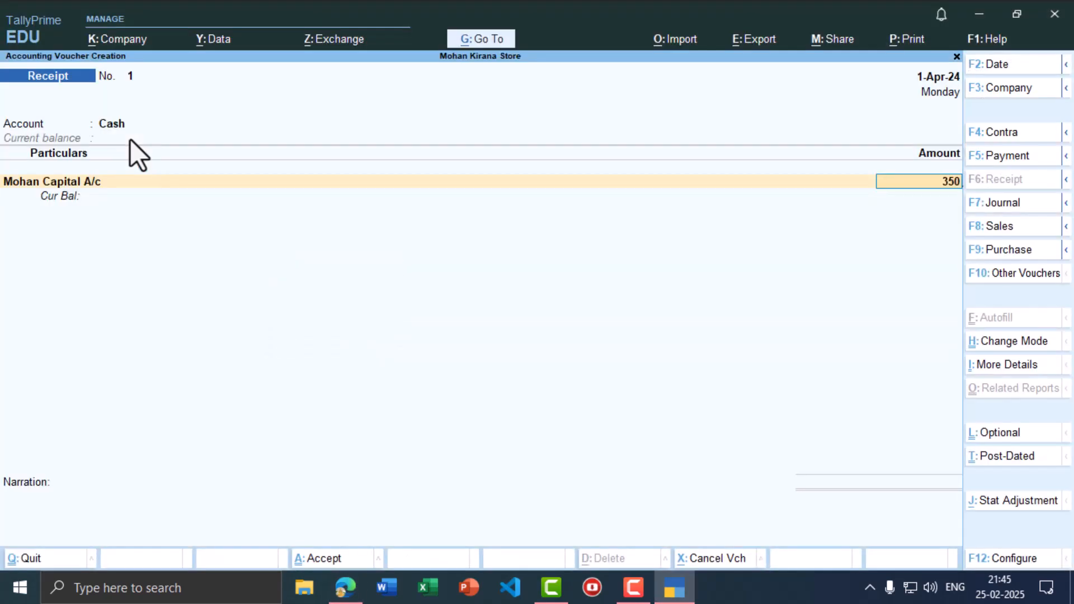
text(000)
key(Return)
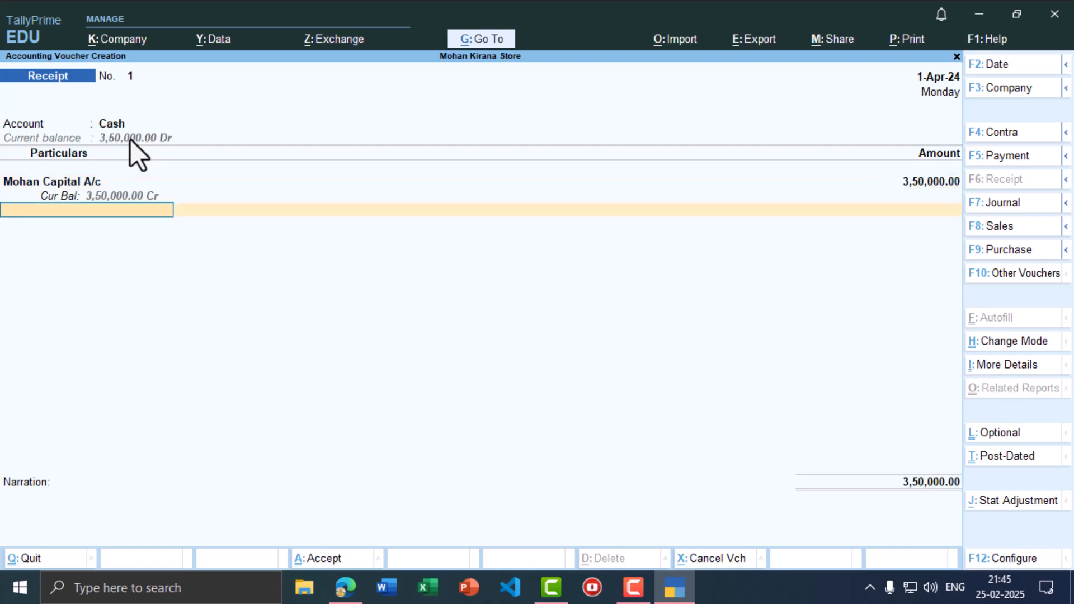
key(ctrl+a)
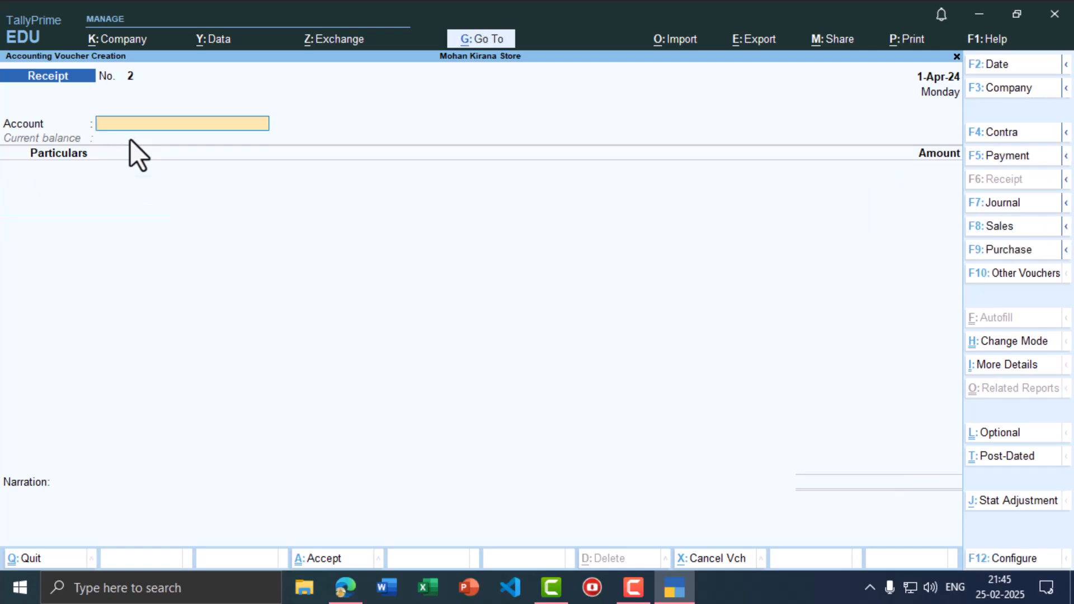
- Date the next voucher 1-May-24
key(alt+Tab)
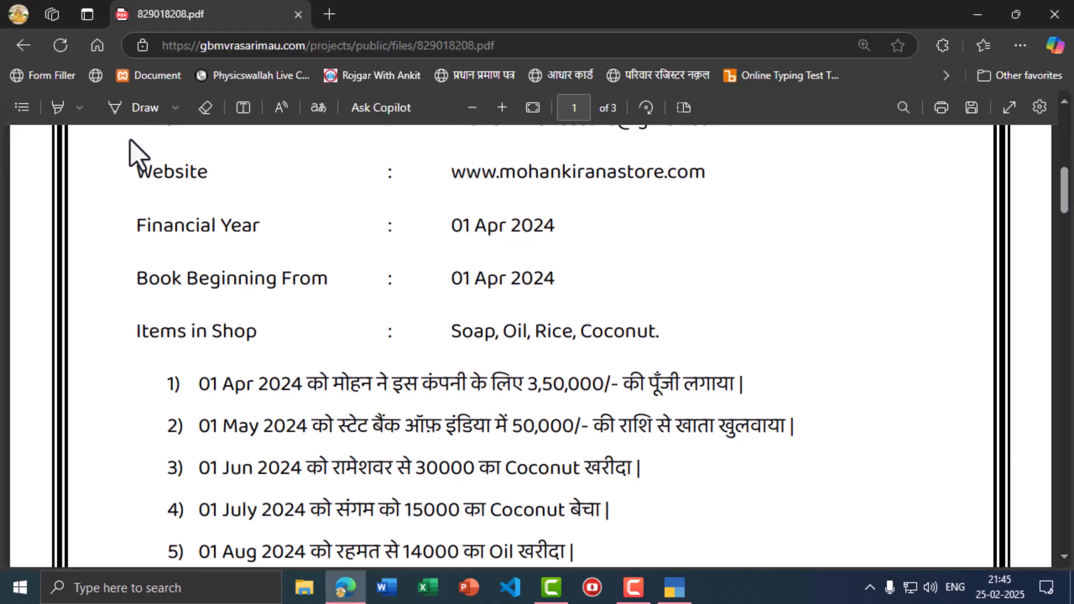
key(alt+Tab)
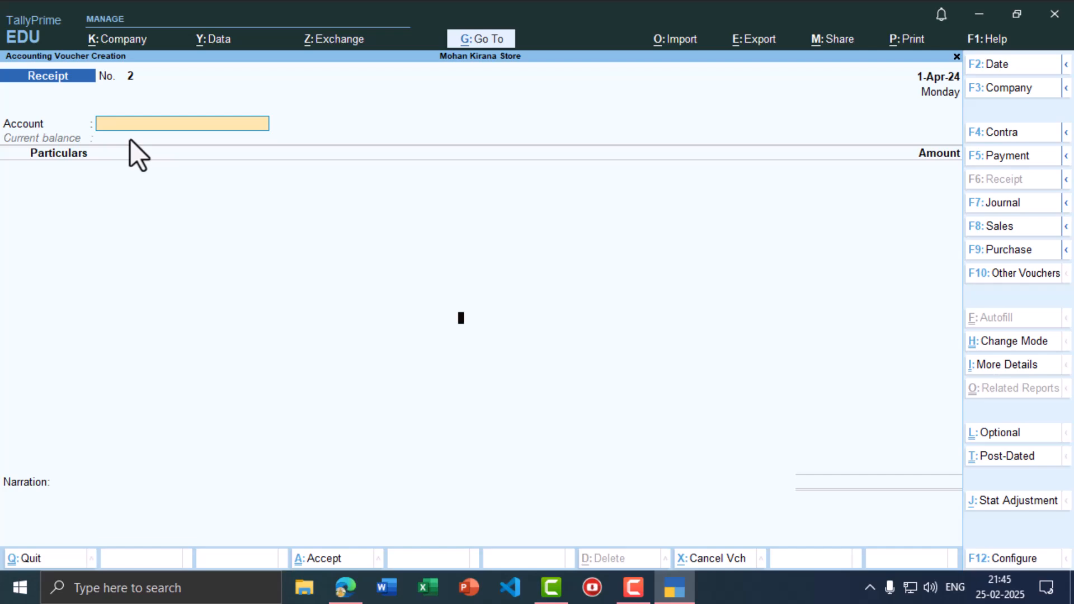
key(F2)
text(1-5)
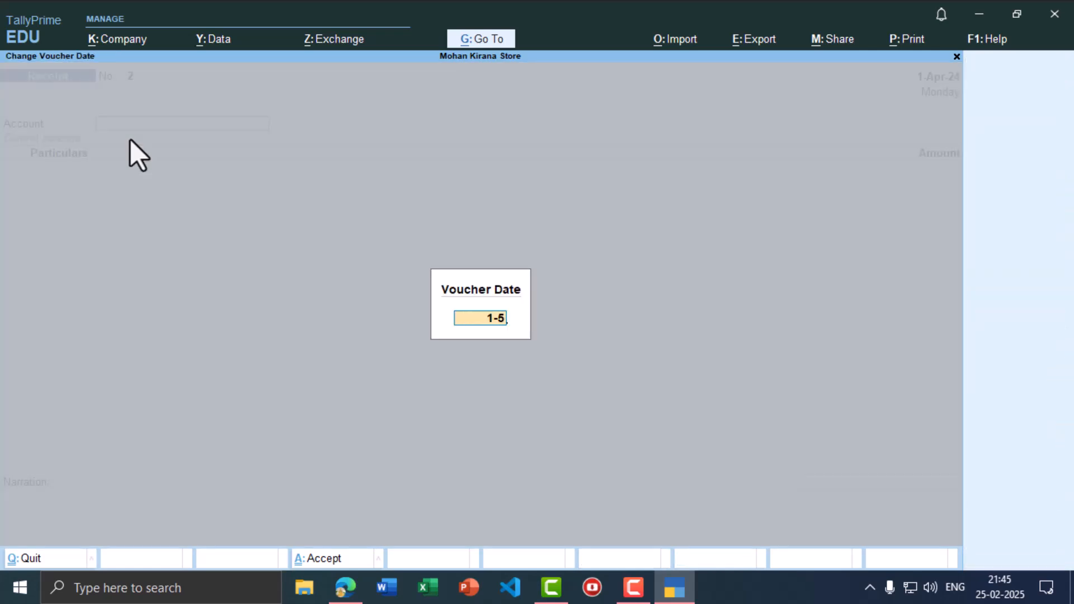
key(Return)
key(alt+Tab)
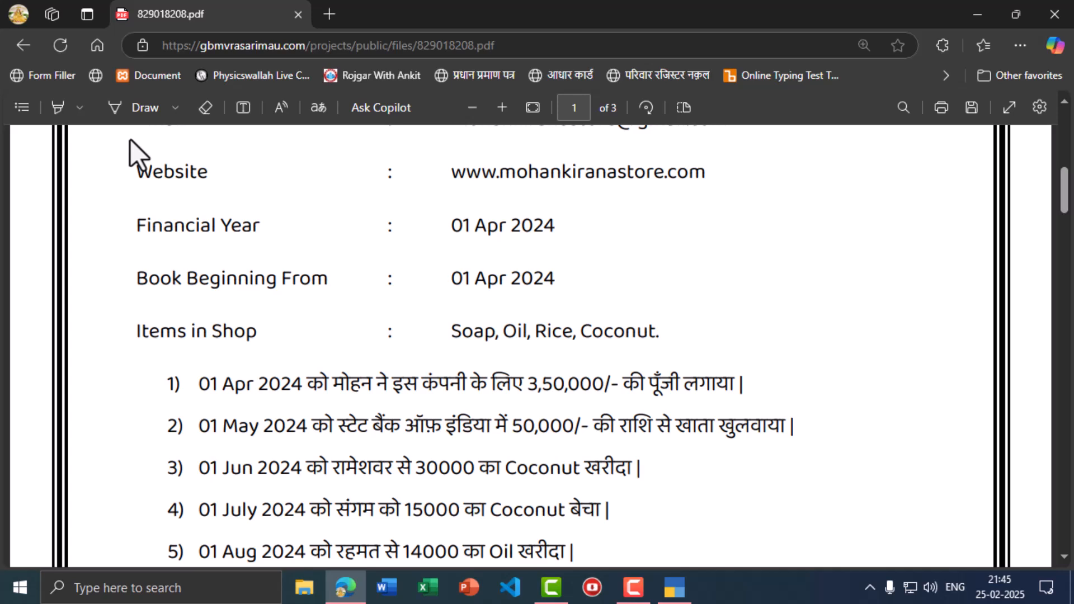
key(alt+Tab)
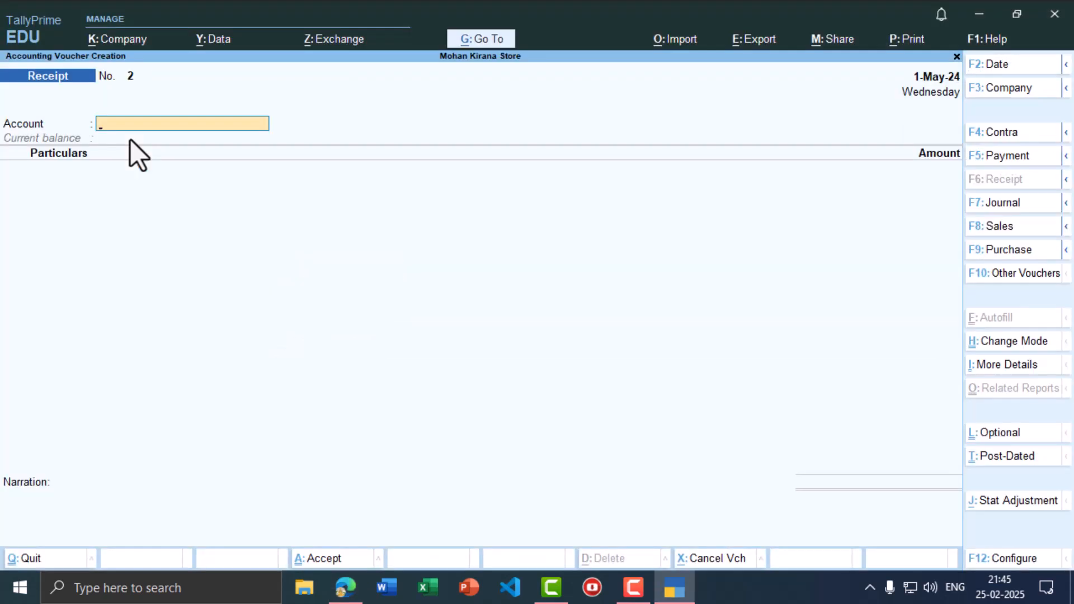
- Switch to a Contra voucher and begin creating a State Bank ledger for its account
click(1009, 133)
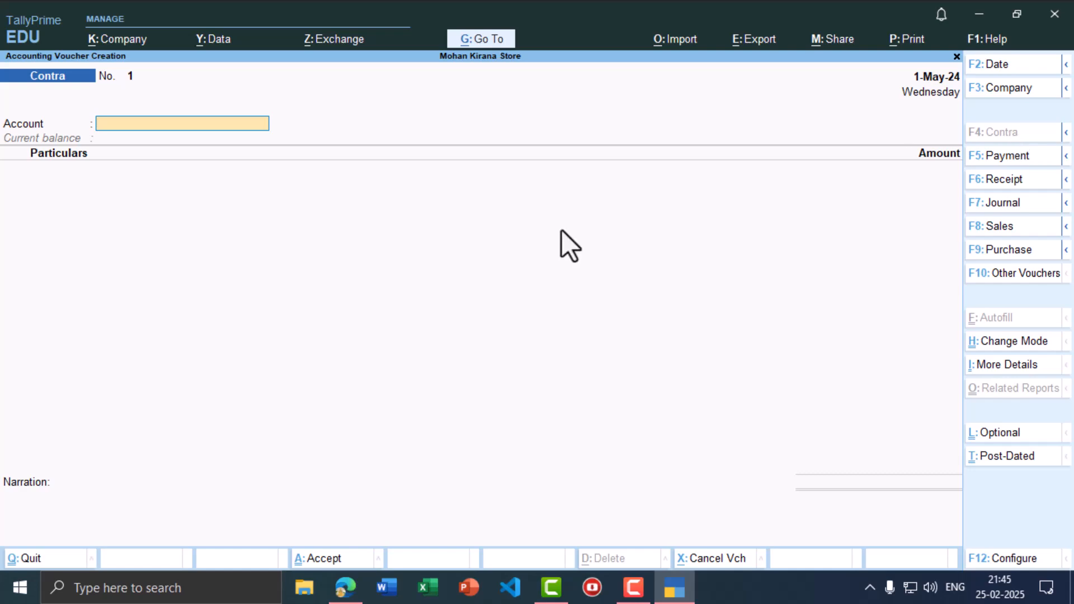
key(alt+Tab)
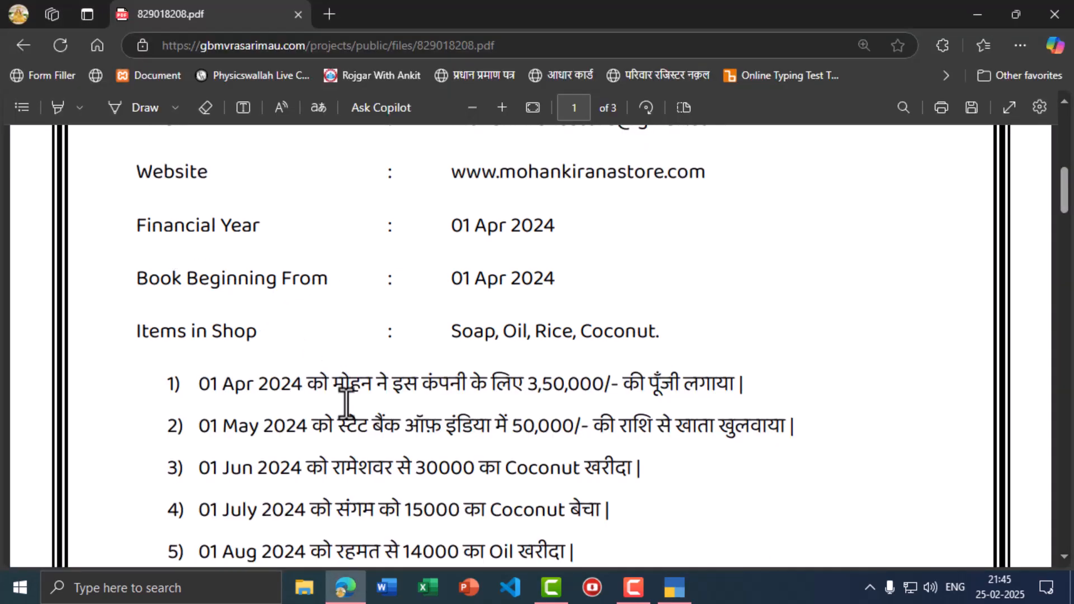
key(alt+Tab)
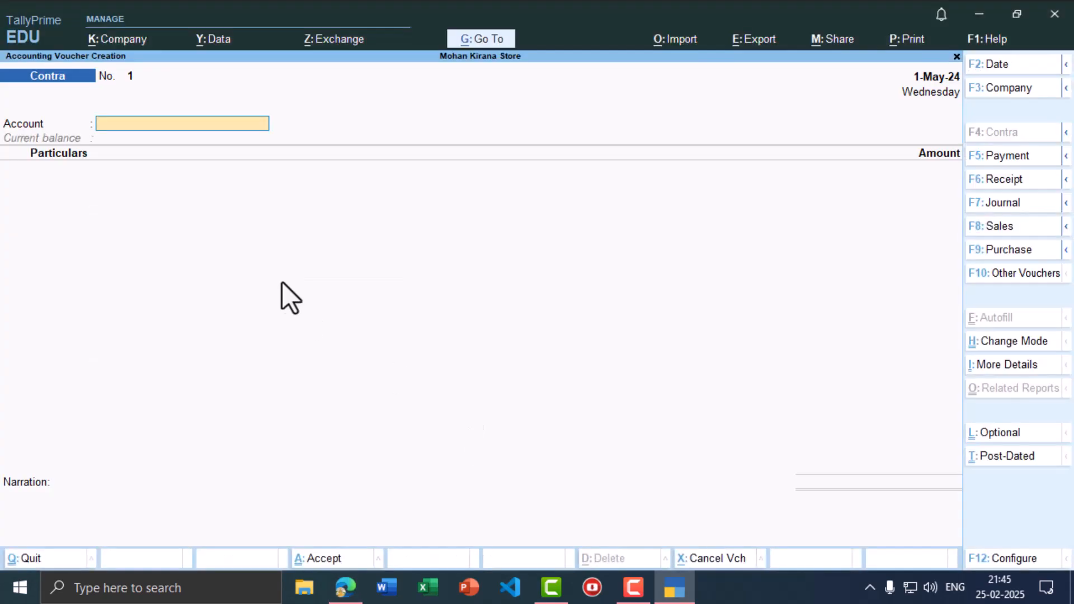
text(S)
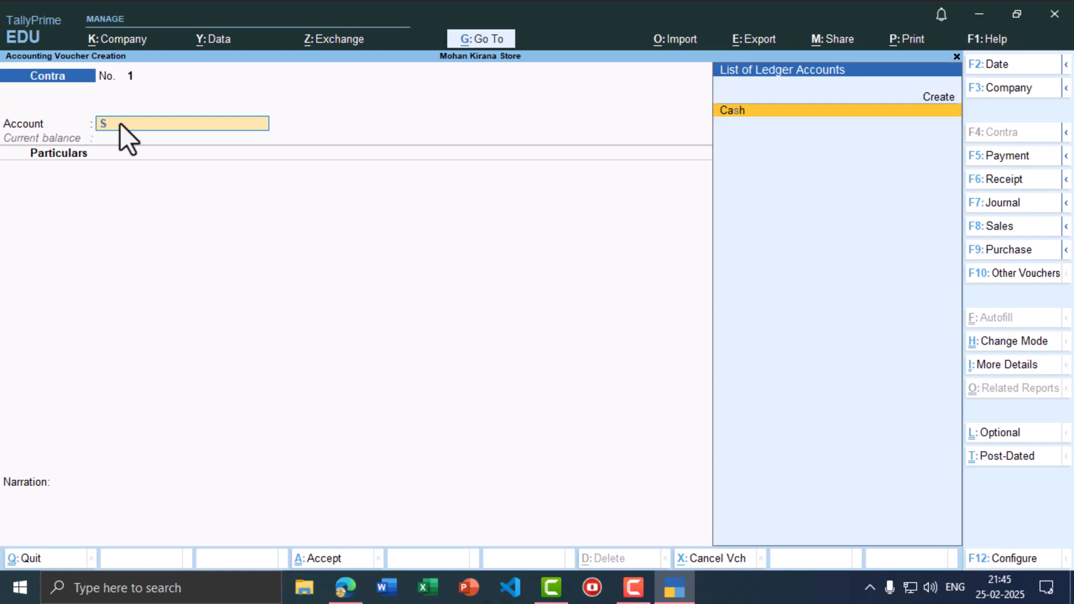
text(b)
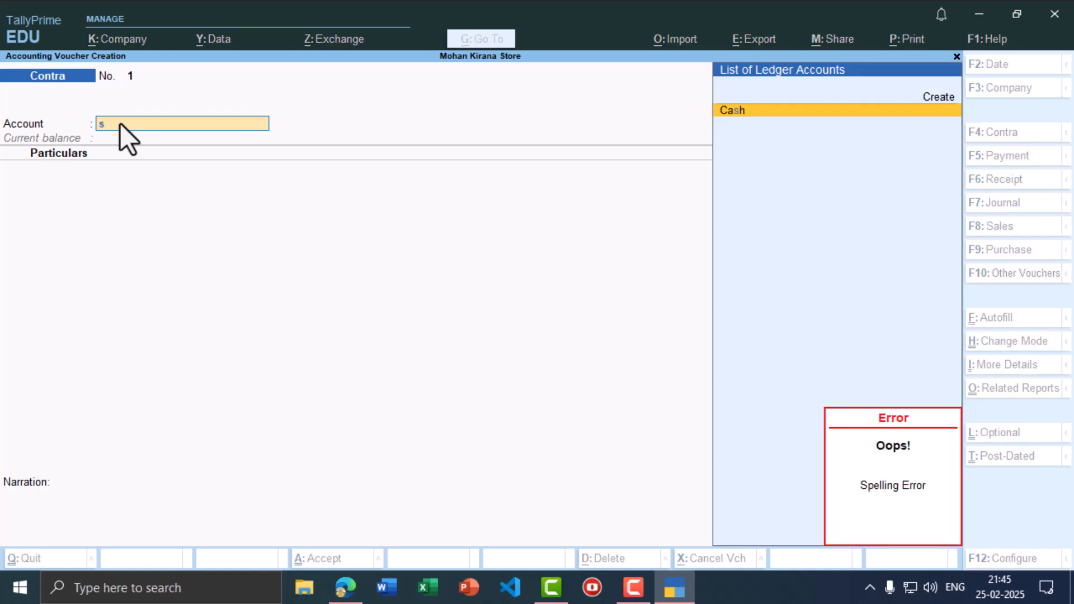
key(alt+c)
text(Sta)
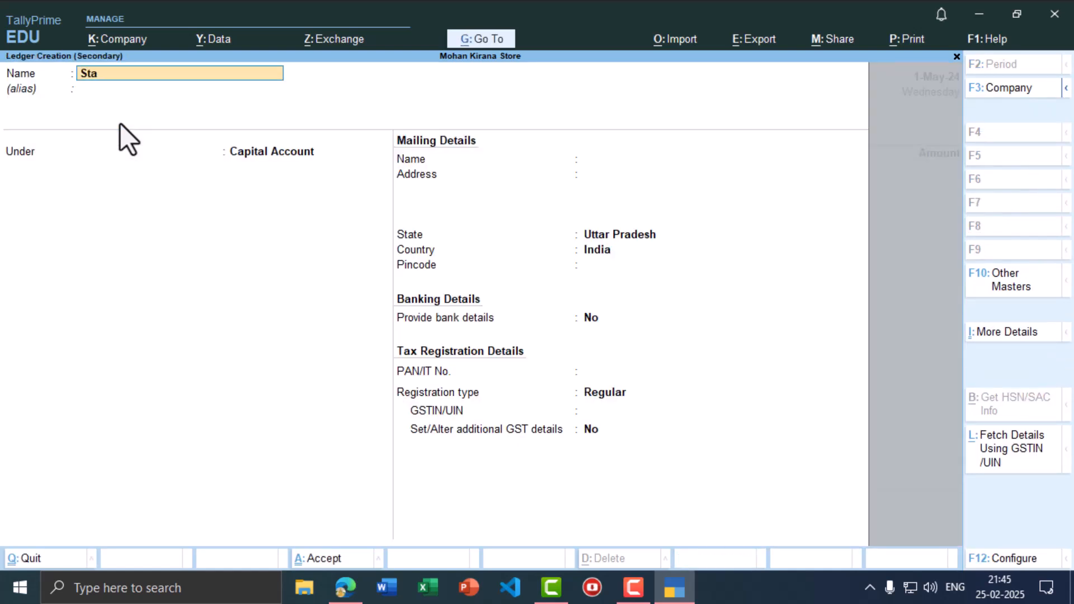
text(te Bank of India A/c)
- Name the ledger State Bank of India A/c and place it under Bank Accounts
key(Return)
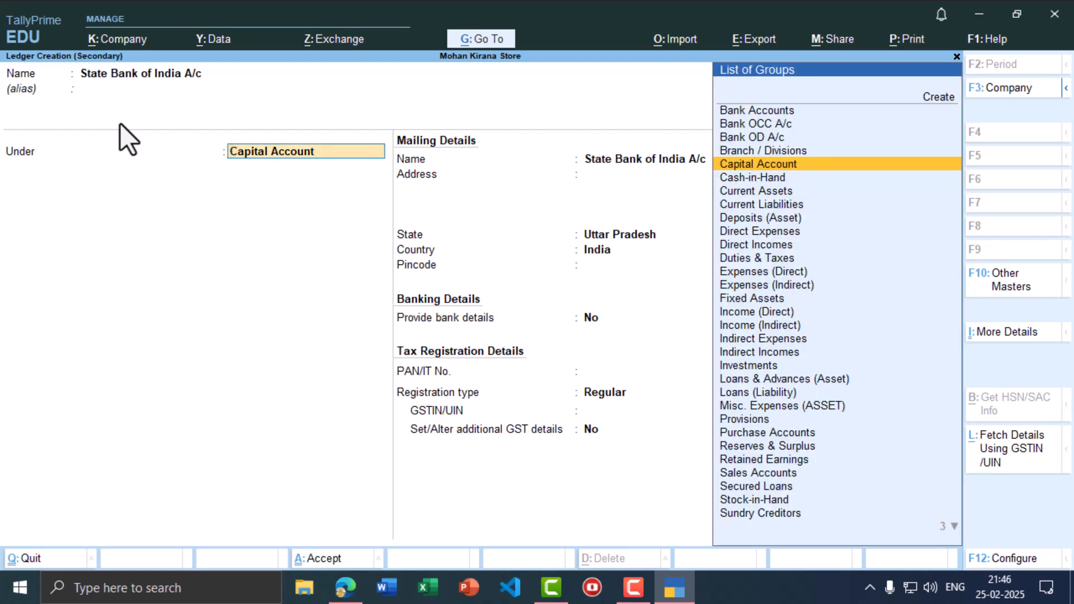
key(Up)
key(Up)
key(Up)
key(Up)
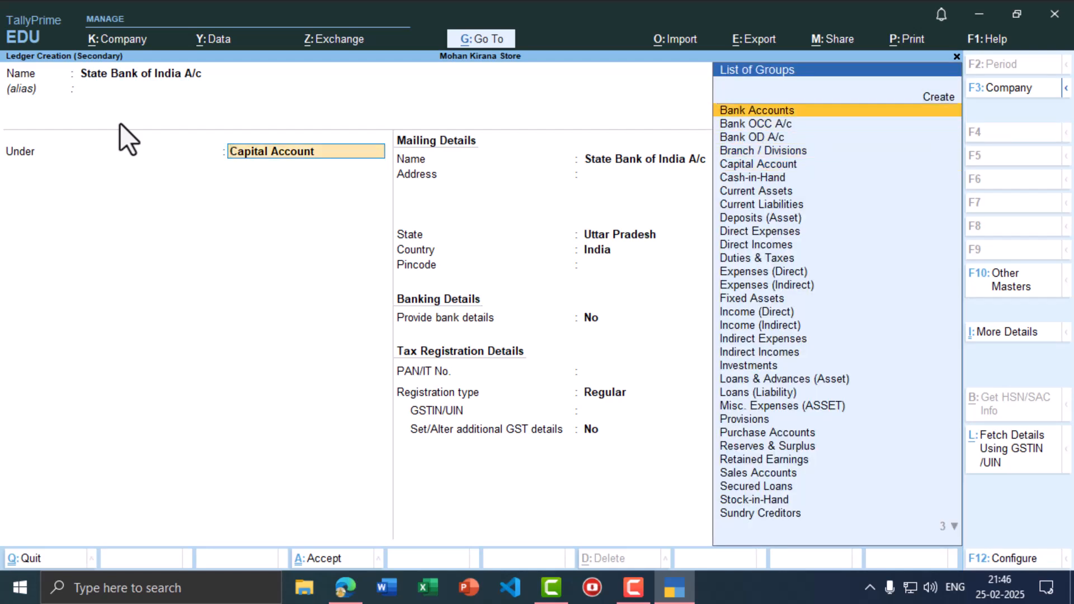
key(Return)
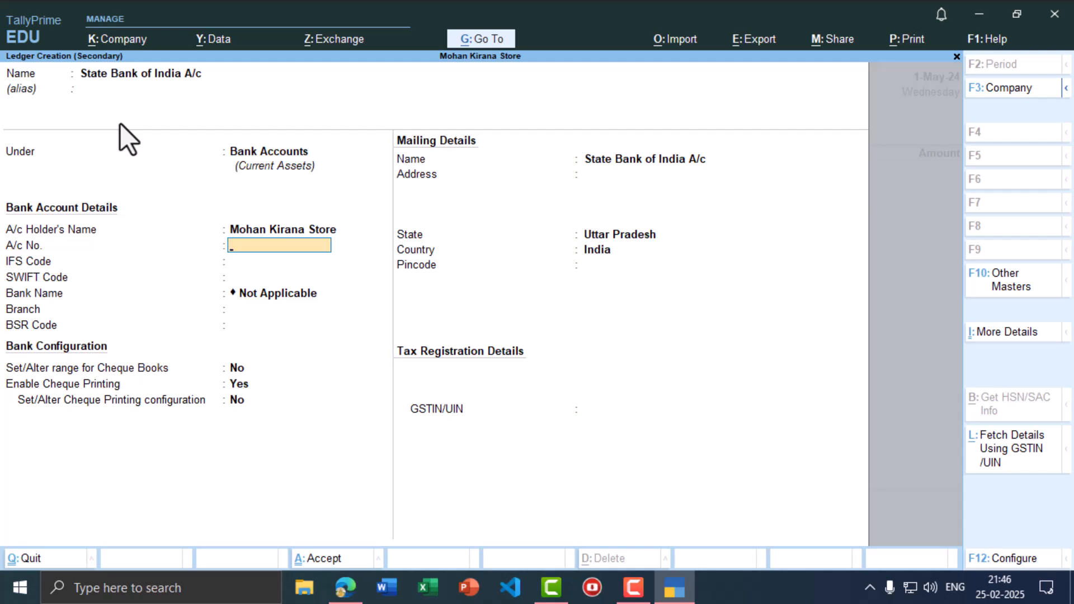
- Fill in the account number, IFS code SBIN0011193 and branch Madhuban, then save the ledger
text(1234567890)
key(Return)
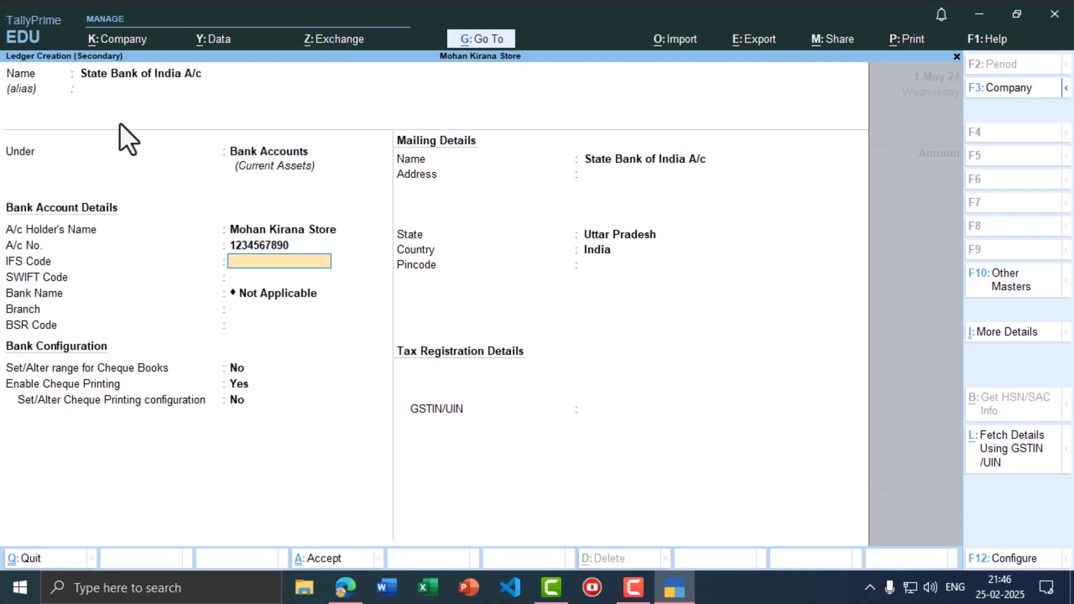
text(SBIN0011193)
key(Return)
key(Return)
key(Up)
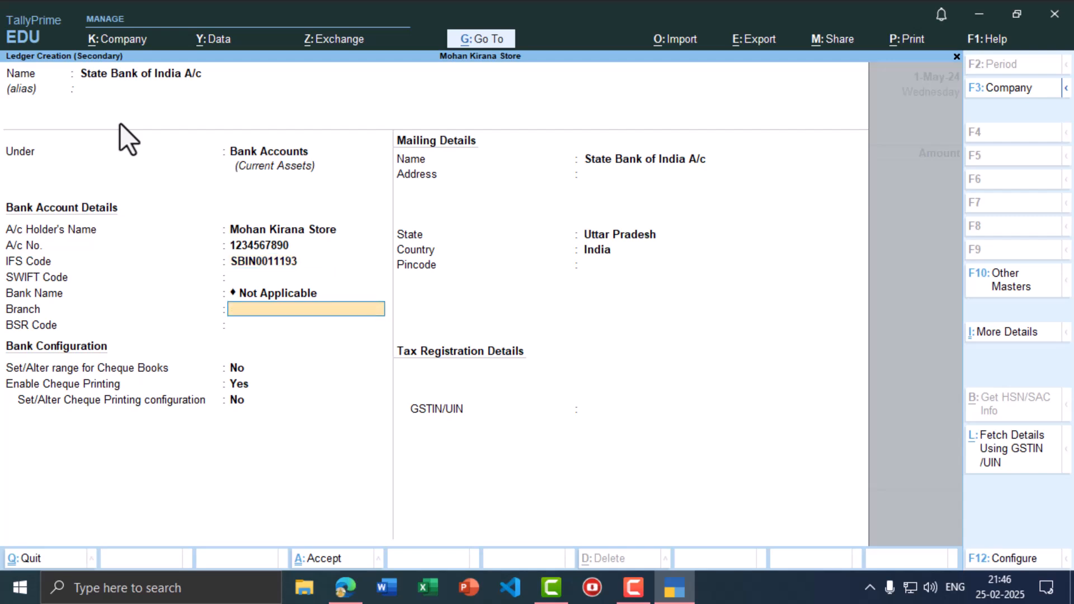
text(Madhuban)
key(Return)
key(ctrl)
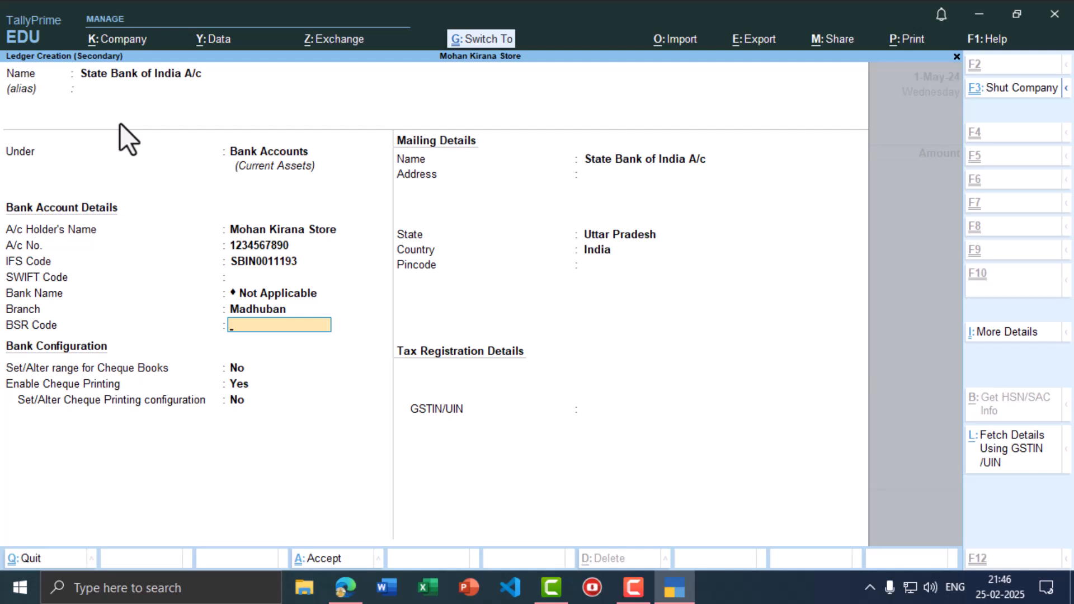
key(ctrl+a)
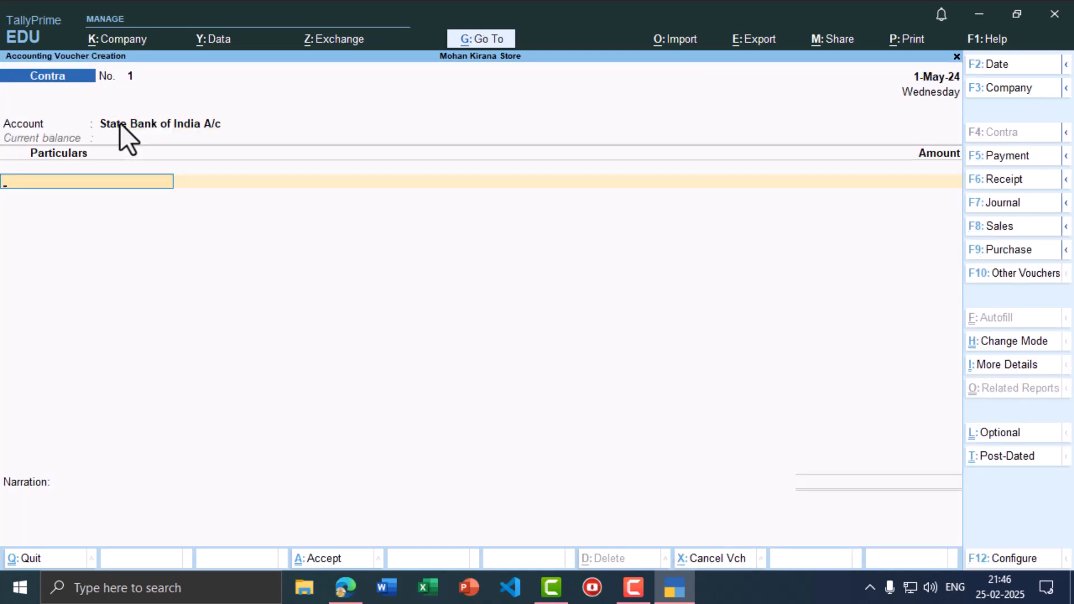
- Record 50,000 from Cash into State Bank of India A/c and save the Contra voucher
text(cash)
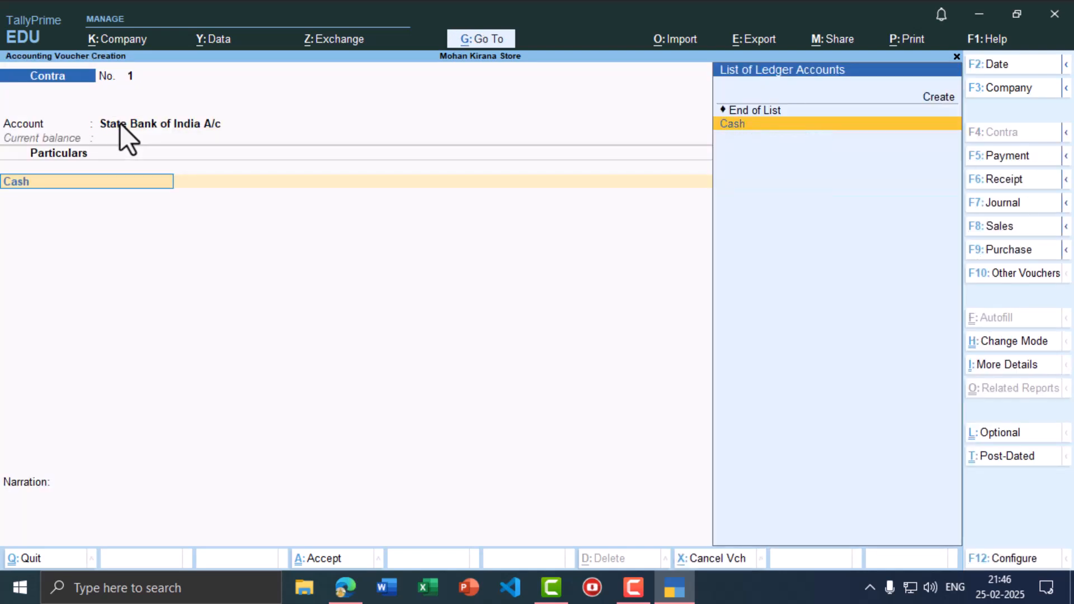
key(Return)
key(alt+Tab)
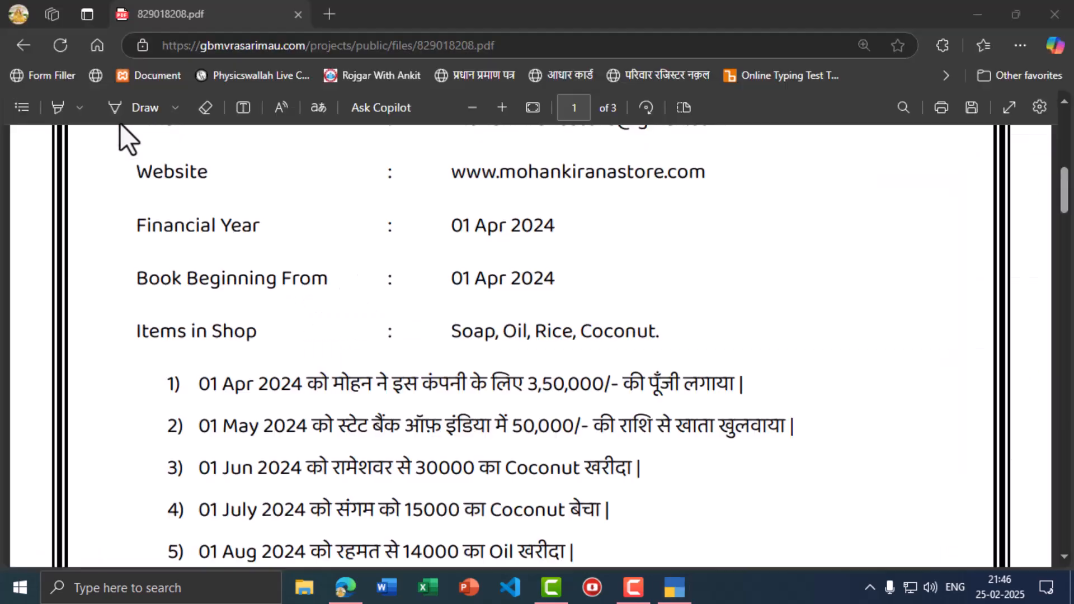
key(alt+Tab)
text(5)
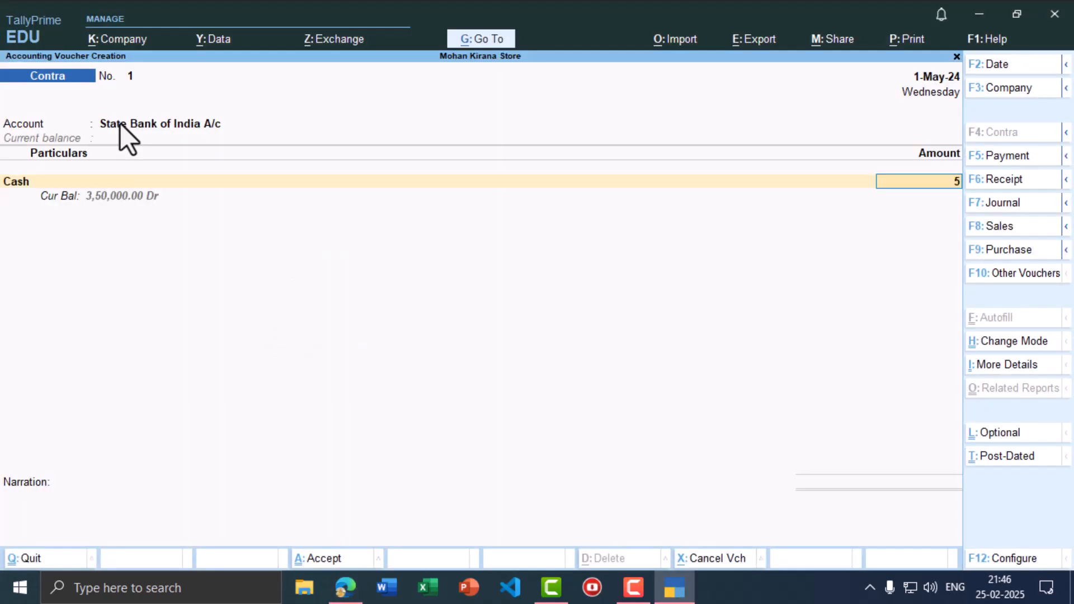
text(0,000)
key(Return)
key(ctrl)
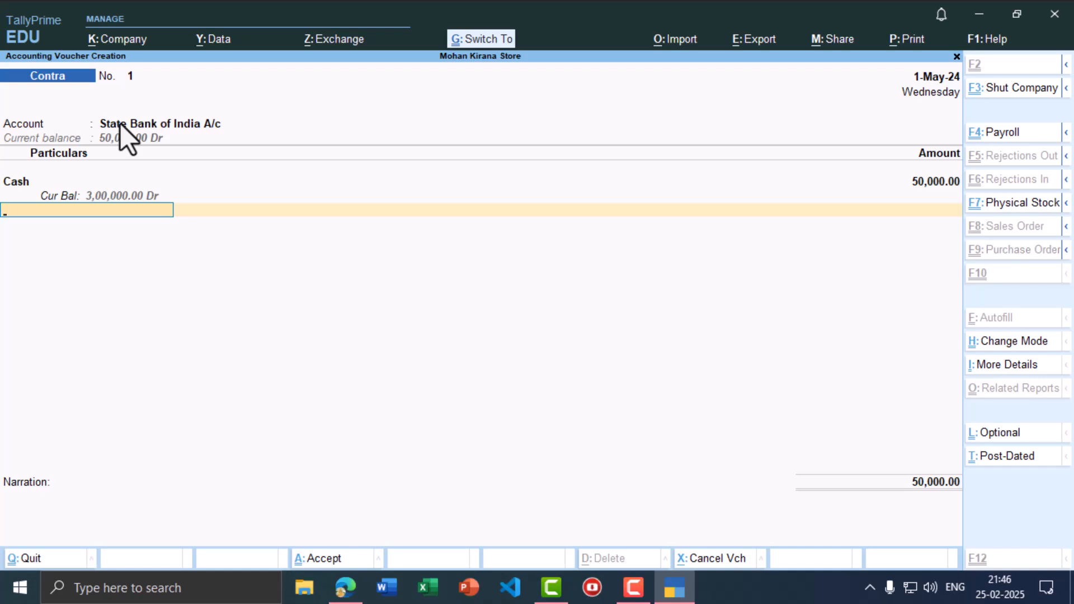
key(ctrl+a)
- Begin changing the next Contra voucher's date to 1-Jun-24
key(alt+Tab)
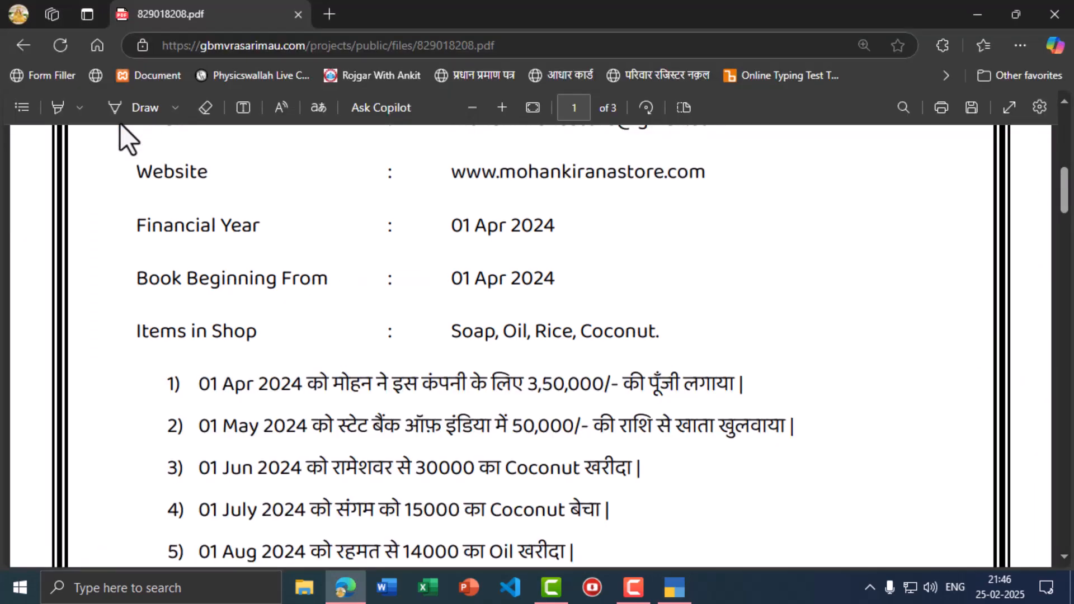
key(alt+Tab)
key(F2)
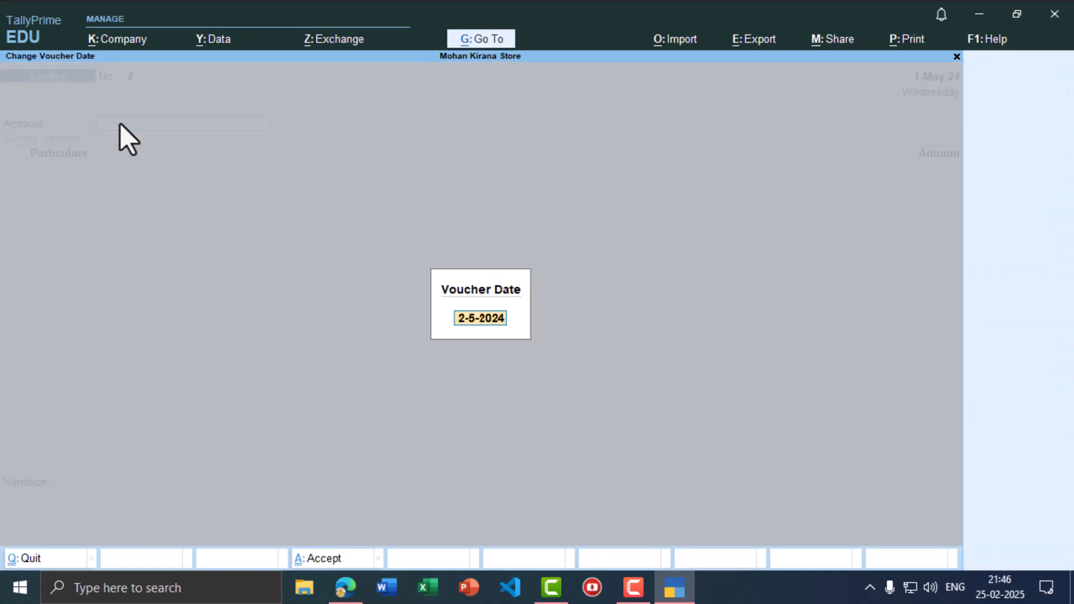
- Confirm the voucher date 1-Jun-24 and switch the voucher type to Purchase
text(1-6)
key(Return)
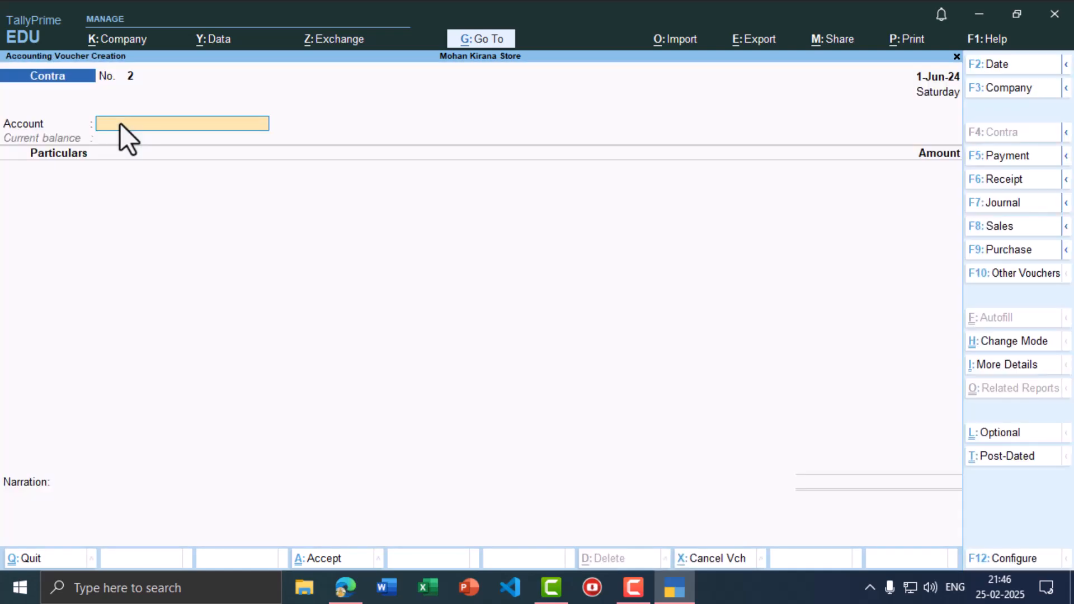
key(alt+Tab)
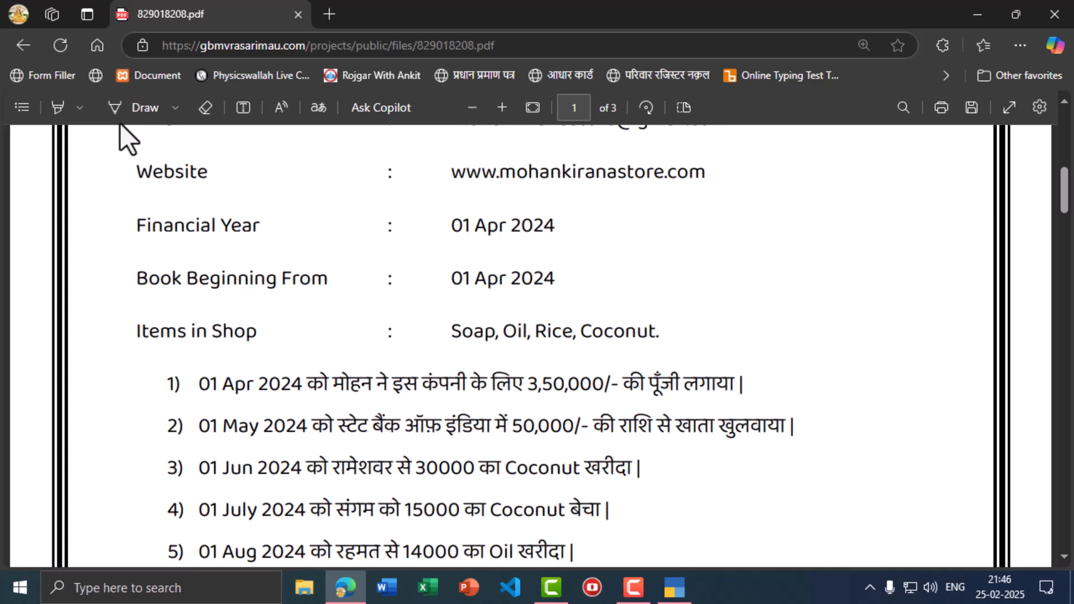
key(alt+Tab)
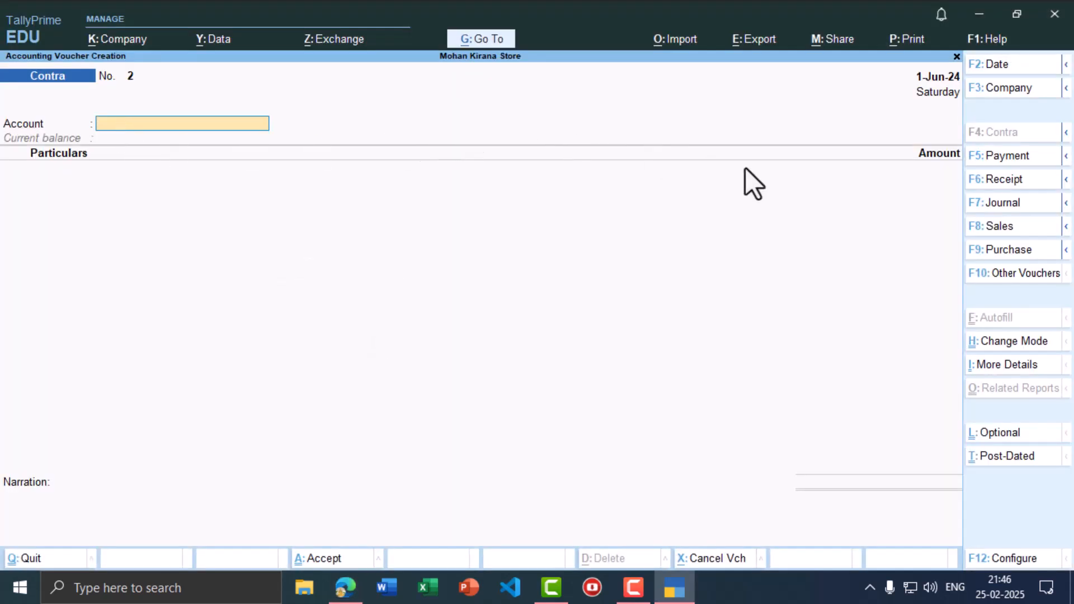
click(1019, 250)
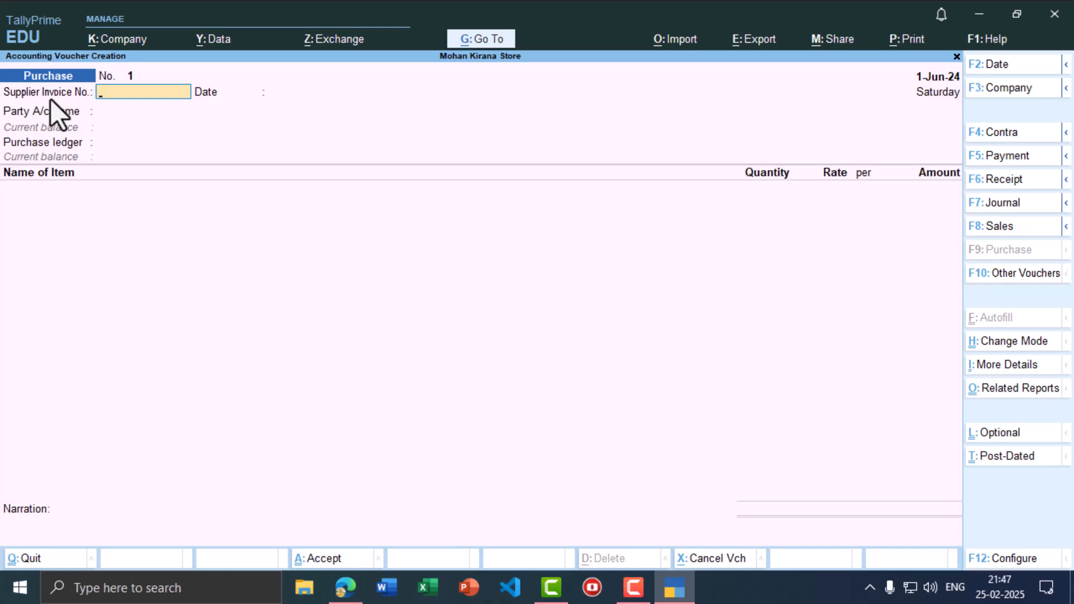
- Enter supplier invoice number 67, accept the date, and start a new party ledger from 'R'
text(67)
key(Return)
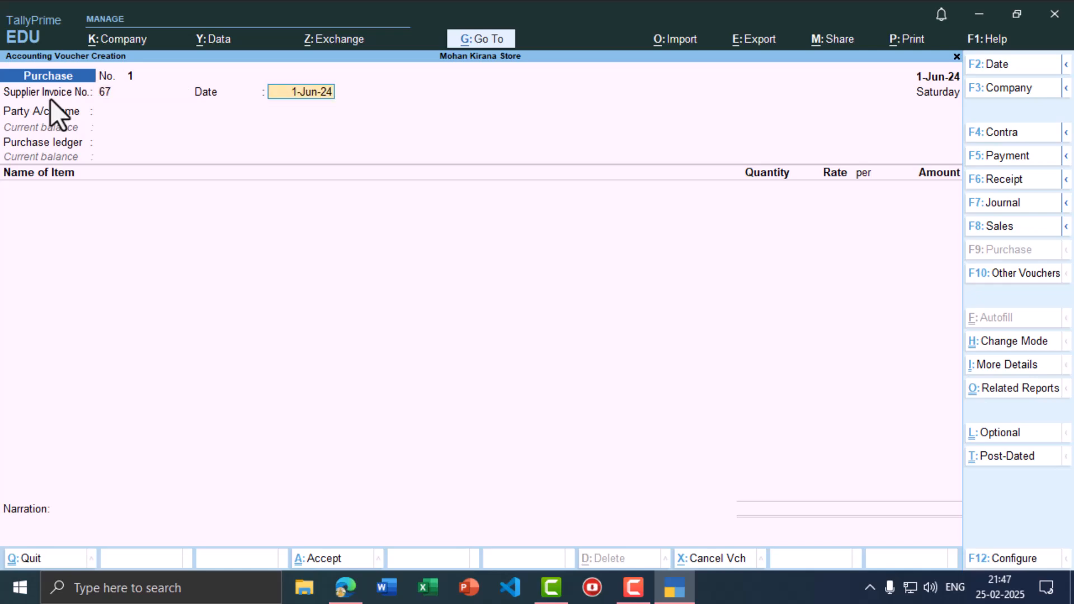
key(Return)
key(alt+Tab)
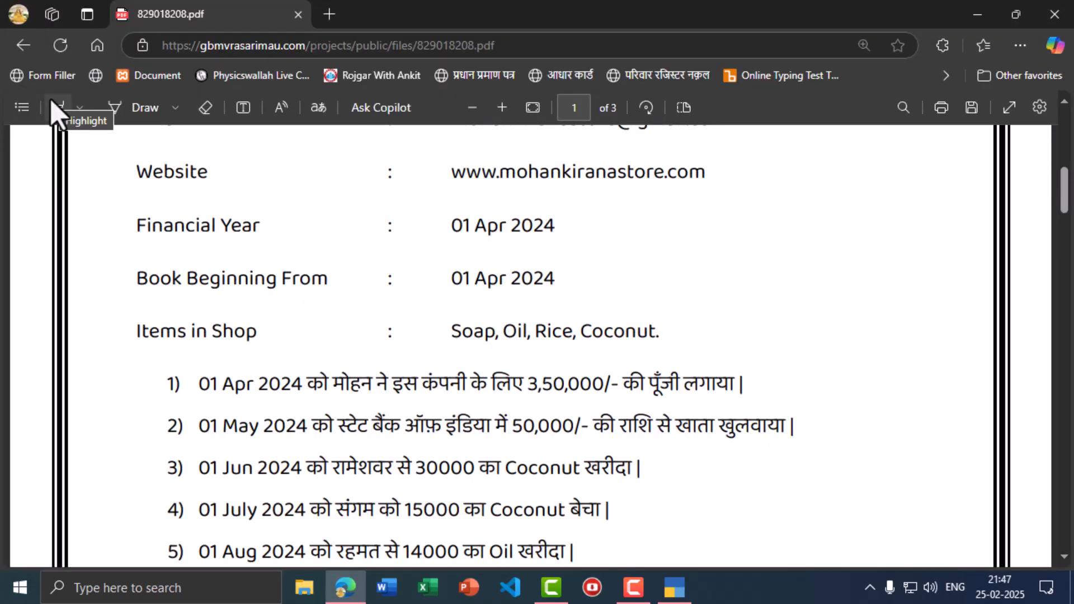
key(alt+Tab)
text(R)
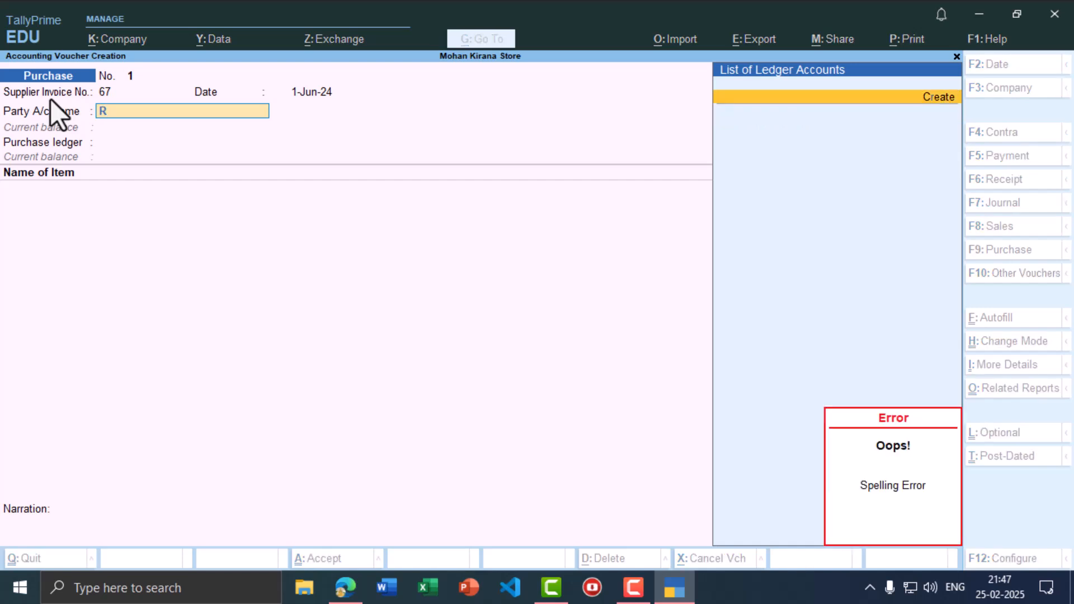
key(Return)
- Name the new party ledger Rameshwar Cr, group it under Sundry Creditors, and save it
text(Rameshwar)
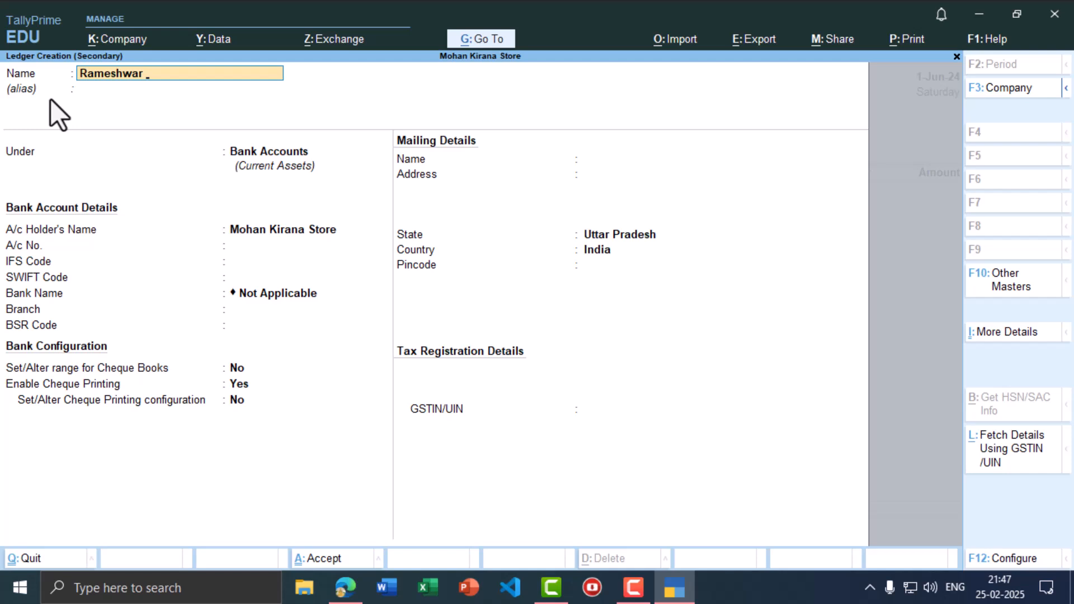
text( Cr)
key(Return)
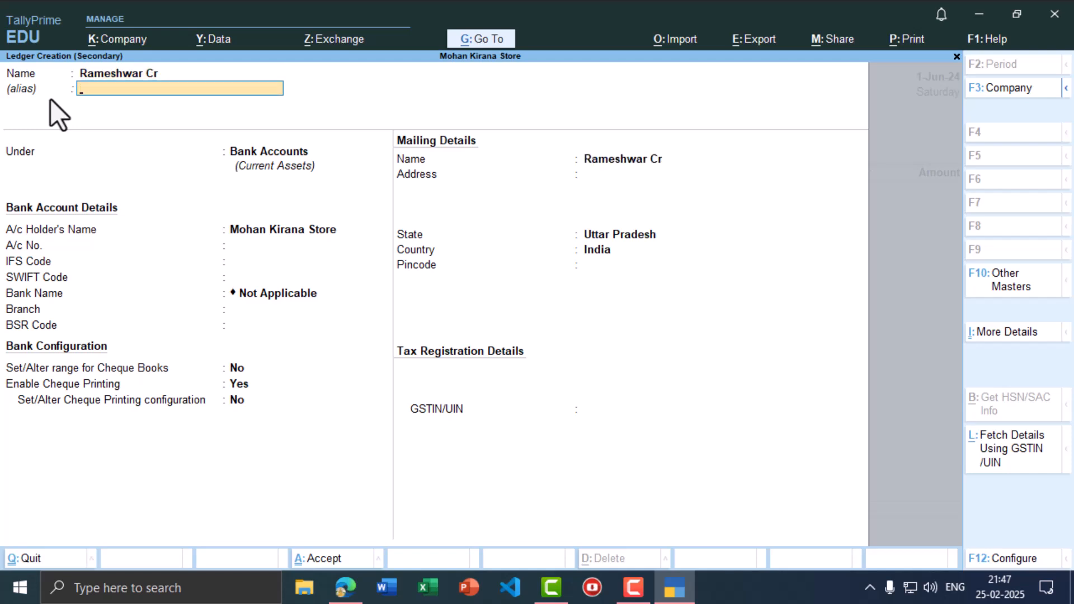
key(Return)
key(Down)
key(Down)
key(Down)
key(Down)
key(Down)
key(Down)
key(Down)
key(Down)
key(Down)
key(Down)
key(Down)
key(Down)
key(Down)
key(Down)
key(Down)
key(Down)
key(Down)
key(Down)
key(Down)
key(Down)
key(Down)
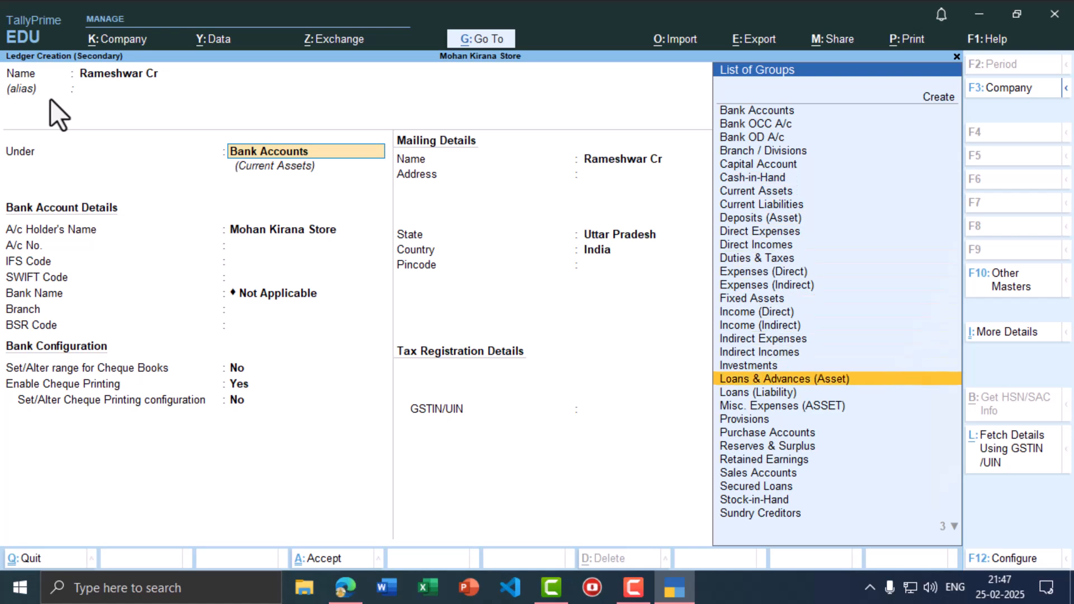
key(Down)
key(Down)
key(Down)
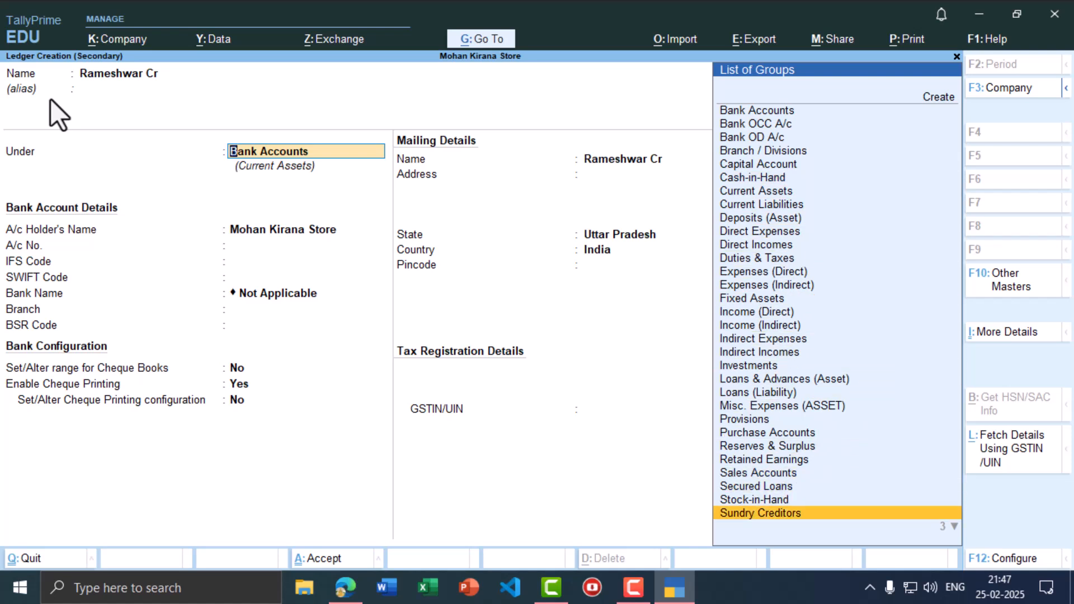
key(Return)
key(ctrl)
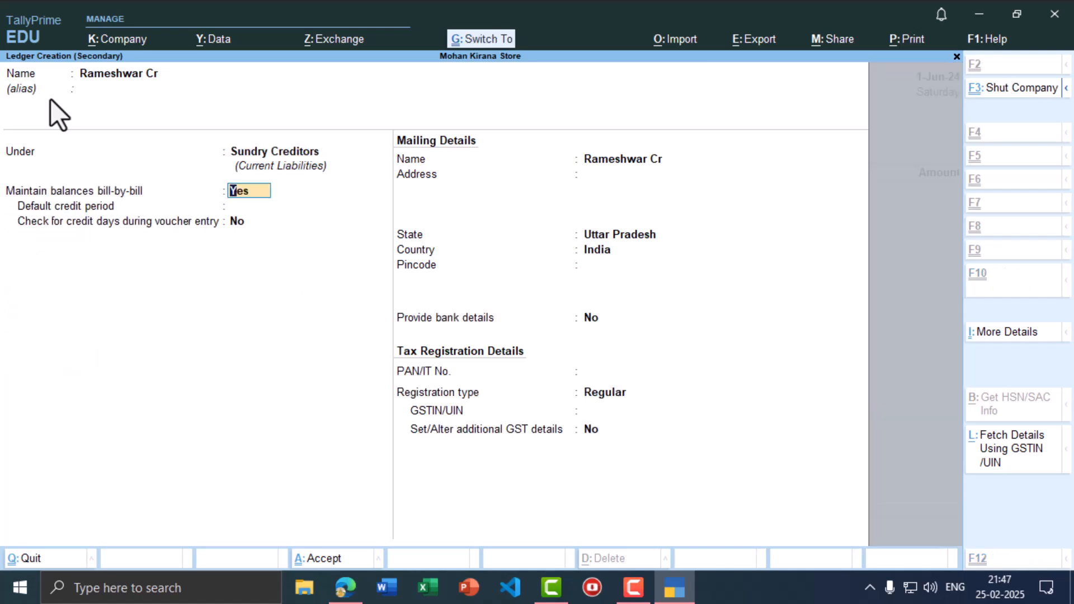
key(ctrl+a)
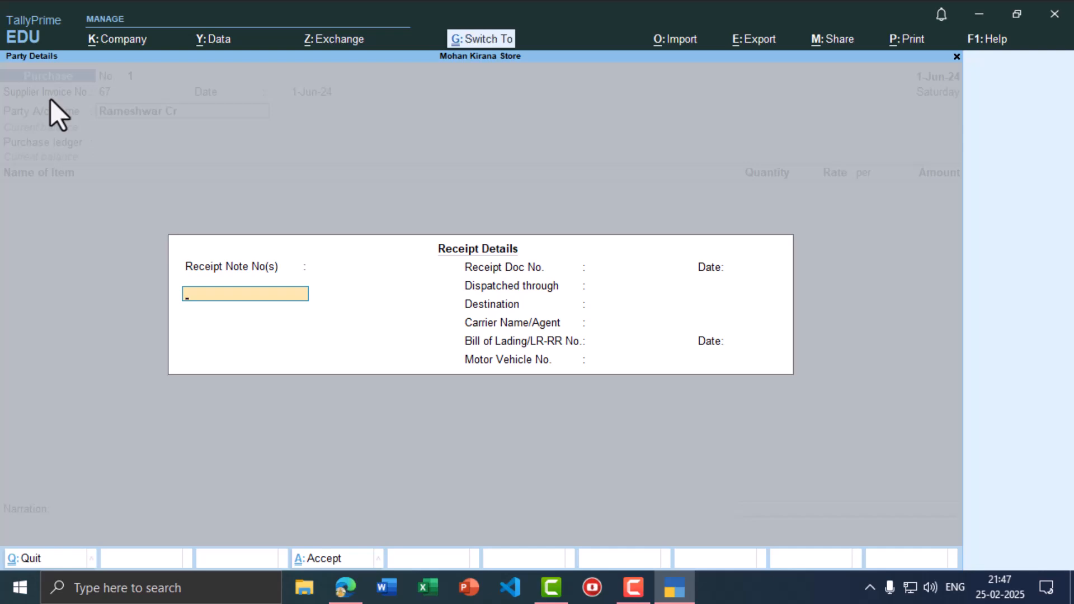
- Skip receipt details, then create and save a Purchase ledger under Purchase Accounts
key(ctrl+a)
key(ctrl+a)
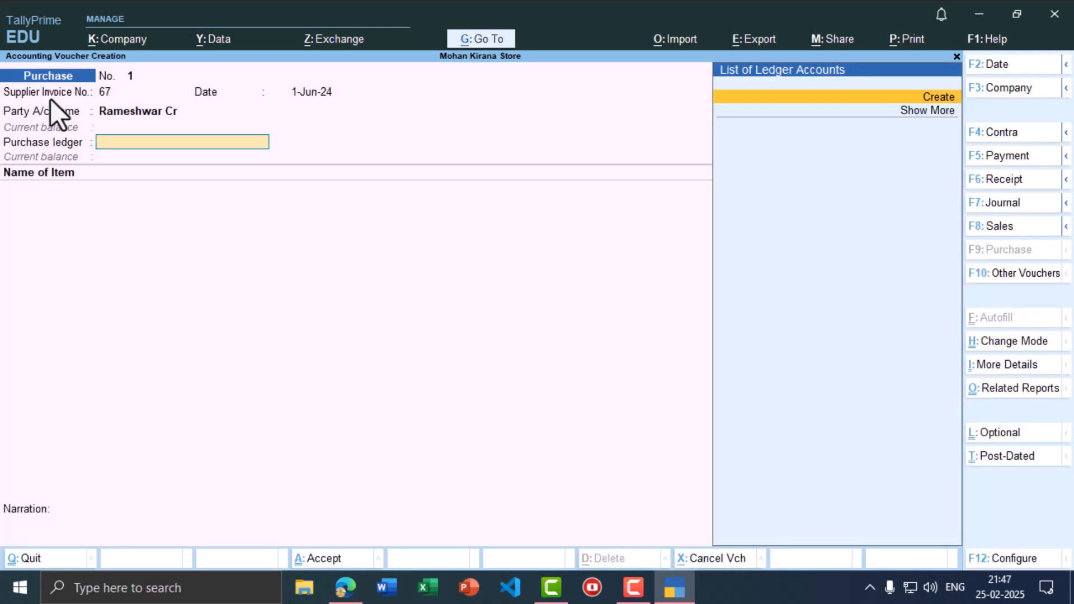
key(alt+Tab)
key(alt+Tab)
text(R)
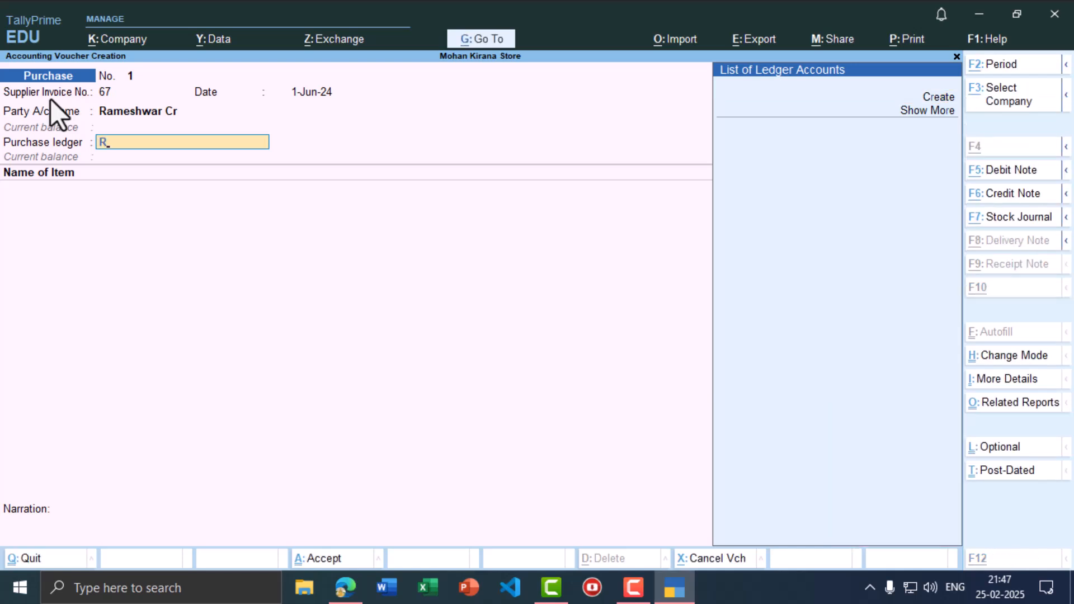
key(alt+c)
text(Purchase)
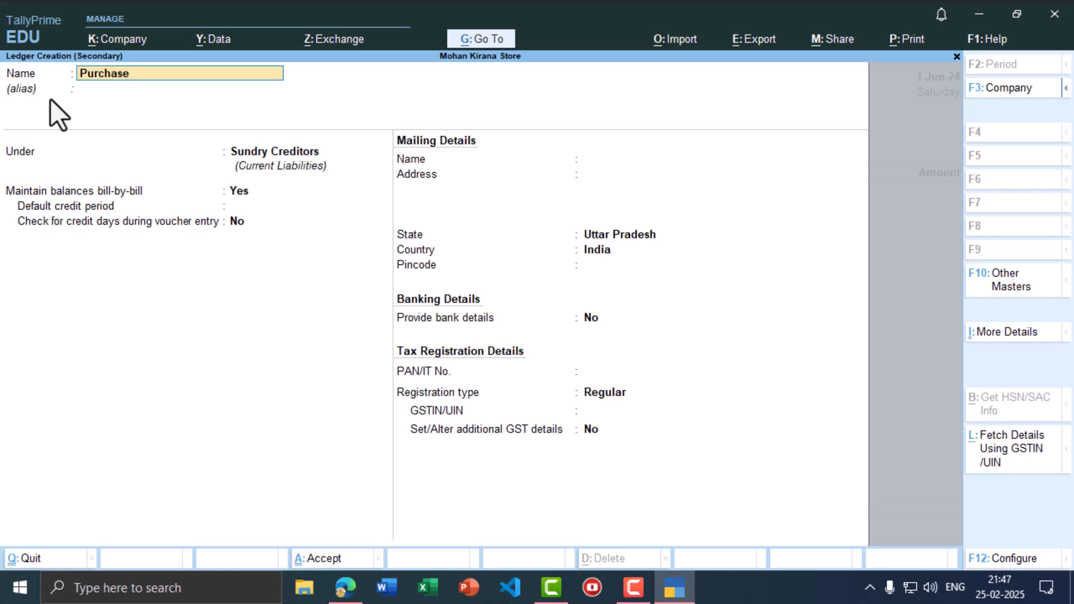
key(Return)
text(Pur)
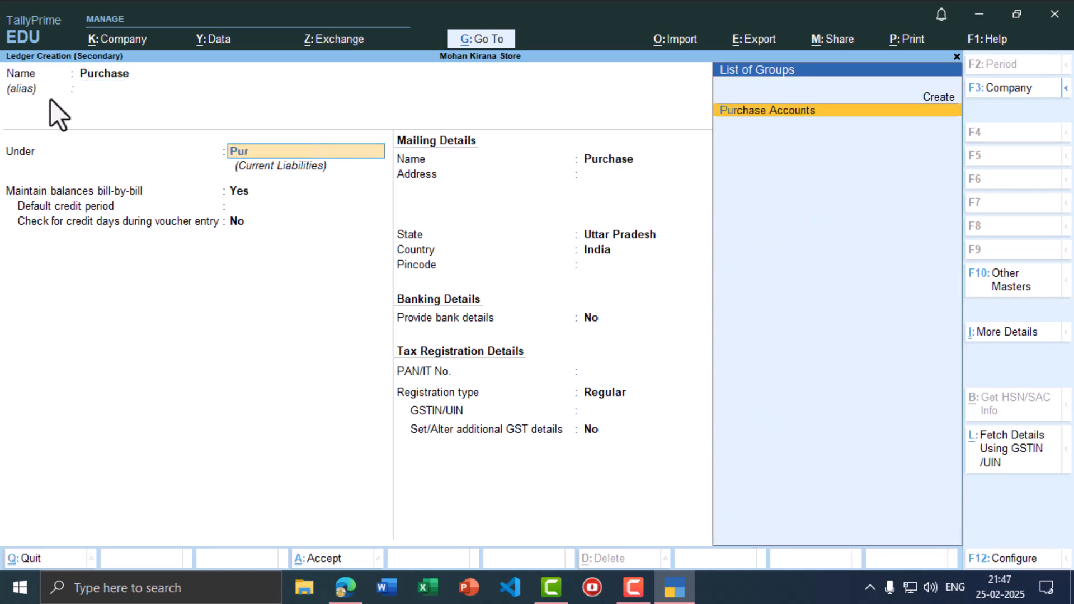
key(Return)
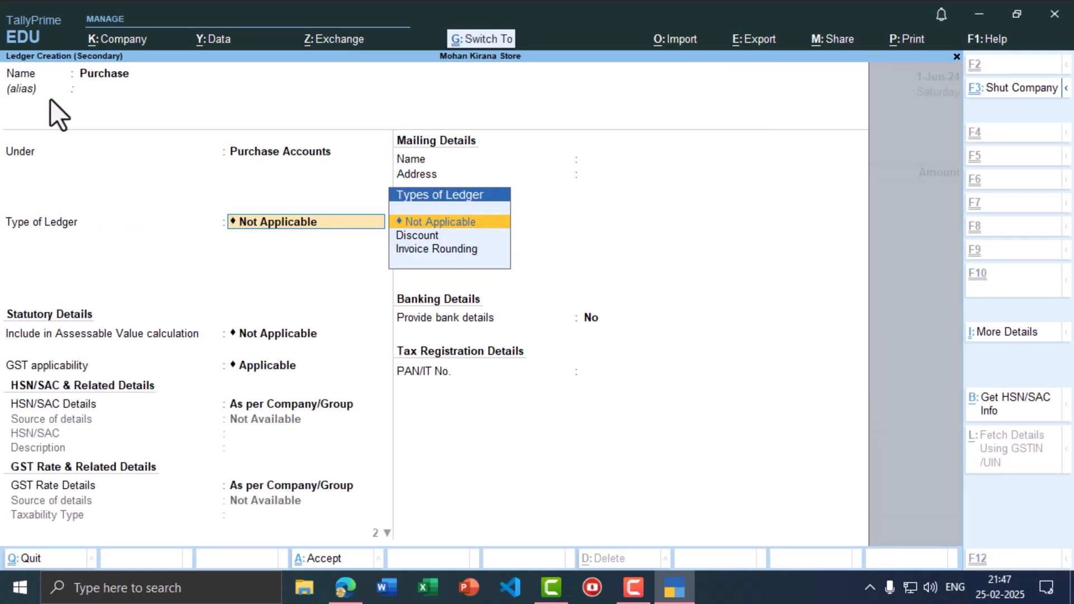
key(ctrl+a)
key(alt+Tab)
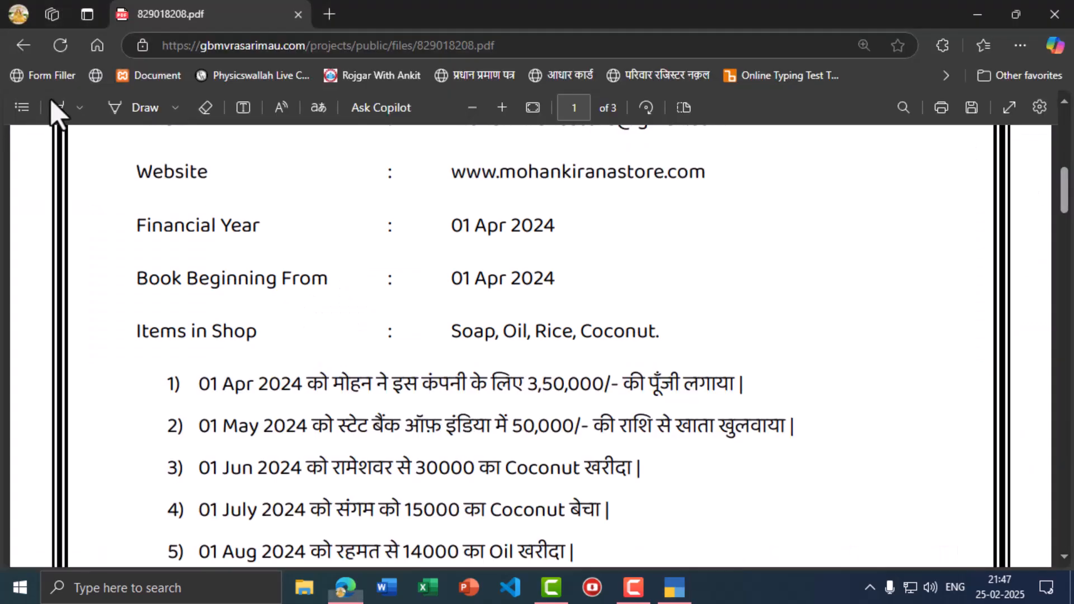
key(alt+Tab)
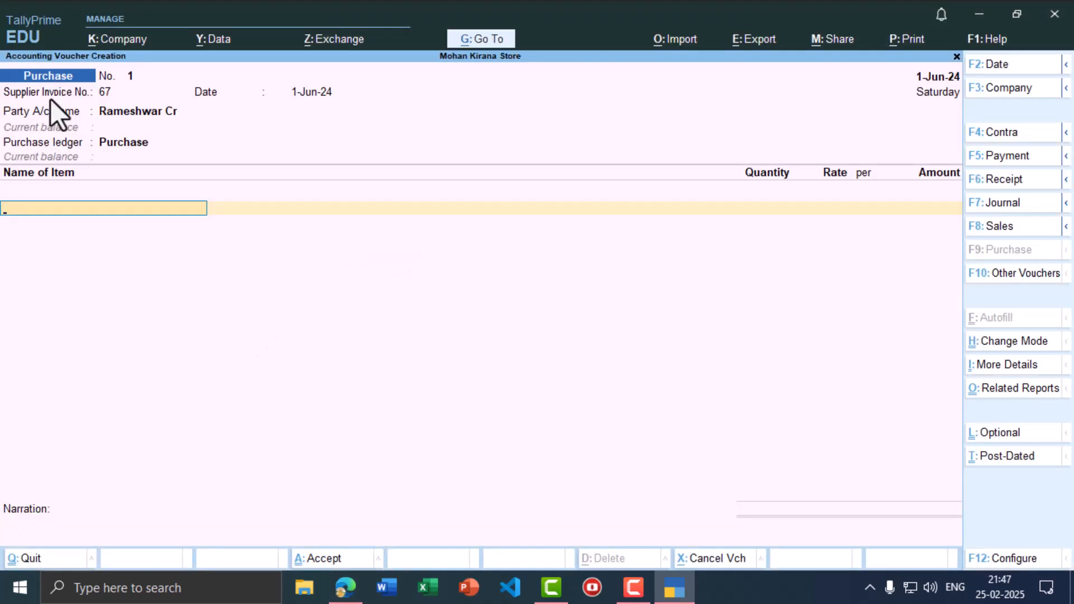
- Create and save a new stock item named Coconut on the item line
text(c)
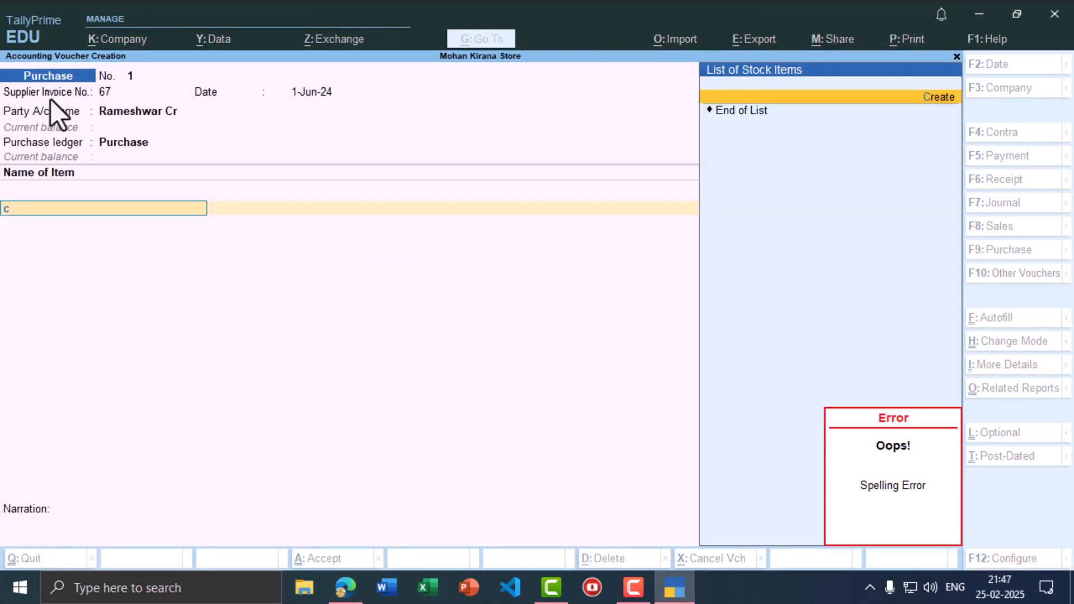
key(alt+c)
text(C)
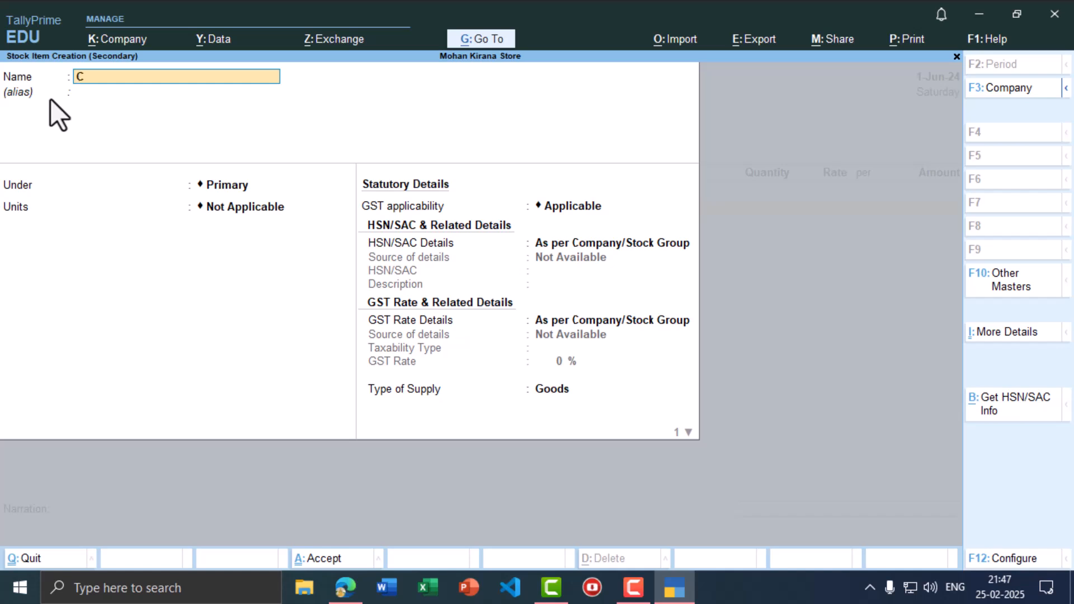
text(oconut)
key(Return)
key(ctrl)
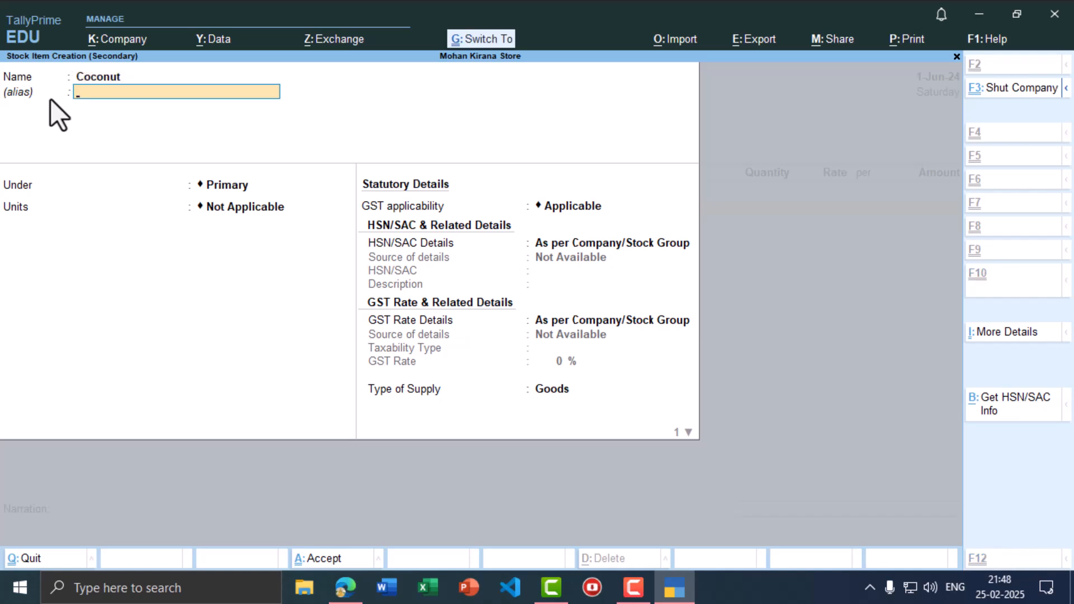
key(ctrl+a)
- Enter 30,000 as the Coconut amount and save purchase voucher 1
key(alt+Tab)
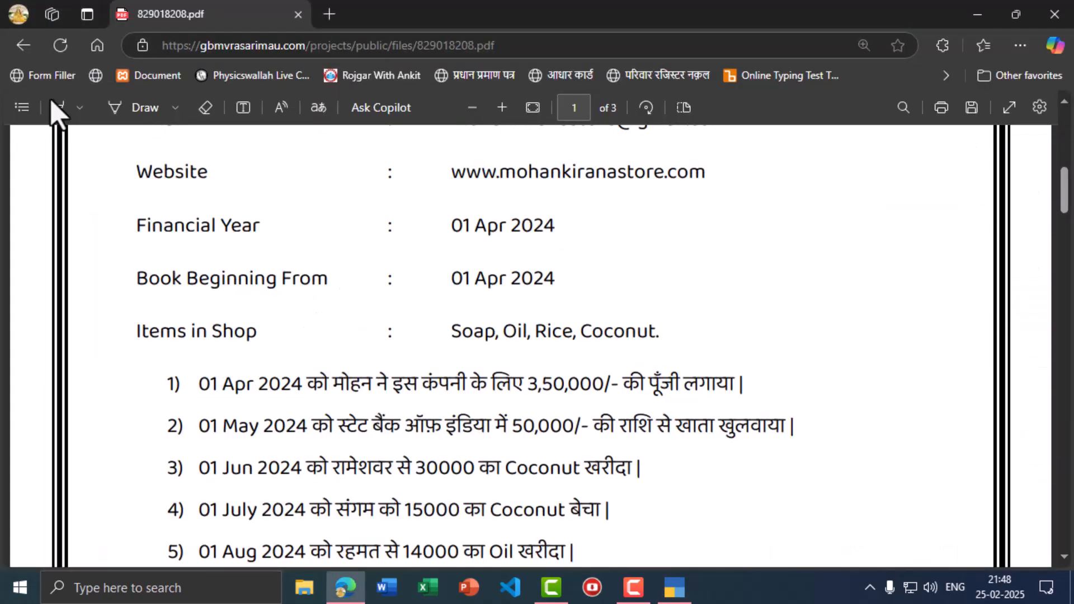
key(alt+Tab)
text(30)
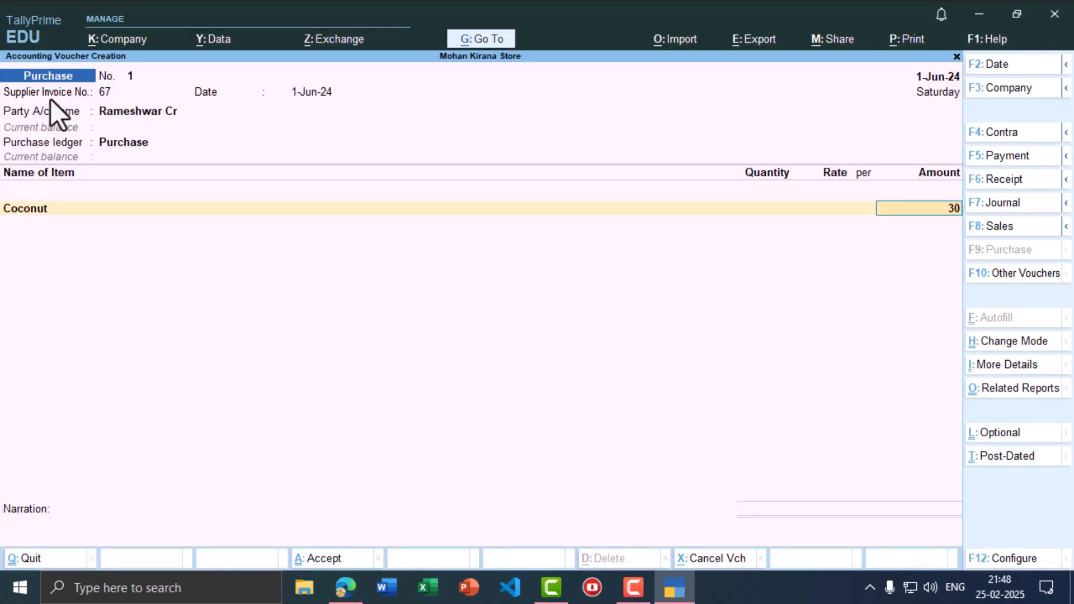
text(,0000)
key(Return)
key(ctrl)
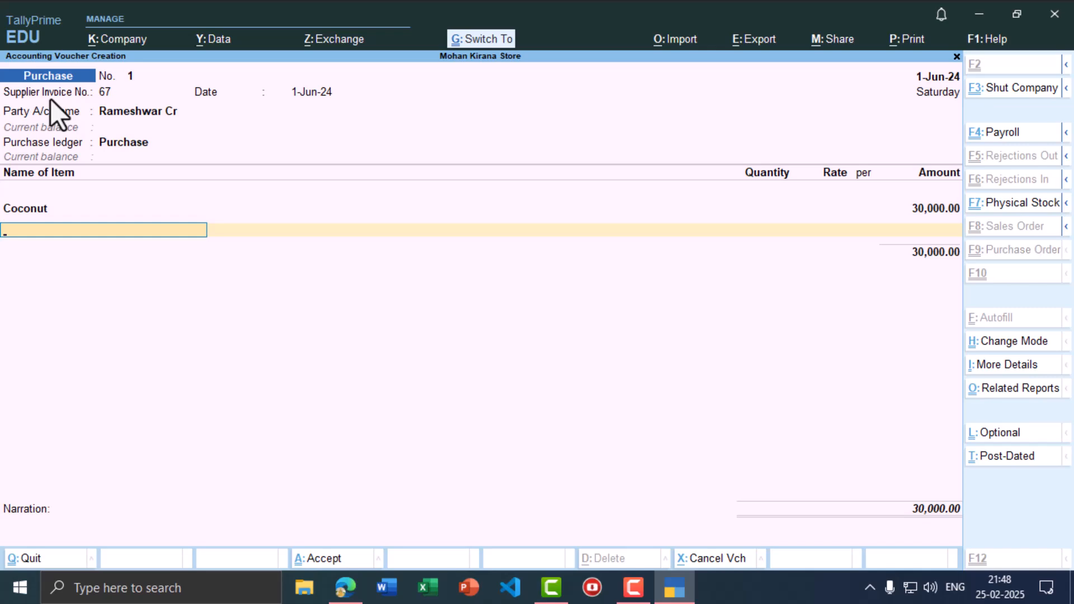
key(ctrl+a)
key(alt+Tab)
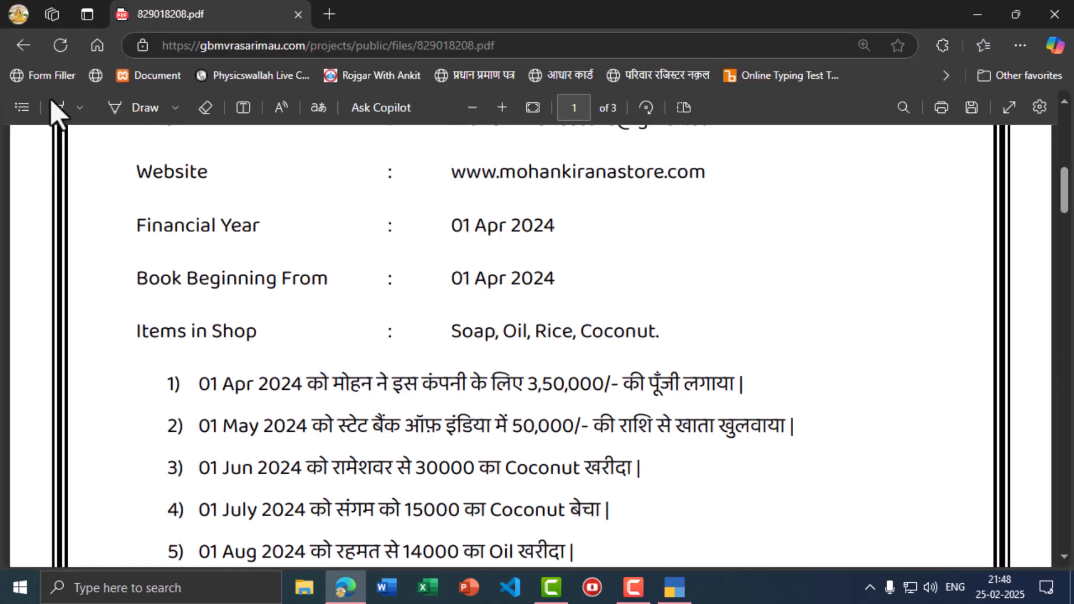
key(alt+Tab)
key(F2)
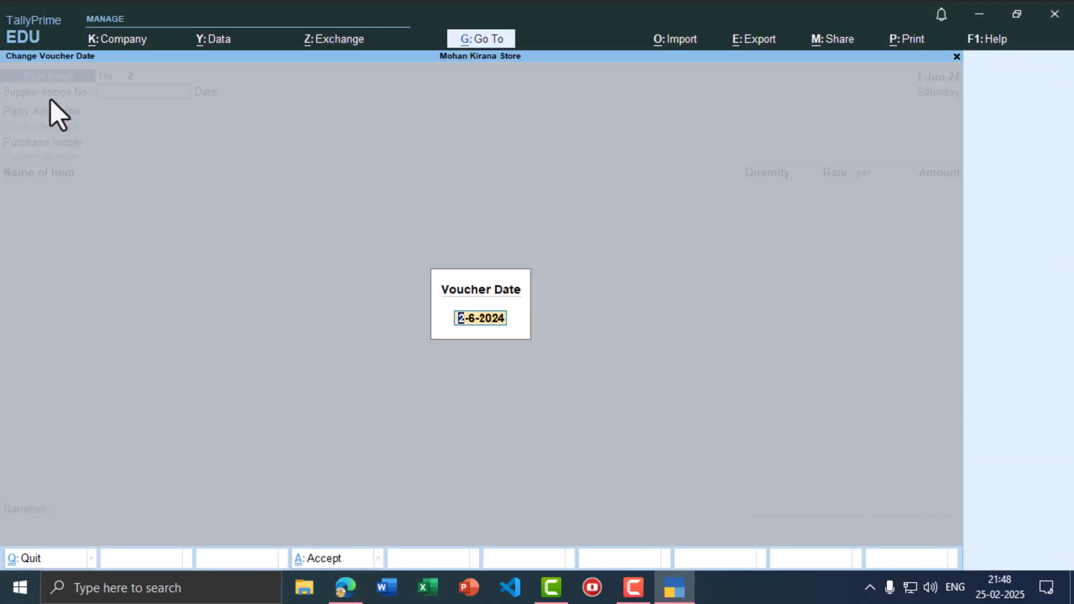
- Date the next voucher 1-Jul-24 and change its type to Sales
text(1-7)
key(Return)
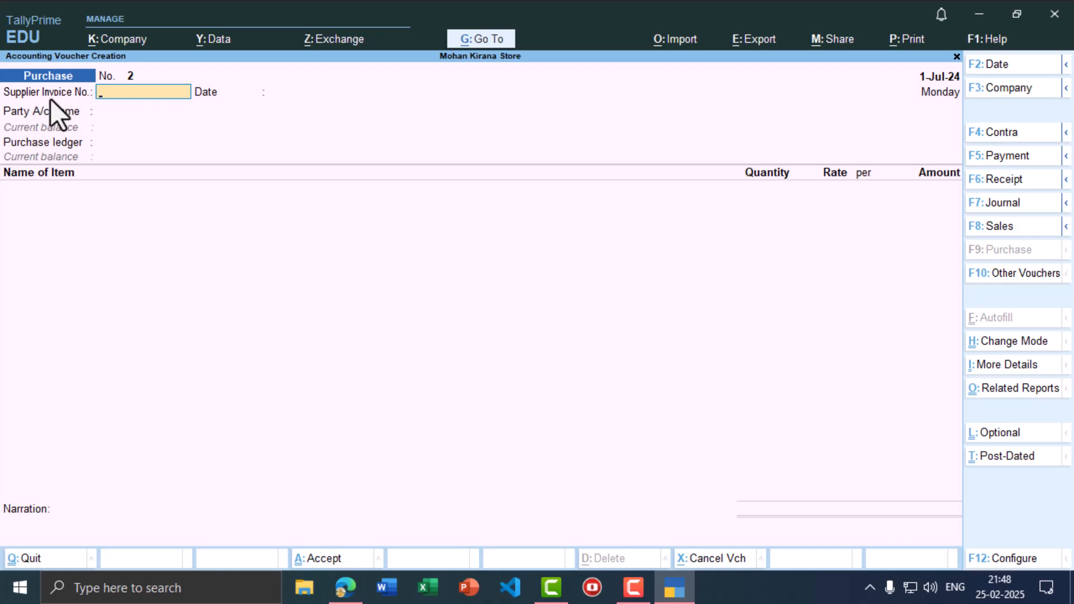
key(alt+Tab)
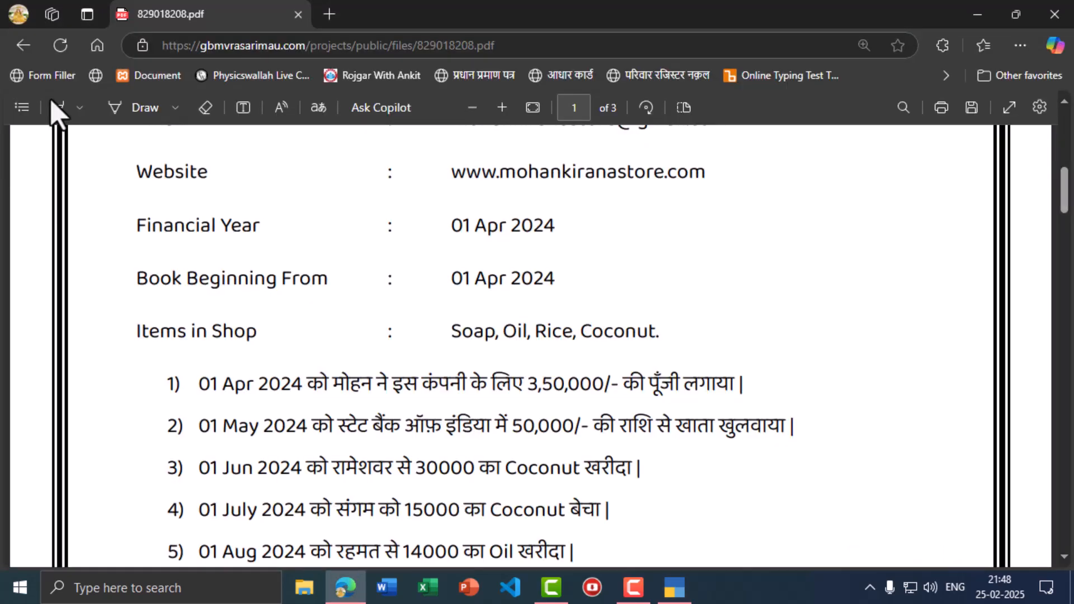
key(alt+Tab)
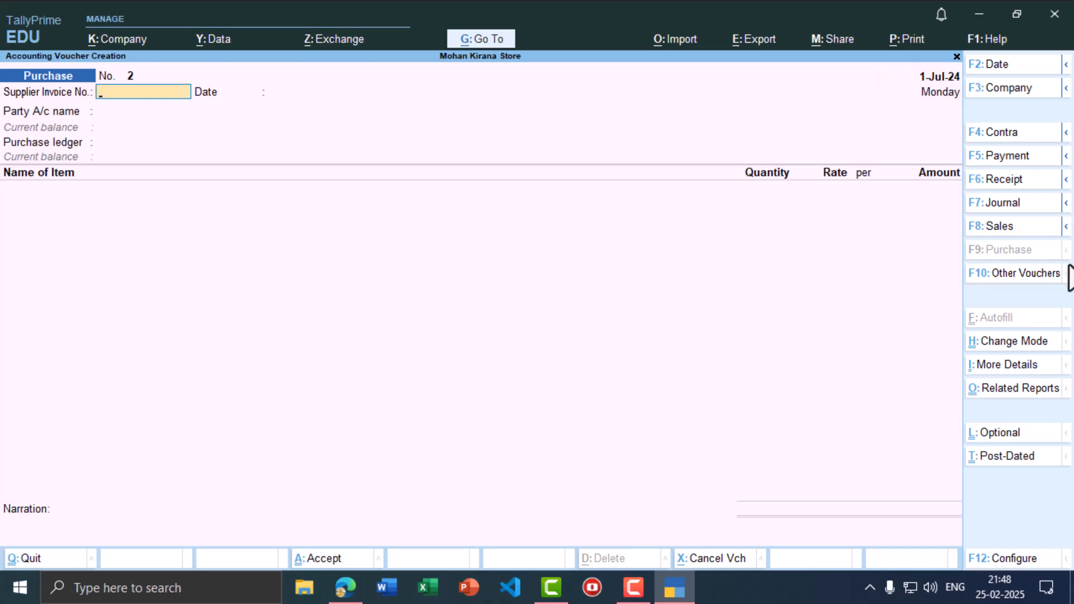
click(984, 229)
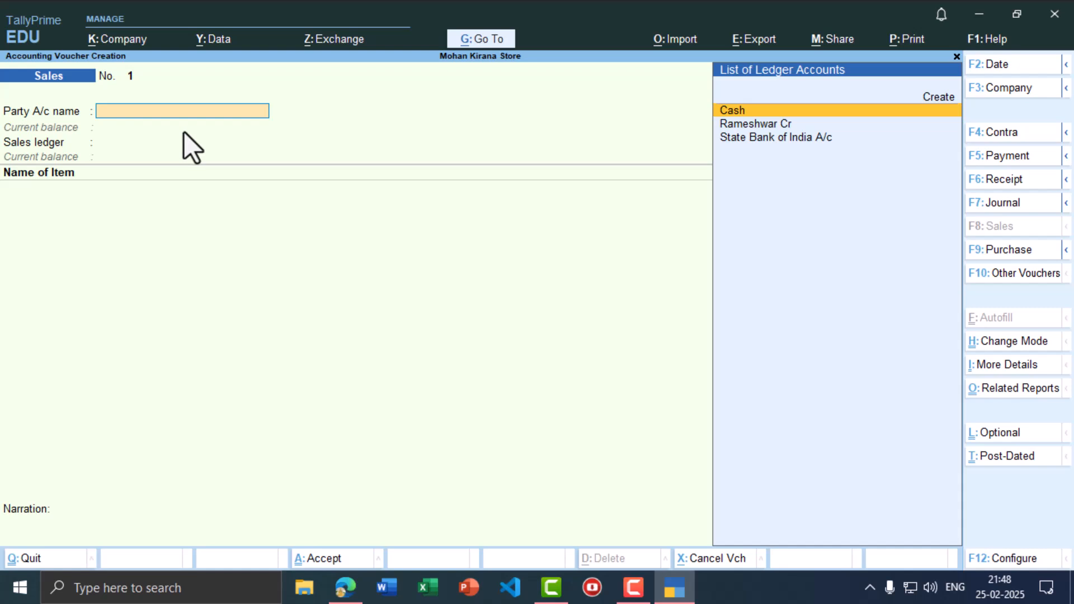
- Create the customer ledger Sangam Dr under Sundry Debtors and save it as the party
text(s)
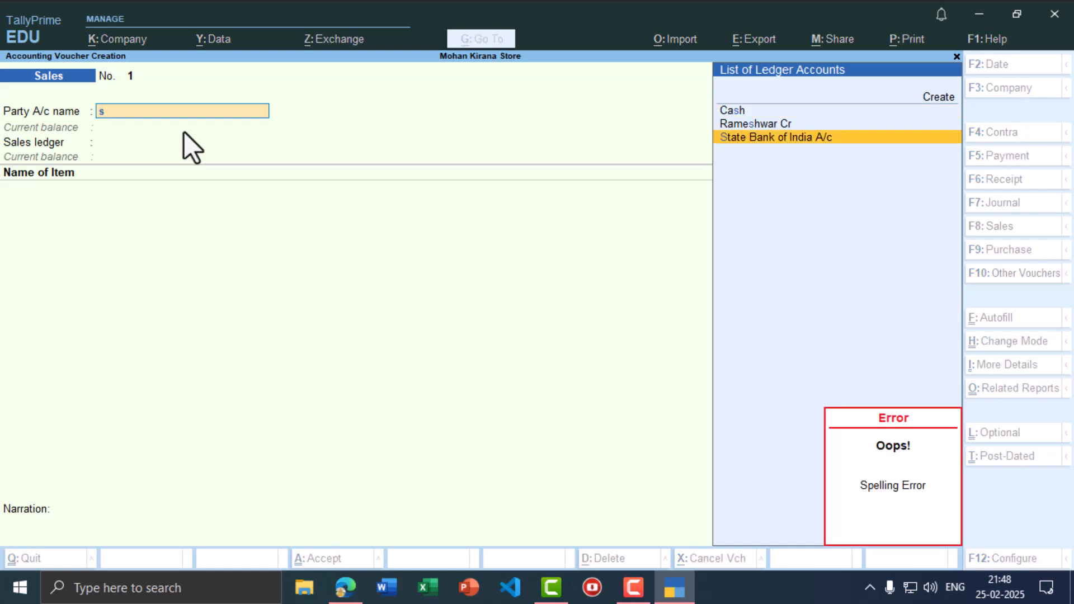
key(alt+c)
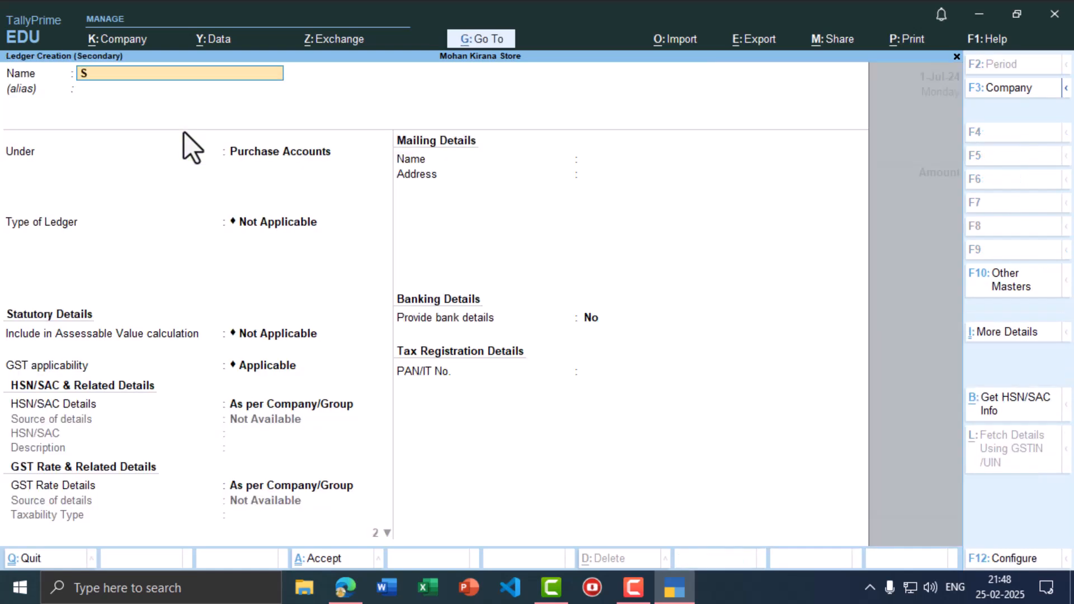
text(angam Dr)
key(Return)
key(Return)
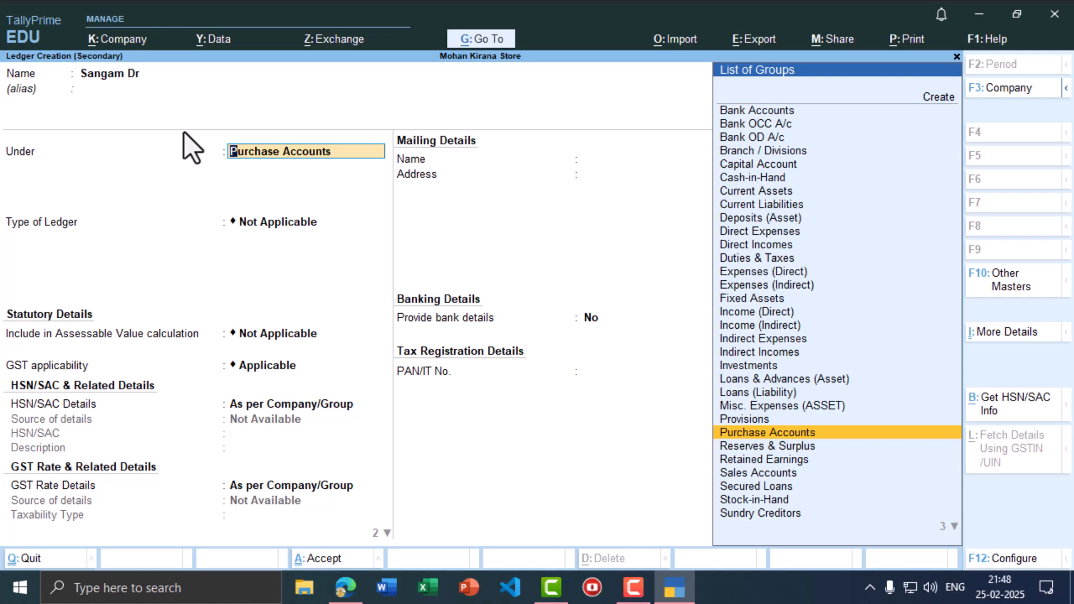
key(Down)
key(Down)
key(Down)
key(Down)
key(Down)
key(Down)
key(Down)
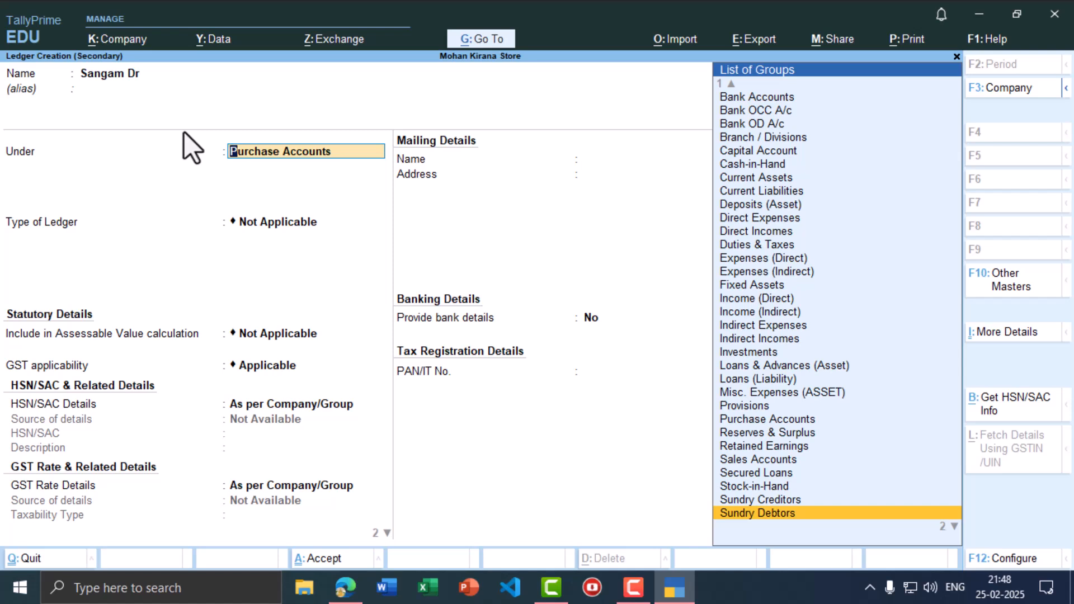
key(Return)
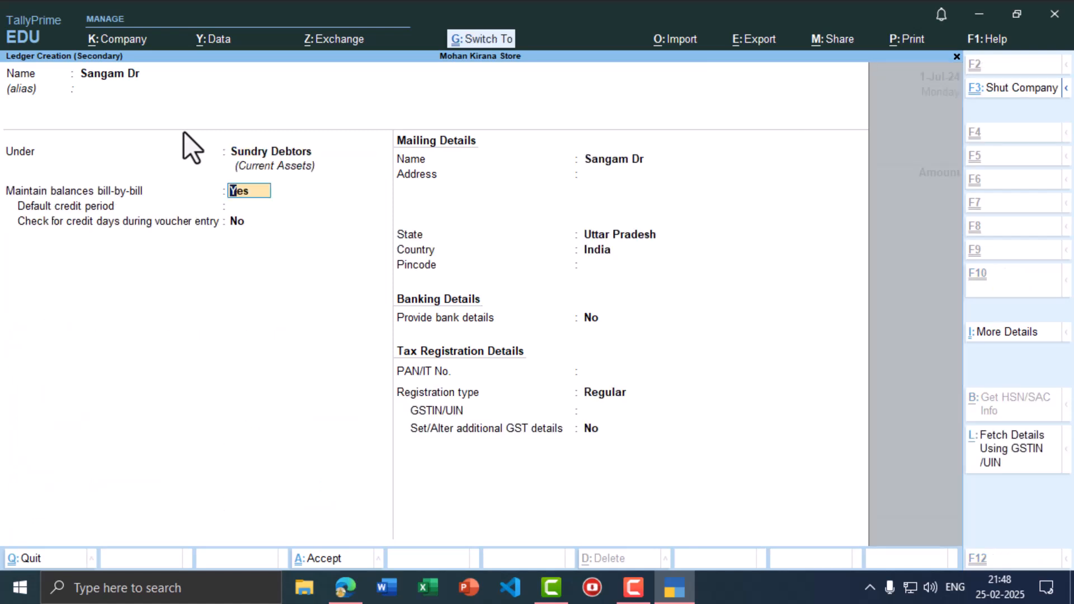
key(ctrl+a)
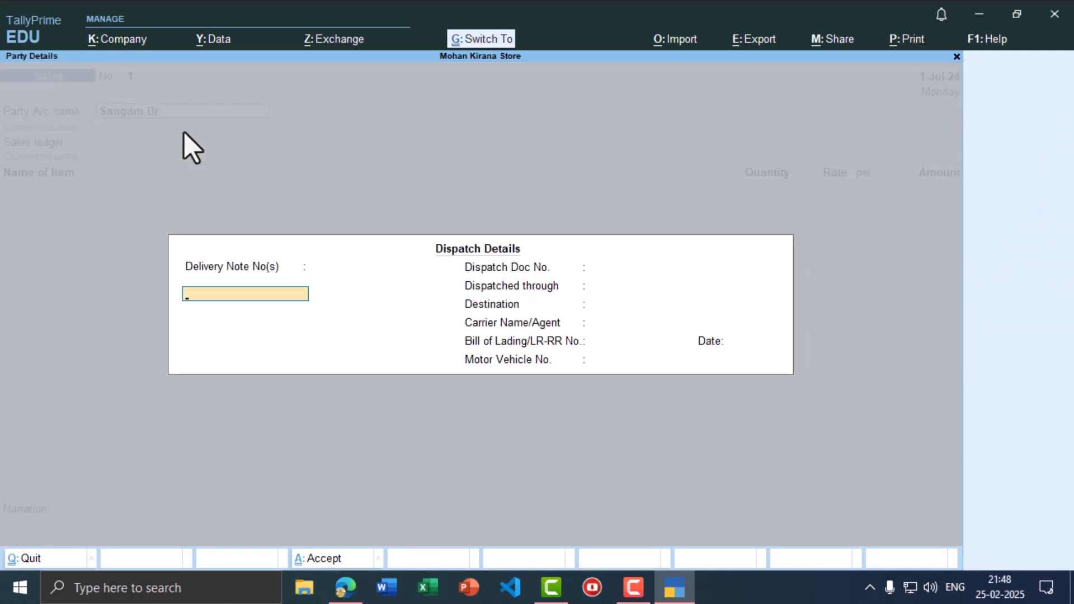
- Accept blank dispatch details and start a new sales ledger named Sale
key(ctrl+a)
key(ctrl+a)
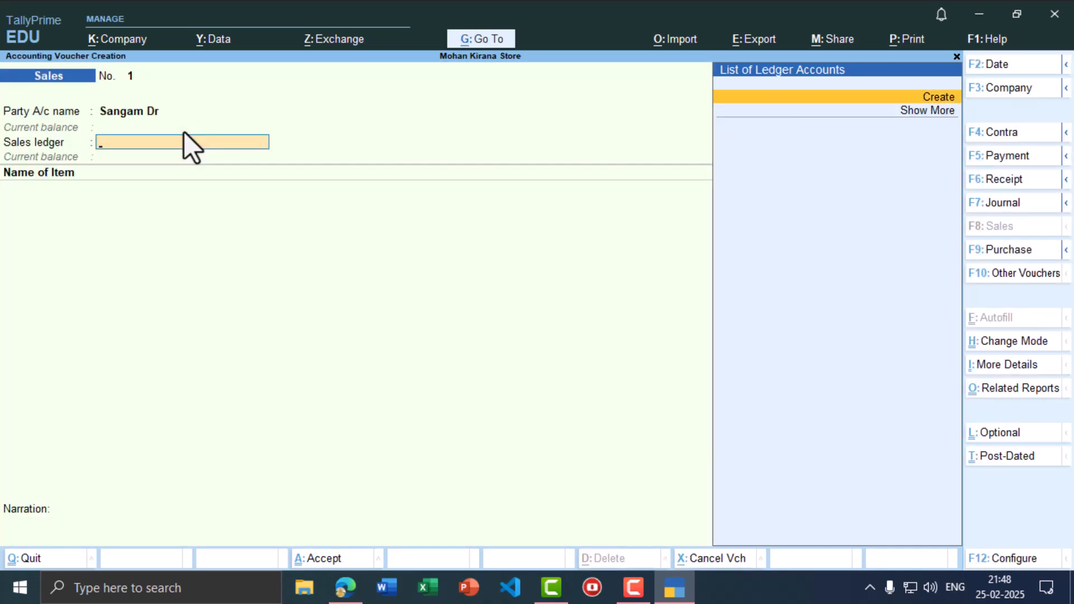
text(s)
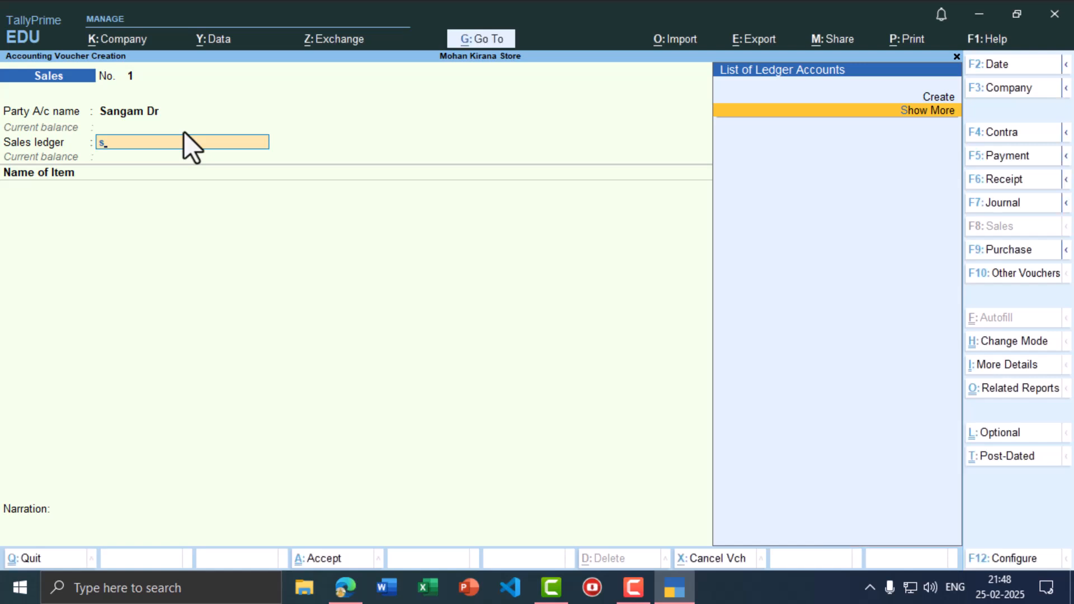
key(alt+c)
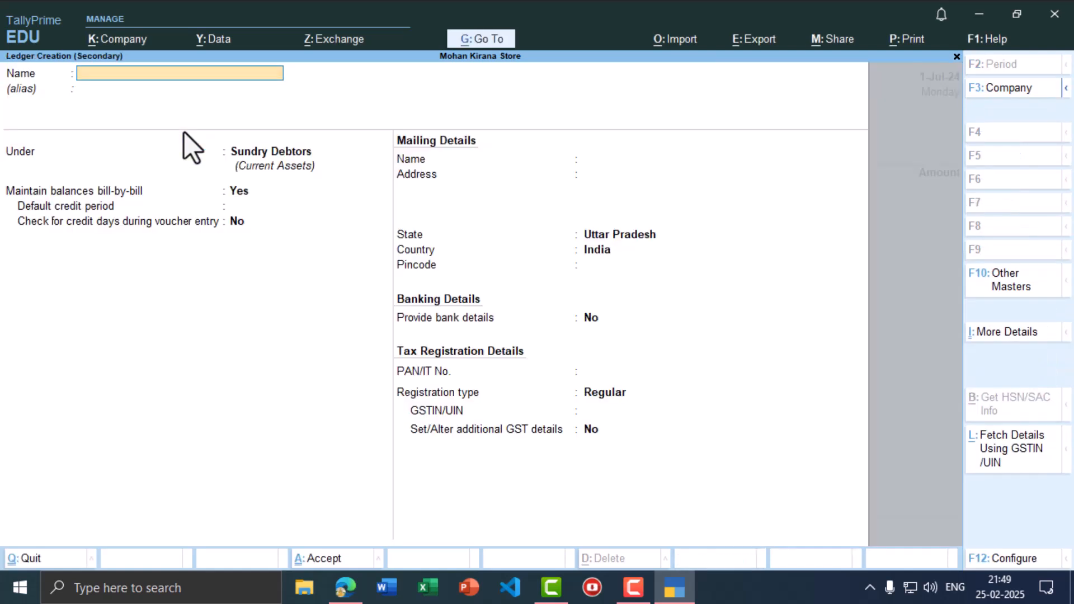
text(Sale)
key(Return)
key(Return)
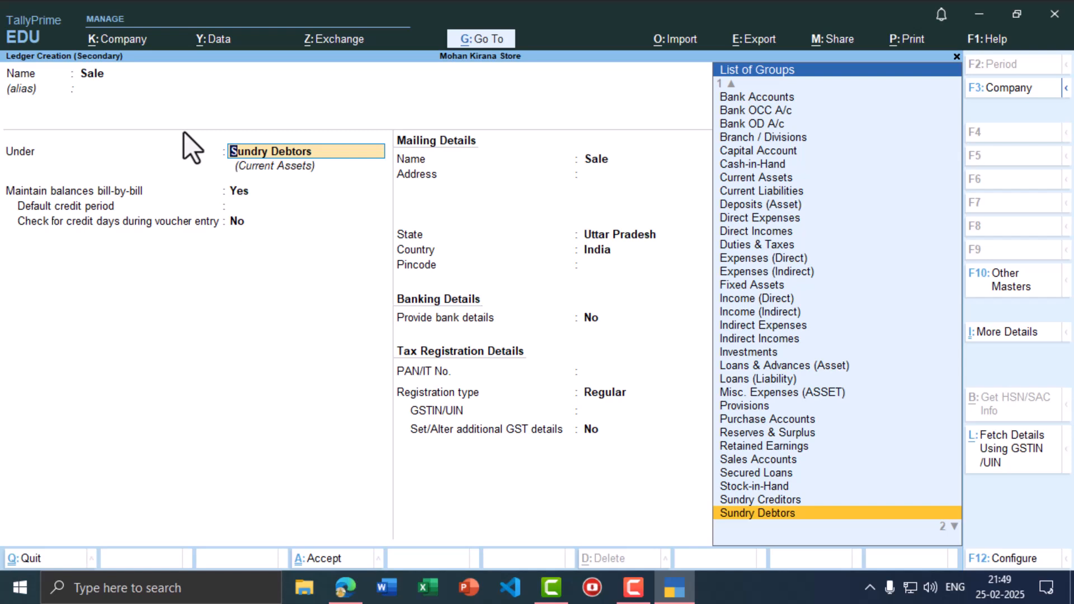
- Place the Sale ledger under Sales Accounts and save it
key(Up)
key(Up)
key(Up)
key(Up)
key(Up)
key(Up)
key(Up)
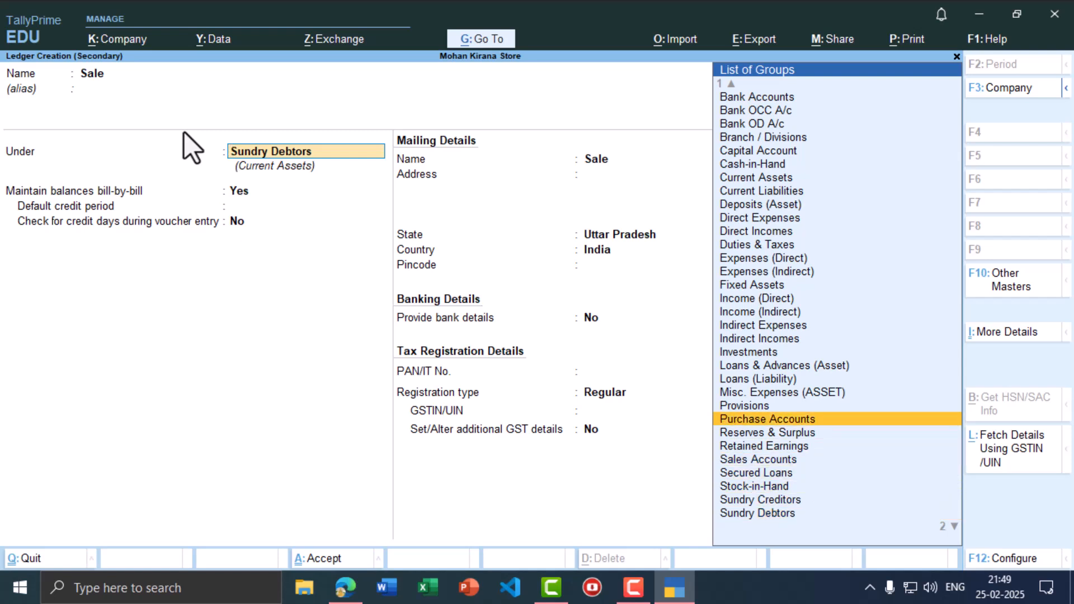
key(Down)
key(Down)
text(sa)
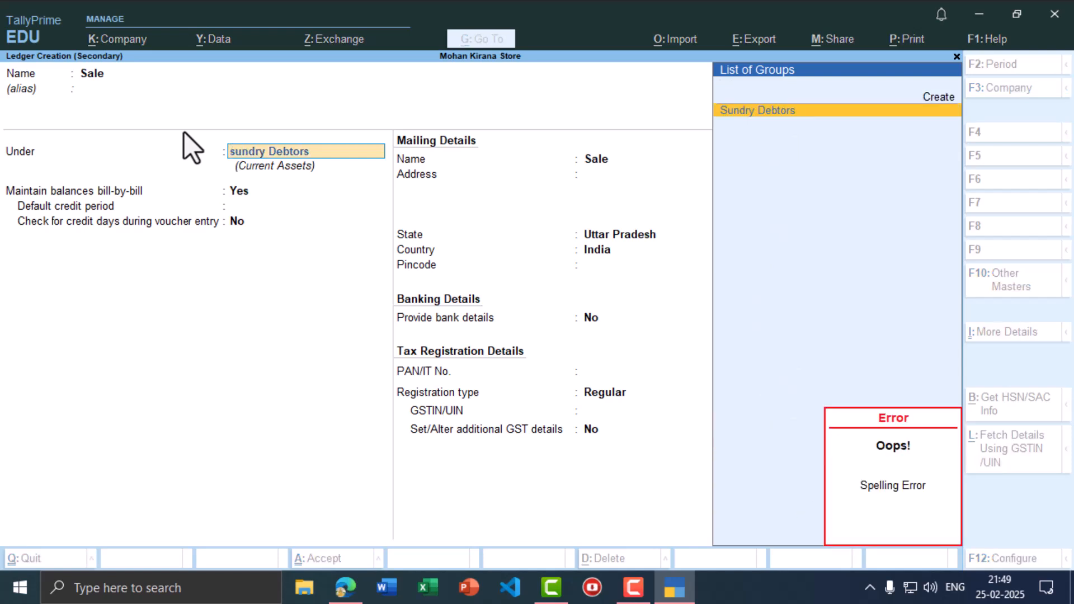
key(BackSpace)
key(BackSpace)
key(BackSpace)
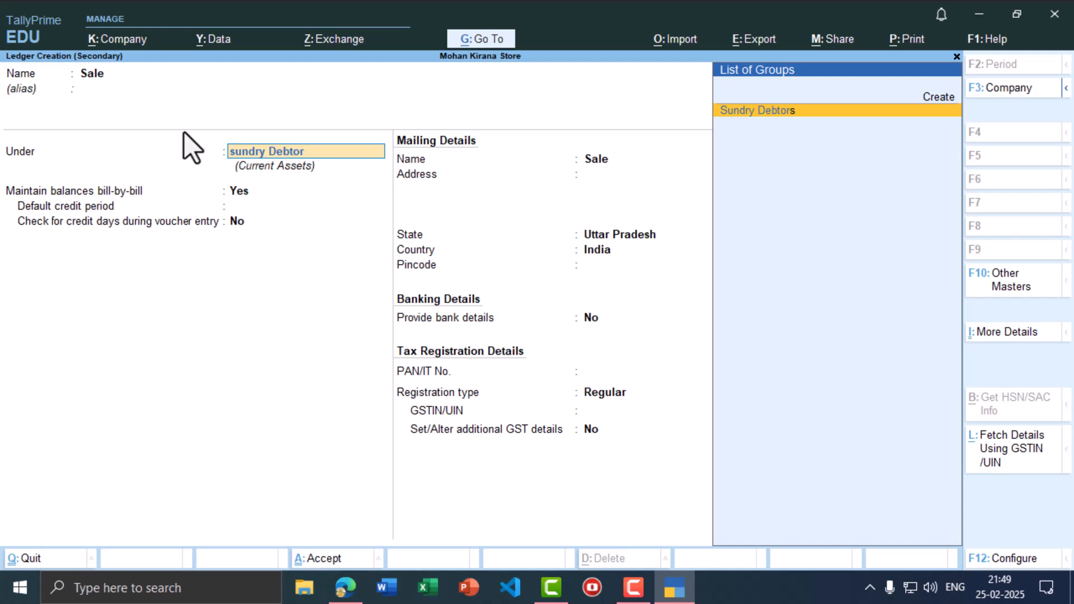
key(BackSpace)
key(BackSpace)
key(BackSpace)
key(BackSpace)
key(BackSpace)
key(BackSpace)
key(BackSpace)
key(BackSpace)
key(BackSpace)
key(BackSpace)
key(BackSpace)
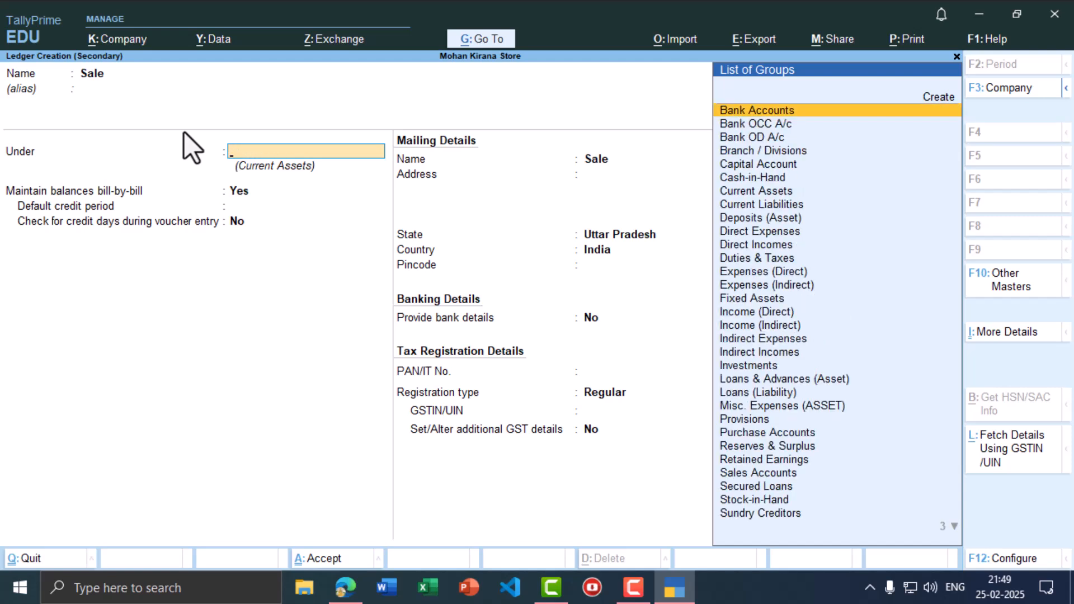
text(sale)
key(Return)
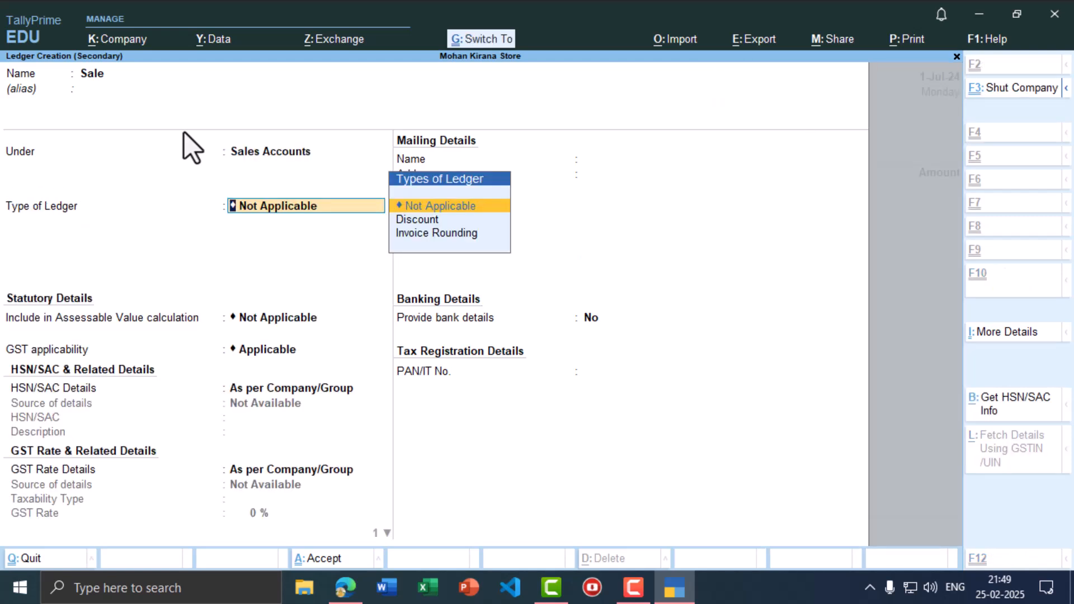
key(ctrl+a)
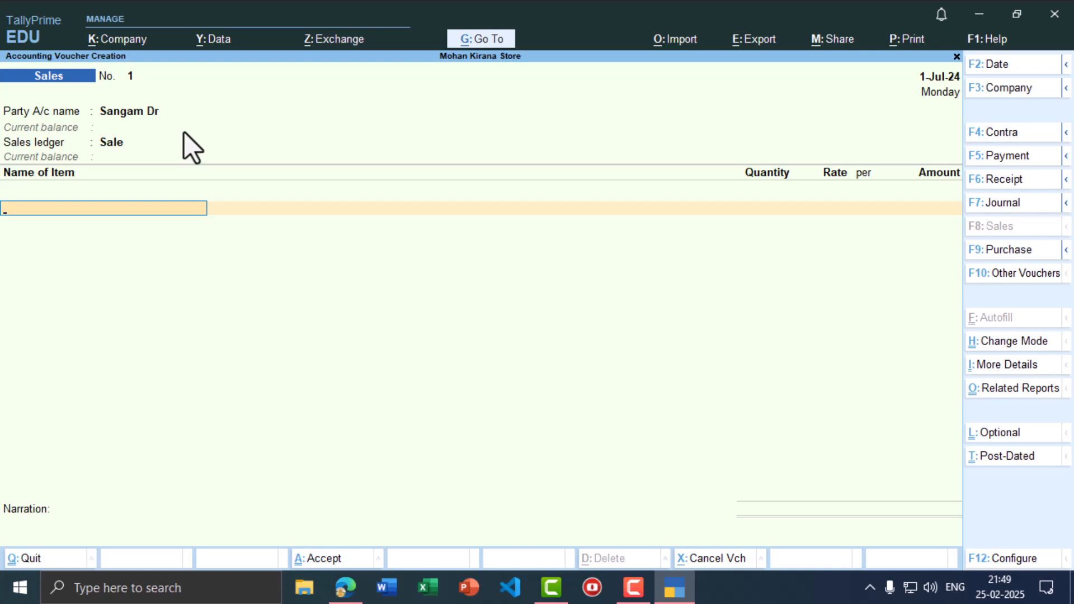
- Enter Coconut at 15,000 on the sales line and save the Sangam Dr voucher
key(alt+Tab)
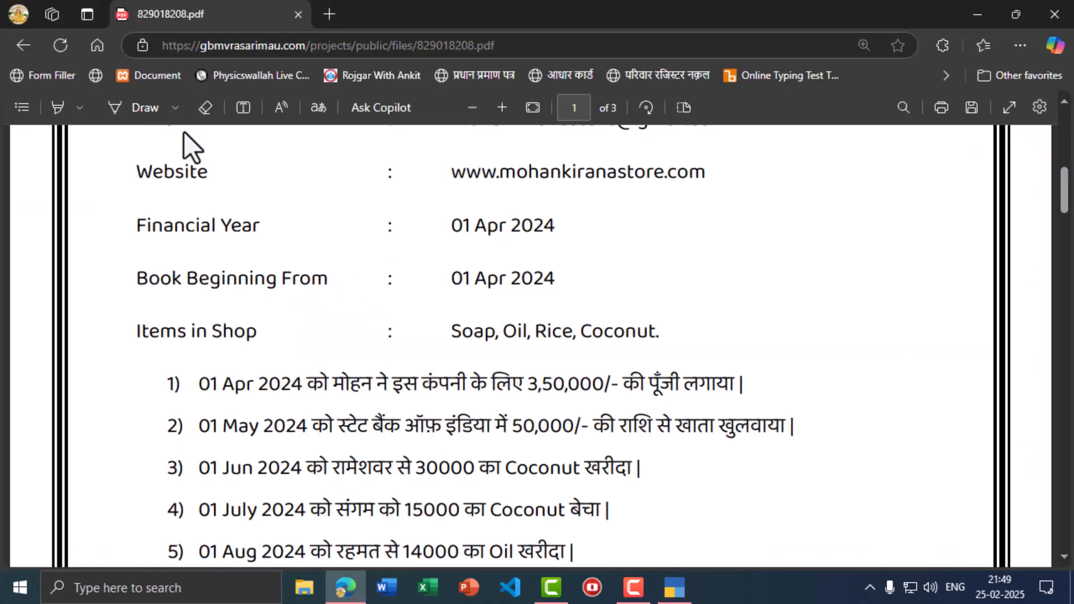
key(alt+Tab)
text(Coc)
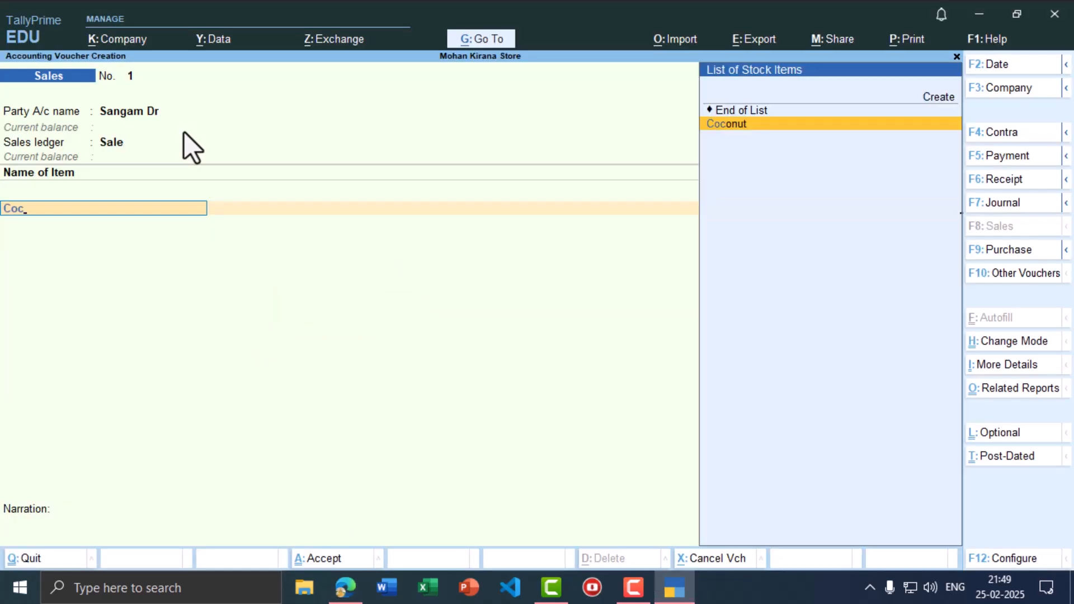
key(Return)
key(alt+Tab)
key(alt+Tab)
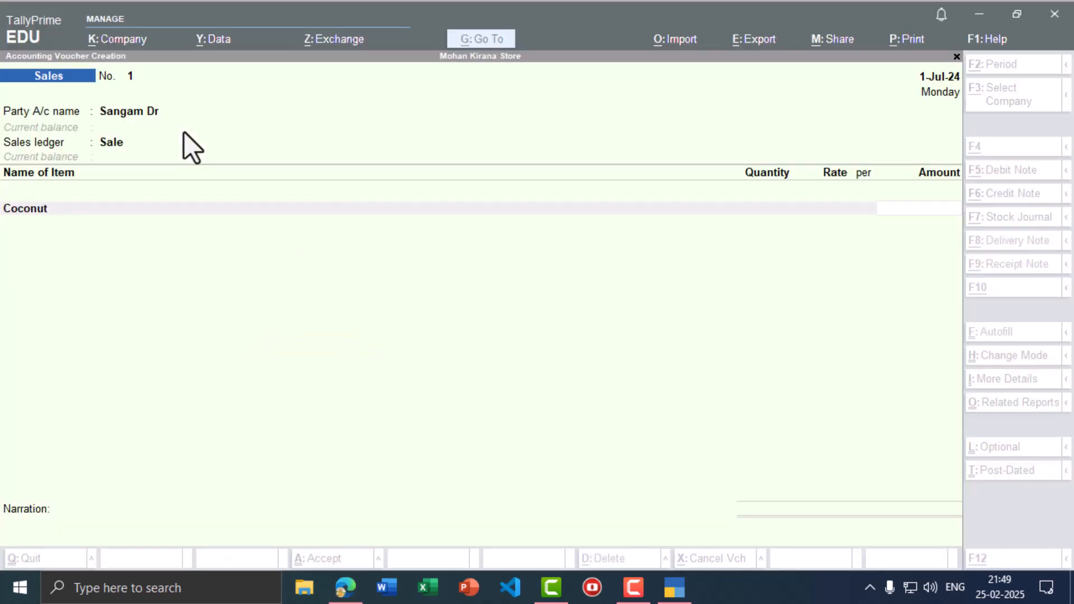
text(15,000)
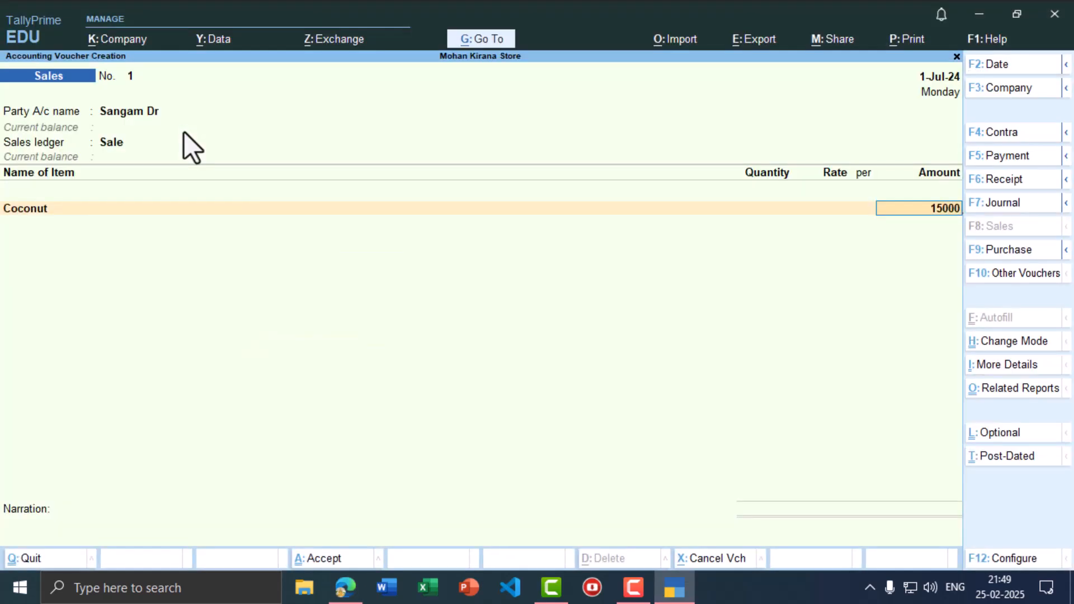
key(Return)
key(ctrl)
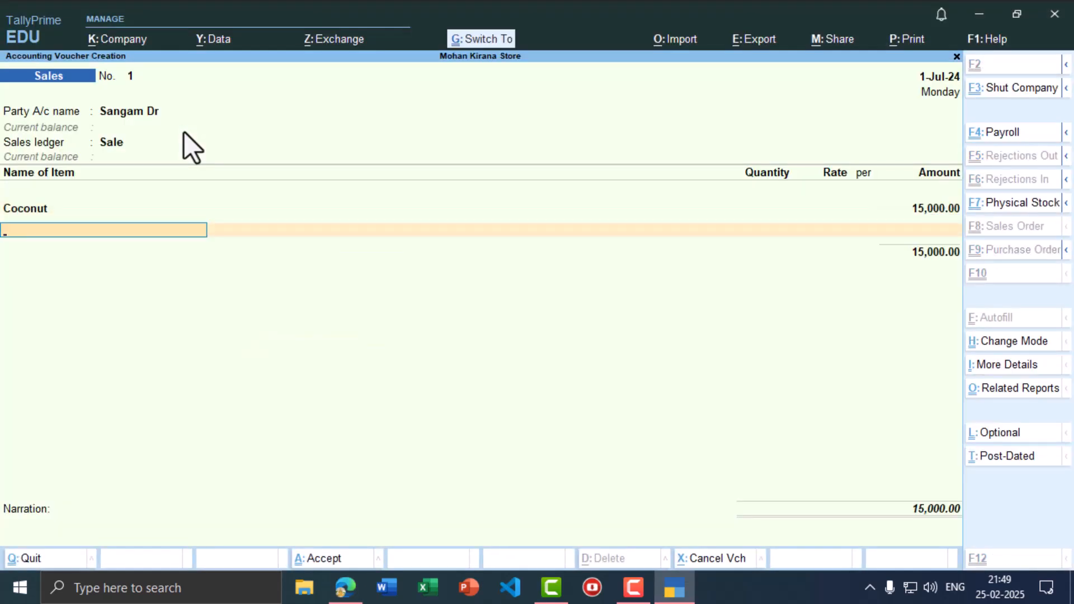
key(ctrl+a)
key(alt+Tab)
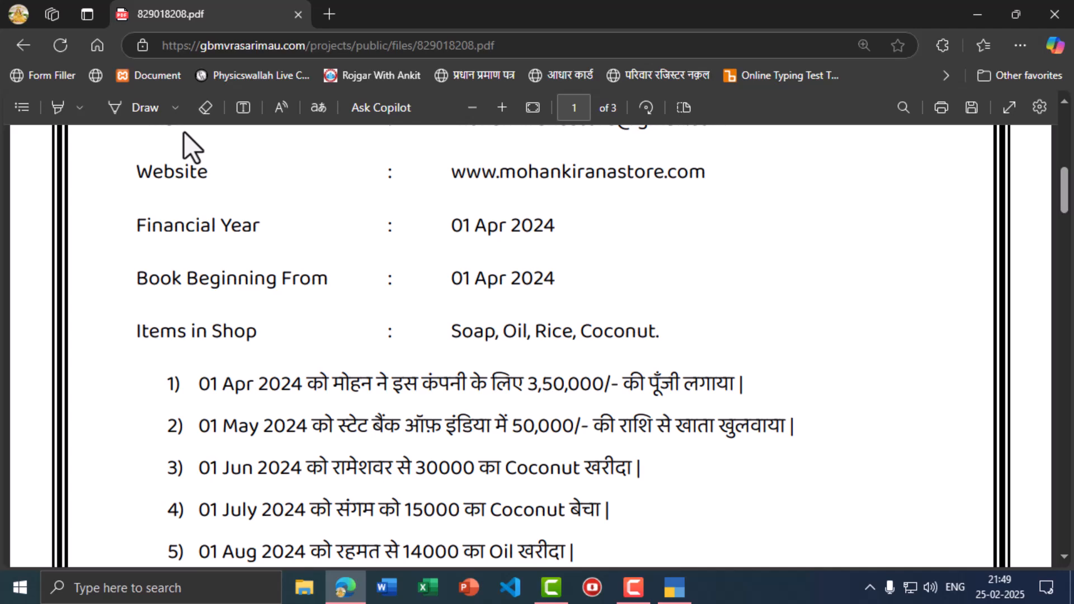
- Change the voucher date to 1-Aug-24
key(alt+Tab)
key(F2)
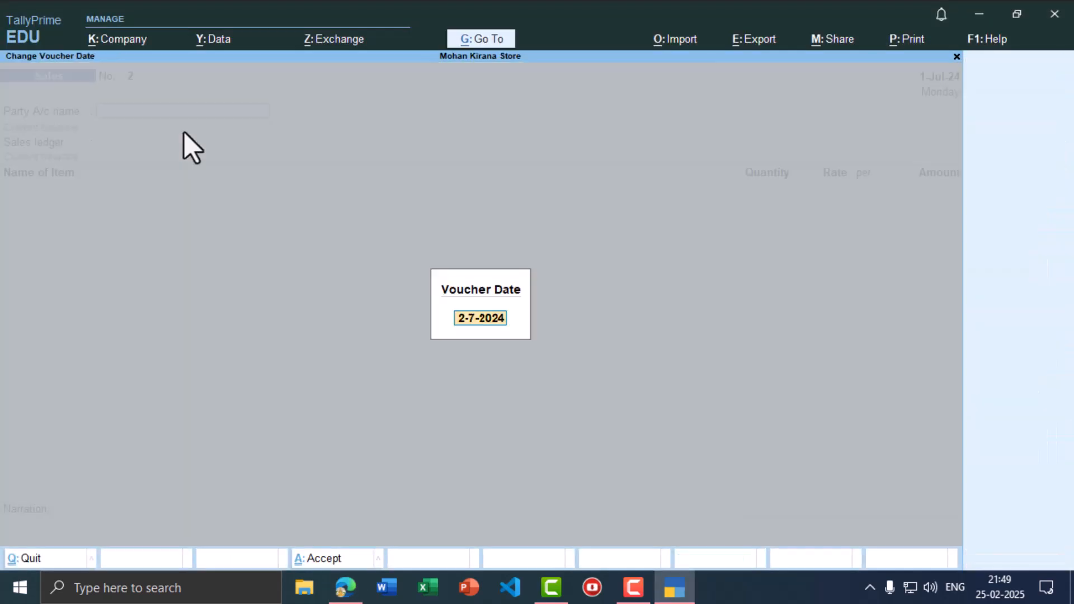
text(1-5)
key(BackSpace)
text(6)
key(Return)
- Switch to a Purchase voucher with supplier invoice 45 and begin entering the party name
key(alt+Tab)
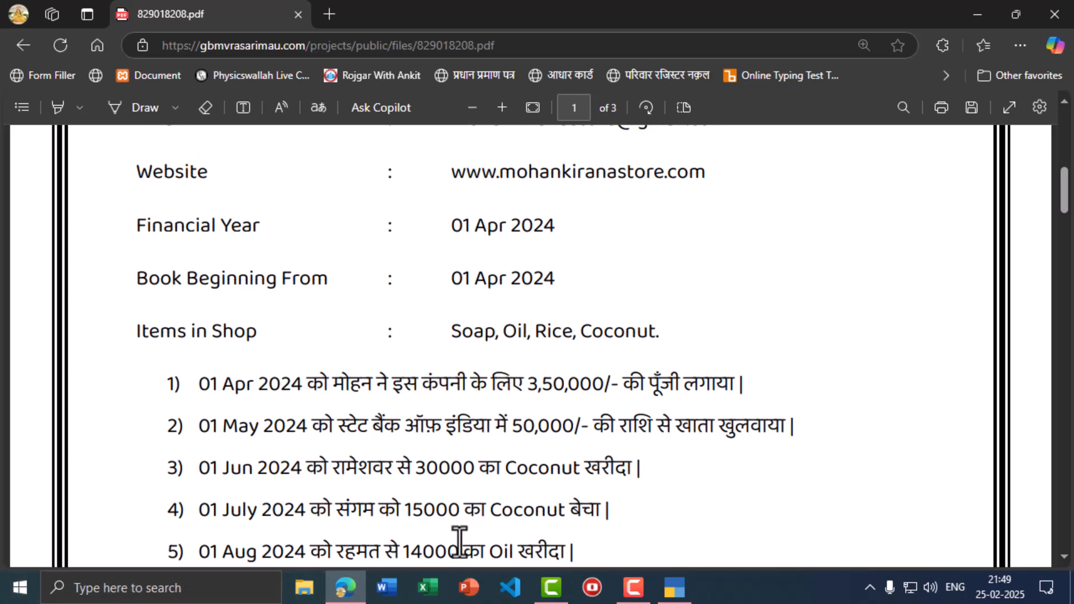
key(alt+Tab)
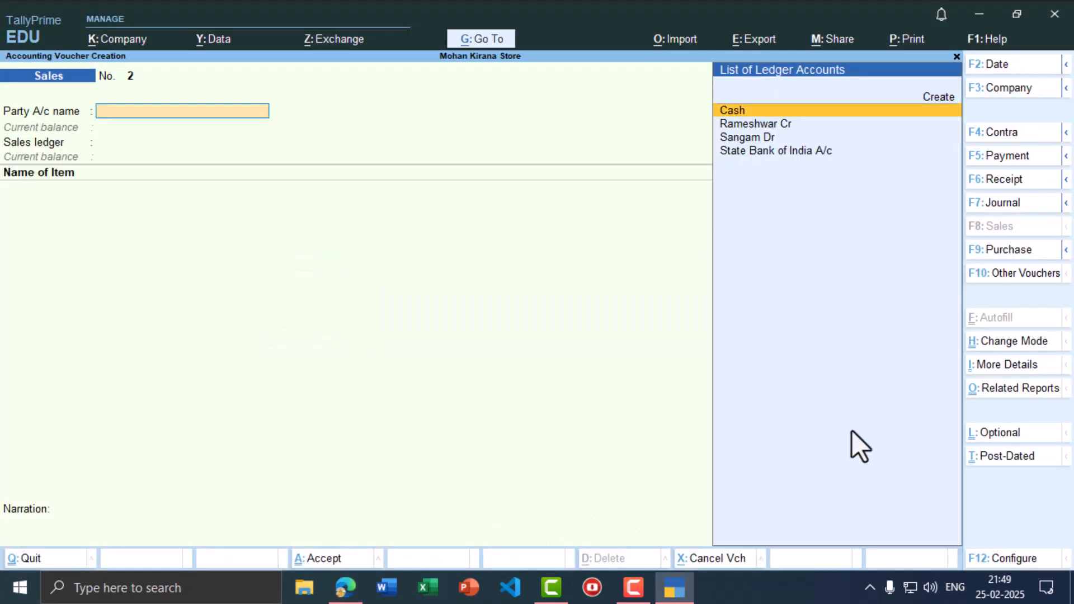
click(1009, 251)
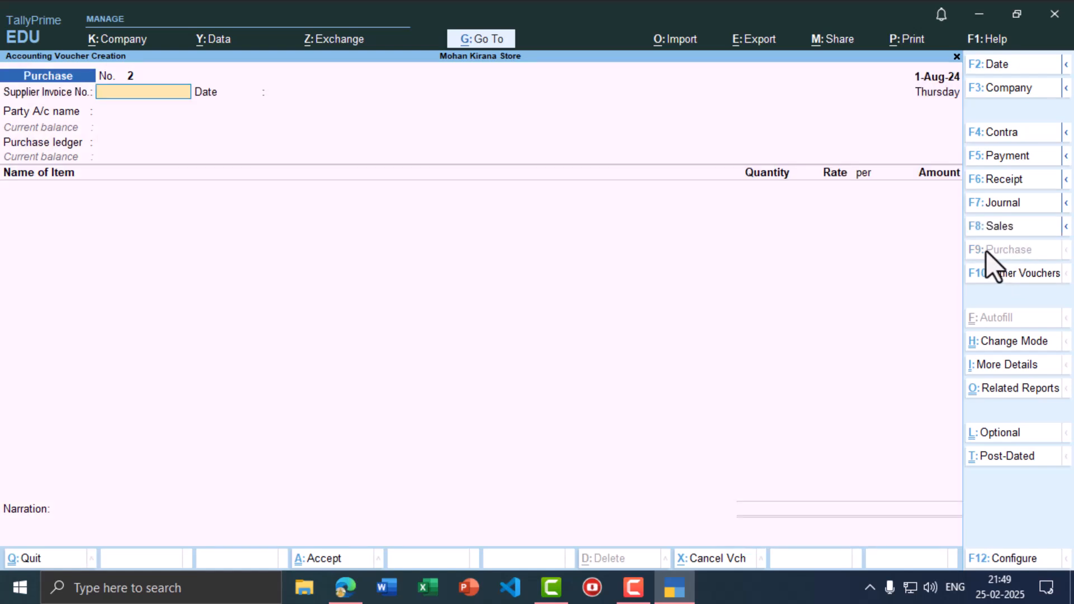
text(45)
key(Return)
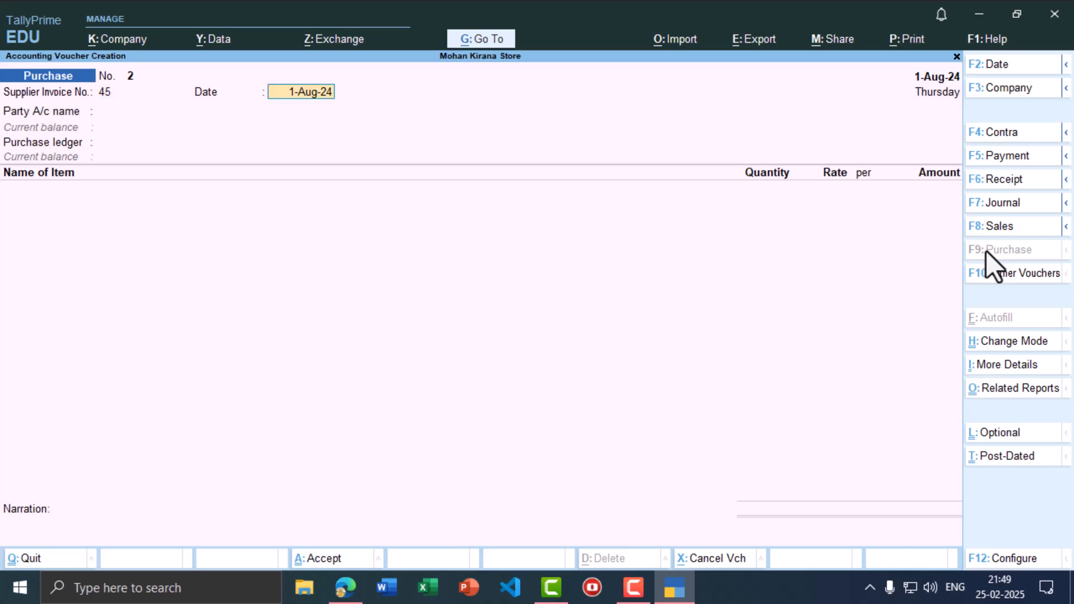
key(Return)
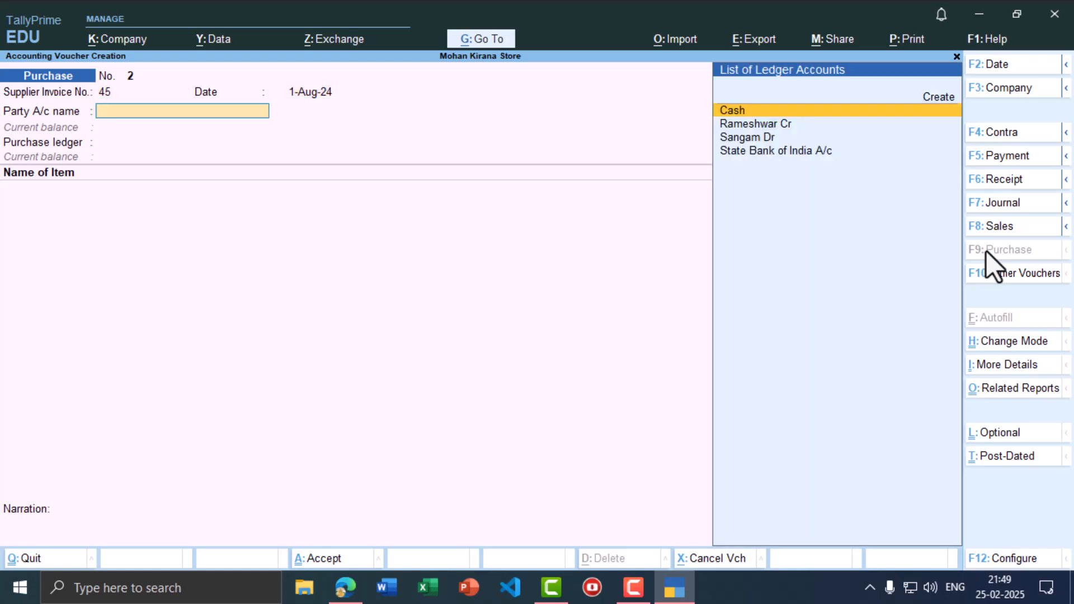
text(Ran)
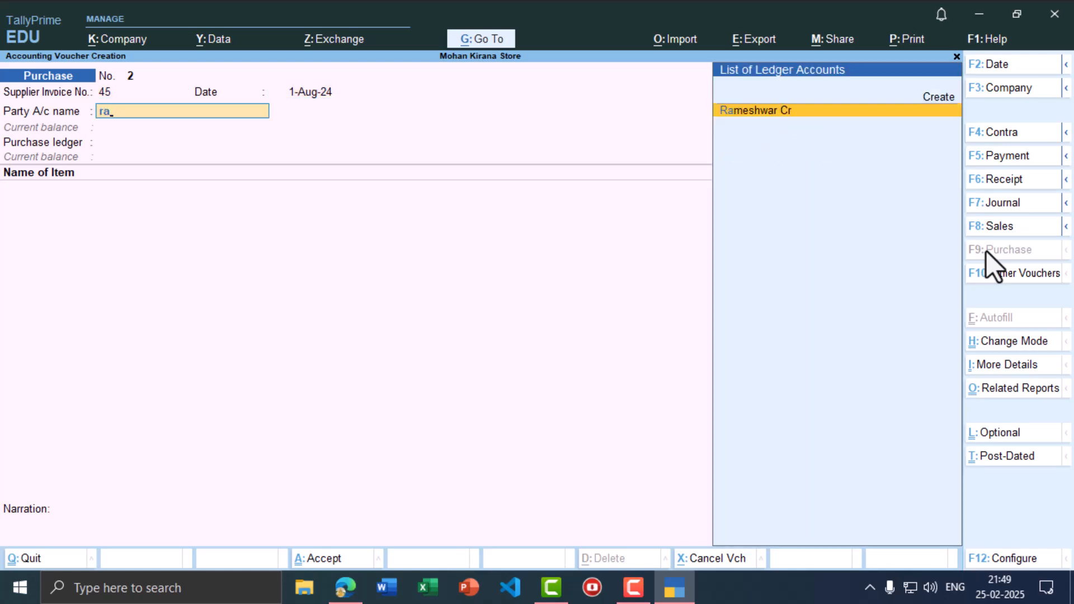
- Create the supplier's party ledger under Sundry Creditors and save it with Ctrl+A
key(alt+c)
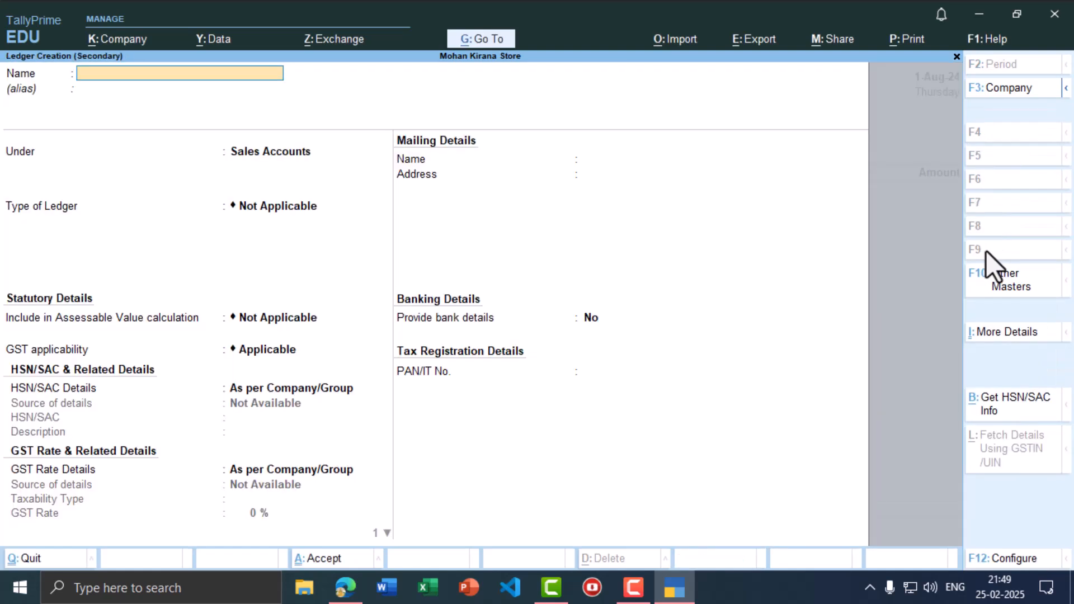
text(Rahamat Cr)
key(Return)
key(Return)
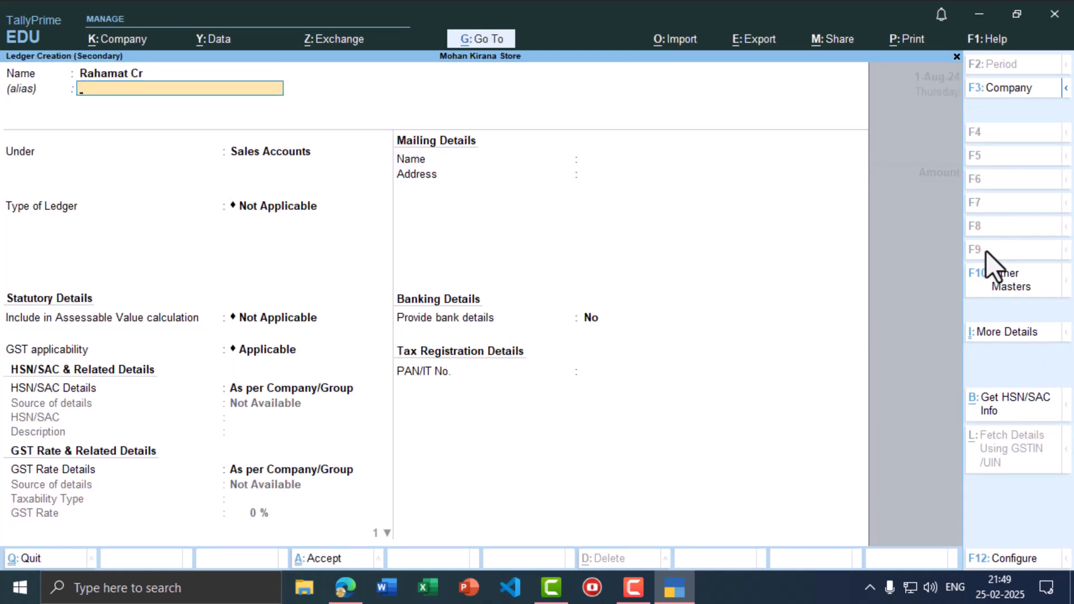
text(Sund)
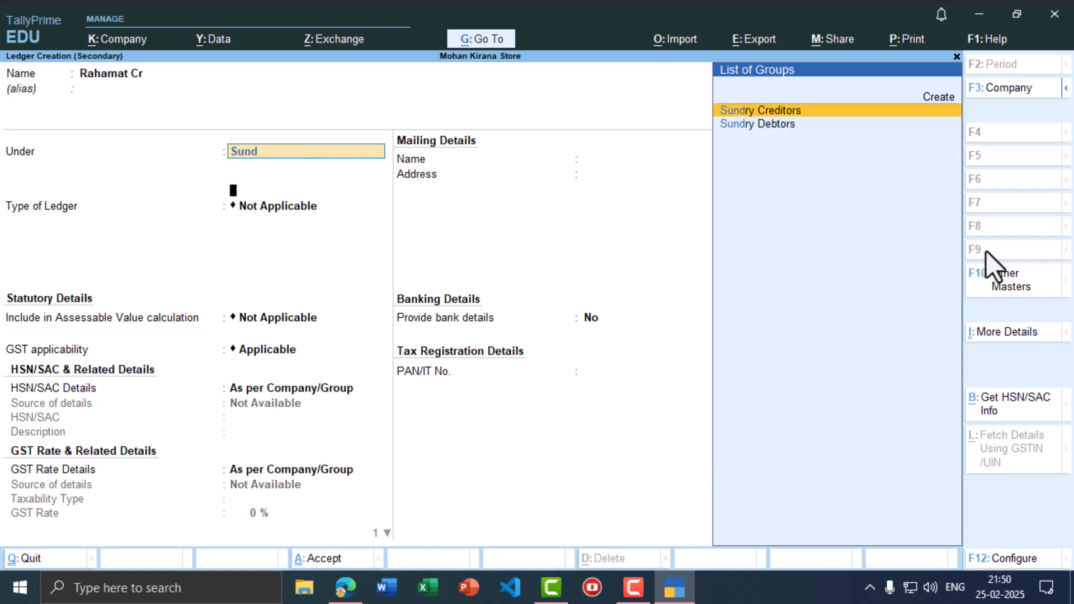
key(Return)
key(ctrl)
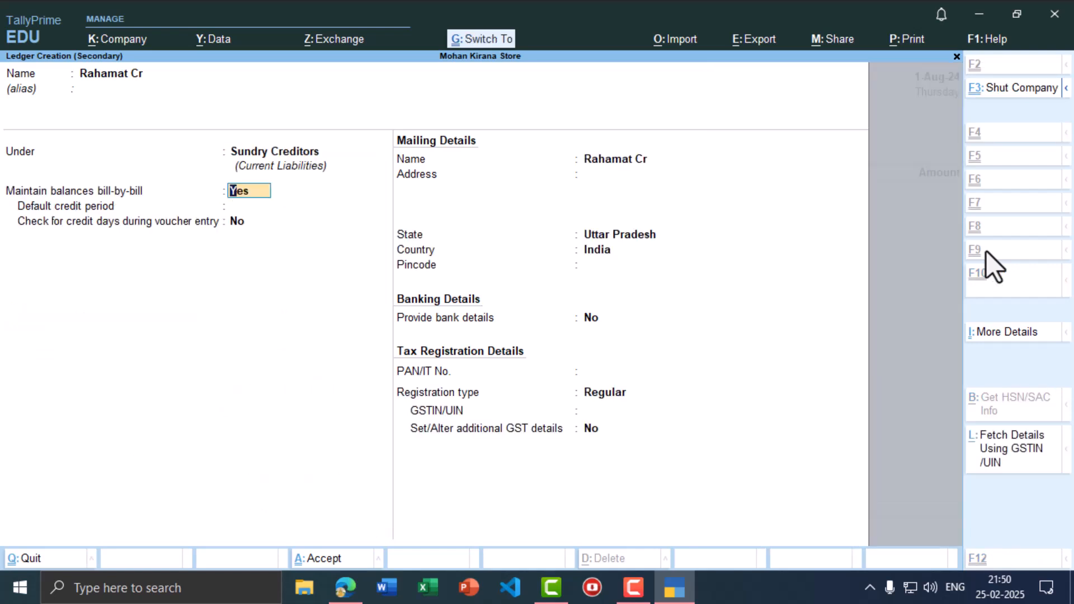
key(ctrl+a)
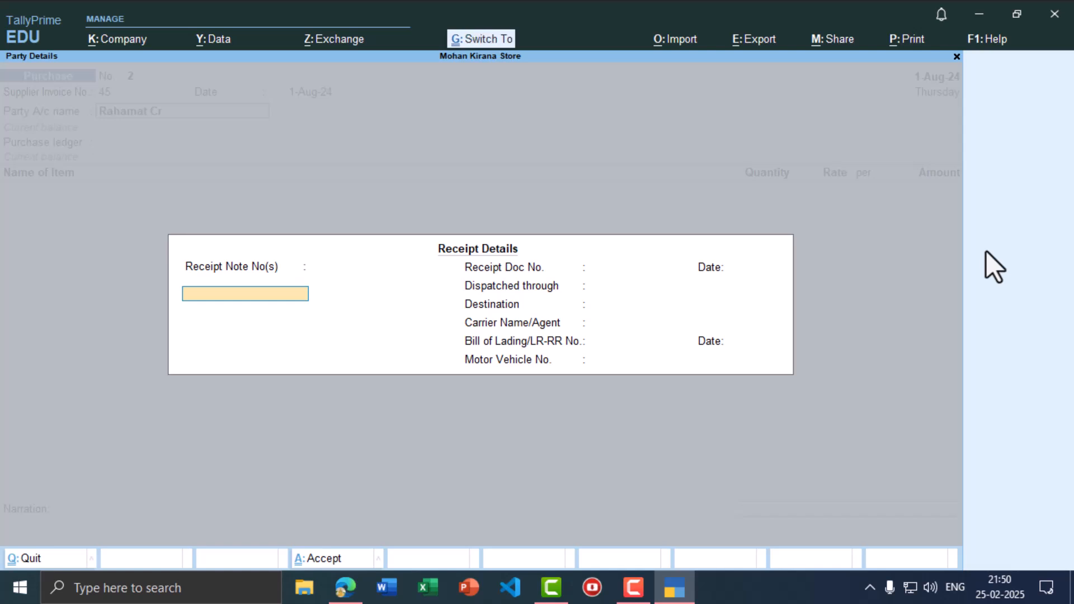
- Skip receipt details, choose the Purchase ledger, and create a new Oil stock item for the line
key(ctrl+a)
key(ctrl+a)
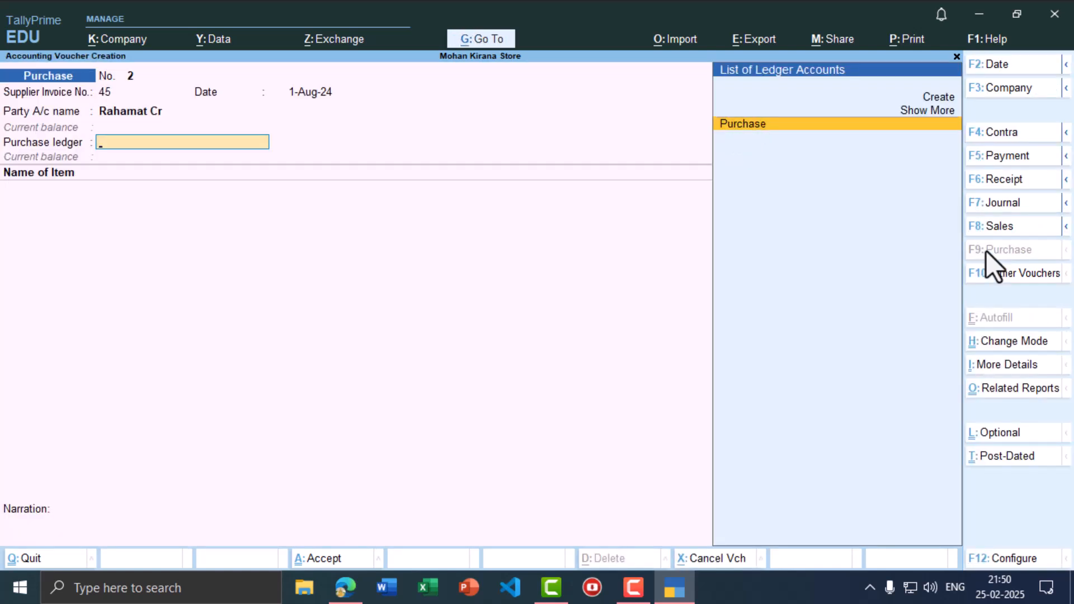
key(Return)
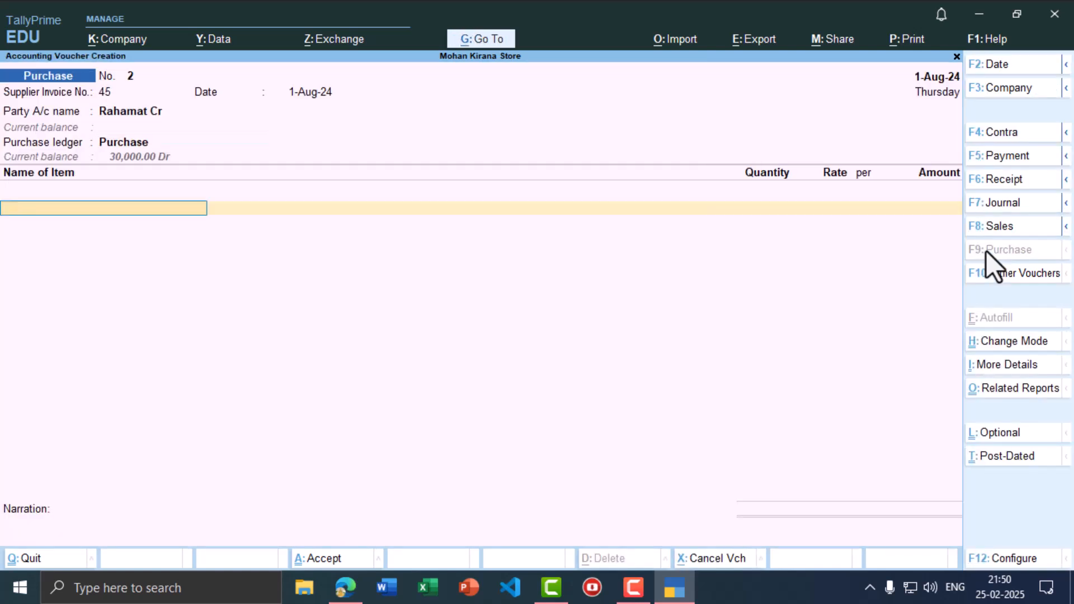
text(o)
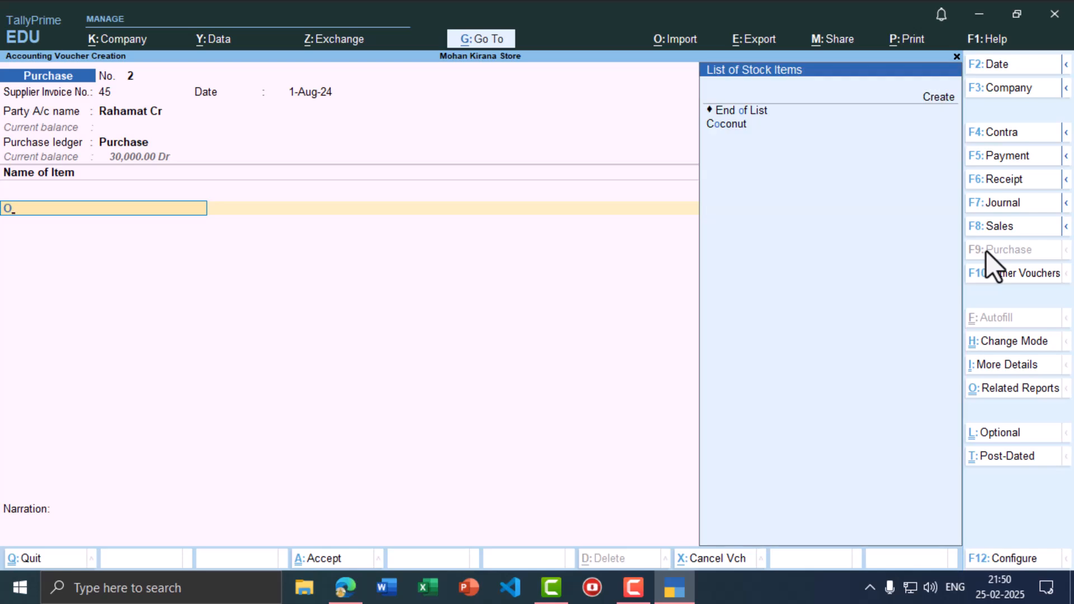
key(alt+c)
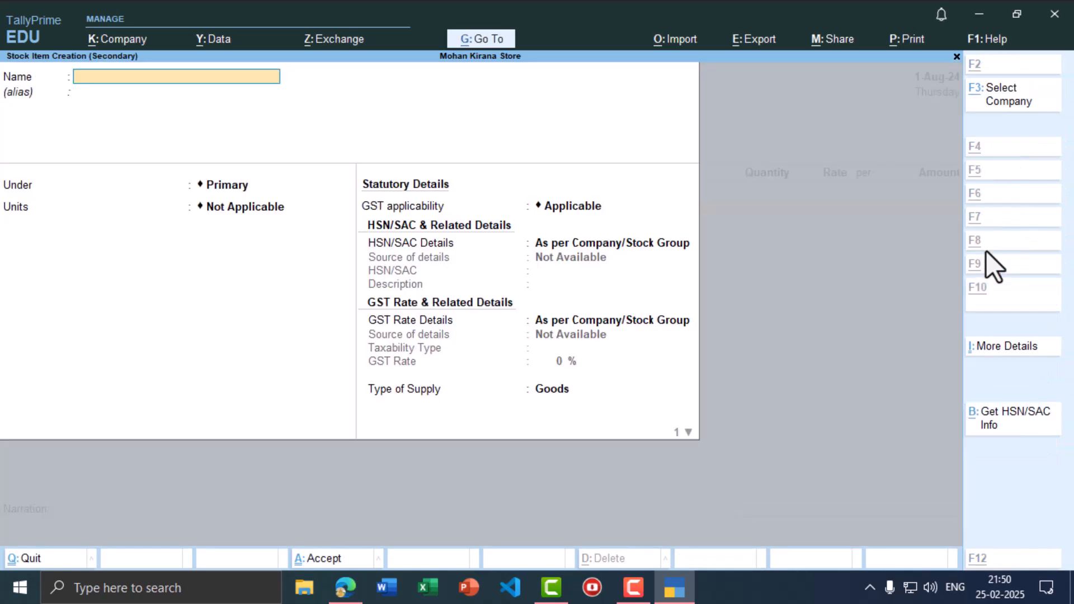
text(Oil)
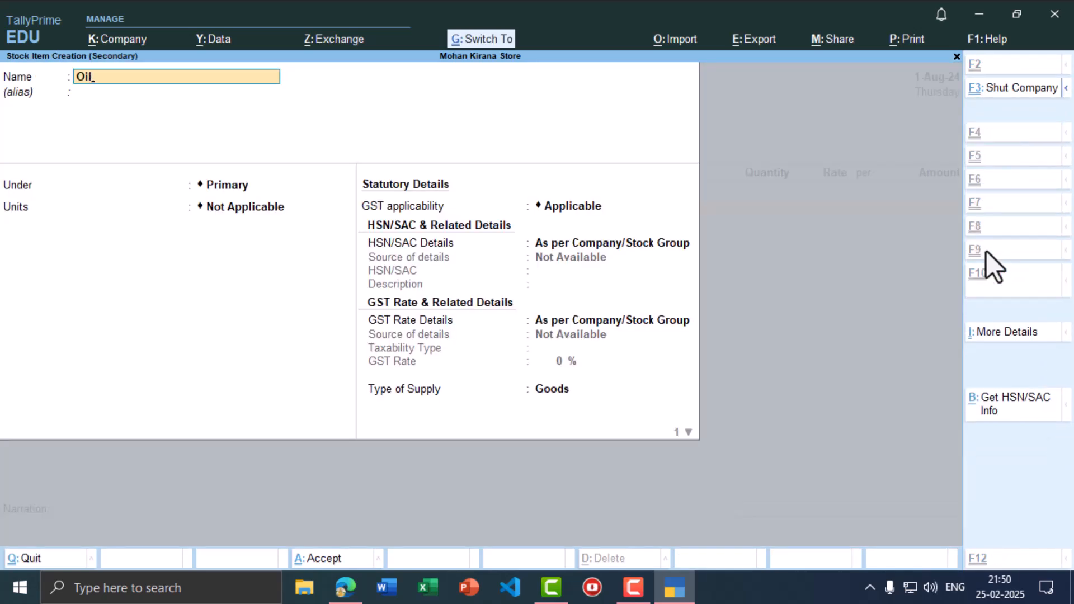
key(ctrl+a)
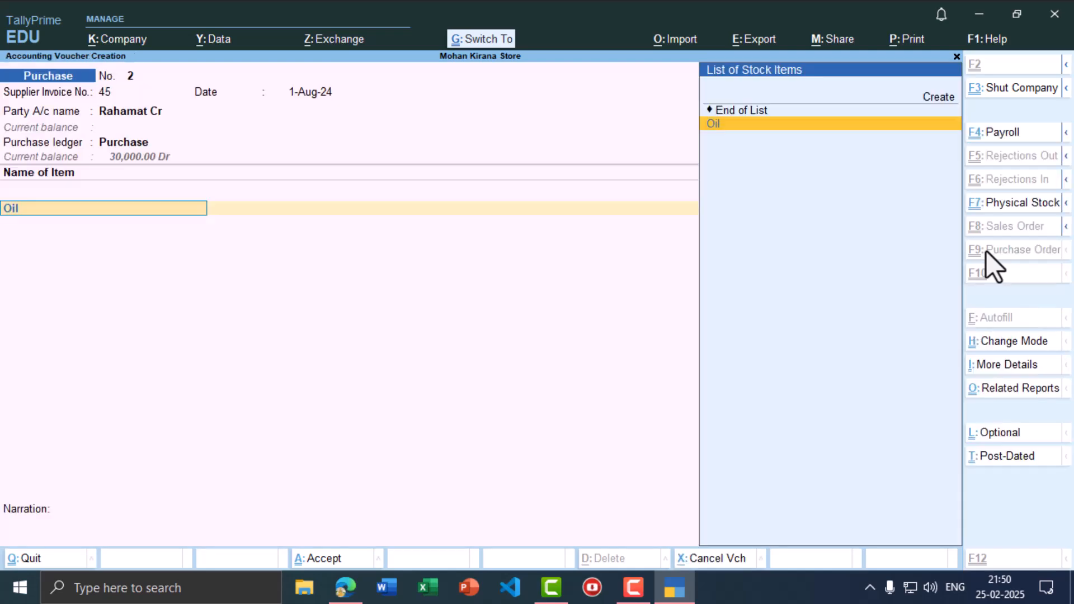
key(Return)
- Enter 14,000 as the Oil amount and save the purchase voucher
key(alt+Tab)
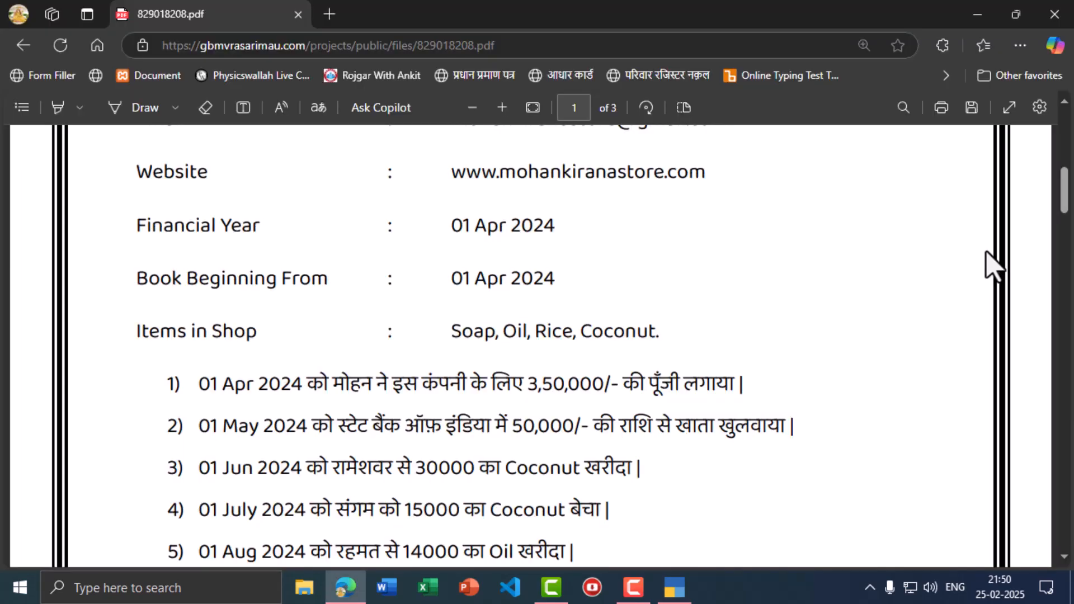
key(alt+Tab)
text(14,000)
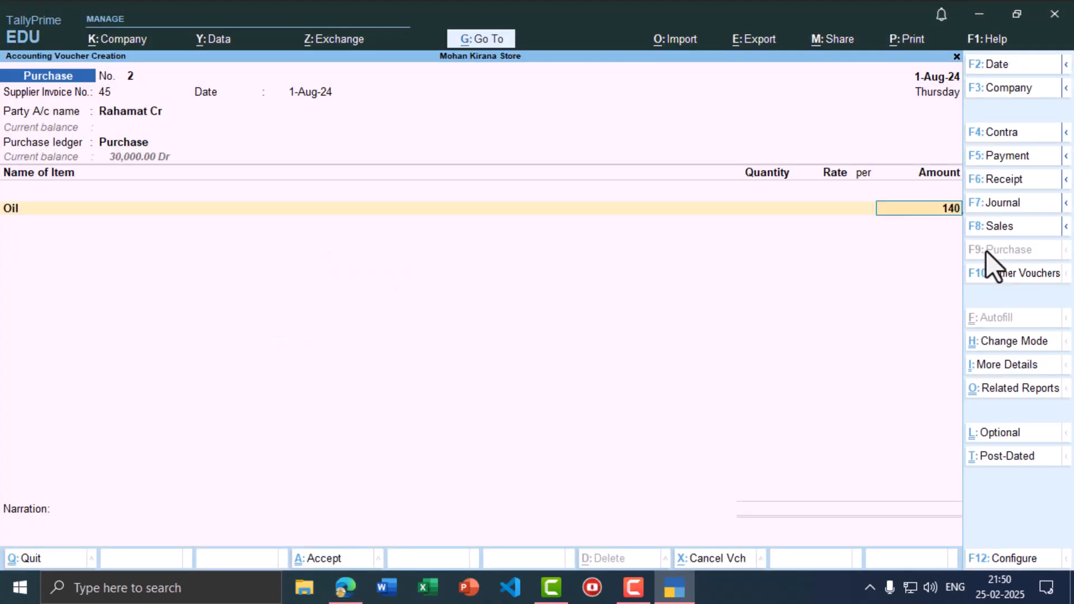
key(Return)
key(ctrl)
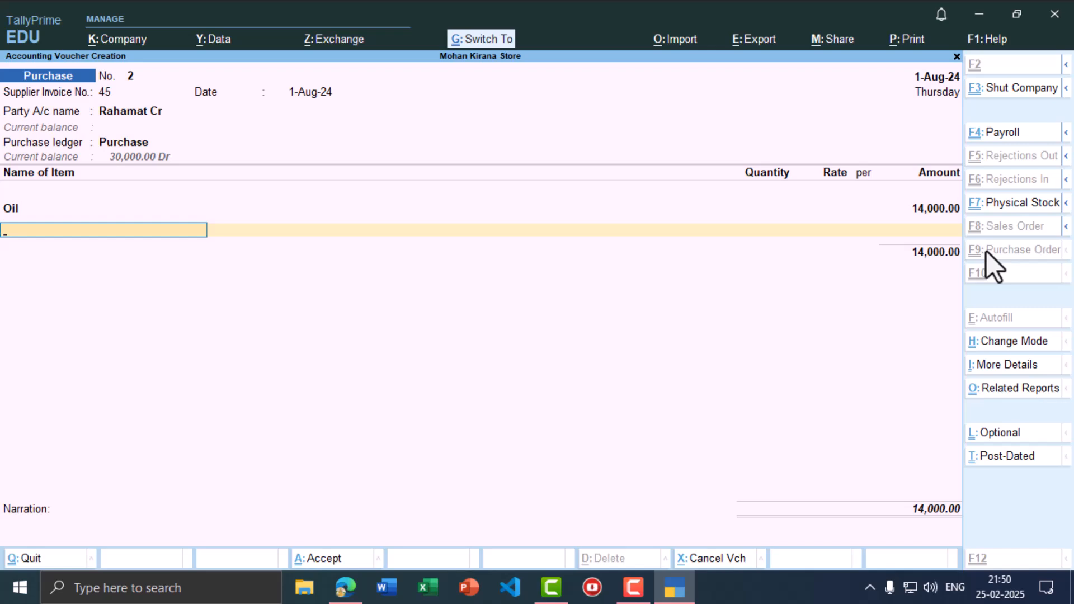
key(ctrl+a)
key(alt+Tab)
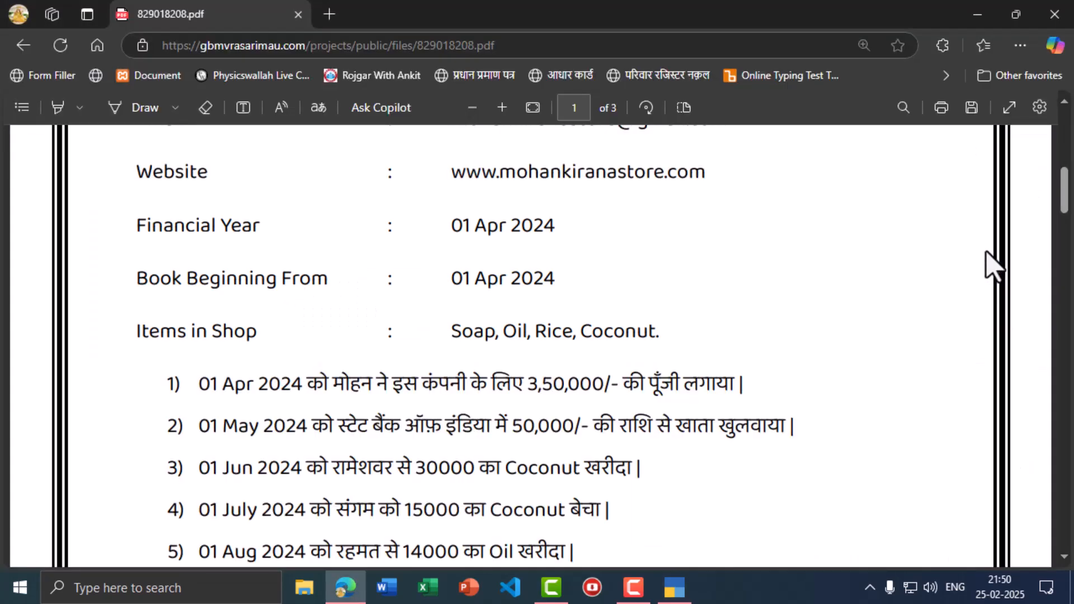
- Set the next voucher's date to 1-Sep-24
scroll(179, 506, down, 3)
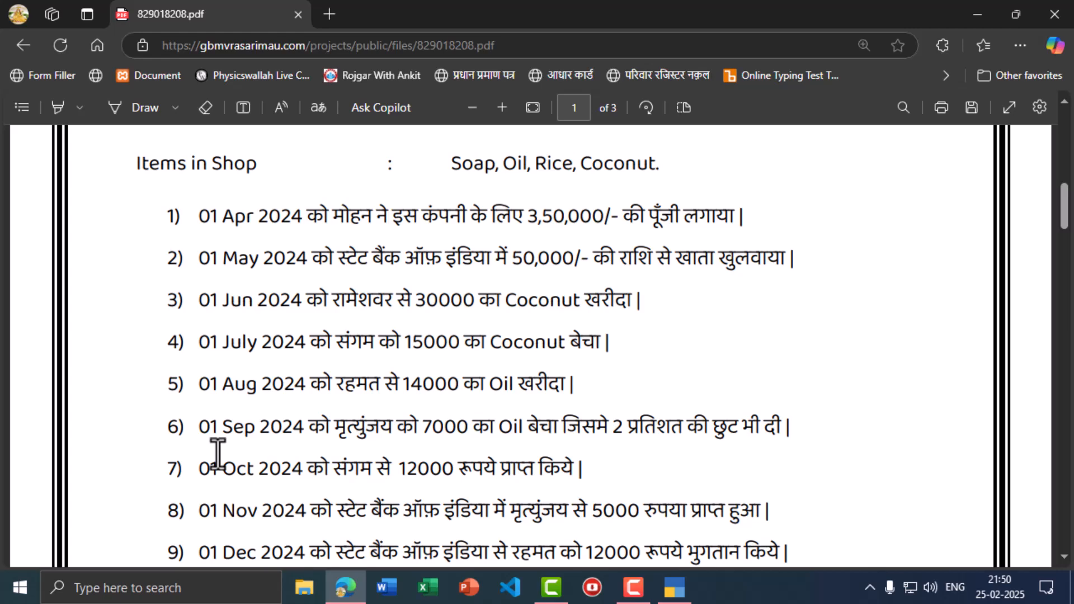
key(alt+Tab)
key(F2)
text(1-9)
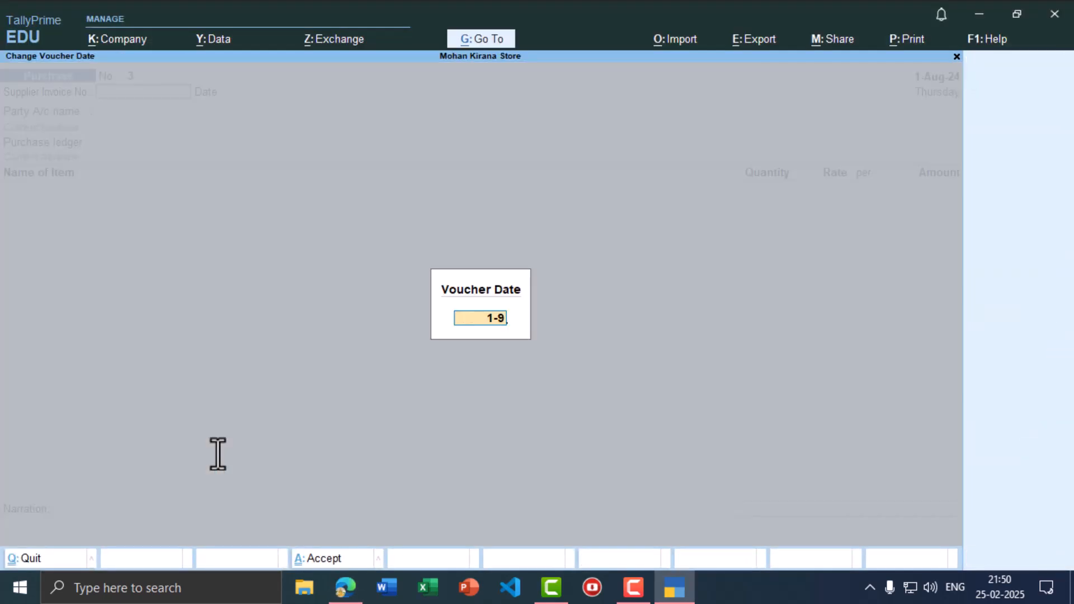
key(Return)
- Switch to a Sales voucher and start a new ledger named after the customer
key(alt+Tab)
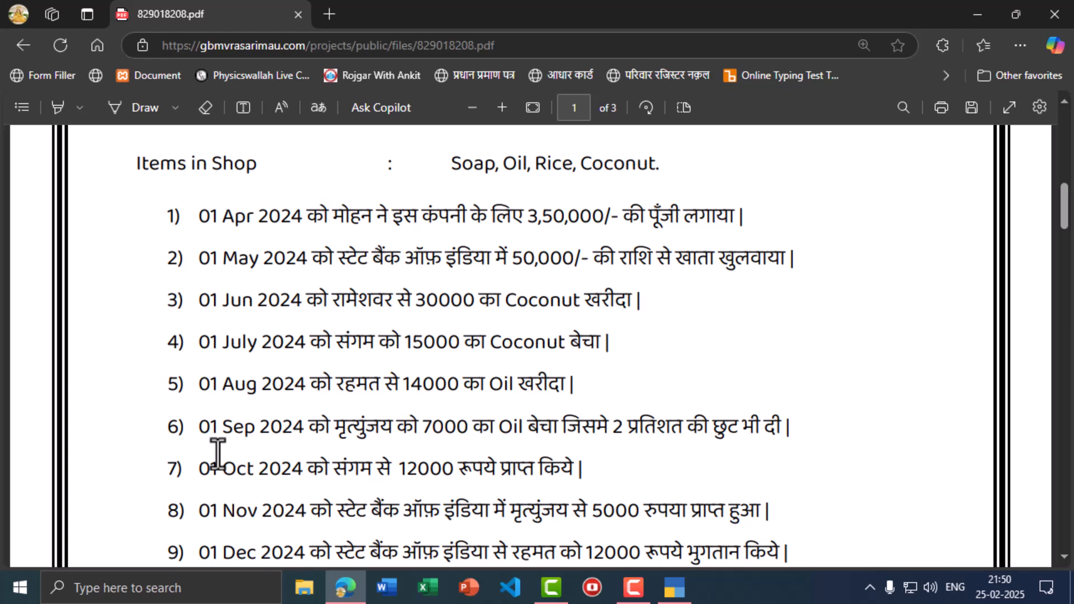
key(alt+Tab)
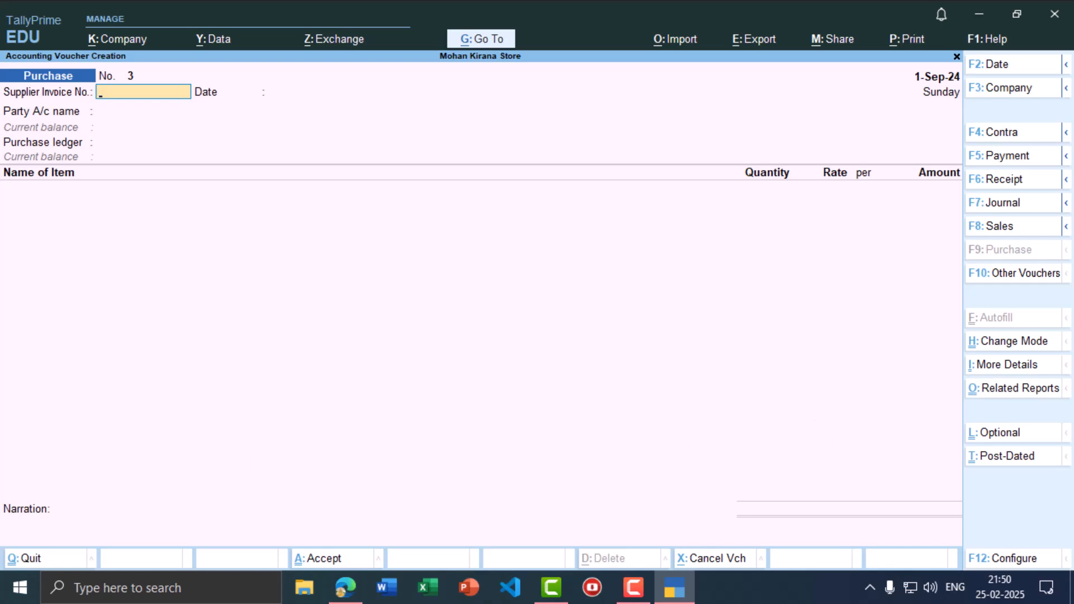
click(1001, 226)
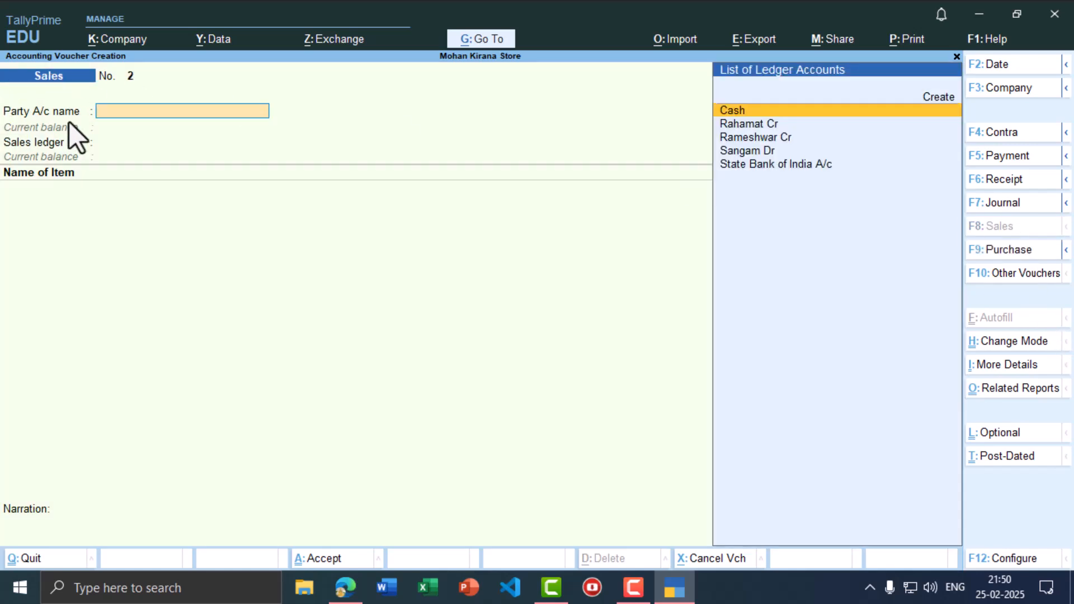
text(mo)
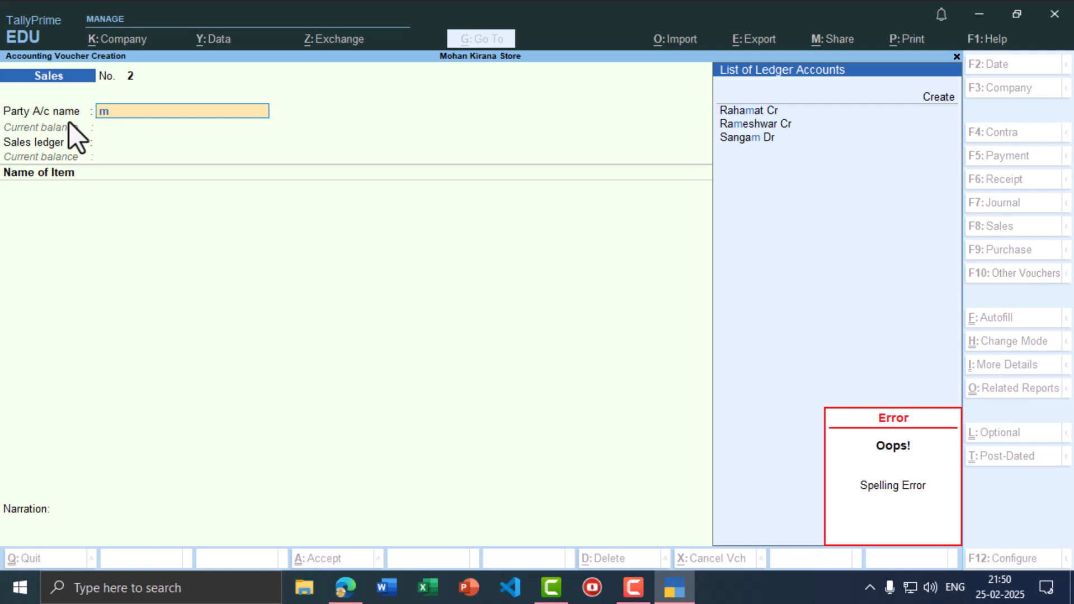
key(alt+c)
text(Mri)
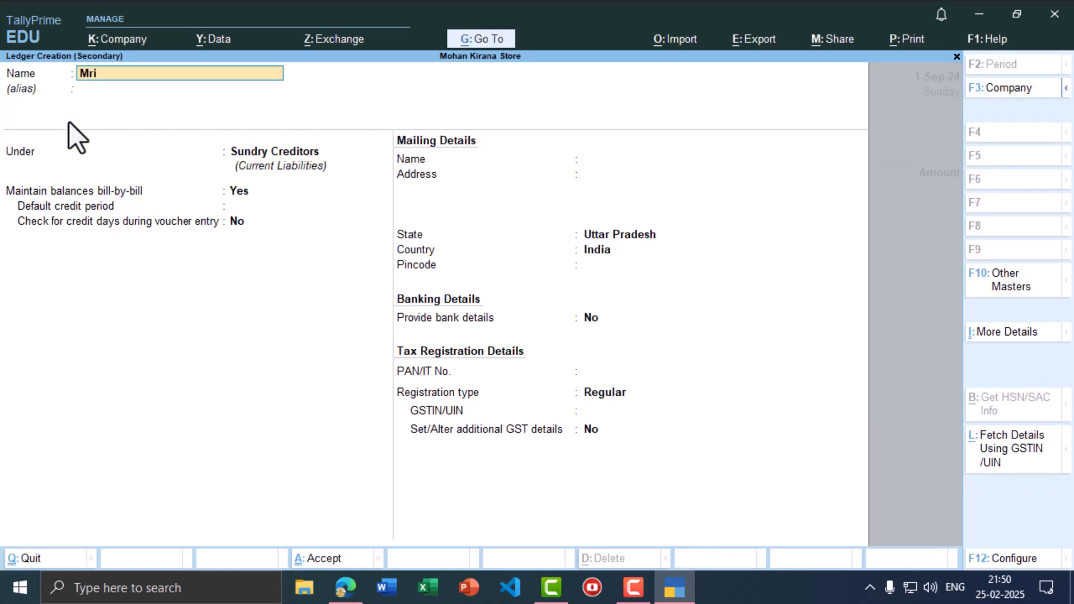
text(tyunjay Dr)
- Confirm the customer ledger's name and place it under the Sundry Debtors group
key(Return)
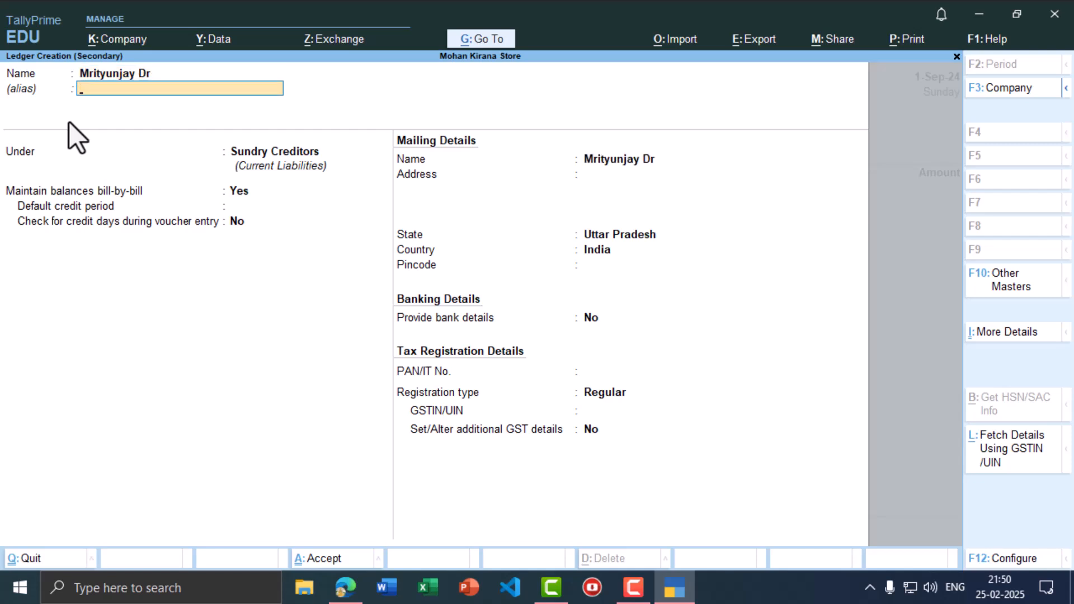
key(Return)
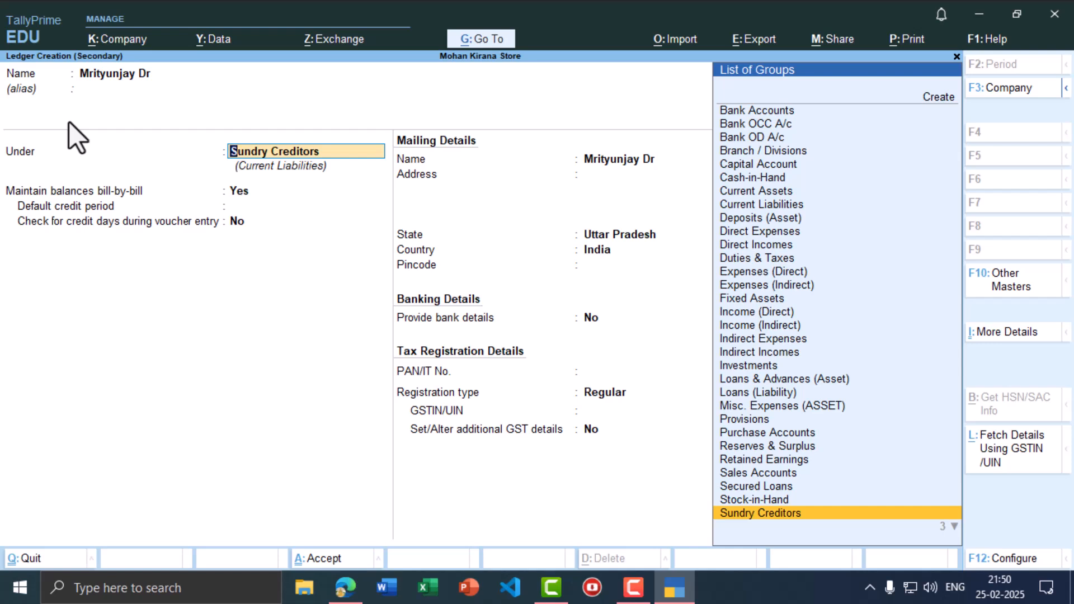
key(Down)
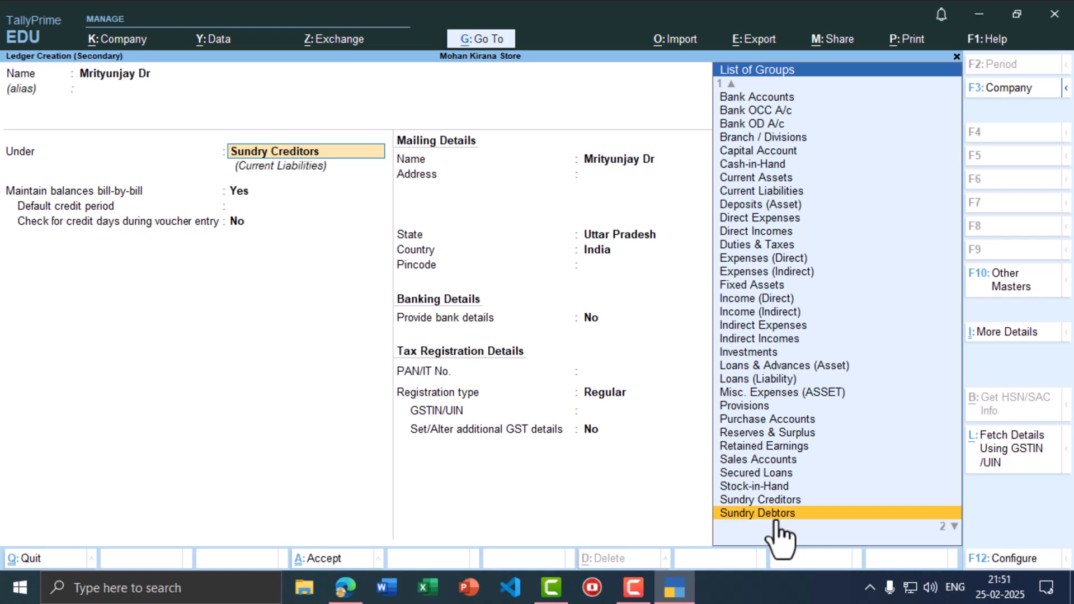
key(Return)
key(ctrl)
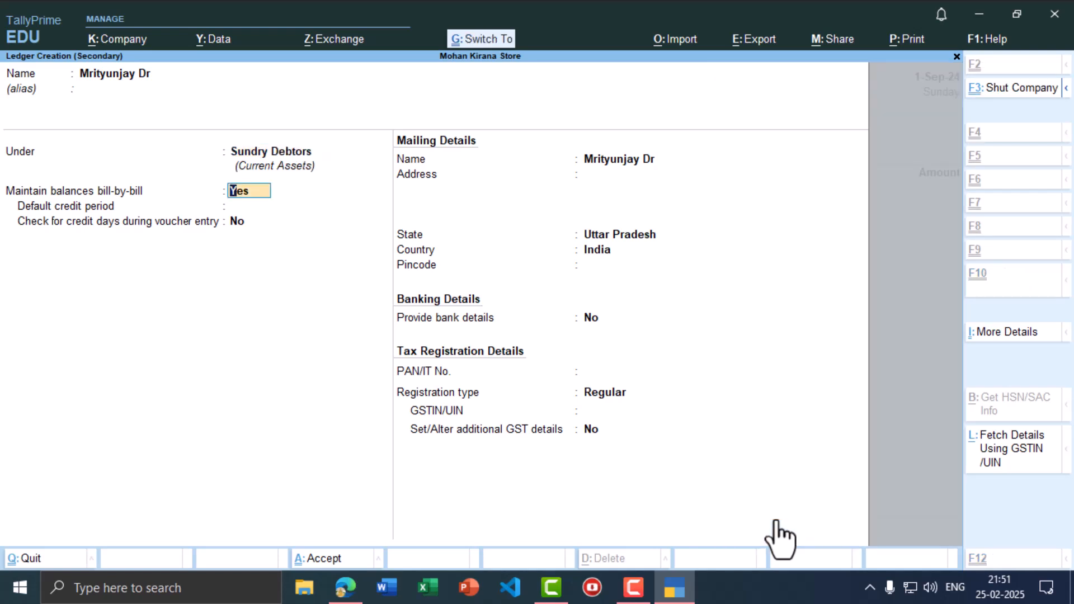
- Save the customer ledger, skip dispatch details, and choose Sale as the sales ledger
key(ctrl+a)
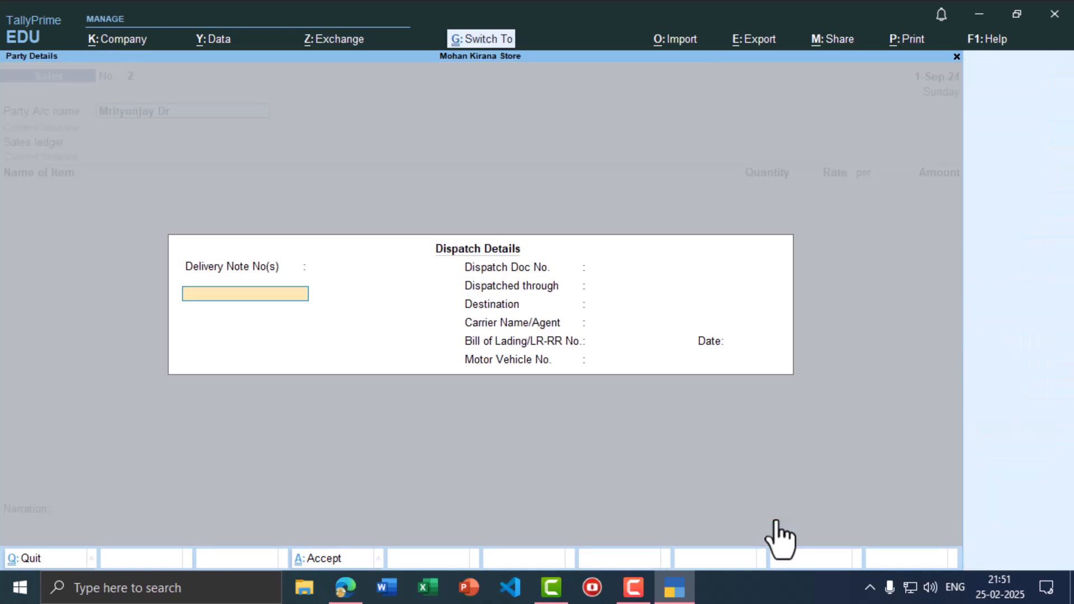
key(ctrl+a)
key(ctrl+a)
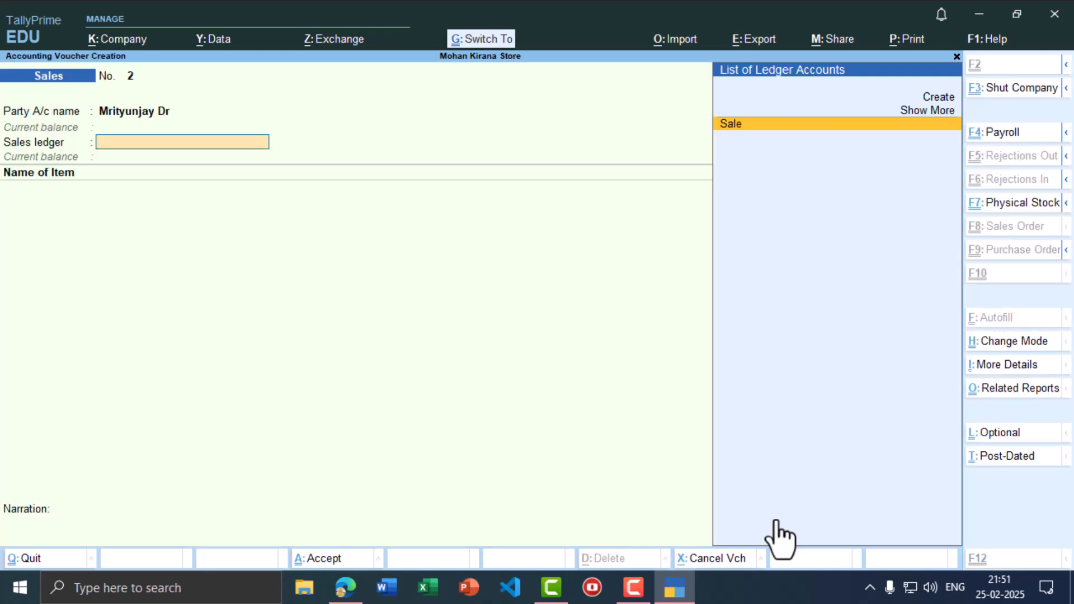
key(Return)
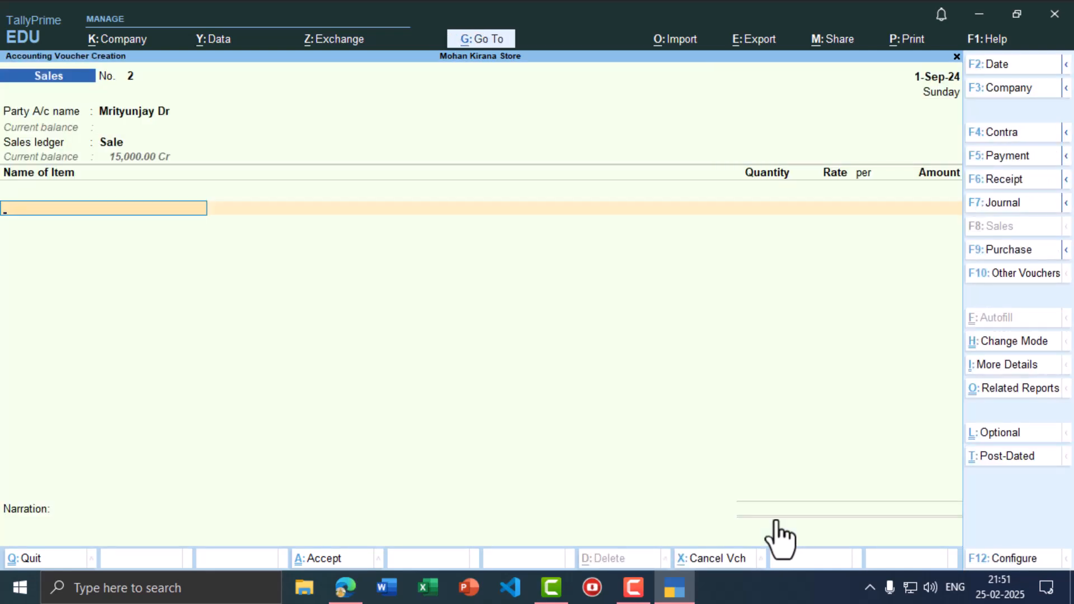
- Add Oil as the sold item with an amount of 7,000
key(alt+Tab)
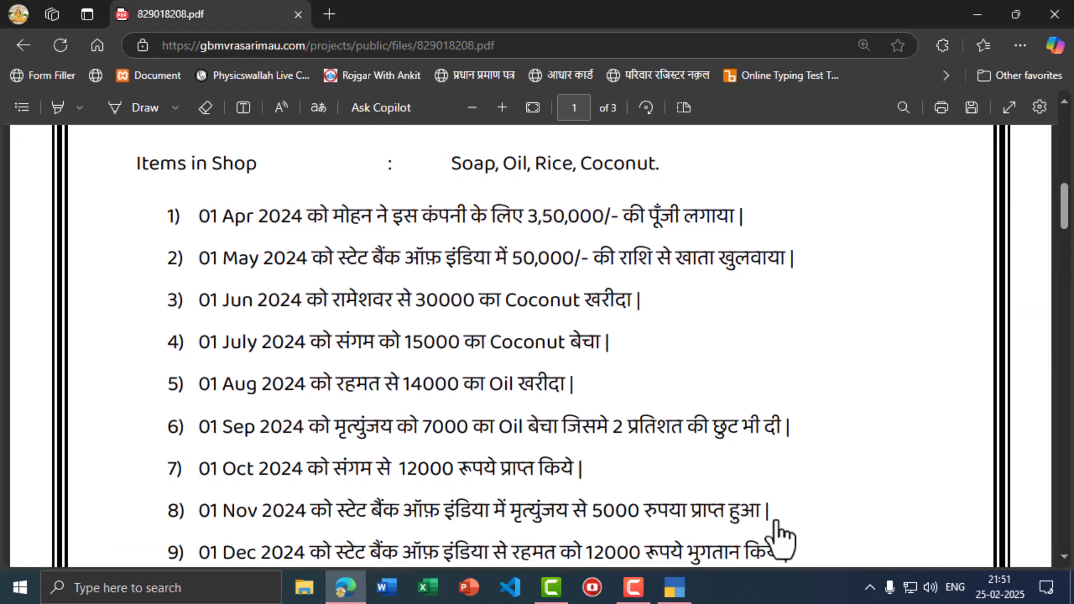
key(alt+Tab)
text(Oil)
key(Return)
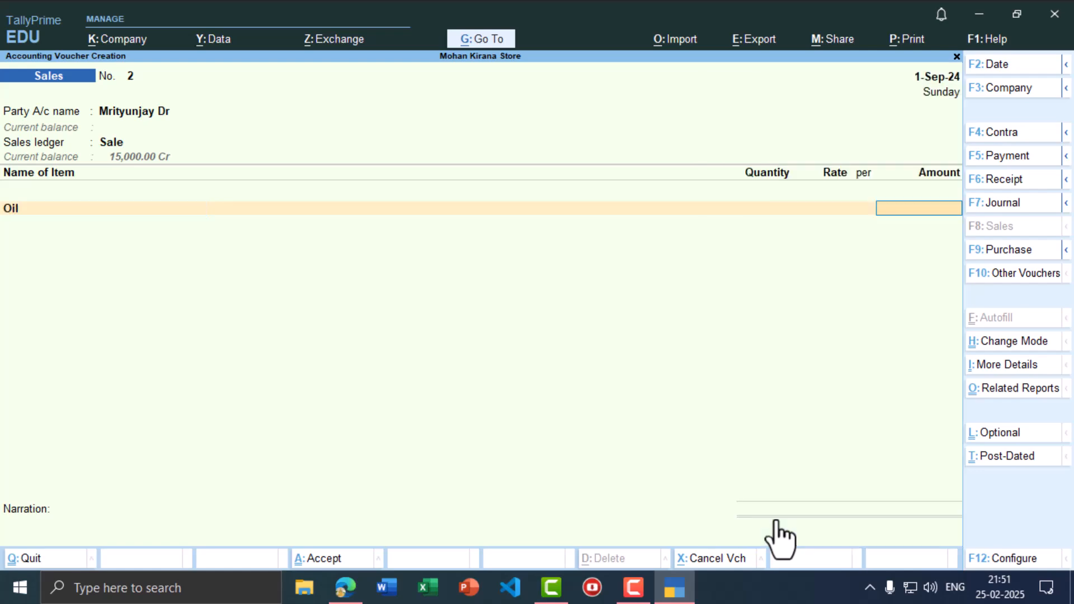
key(alt+Tab)
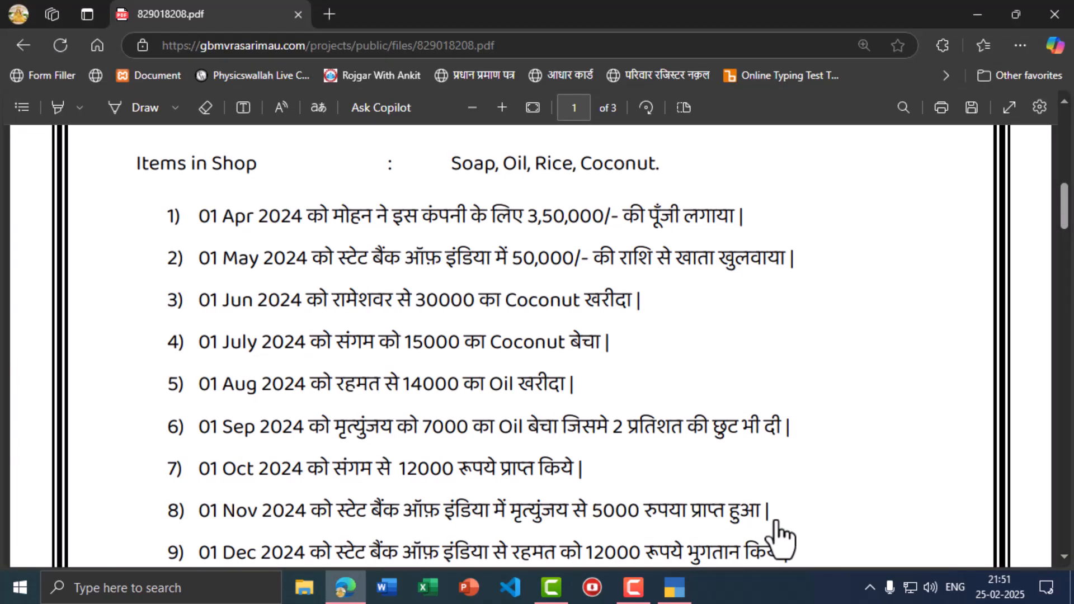
key(alt+Tab)
text(7,000)
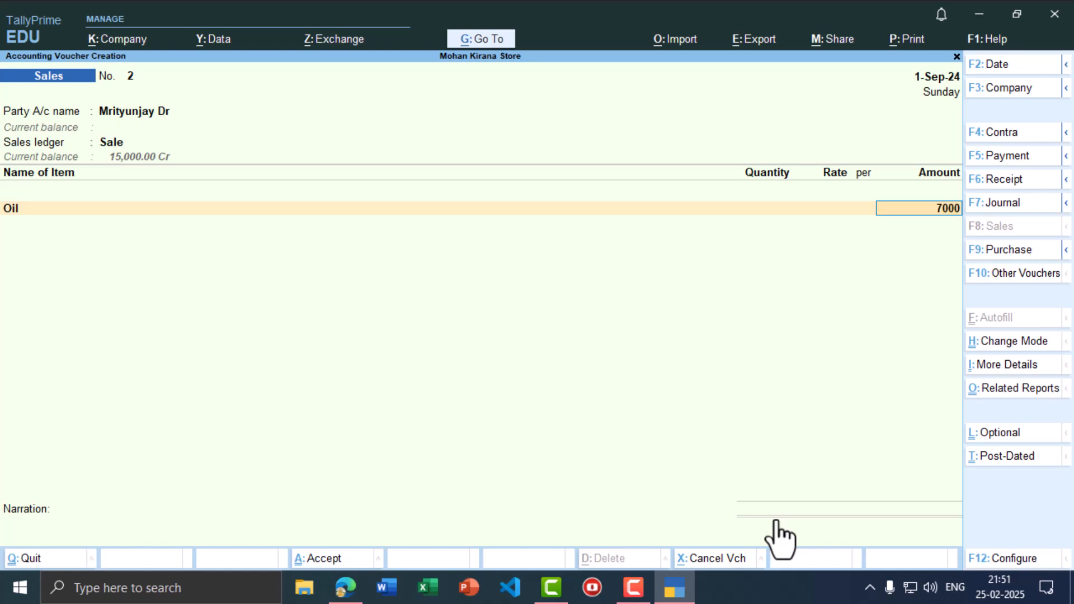
key(Return)
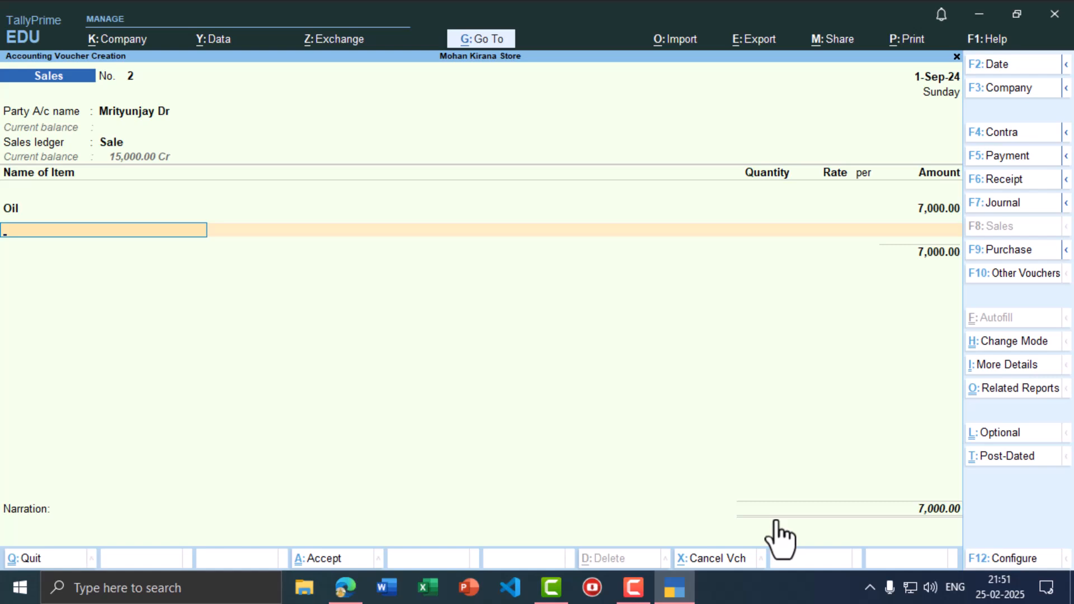
- Create a Discount ledger under Indirect Expenses and add it below the Oil line
key(Return)
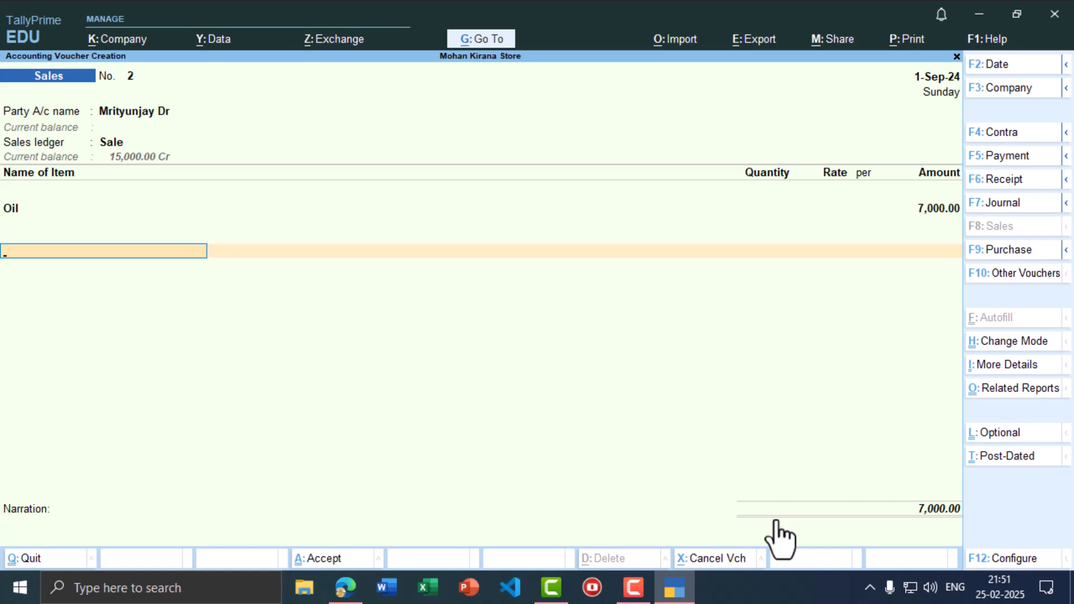
text(d)
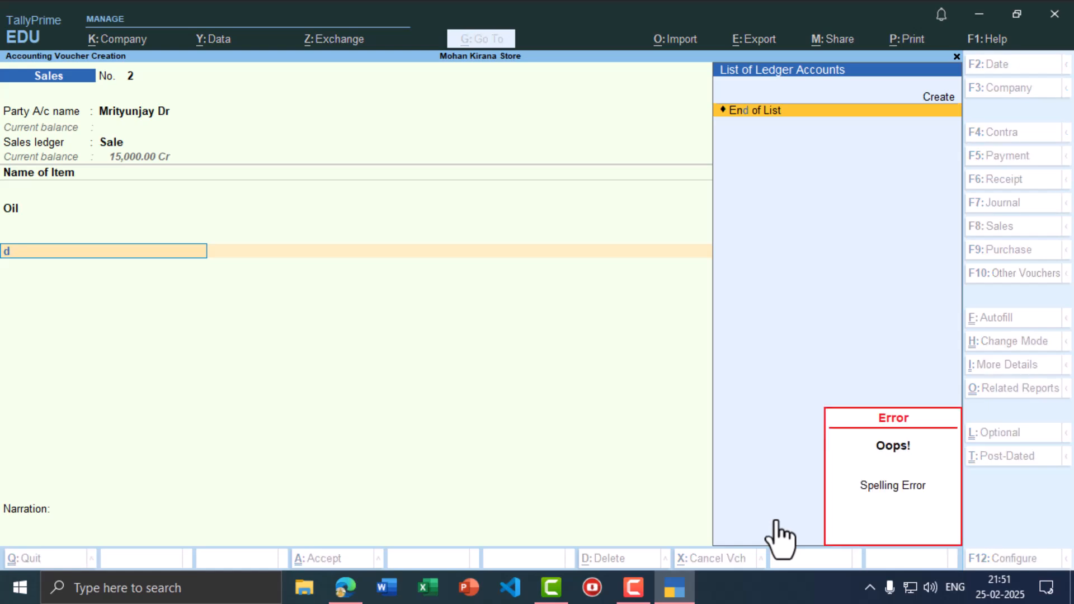
key(alt+c)
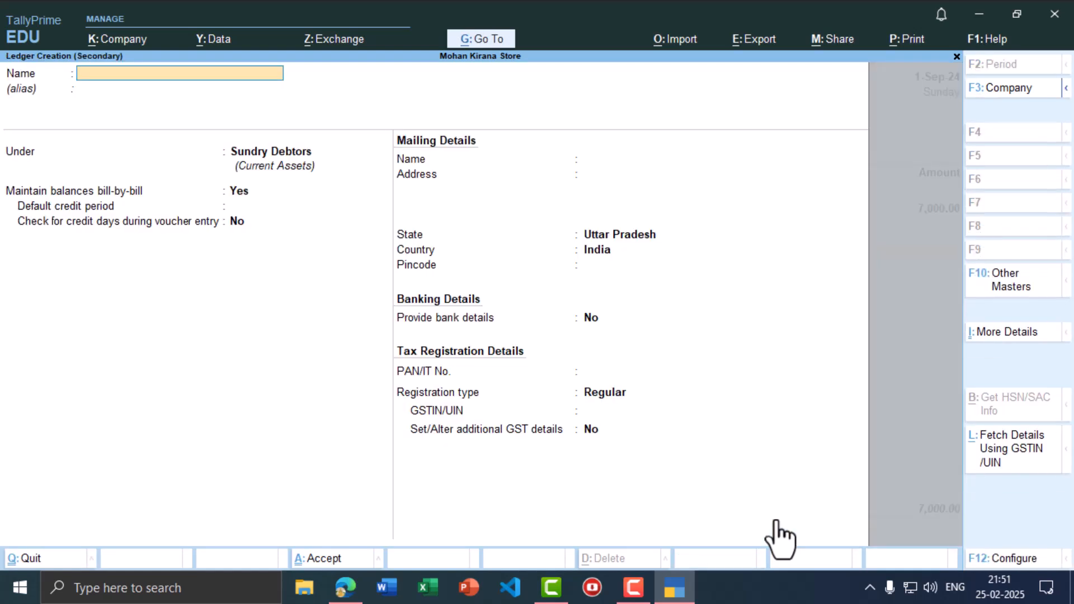
text(Discount)
key(Return)
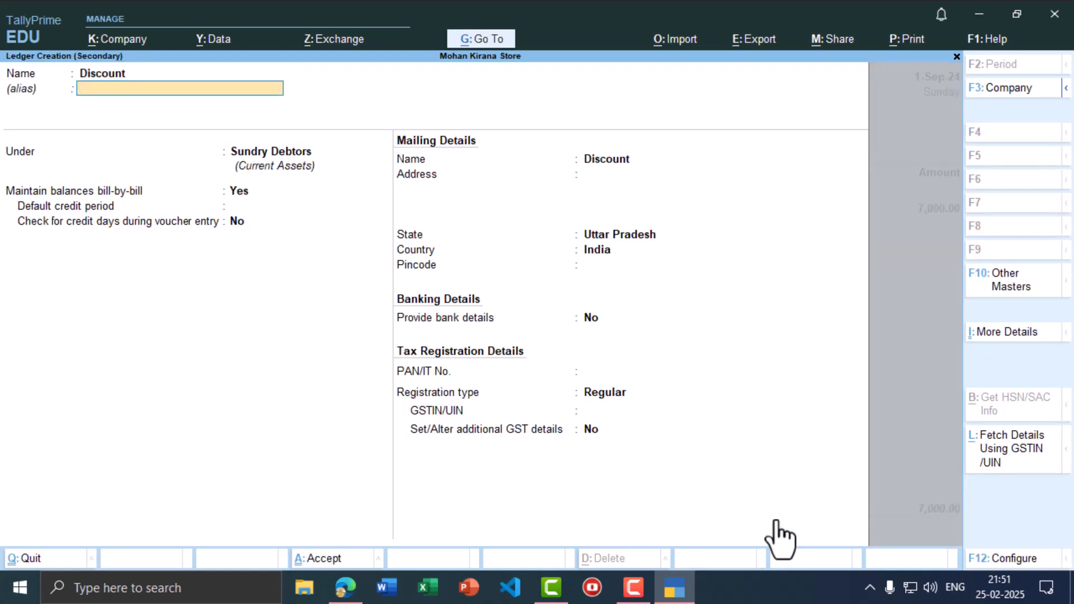
key(Return)
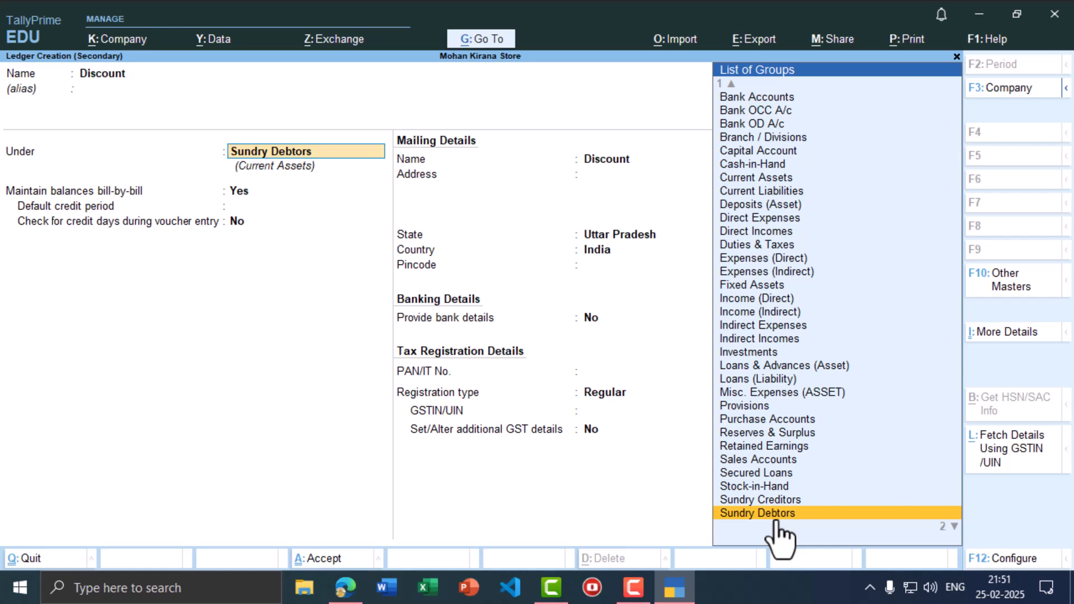
key(Up)
key(Up)
key(Up)
key(Up)
key(Up)
key(Up)
key(Up)
key(Up)
key(Up)
key(Up)
key(Up)
key(Up)
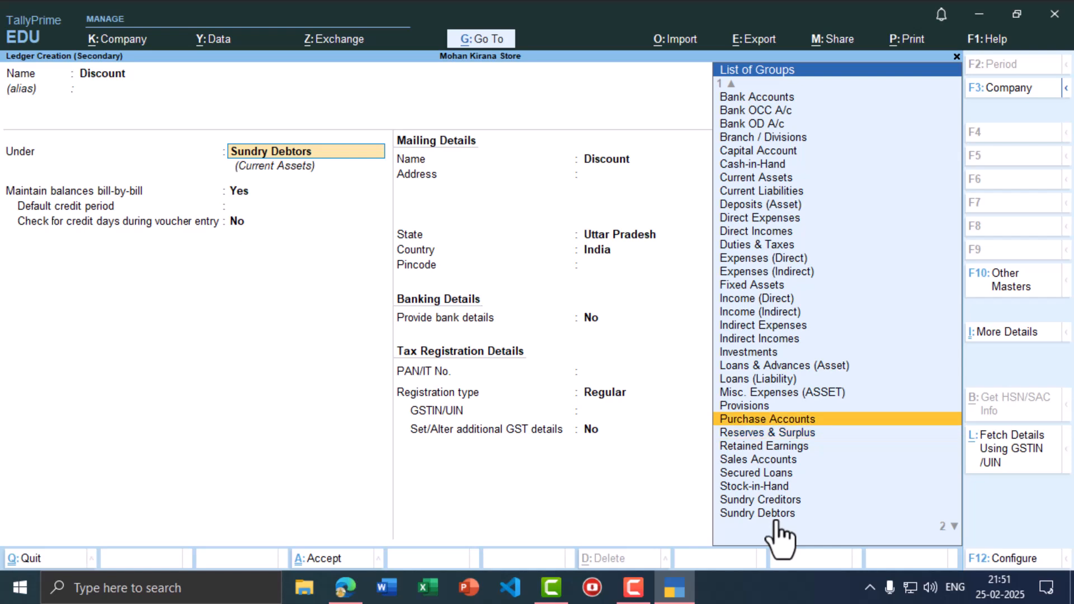
key(Up)
key(Up)
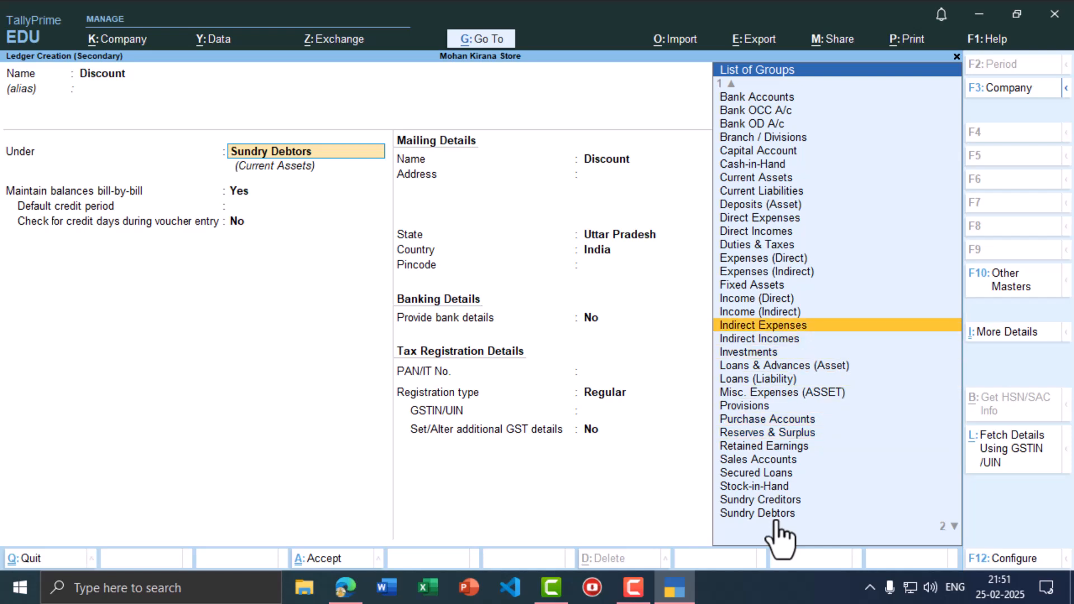
key(Return)
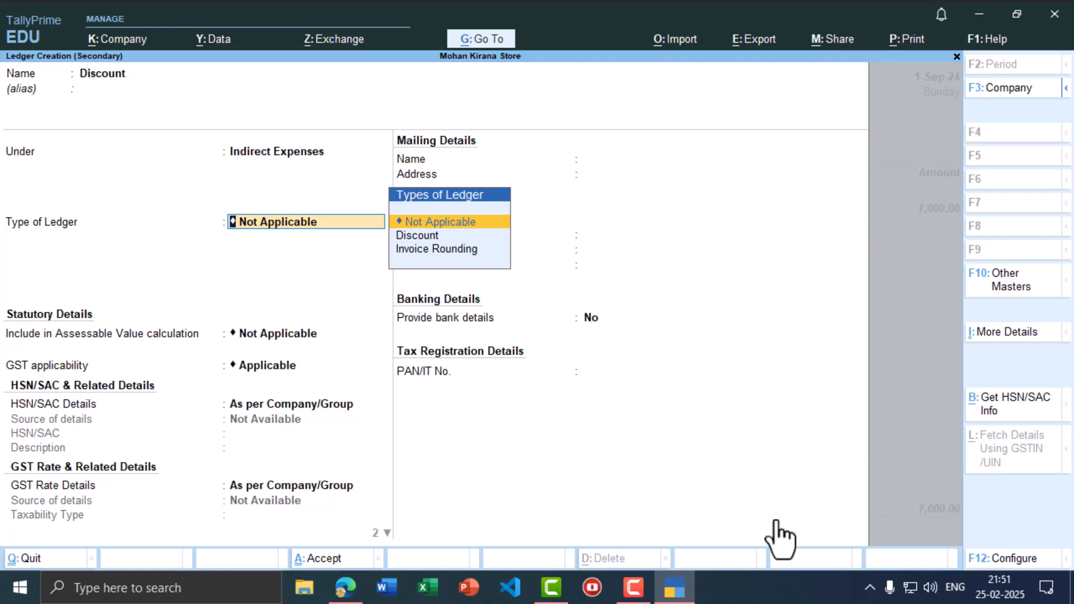
key(ctrl)
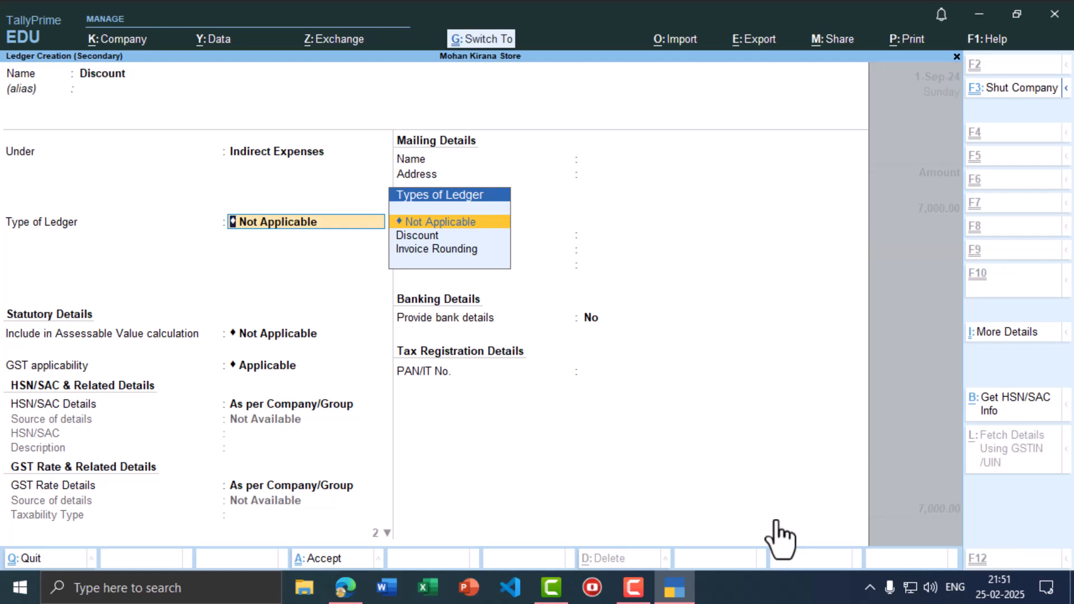
key(ctrl+a)
- Set the discount rate to 2 % with a deduction of 140
text(2 )
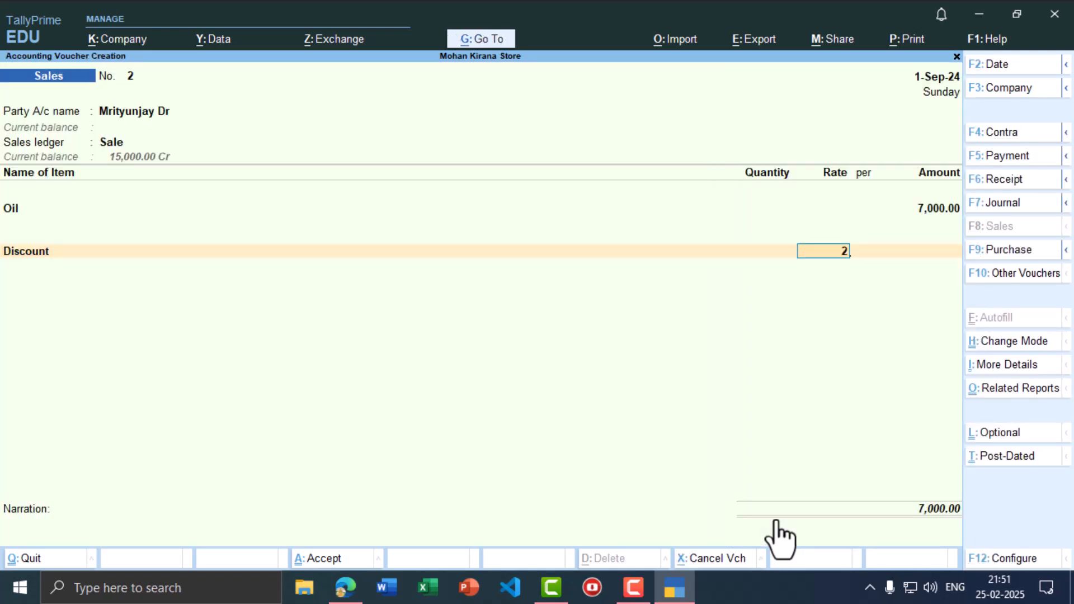
text(%)
key(Return)
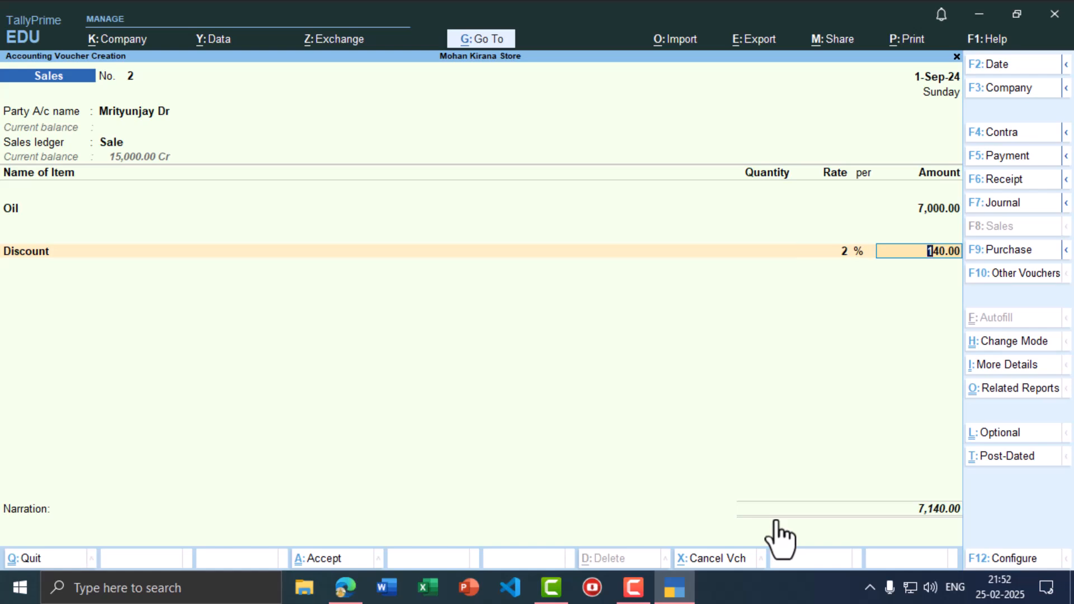
text(-)14)
text(0)
key(Return)
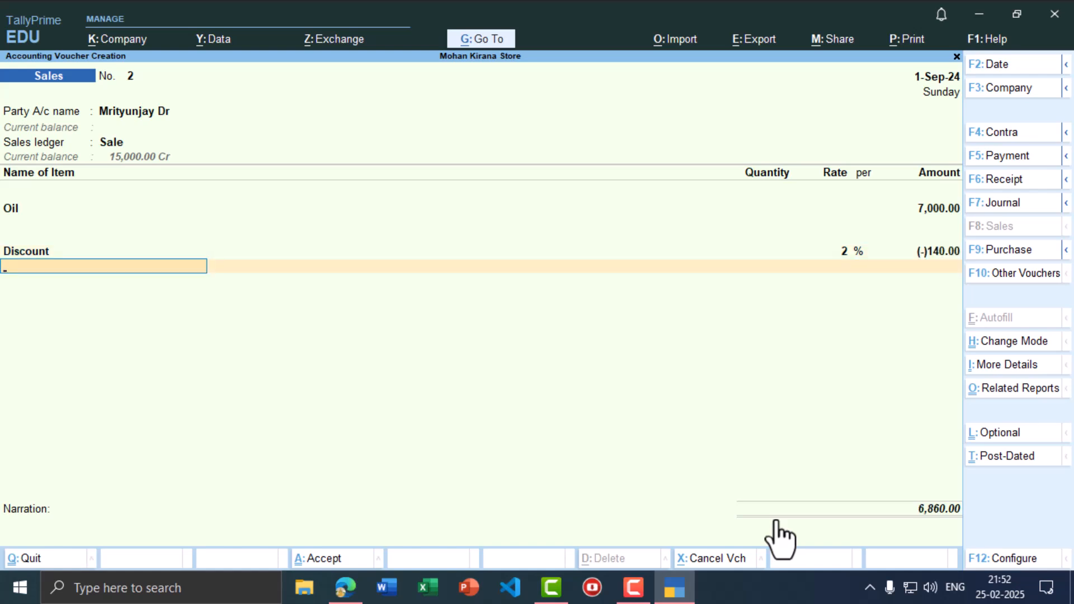
key(ctrl)
- Save the discounted sales voucher and date the next voucher 1-Oct-24
key(ctrl+a)
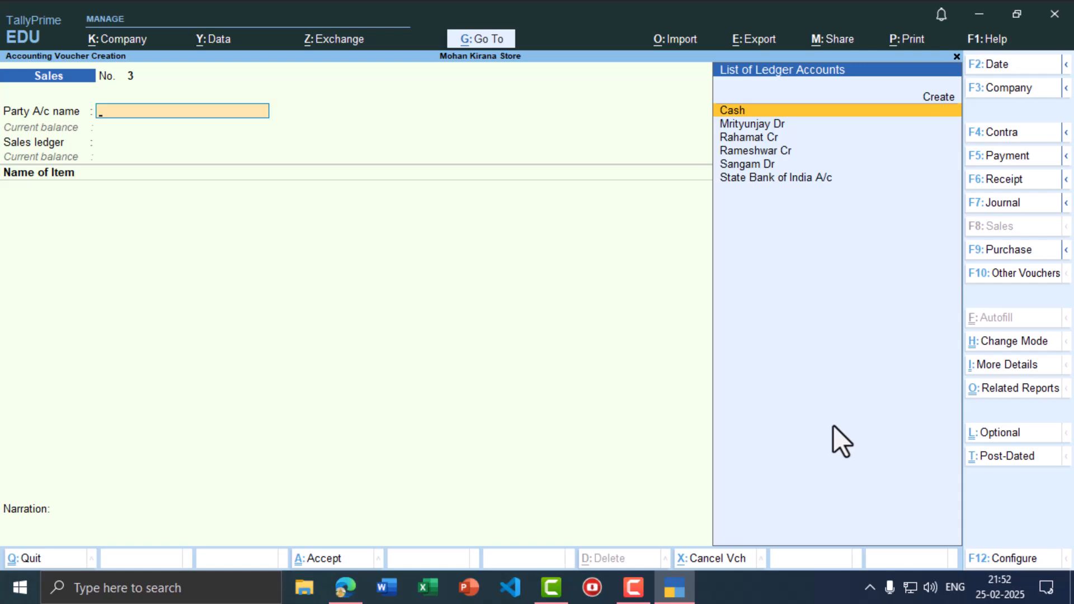
key(alt+Tab)
key(alt+Tab)
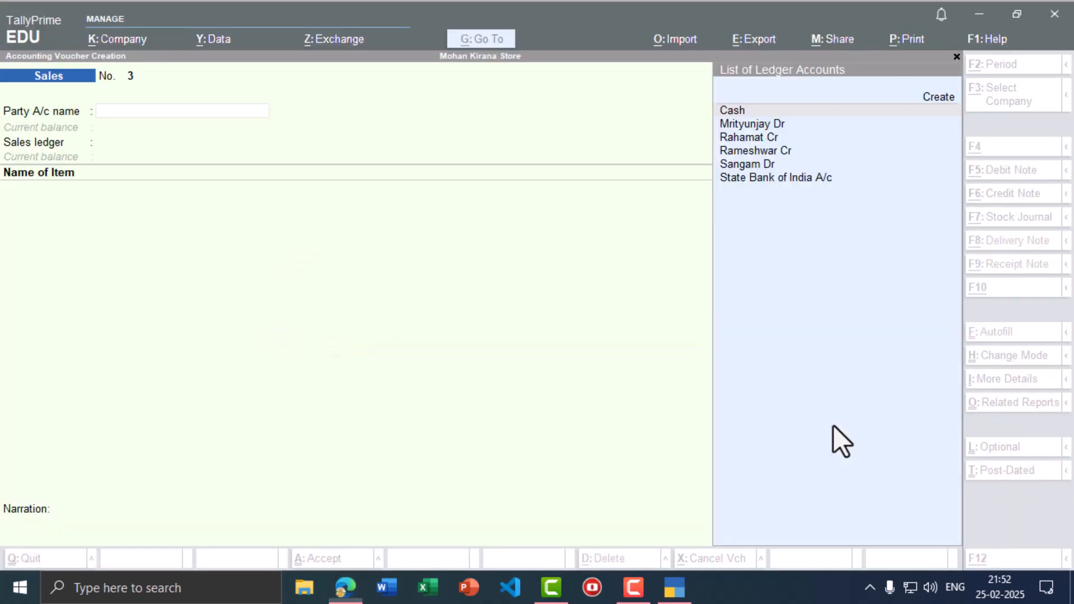
key(F2)
text(1-10)
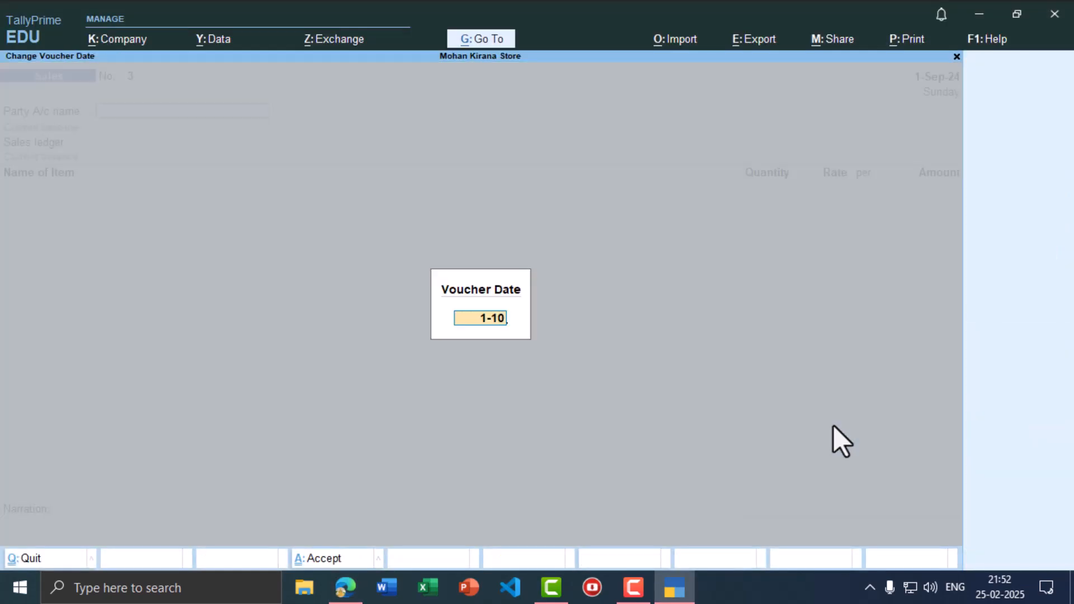
key(Return)
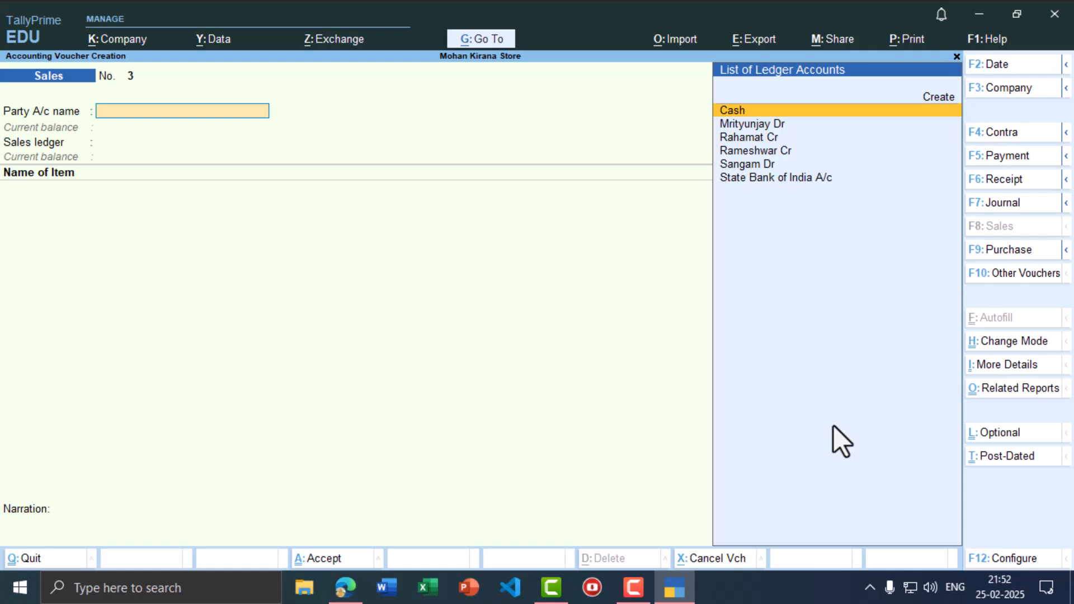
key(F2)
text(1-10)
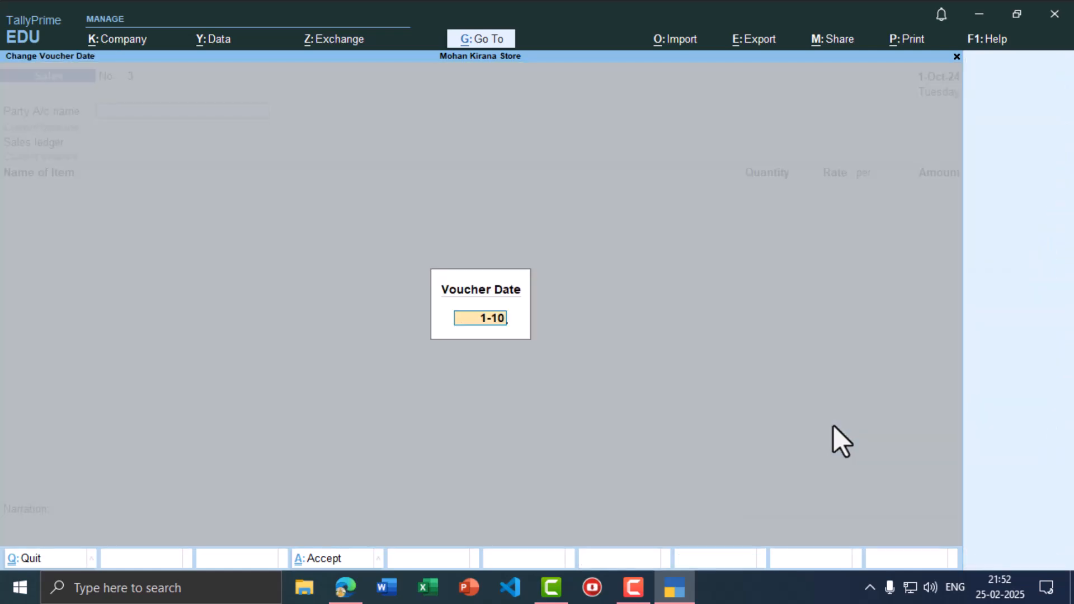
key(Return)
- Record a 12,000 cash Receipt from the Coconut customer's ledger against the existing bill
key(alt+Tab)
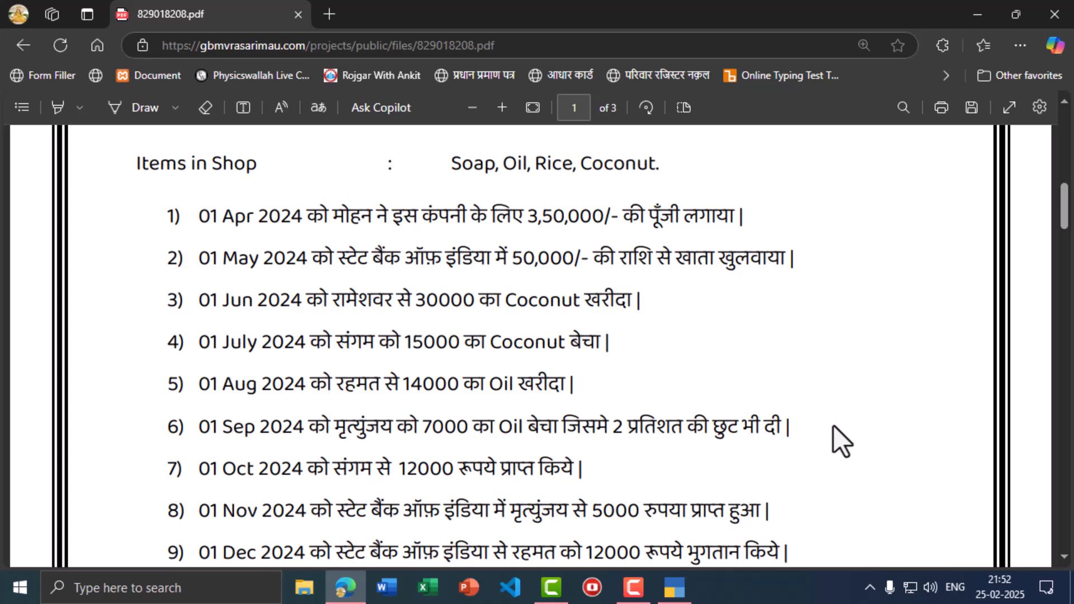
key(alt+Tab)
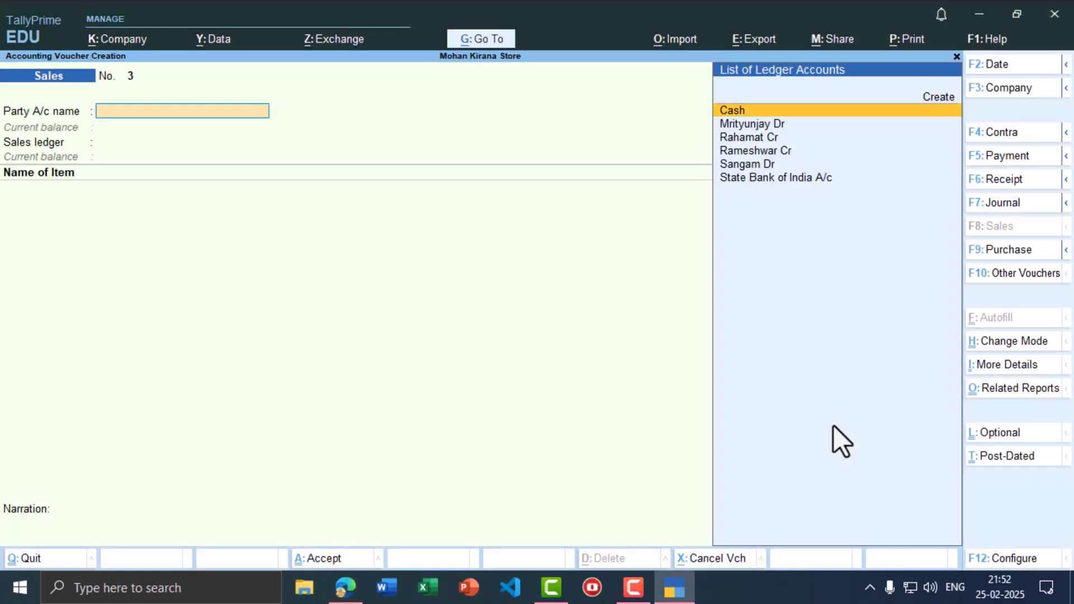
key(F6)
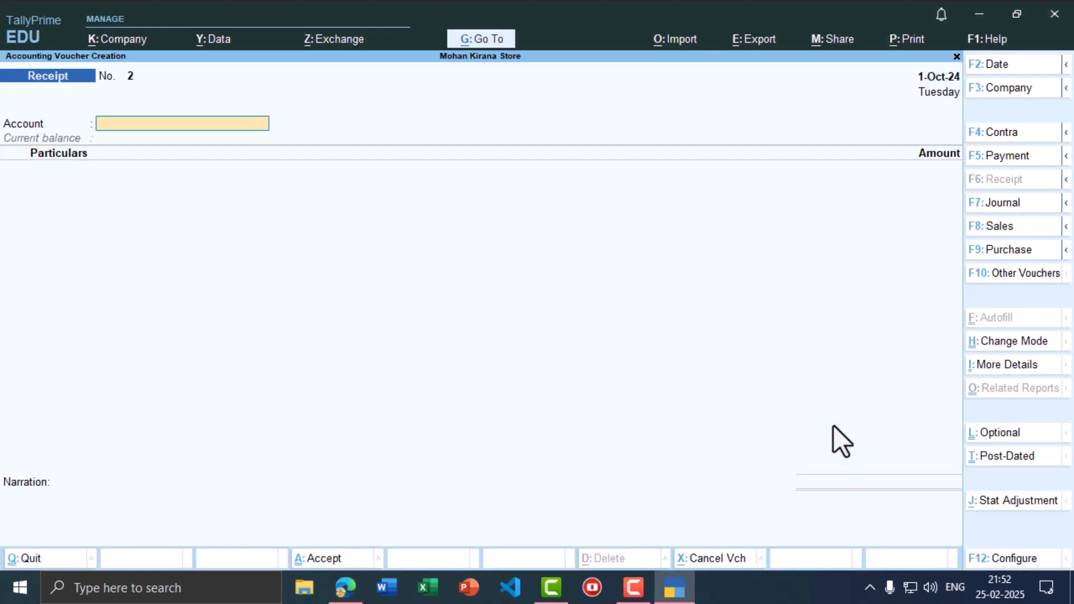
text(cash)
key(Return)
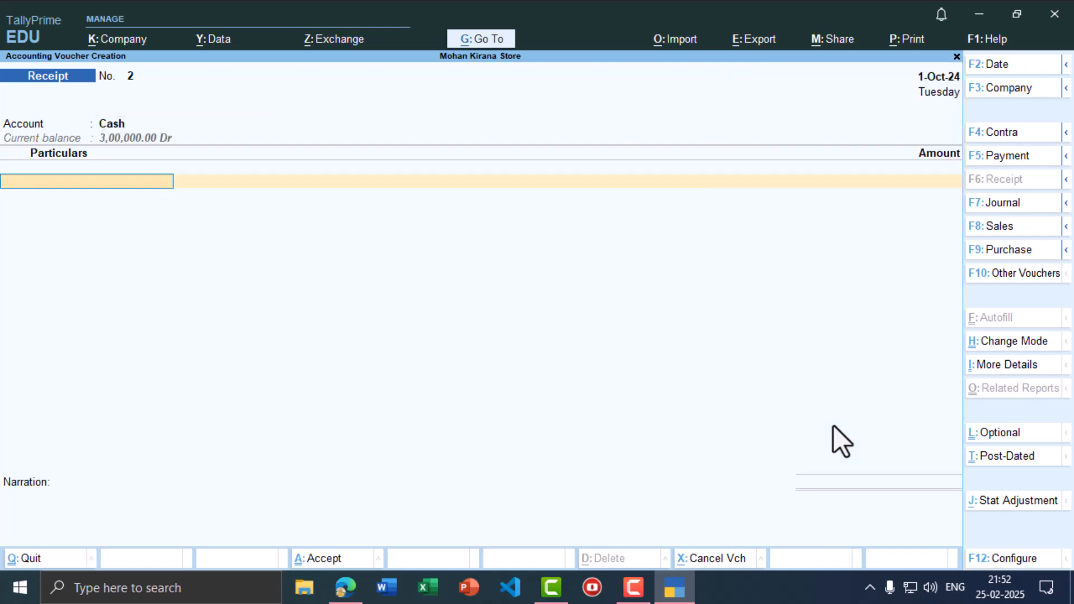
text(Sang)
key(Return)
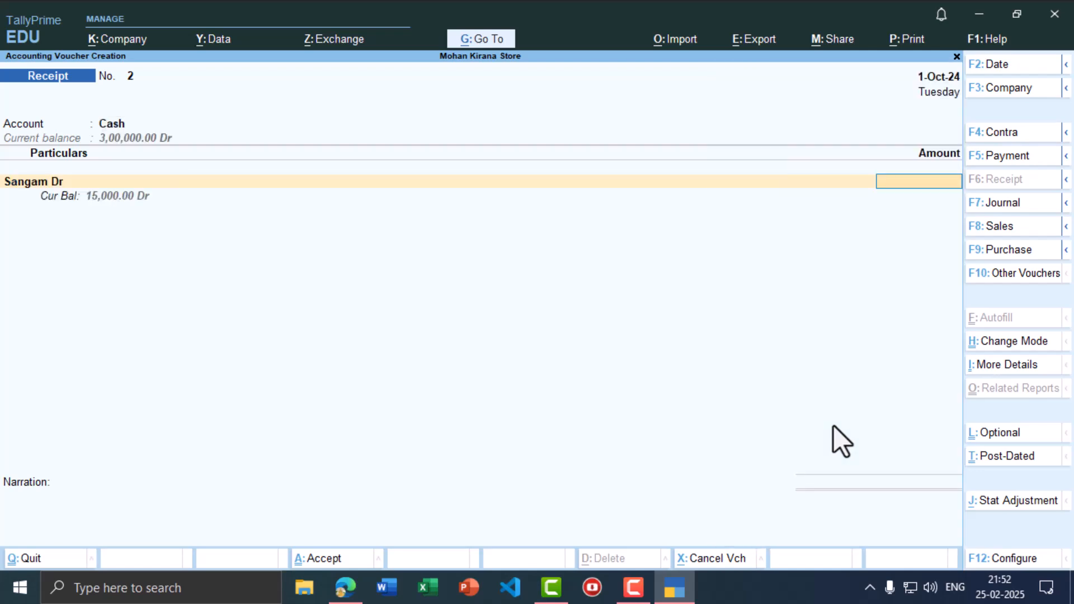
key(alt+Tab)
key(alt+Tab)
text(12000)
key(Return)
key(Return)
key(Return)
key(Return)
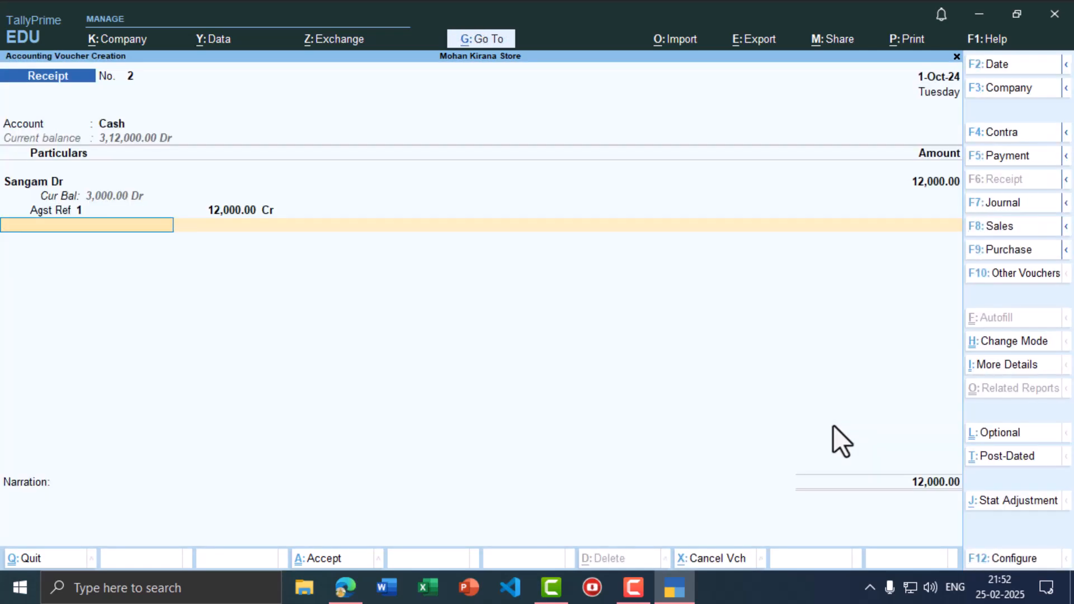
key(ctrl+a)
- Date the receipt voucher 1-Nov-24
key(alt+Tab)
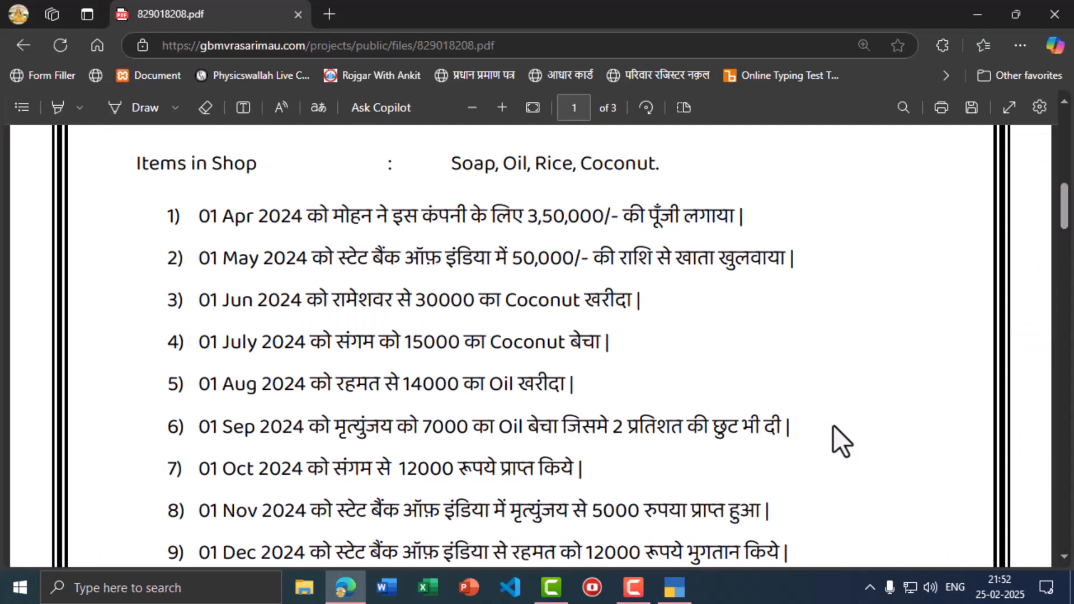
key(alt+Tab)
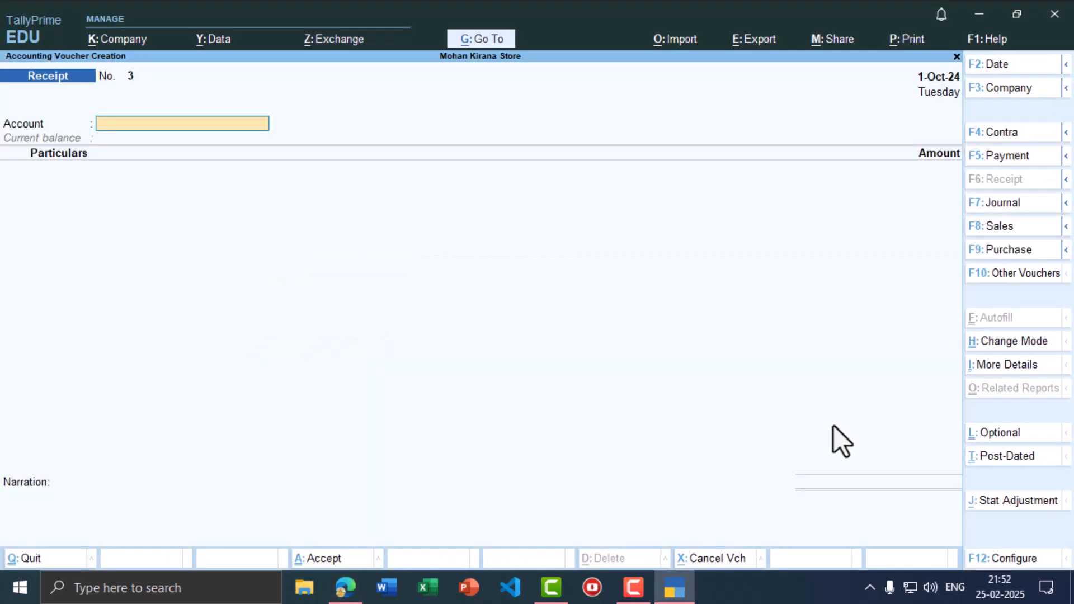
key(F2)
text(1-11)
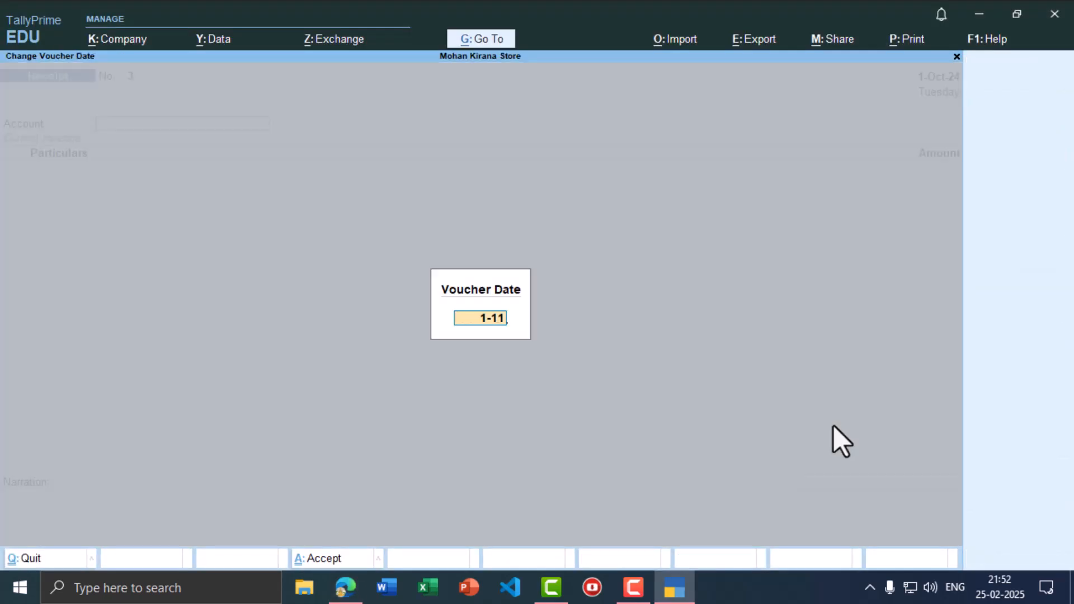
key(Return)
- Set State Bank of India A/c as the receiving account
key(alt+Tab)
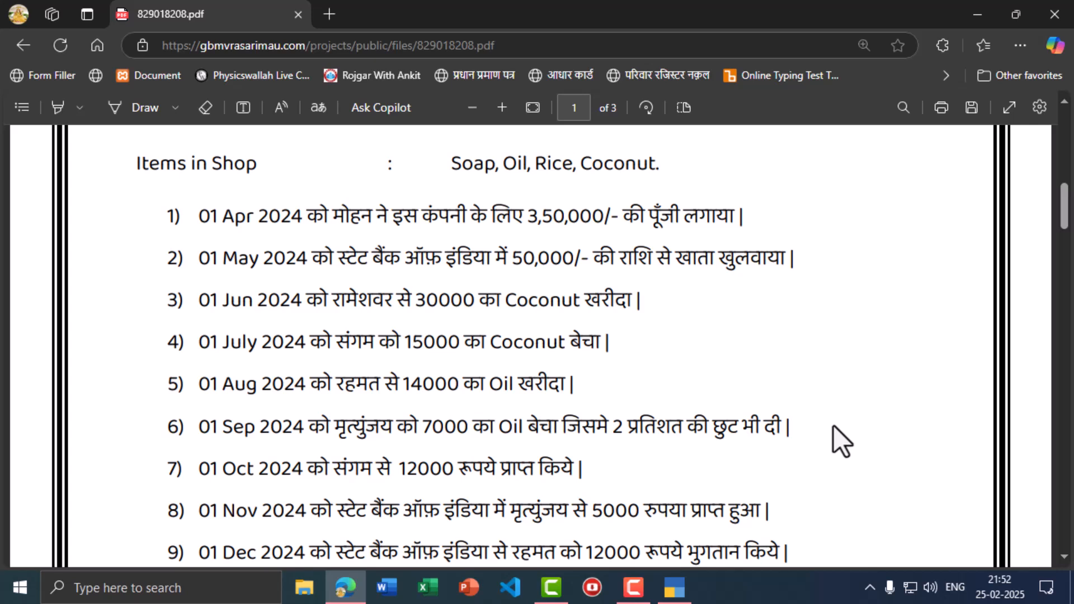
key(alt+Tab)
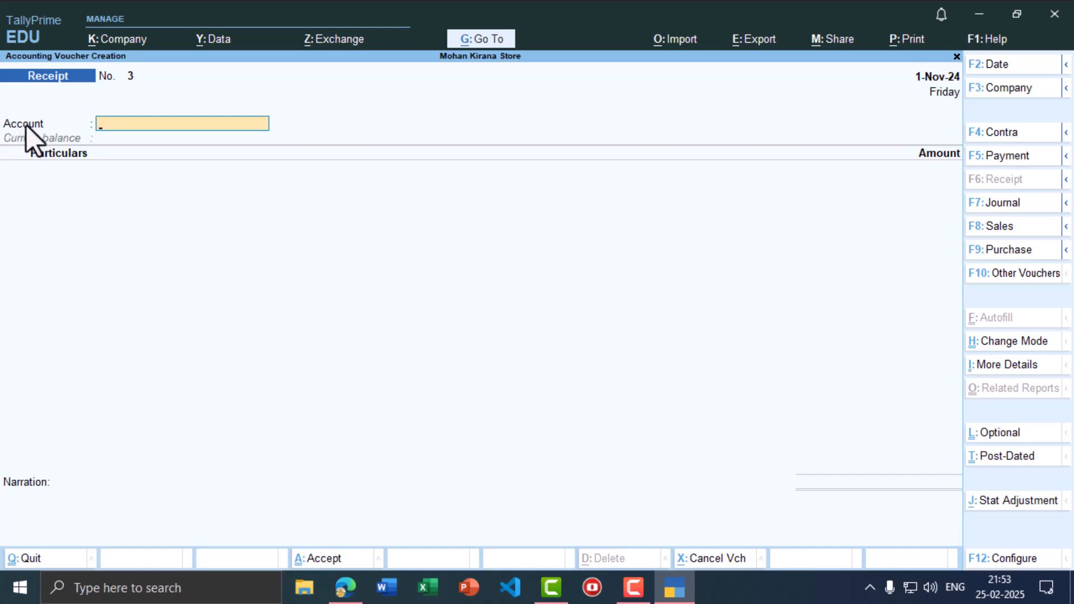
key(alt+Tab)
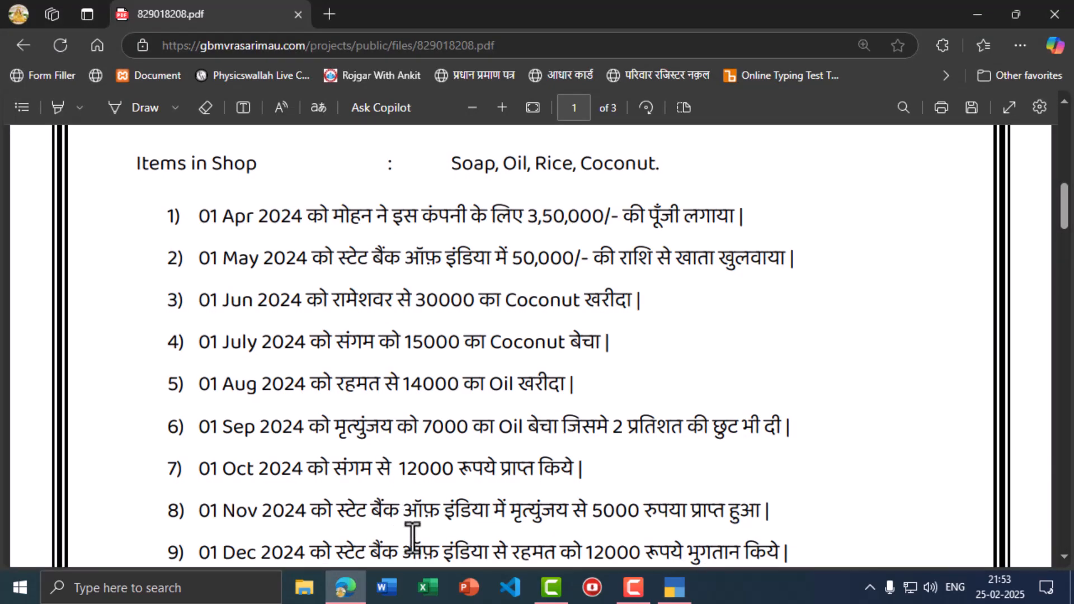
key(alt+Tab)
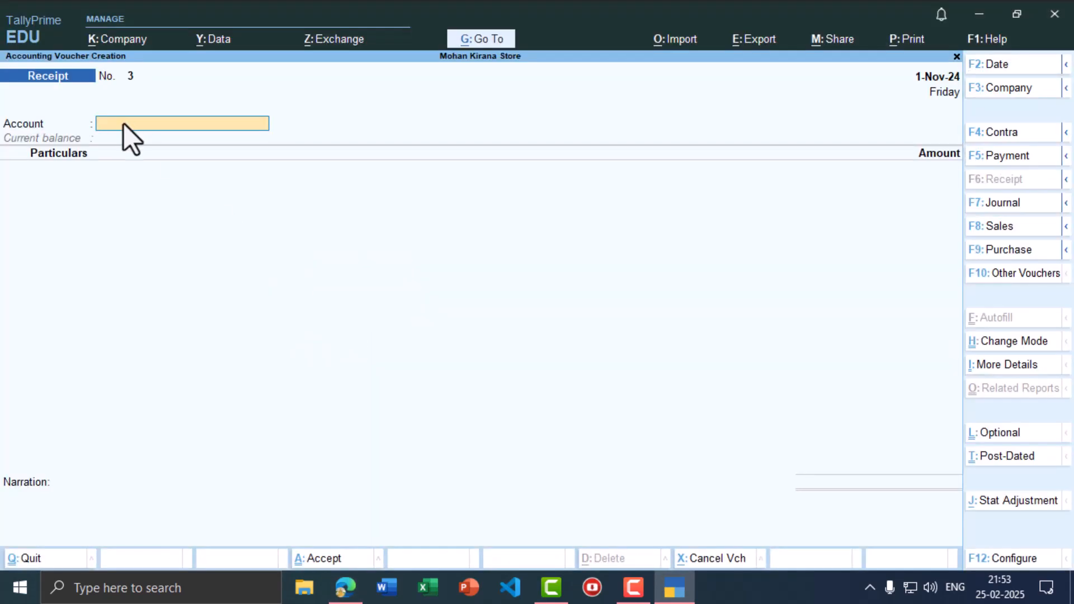
text(Sta)
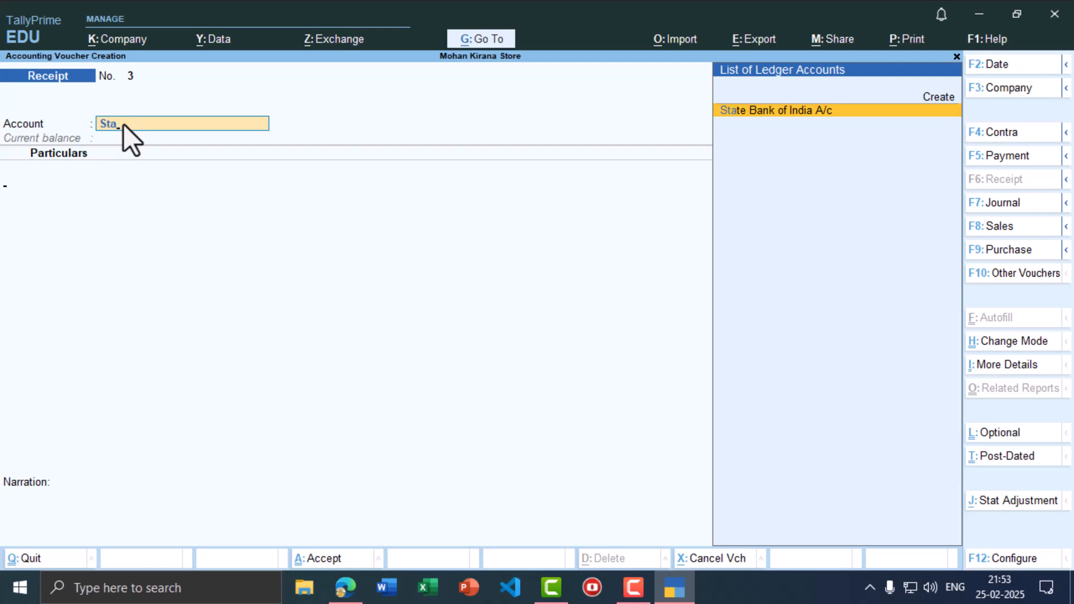
key(Return)
- Enter the Oil customer's ledger receiving 5,000, settled against bill reference 2
key(alt+Tab)
key(alt+Tab)
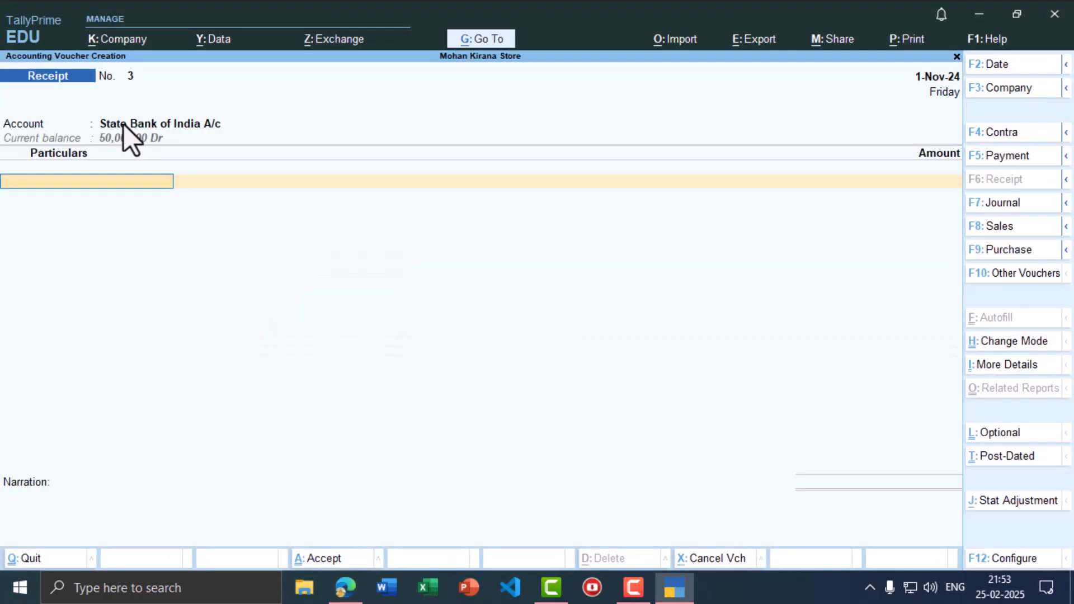
text(Mri)
key(Return)
key(alt+Tab)
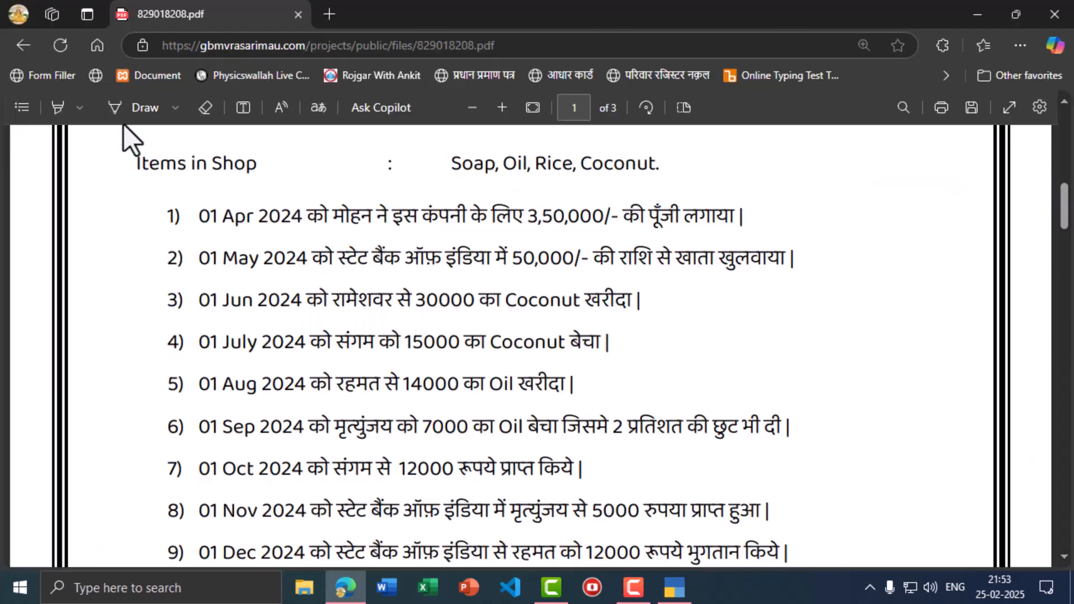
key(alt+Tab)
text(5000)
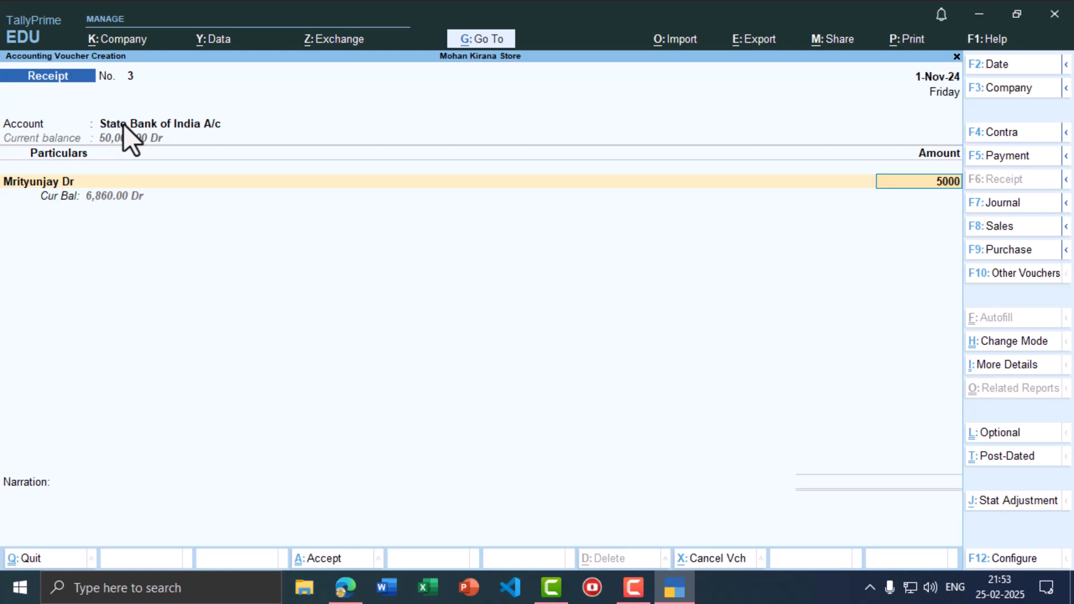
key(Return)
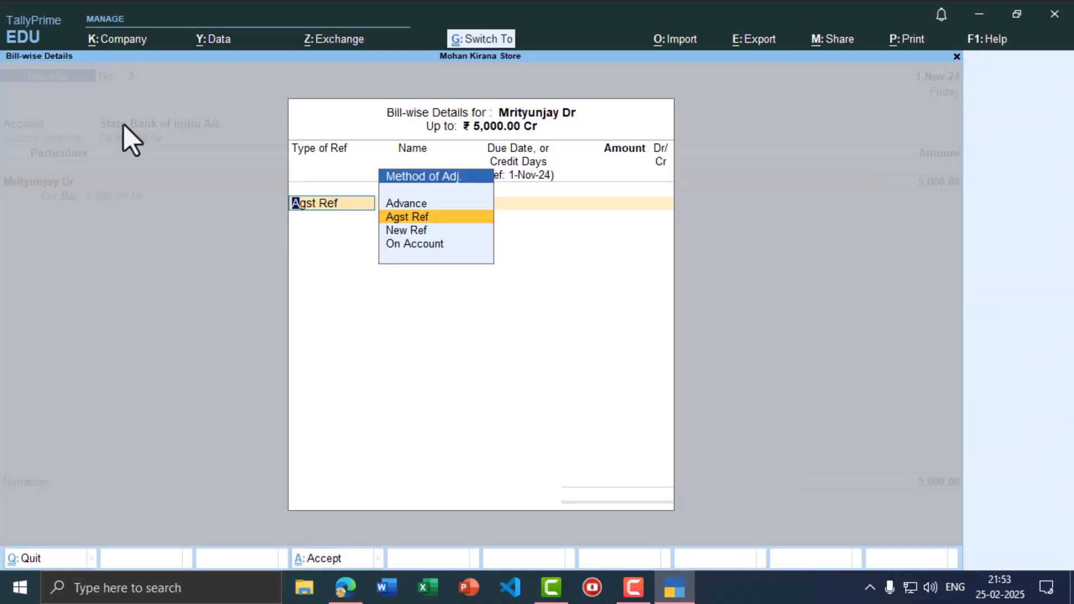
key(ctrl+a)
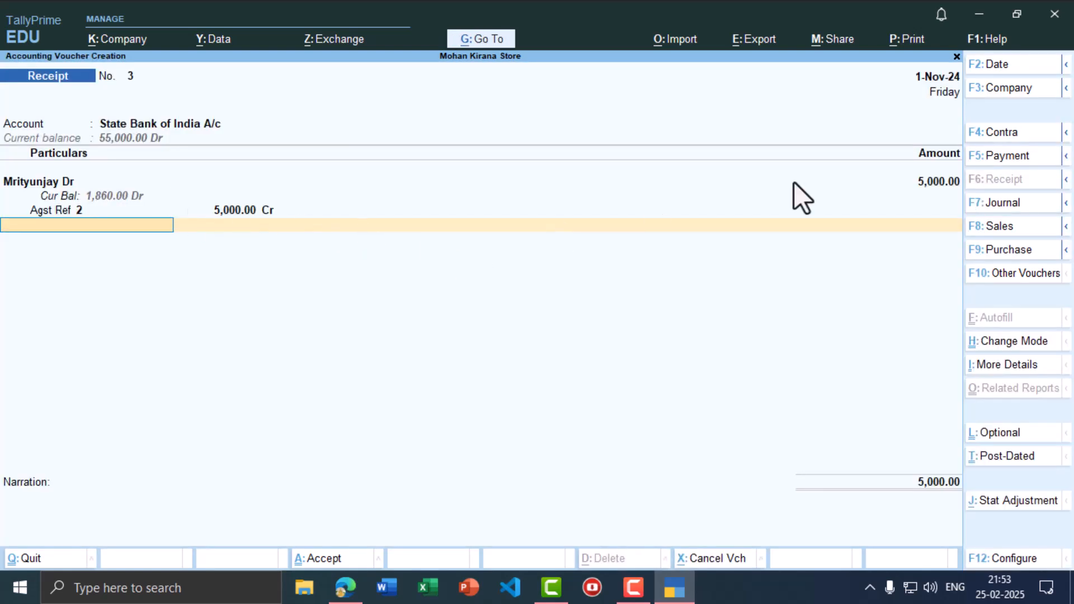
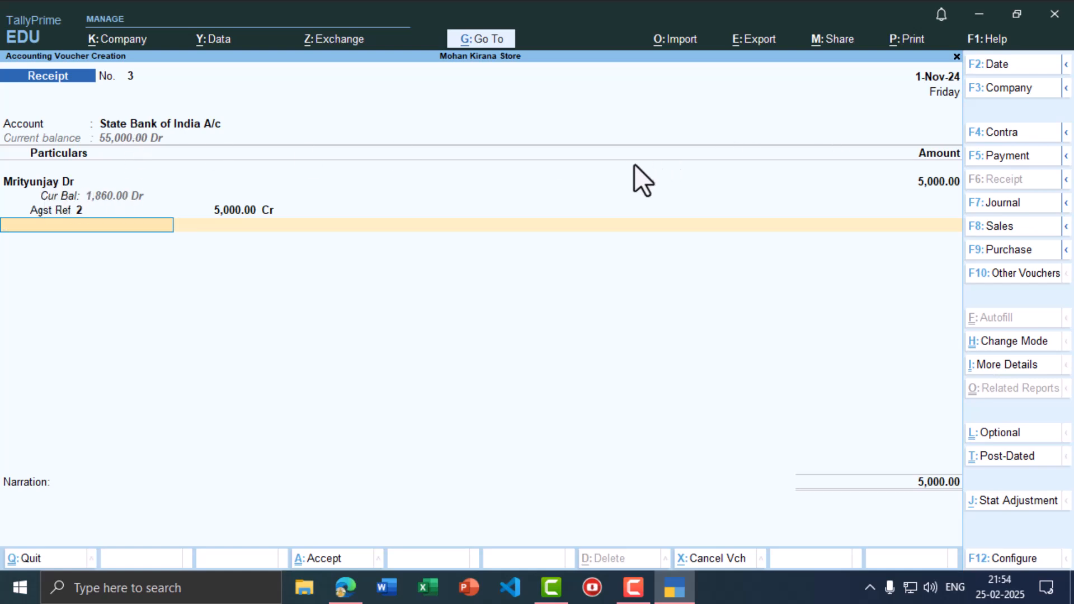
- Accept Receipt No. 3 for 5,000 into State Bank of India A/c against reference 2
key(ctrl+a)
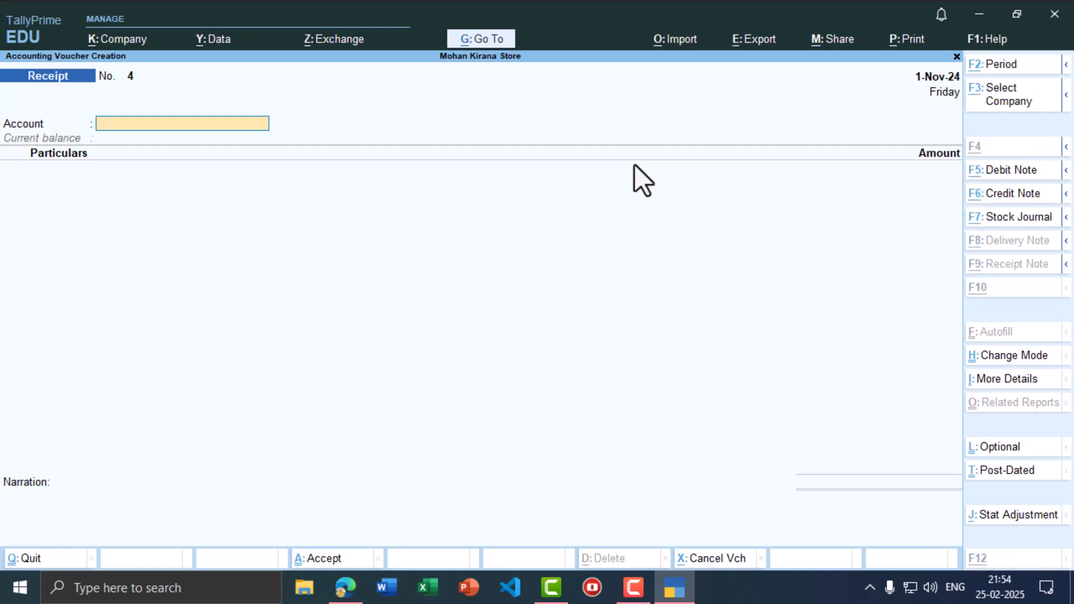
- Date the next voucher 1-Dec-24 and change it to a Payment voucher
key(alt+Tab)
scroll(336, 451, down, 2)
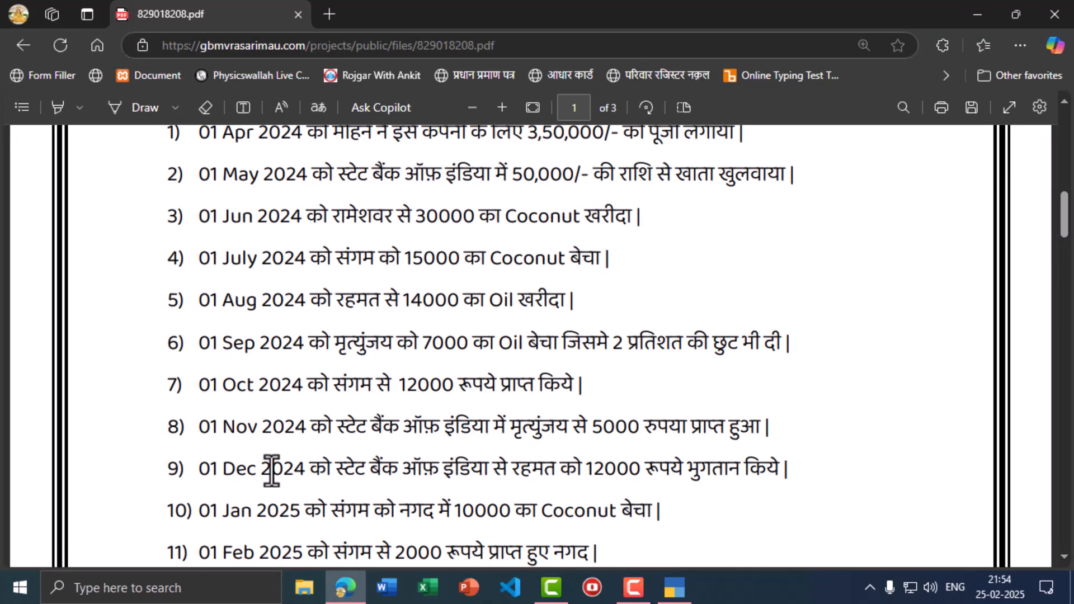
key(alt+Tab)
key(F2)
text(1-)
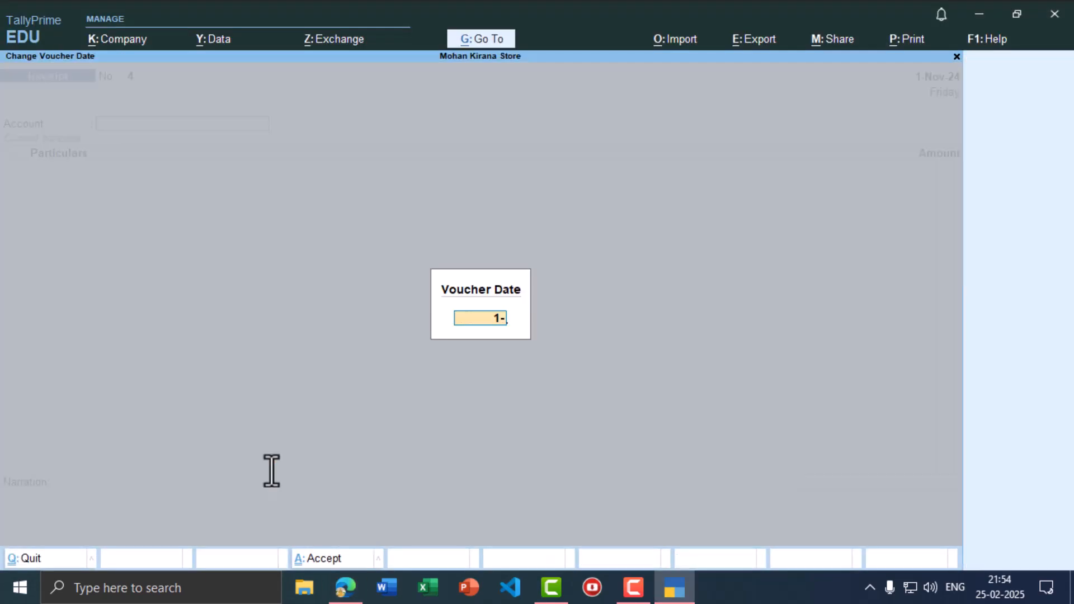
text(12)
key(Return)
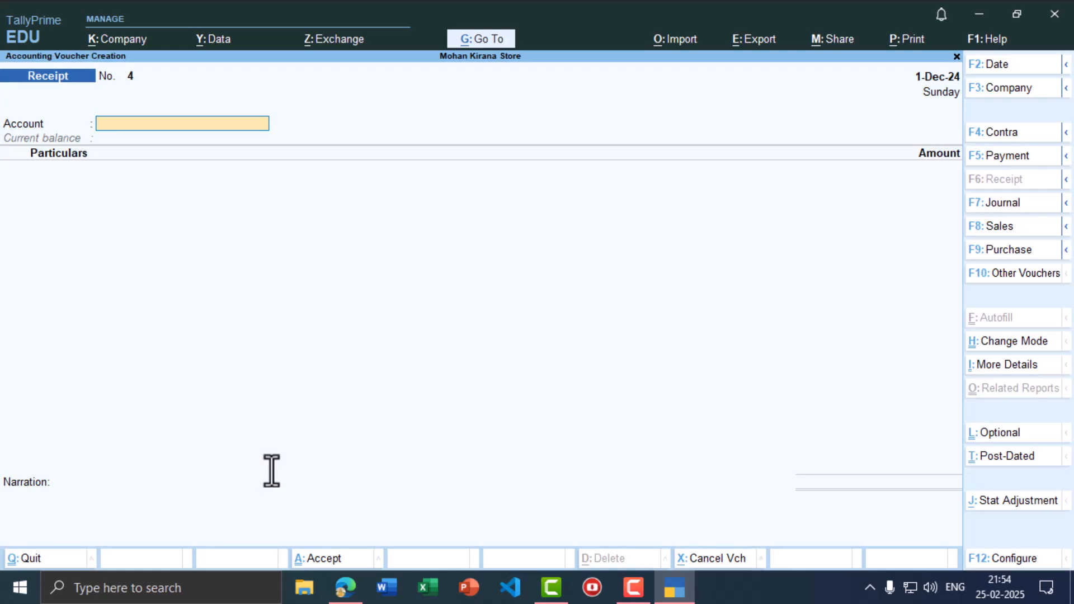
key(alt+Tab)
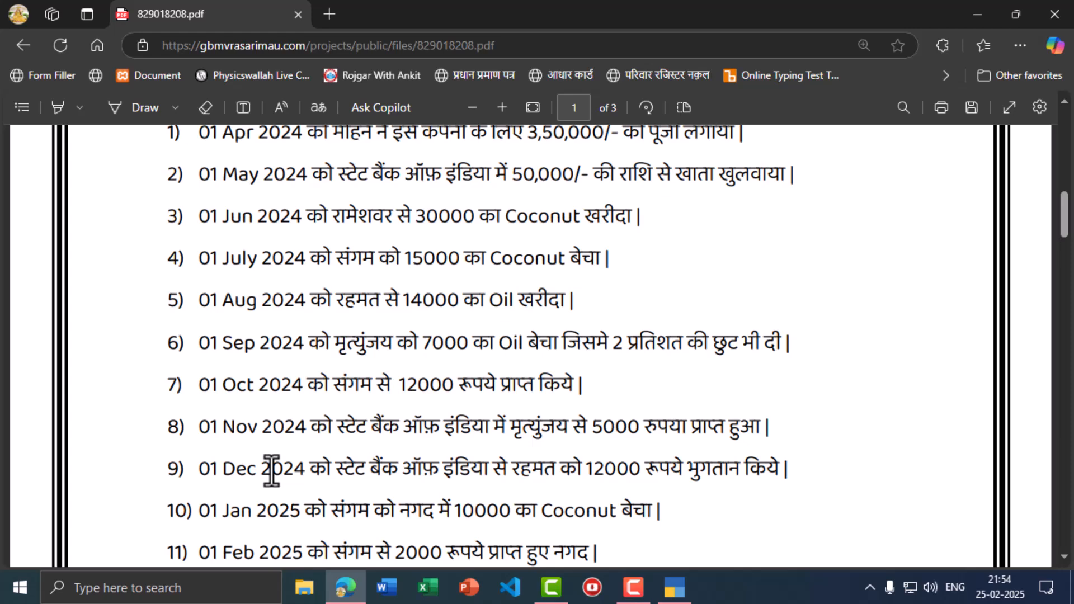
key(alt+Tab)
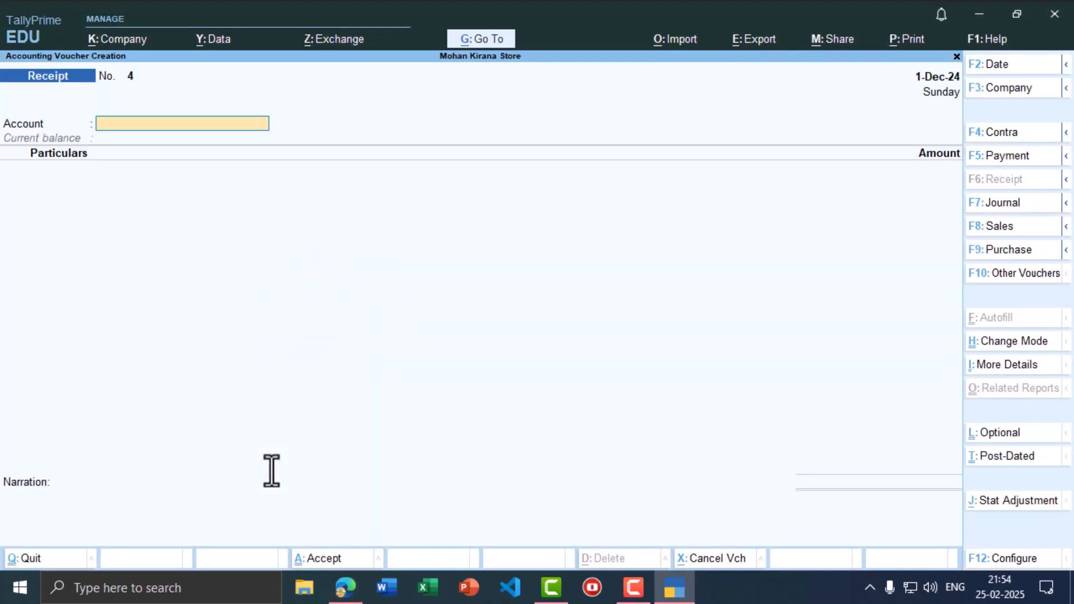
key(F5)
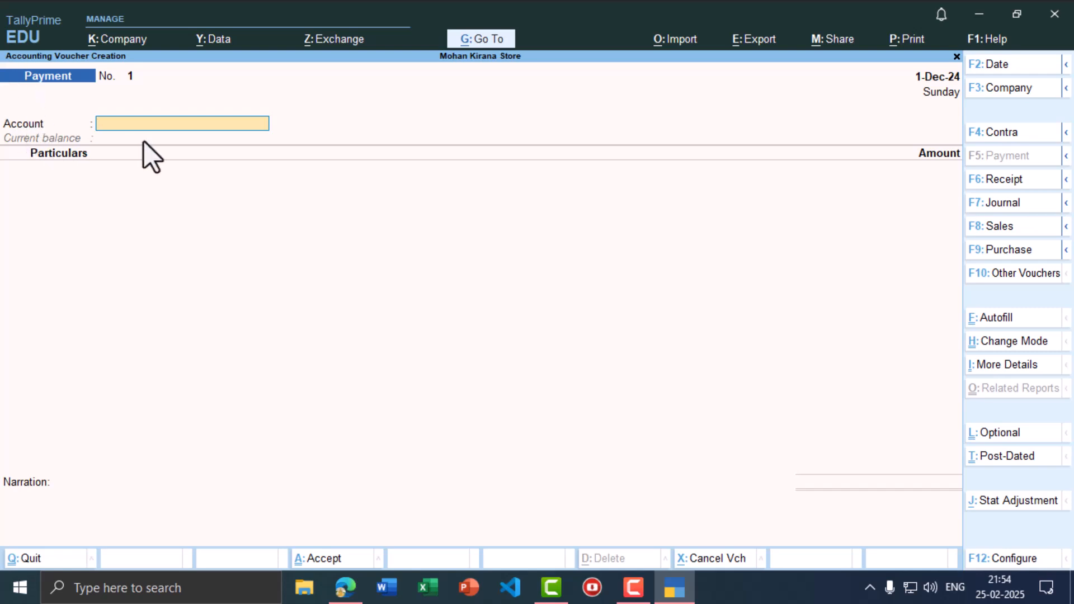
- Select State Bank of India A/c as the account and the supplier's ledger in particulars
text(Sta)
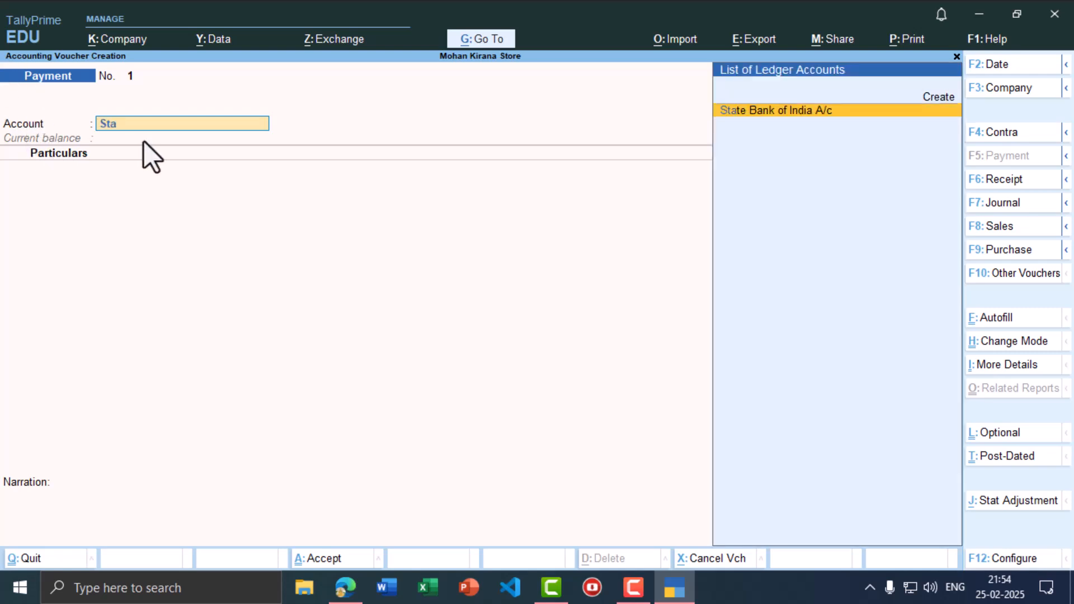
key(Return)
key(alt+Tab)
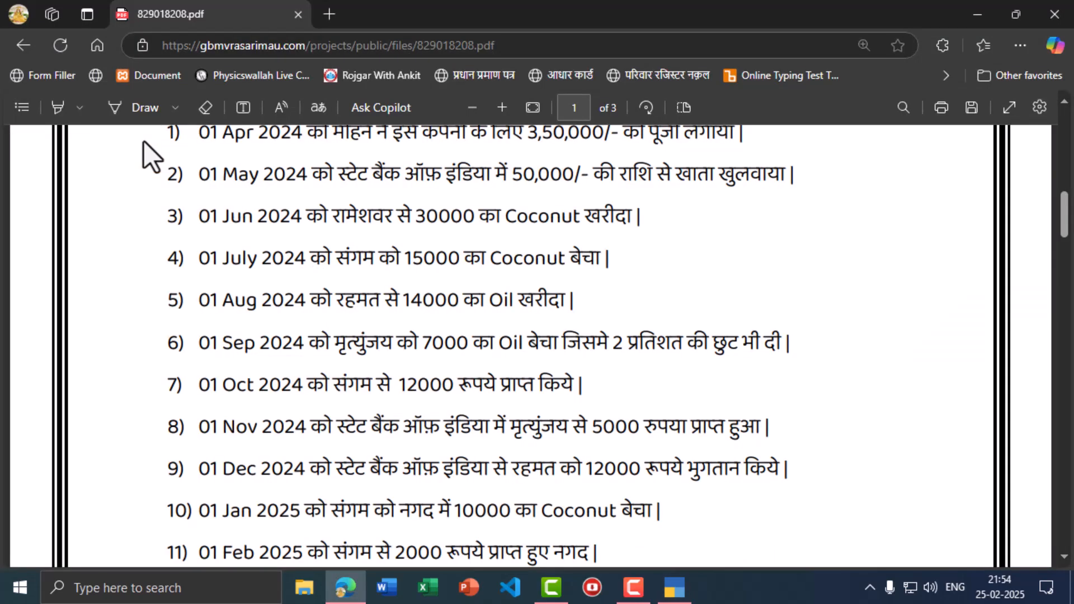
key(alt+Tab)
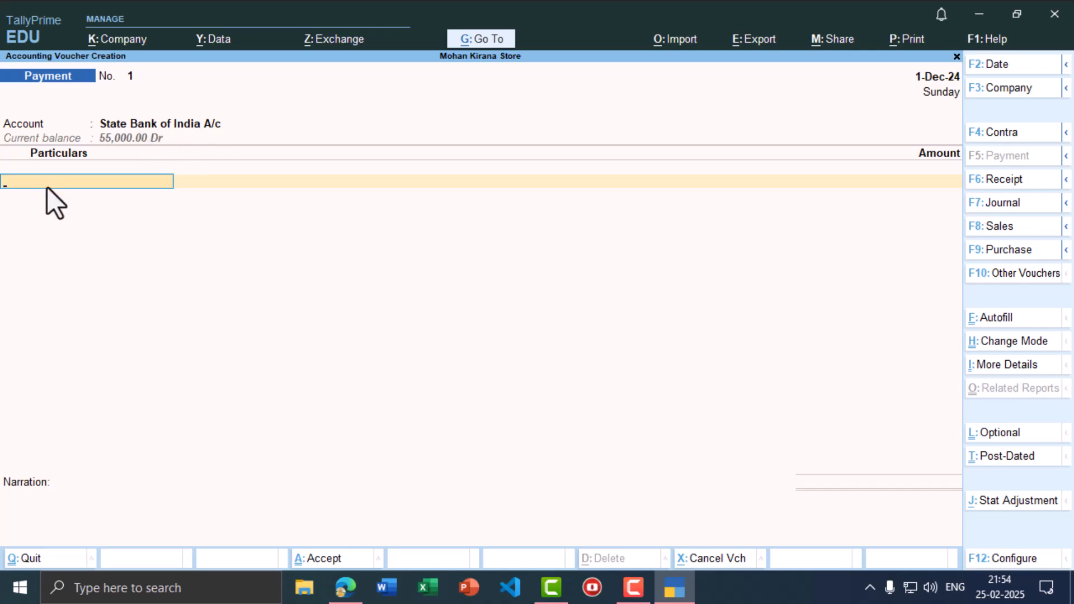
text(Raha)
key(Return)
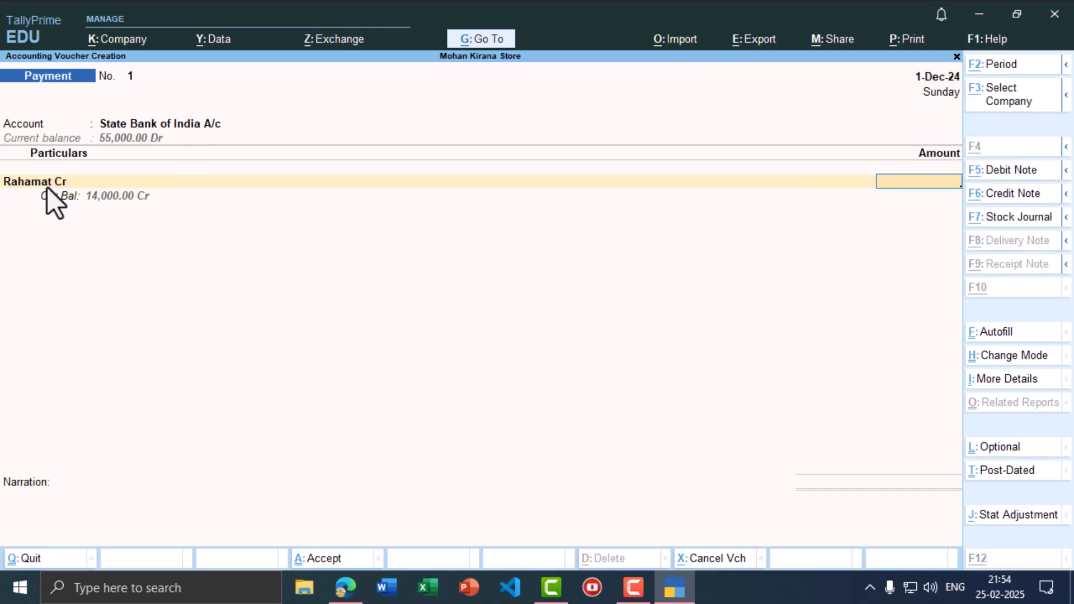
- Pay 12,000 against bill 45 and save Payment No. 1
key(alt+Tab)
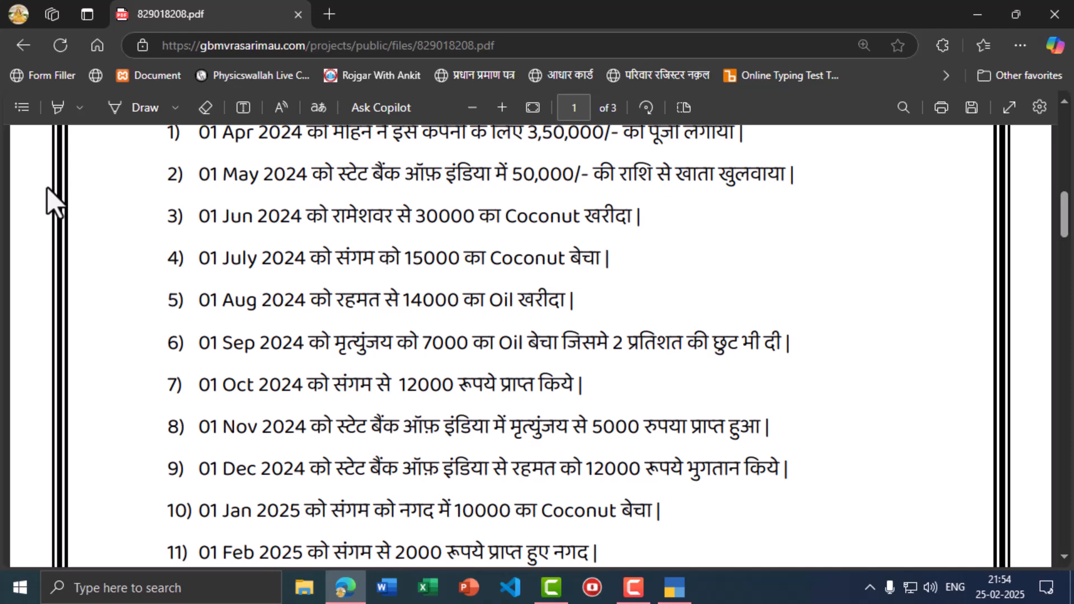
key(alt+Tab)
text(12,0)
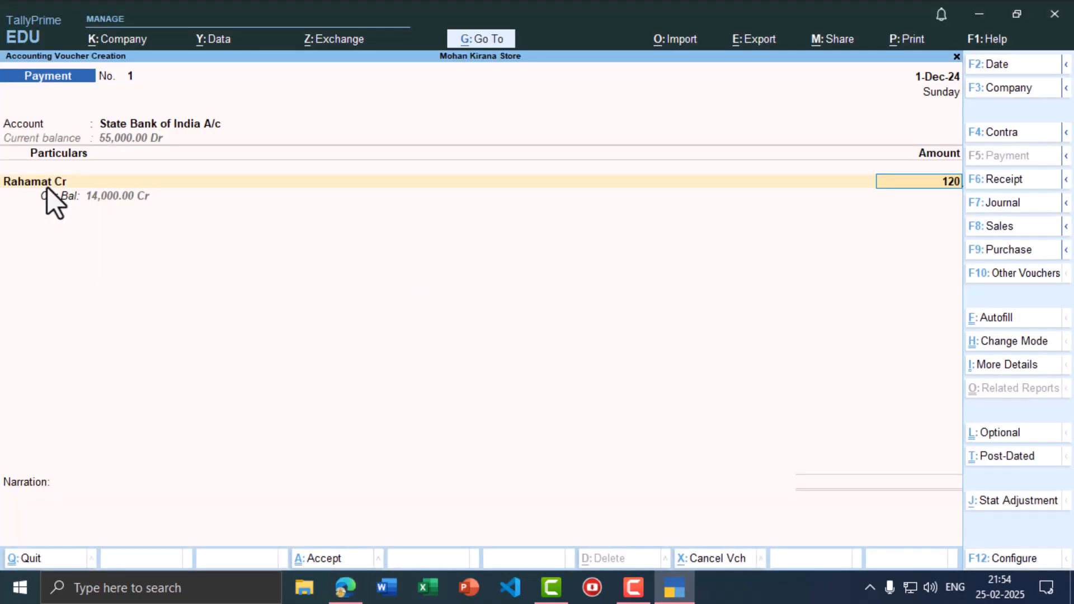
text(00)
key(Return)
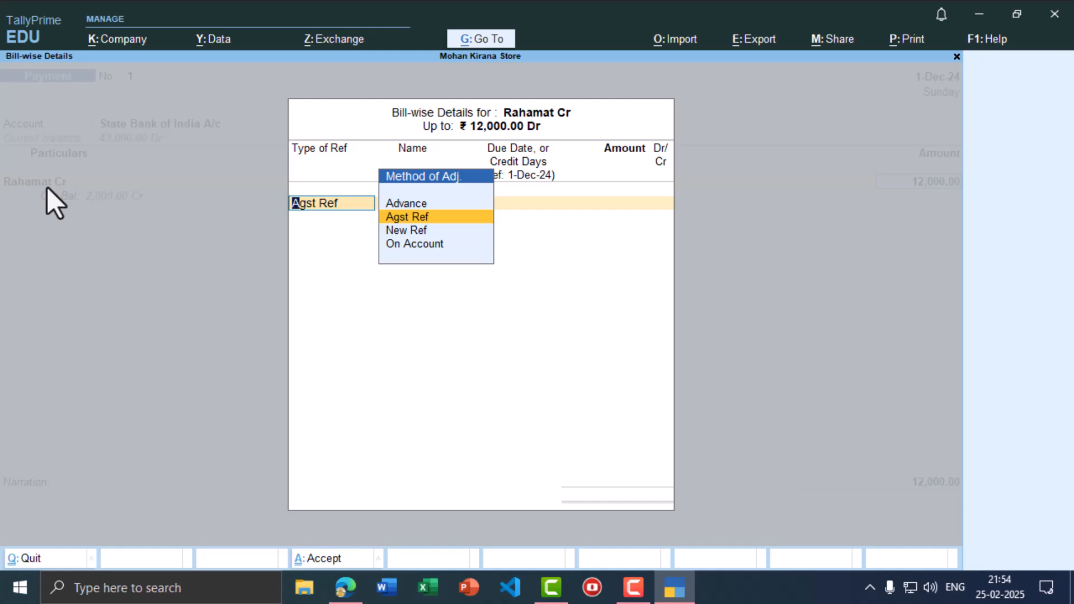
key(Return)
key(Return)
key(Return)
key(Return)
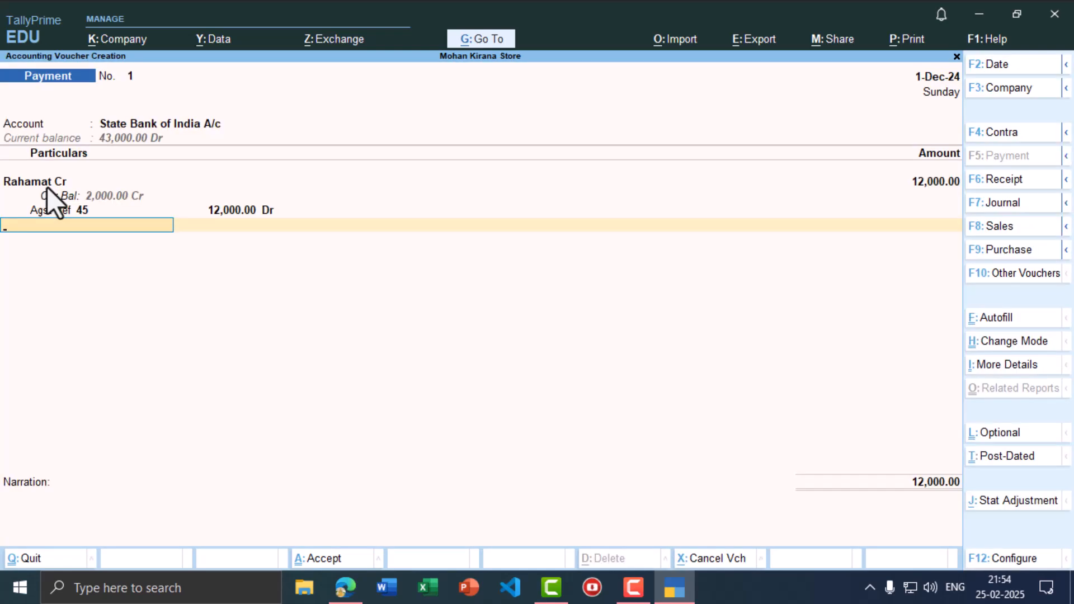
key(ctrl)
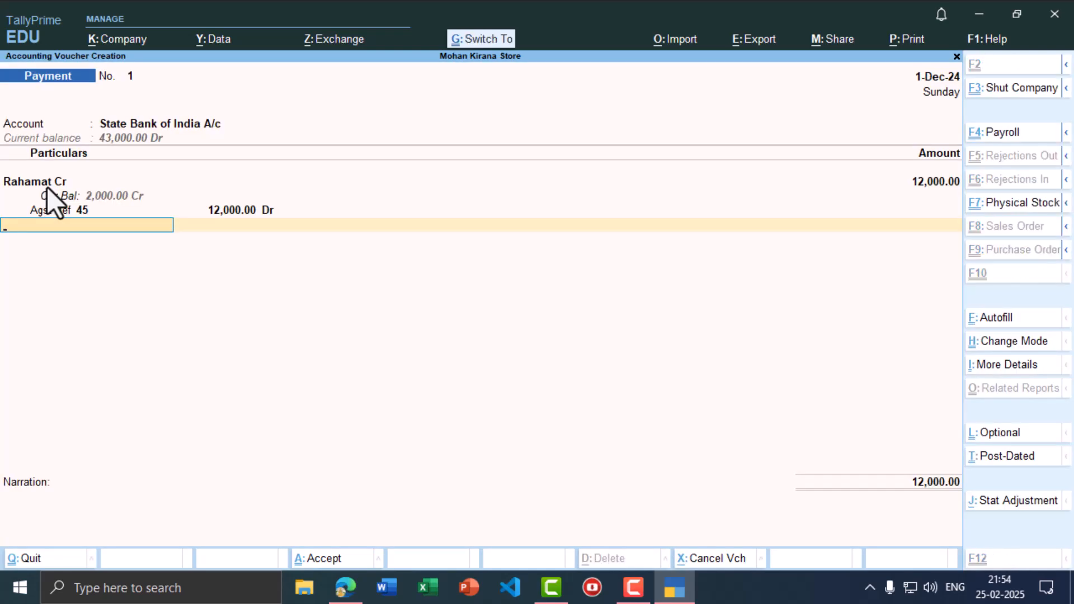
key(ctrl+a)
key(alt+Tab)
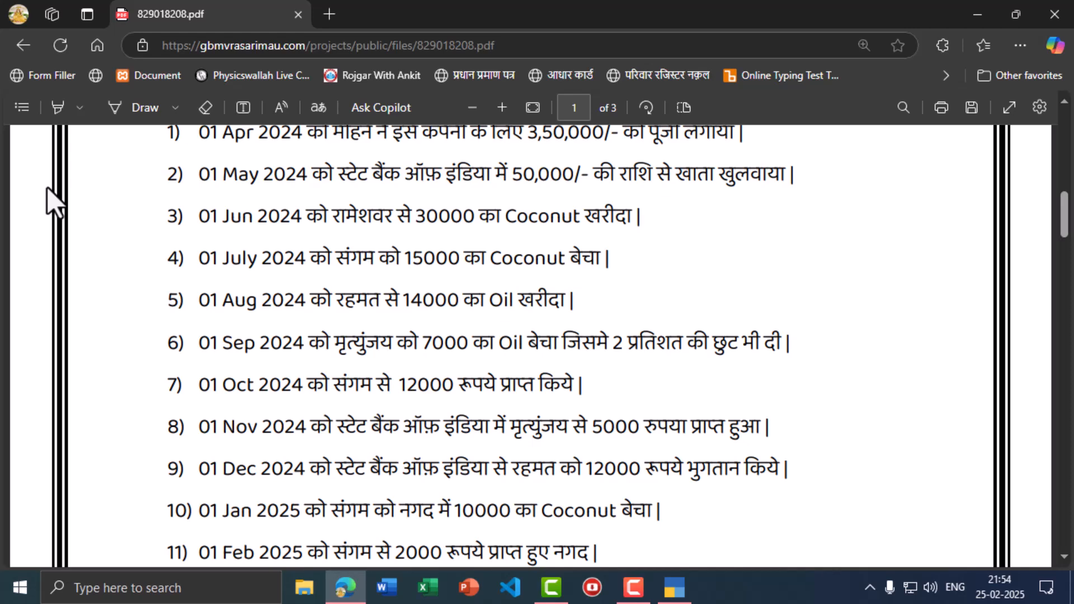
- Change the voucher date to 1-Jan-25 and switch to a Sales voucher
key(alt+Tab)
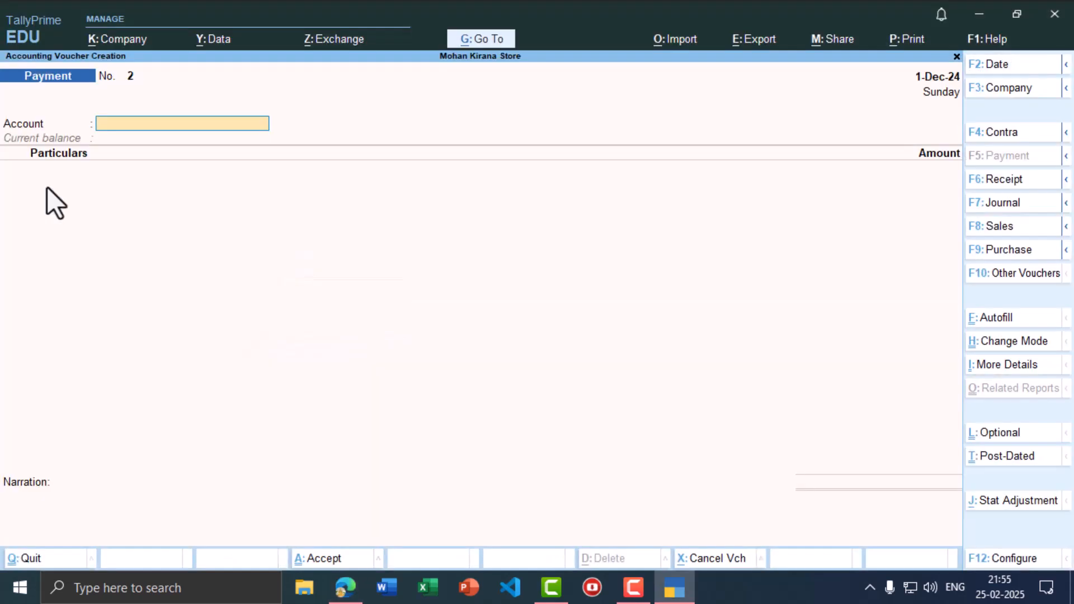
key(F2)
text(1-1)
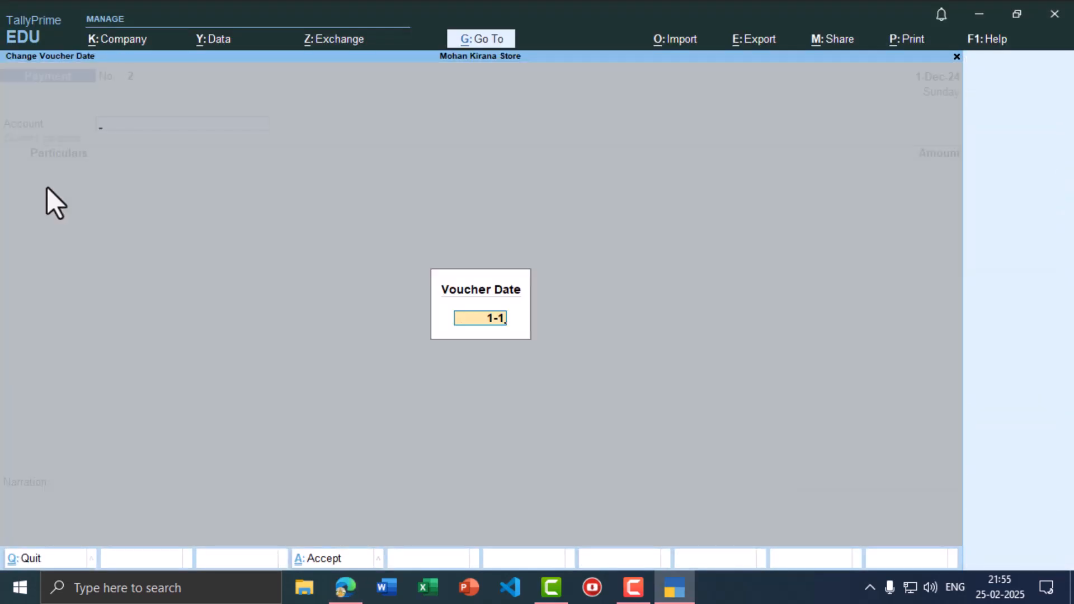
key(Return)
key(alt+Tab)
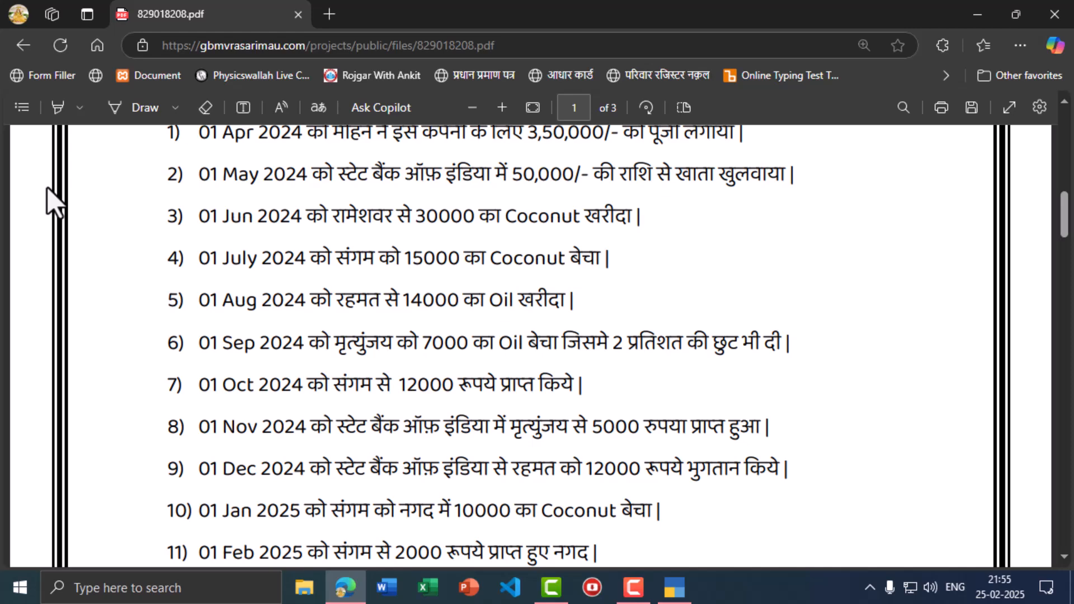
key(alt+Tab)
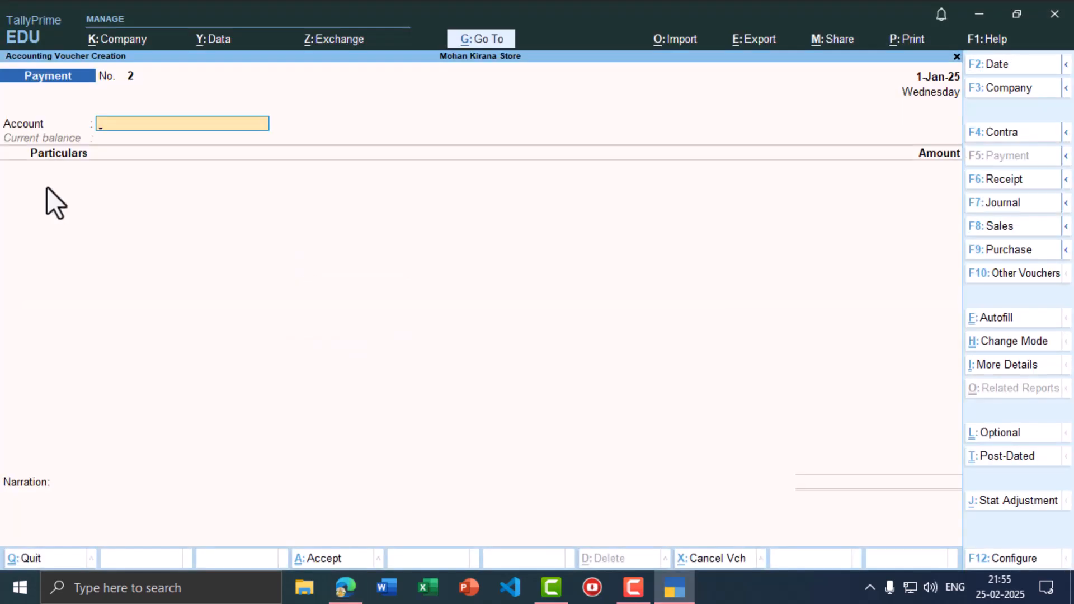
click(985, 231)
- Choose Cash as the party account and Sale as the sales ledger
key(alt+Tab)
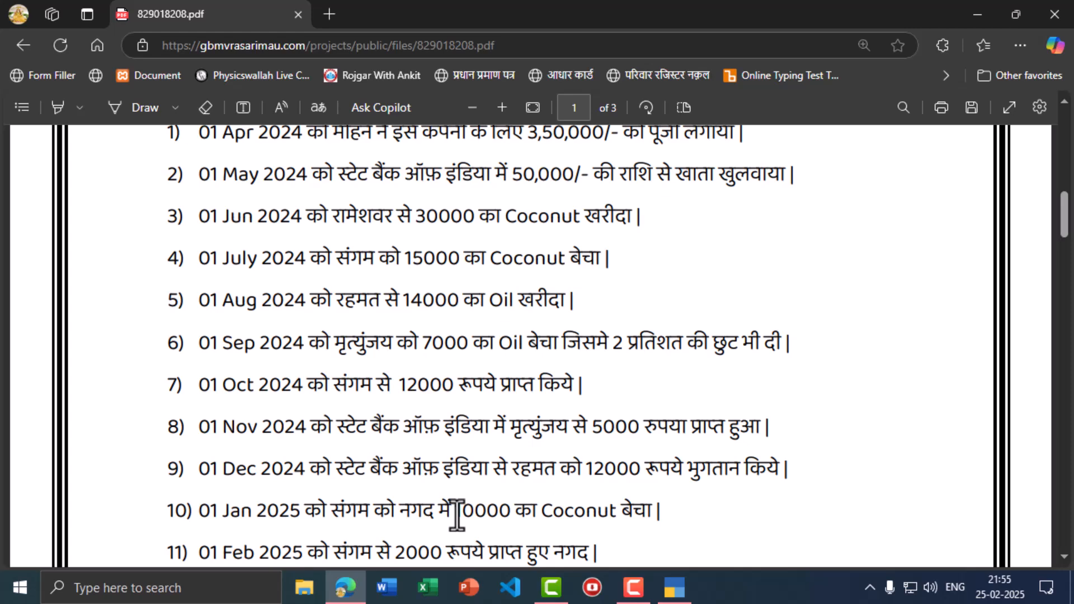
key(alt+Tab)
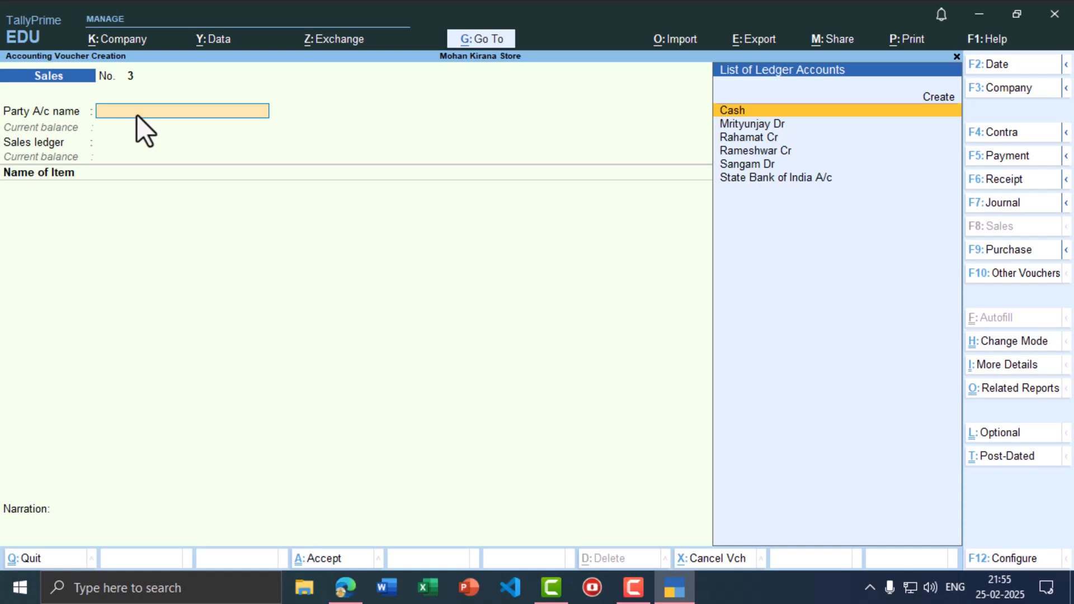
click(743, 111)
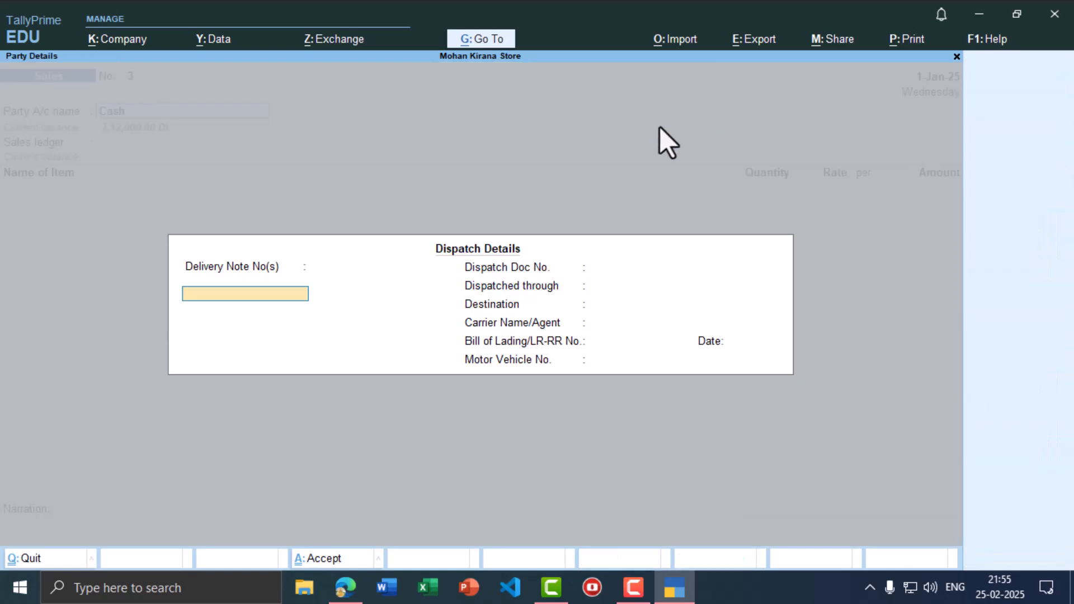
key(ctrl+a)
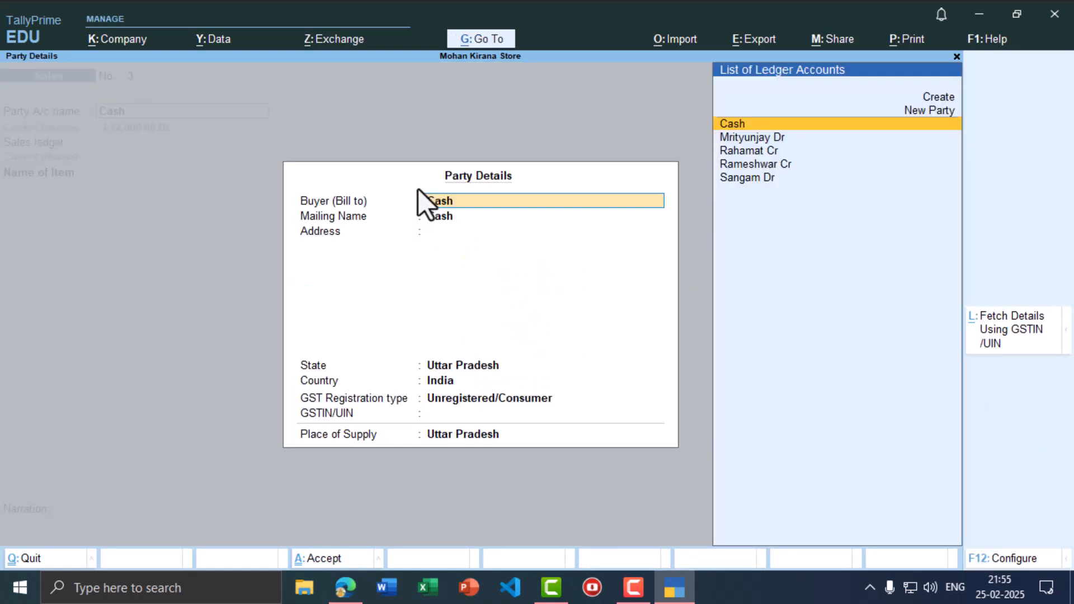
key(ctrl+a)
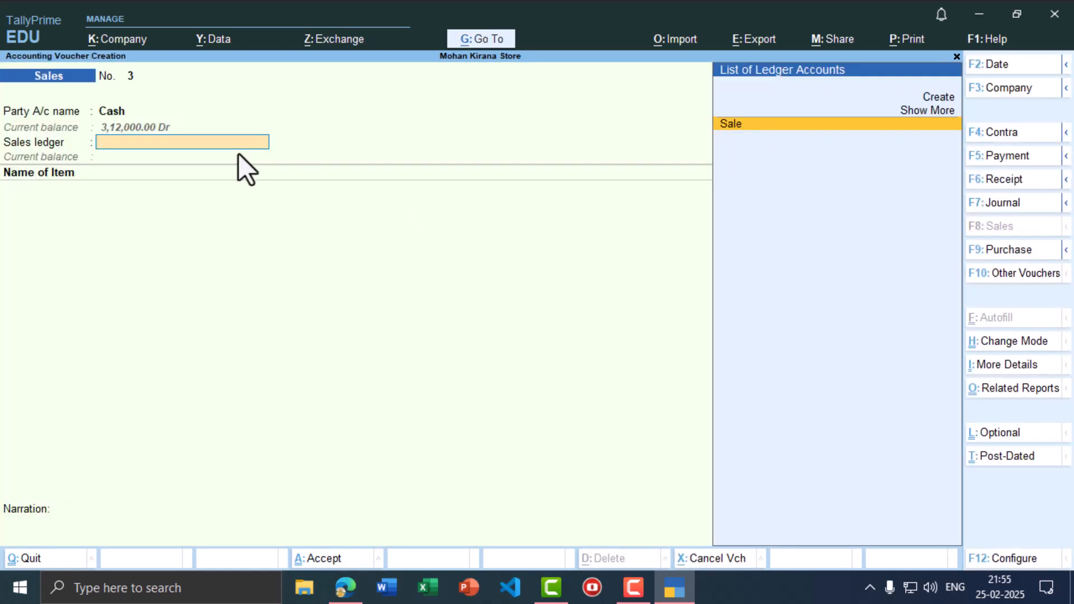
key(Return)
- Sell Coconut for 10,000 and save Sales No. 3
key(alt+Tab)
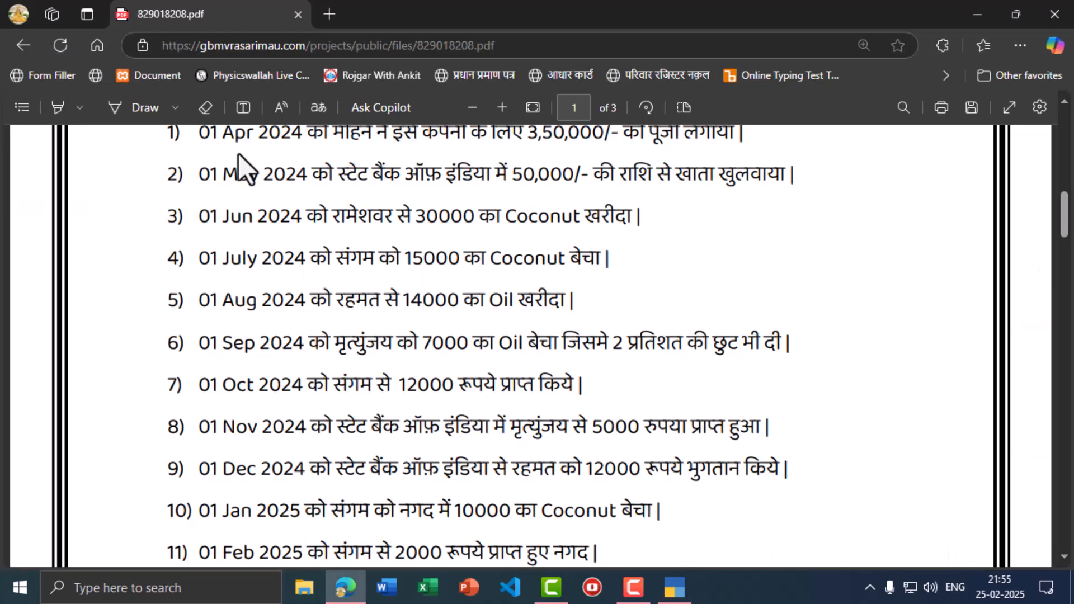
key(alt+Tab)
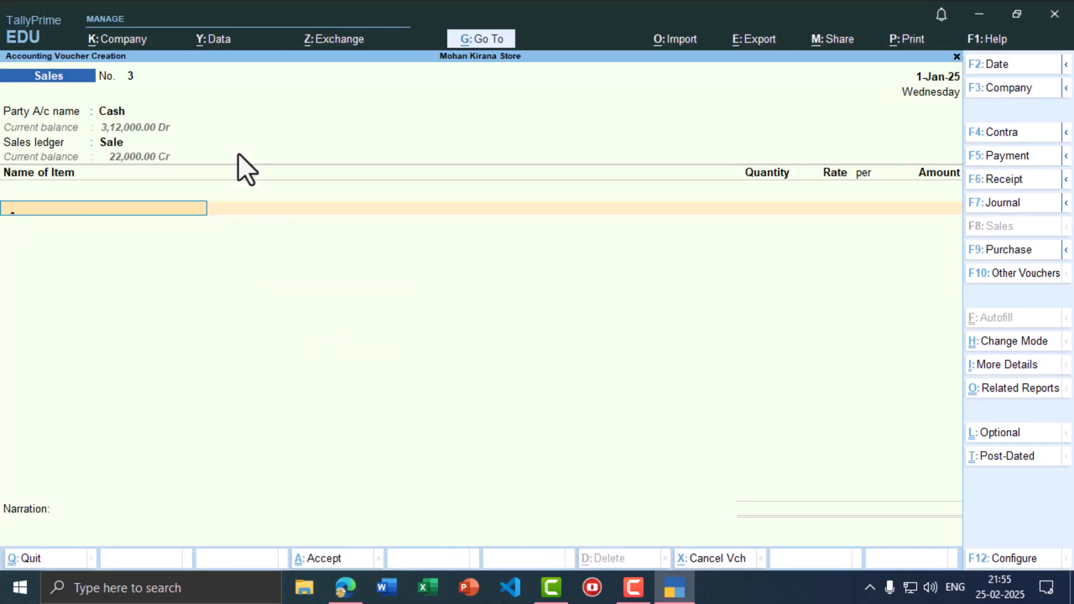
text(Coc)
key(Return)
text(10000)
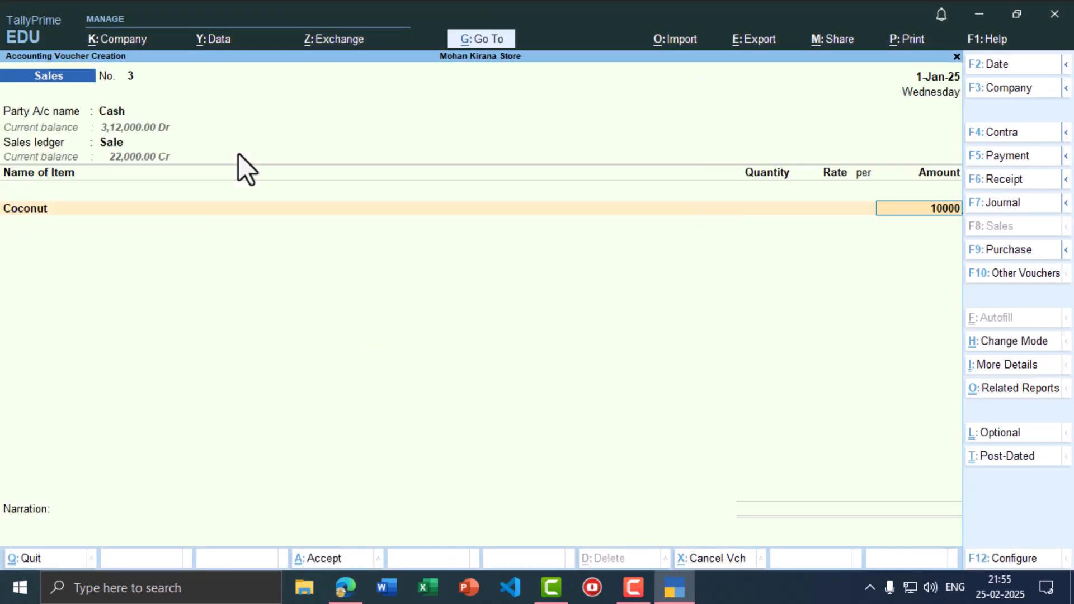
key(Return)
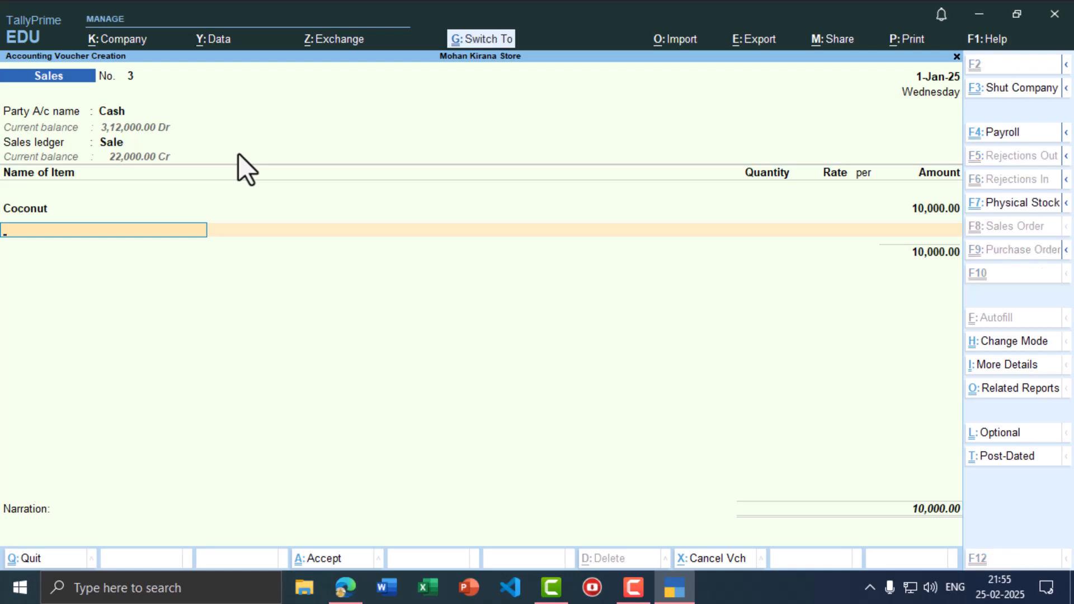
key(ctrl+a)
key(alt+Tab)
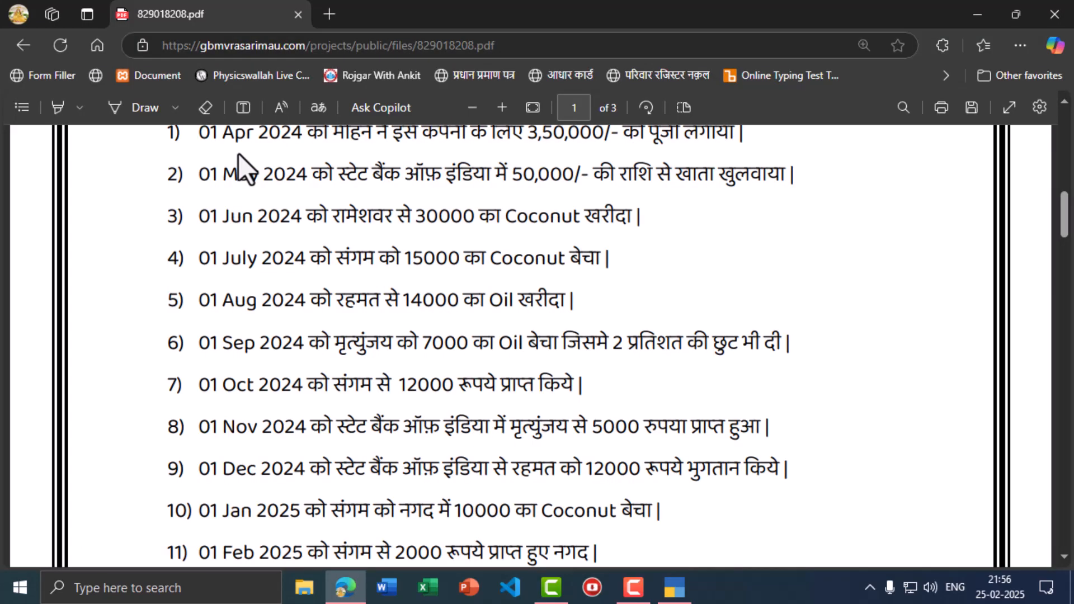
key(alt+Tab)
- Set the voucher date to 1-Feb-25 and switch to a Receipt voucher
key(F2)
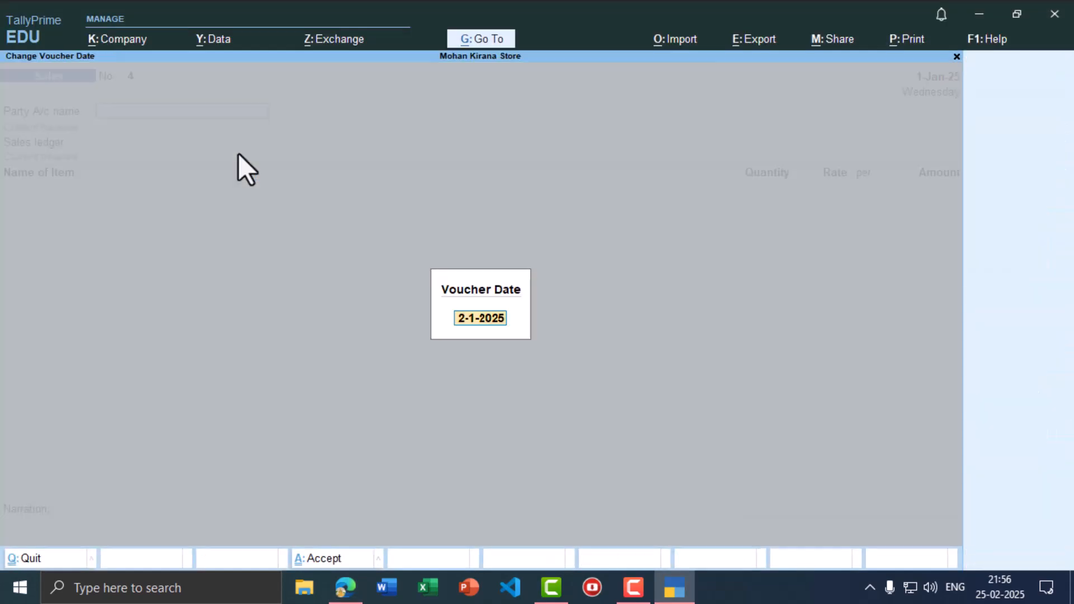
text(1-3)
key(Return)
key(alt+Tab)
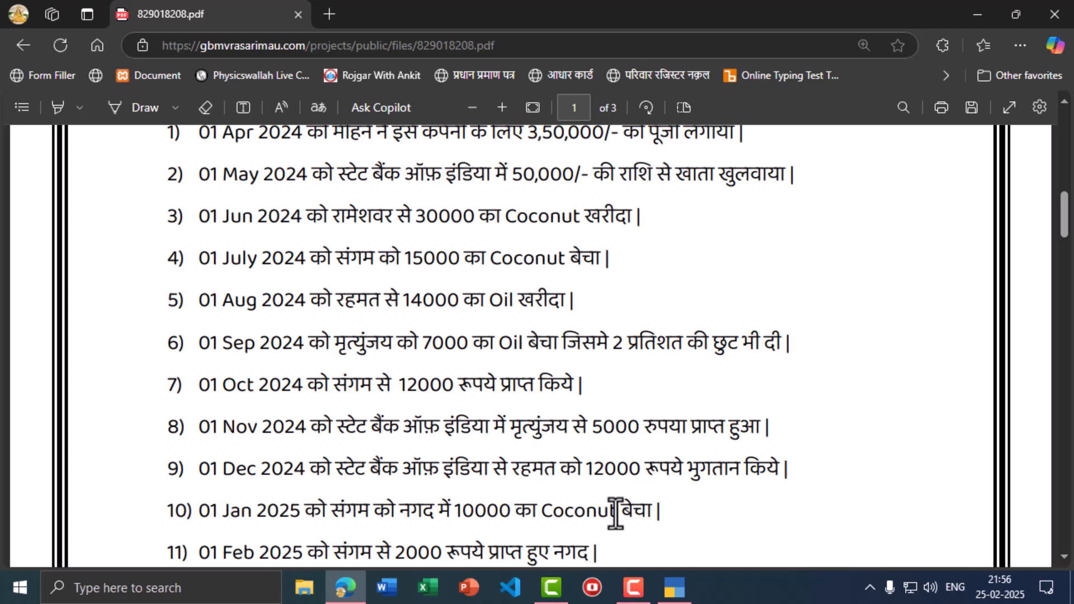
key(alt+Tab)
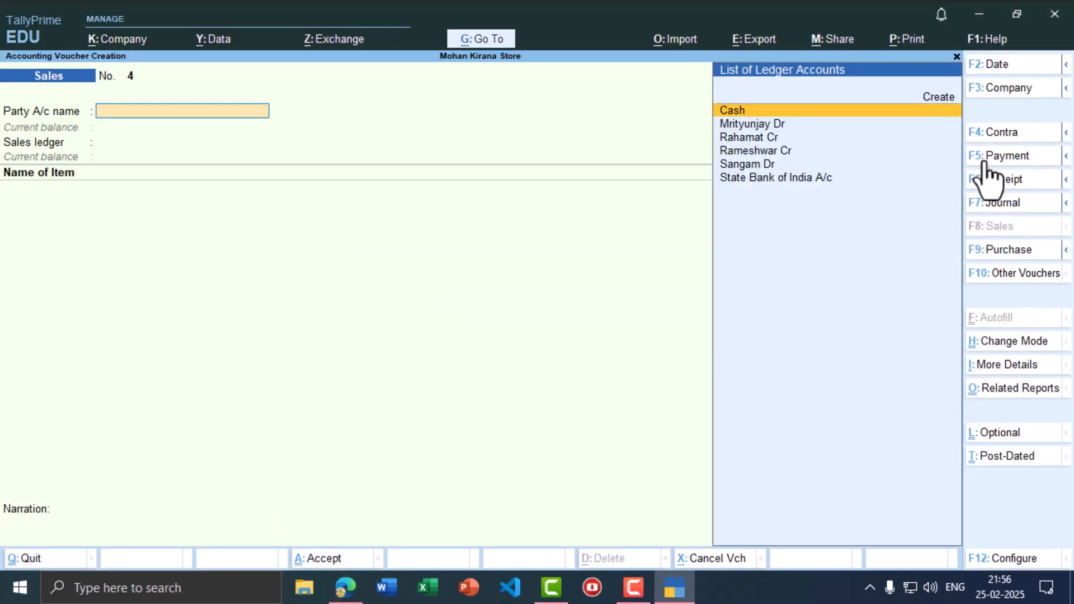
click(999, 184)
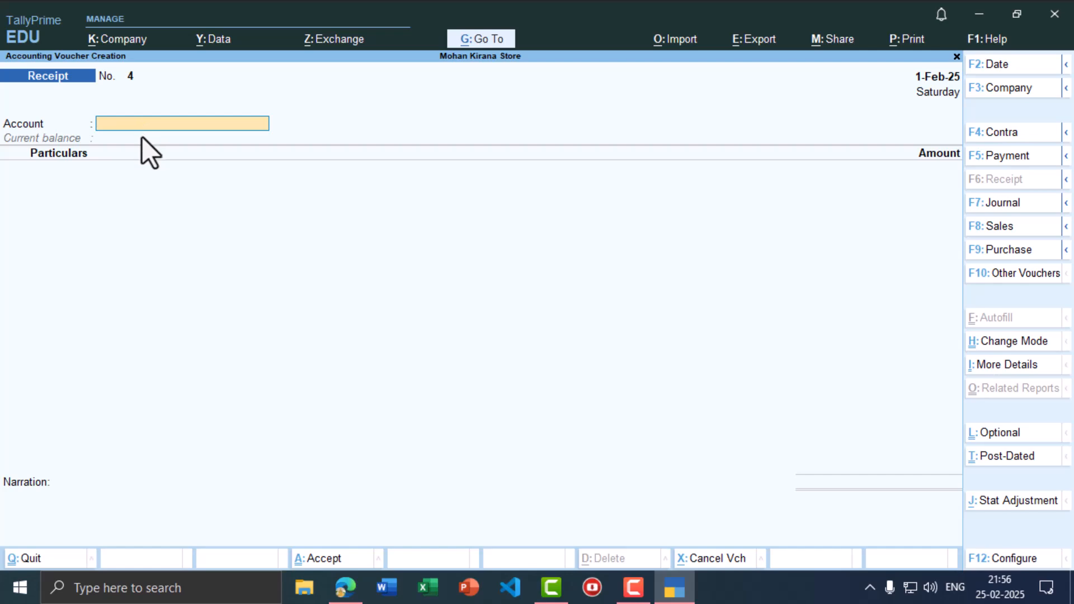
- Receive 2,000 in Cash from the customer against his existing reference and save Receipt No. 4
text(Cas)
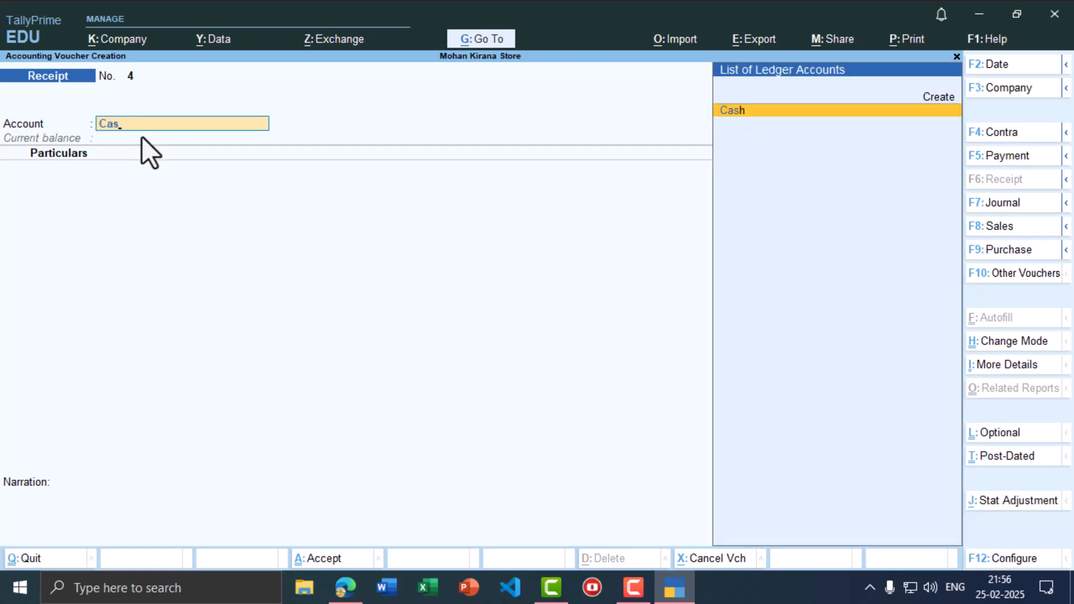
key(alt+Tab)
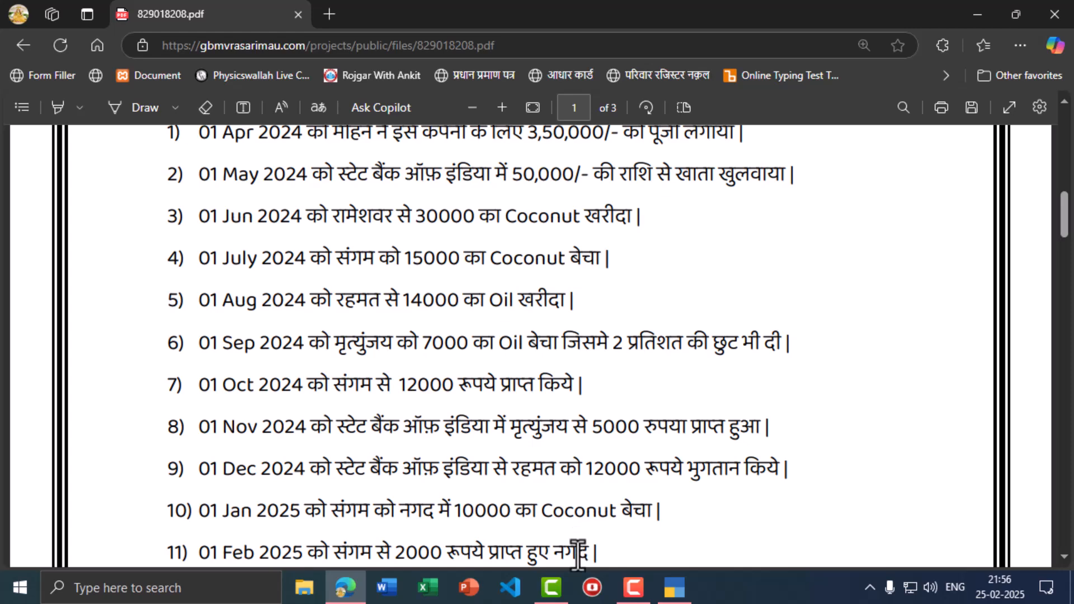
key(alt+Tab)
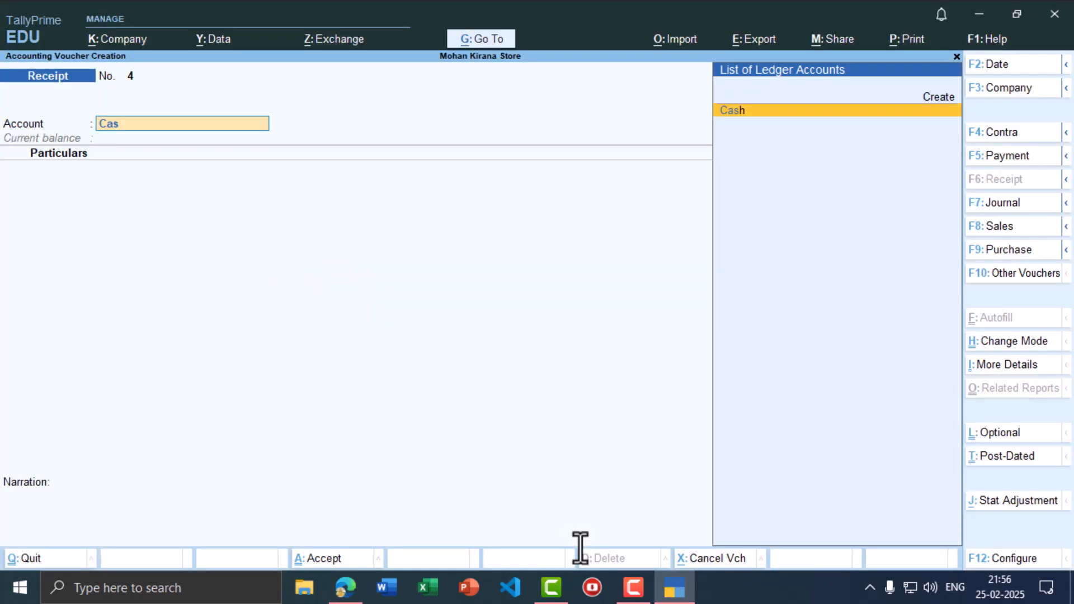
key(Return)
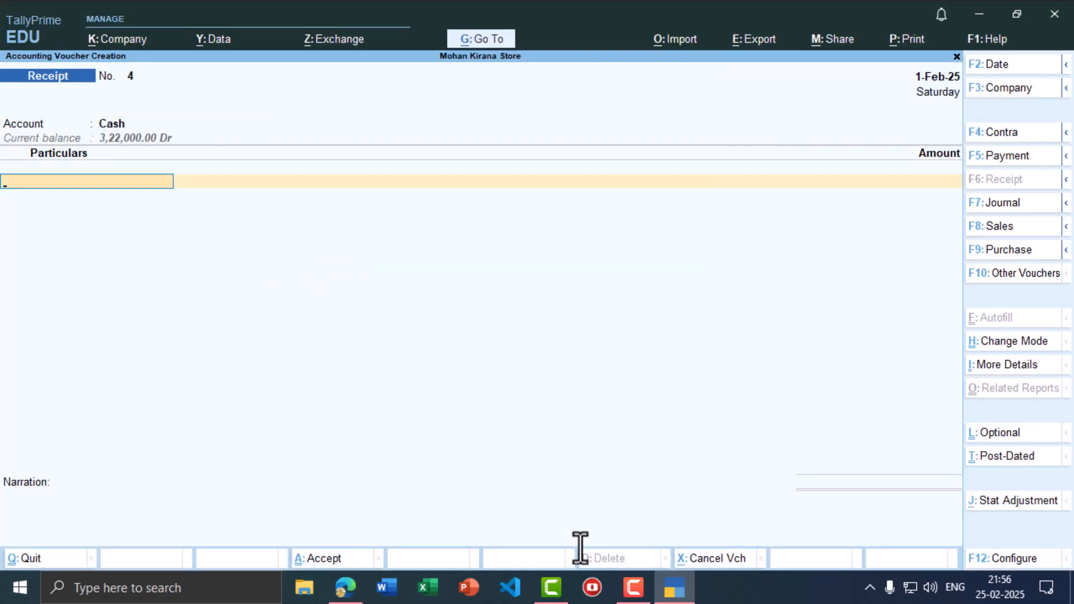
key(alt+Tab)
key(alt+Tab)
text(San)
key(Return)
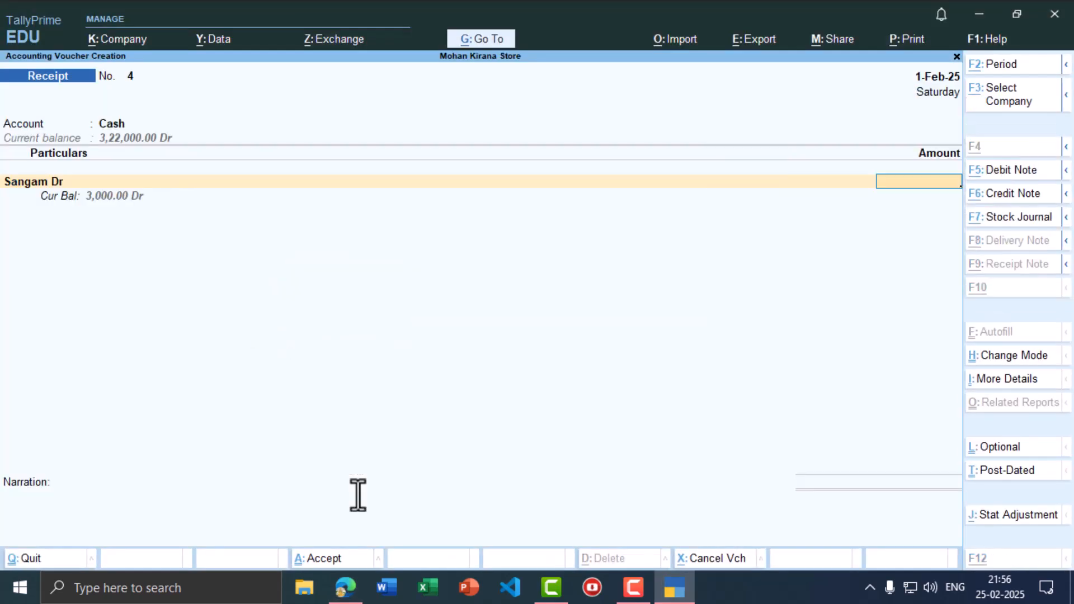
key(alt+Tab)
key(alt+Tab)
text(2,000)
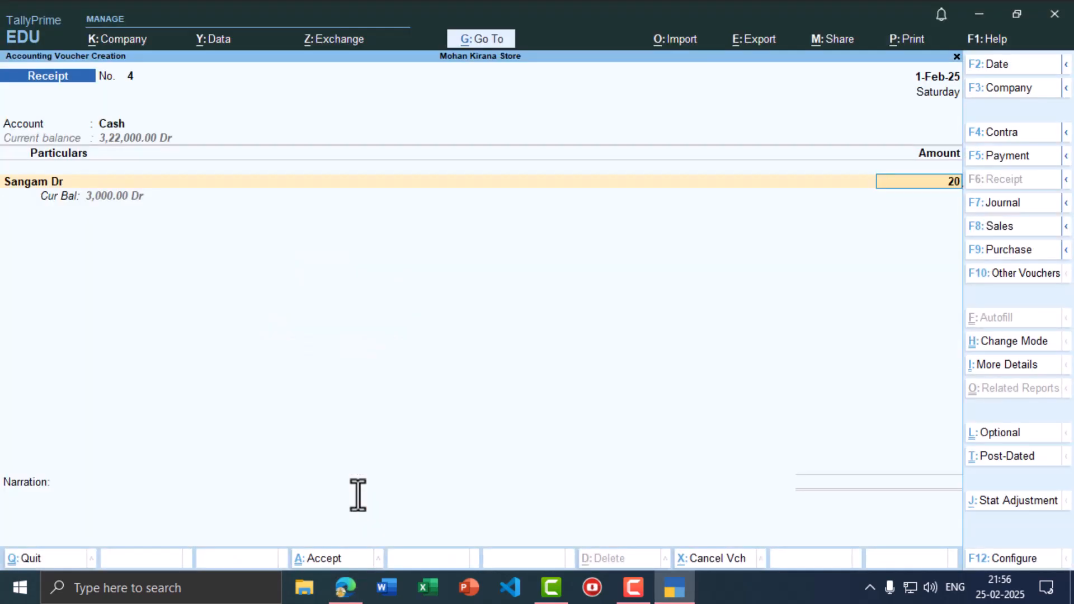
key(Return)
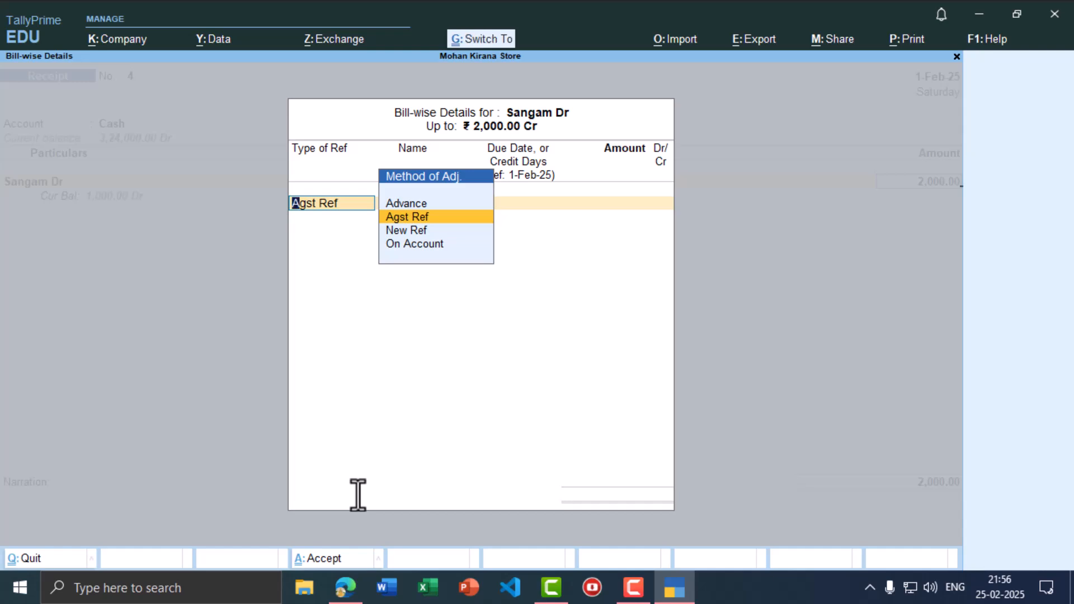
key(ctrl+a)
key(ctrl+a)
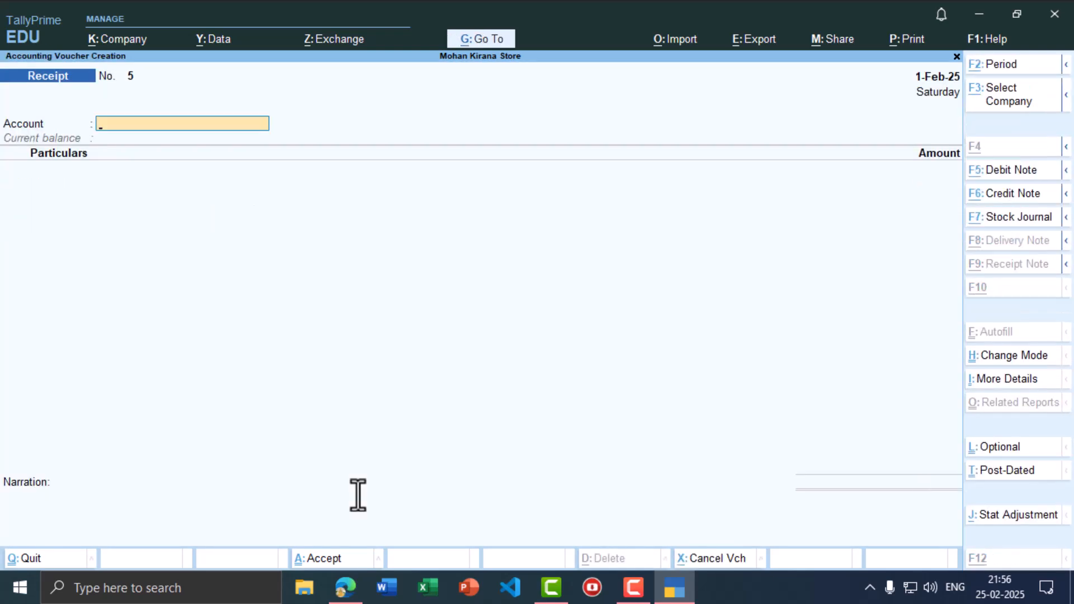
key(alt+Tab)
- Set the date of Receipt No. 5 to 1-Mar-25 for the next transaction
scroll(642, 507, down, 2)
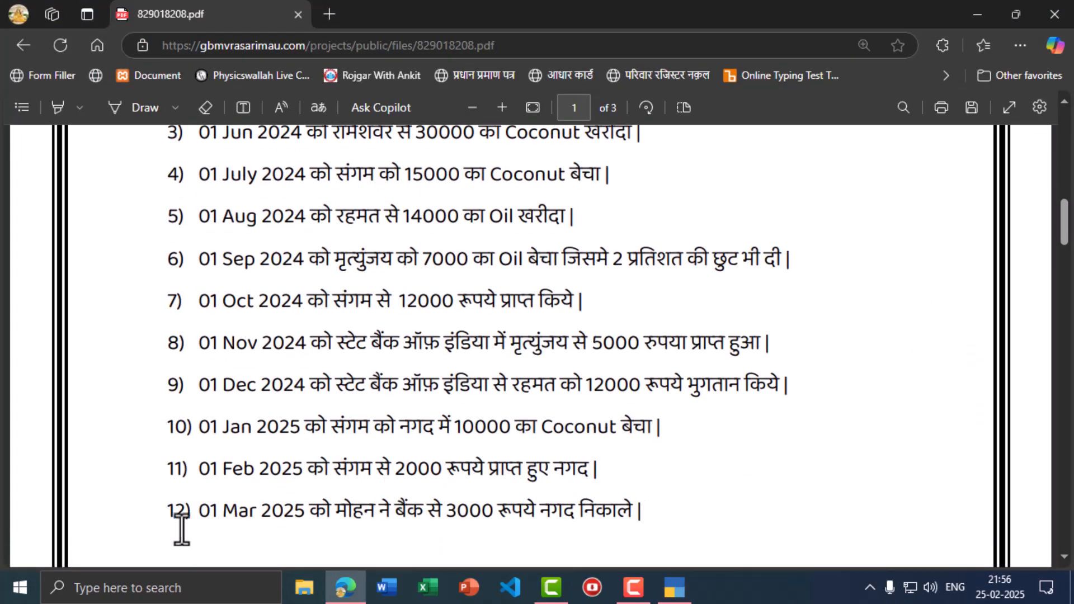
key(alt+Tab)
key(F2)
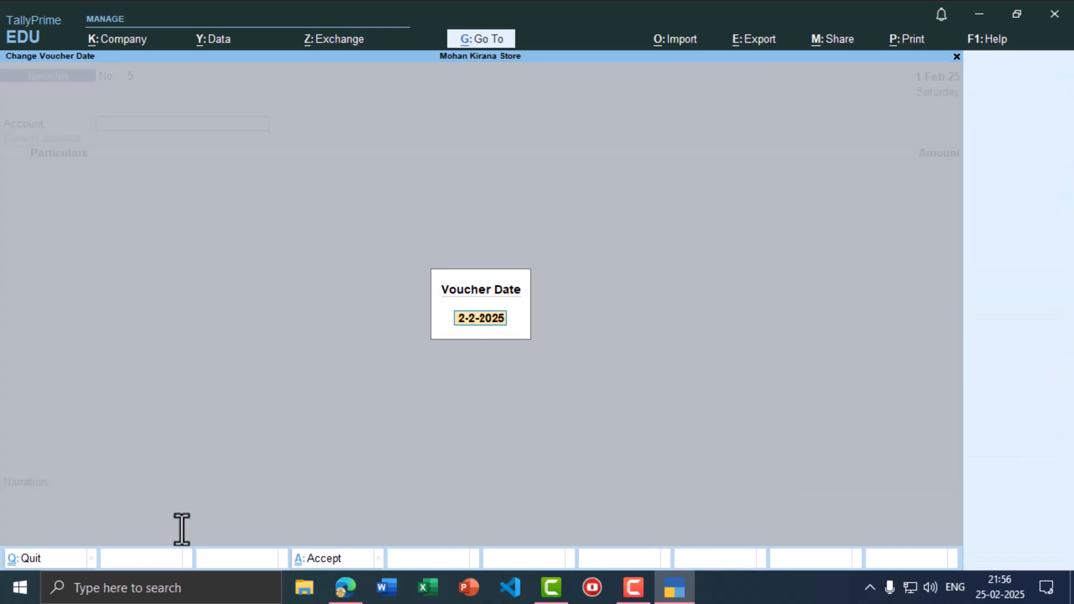
text(1-3)
key(Return)
key(alt+Tab)
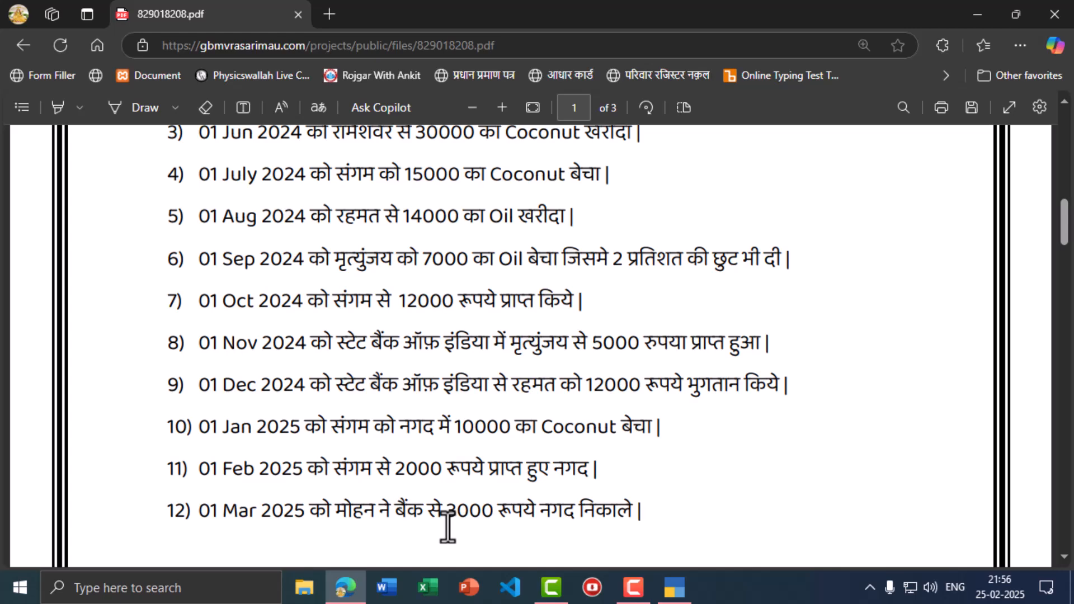
key(alt+Tab)
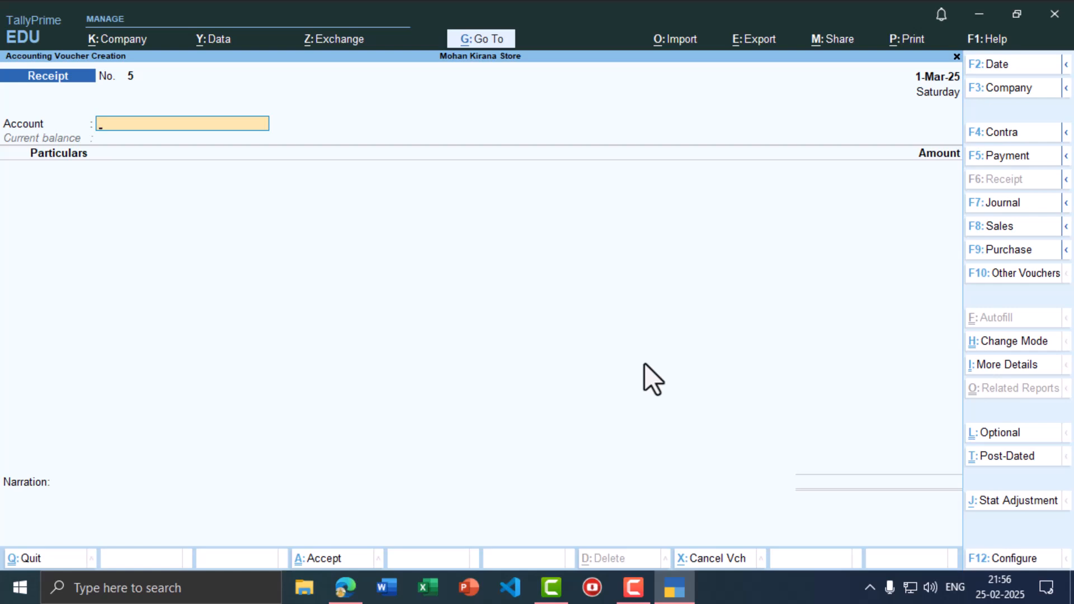
- Start a Contra voucher with Cash as account and State Bank of India A/c in particulars
click(998, 134)
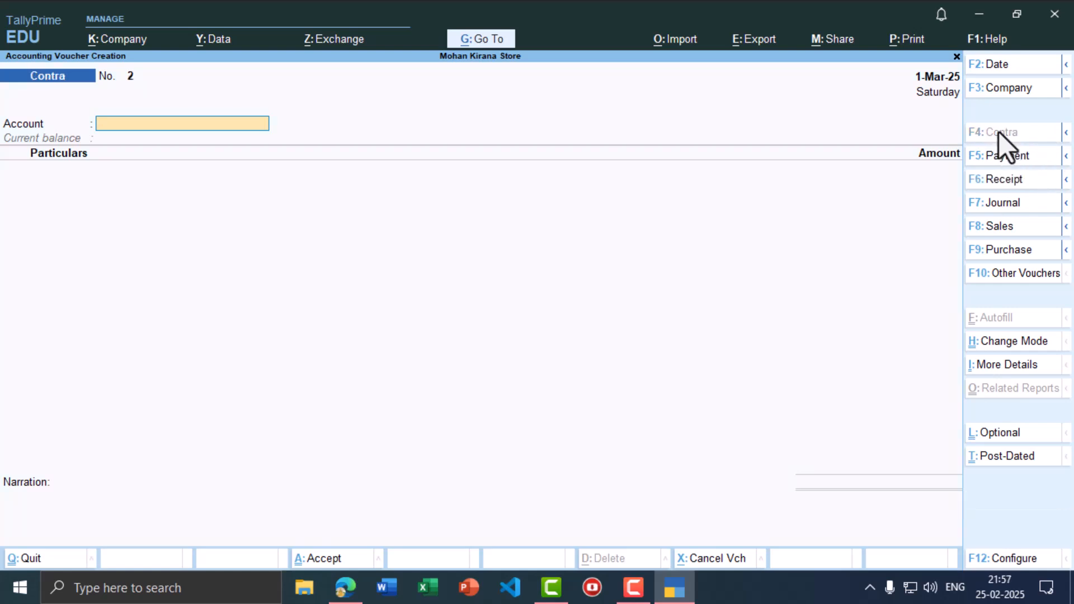
key(alt+Tab)
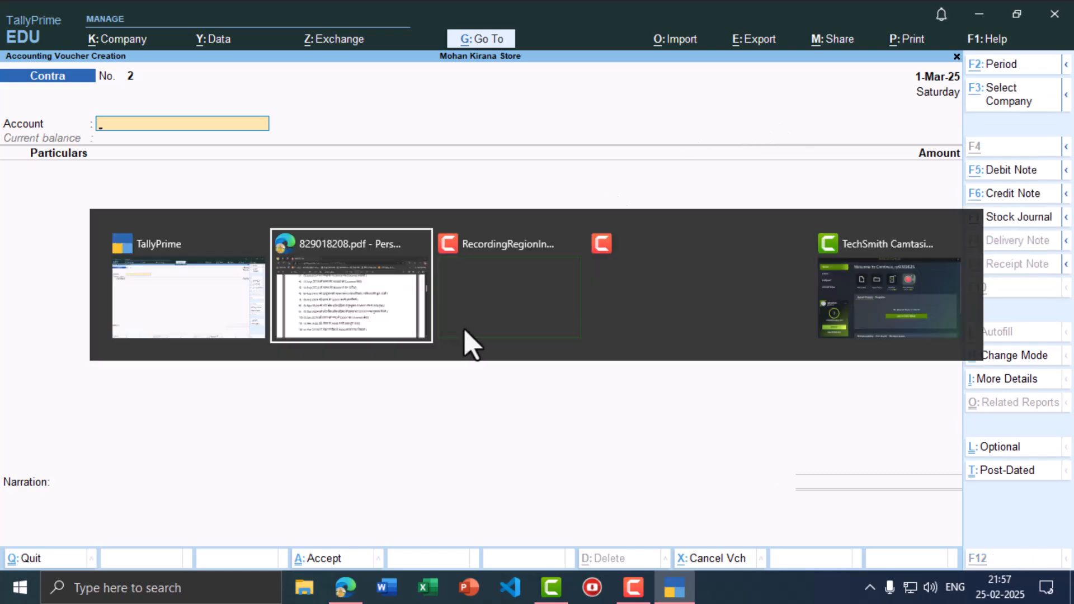
key(alt+Tab)
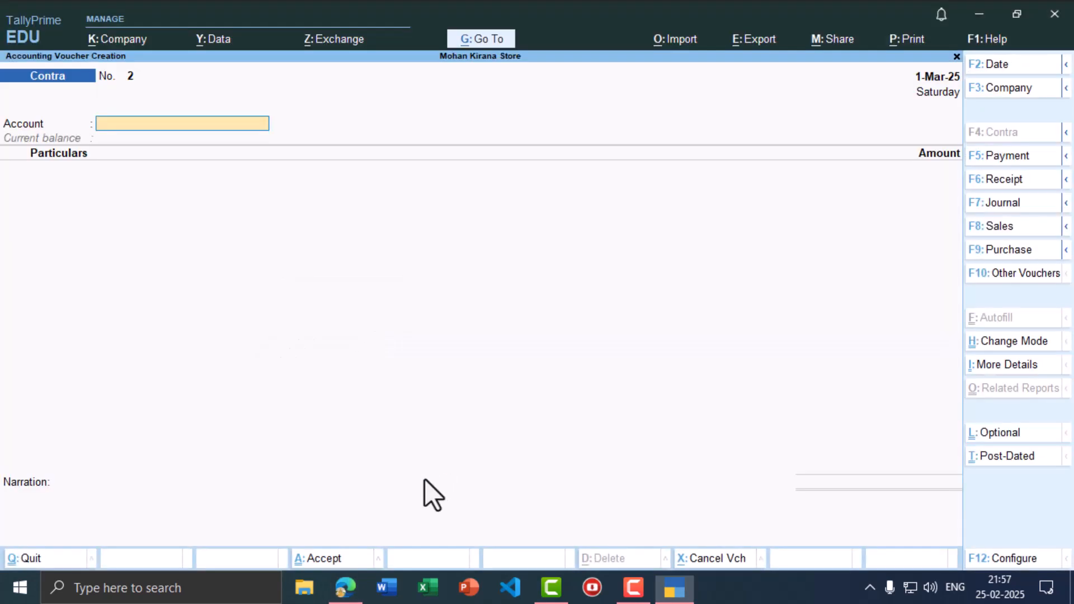
text(Cas)
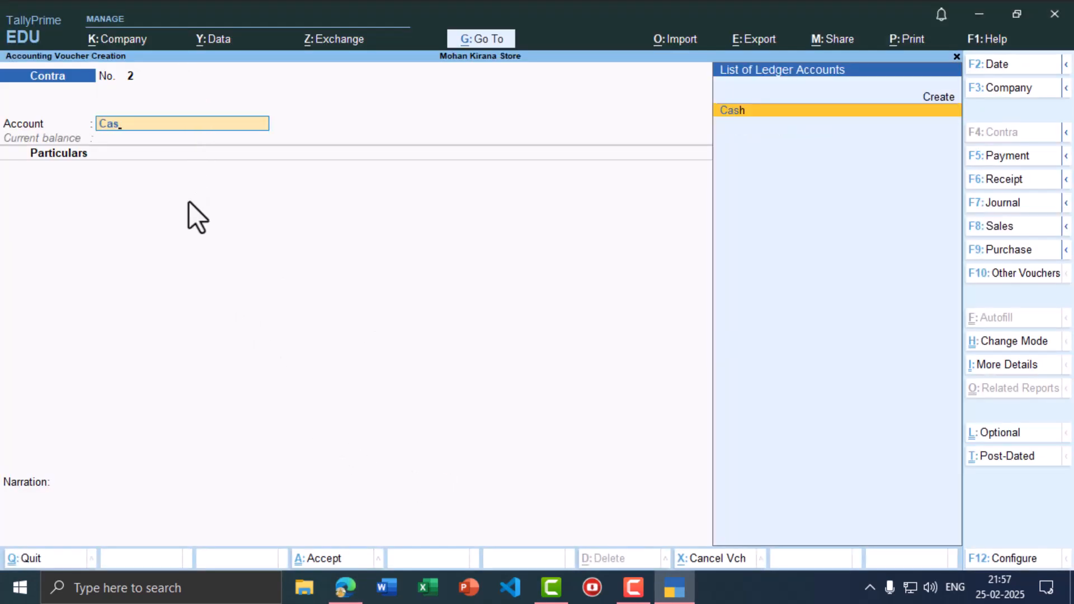
key(Return)
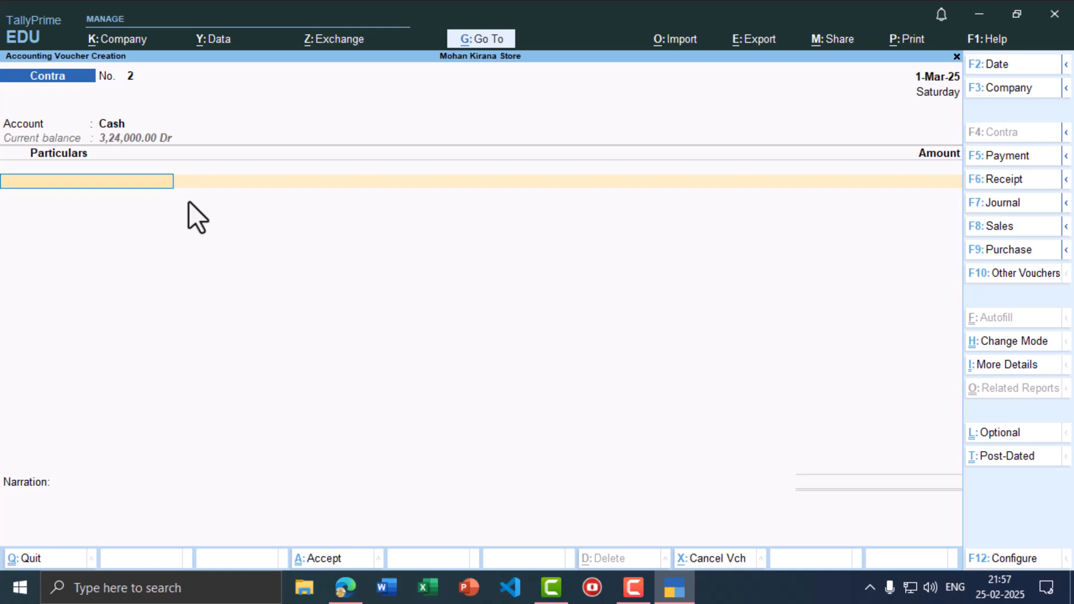
key(alt+Tab)
key(alt+Tab)
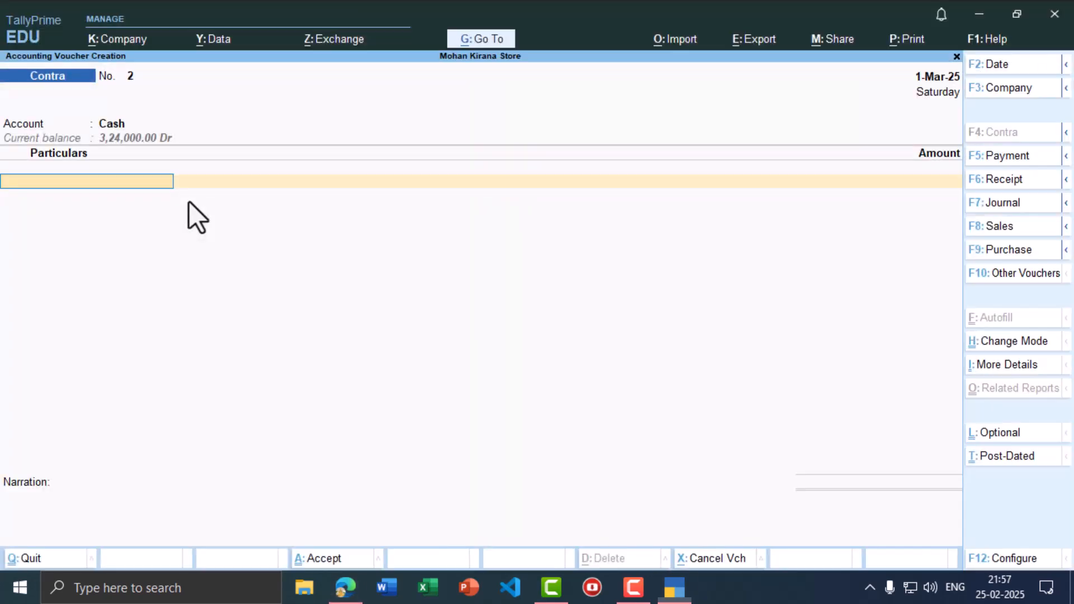
text(Sta)
key(Return)
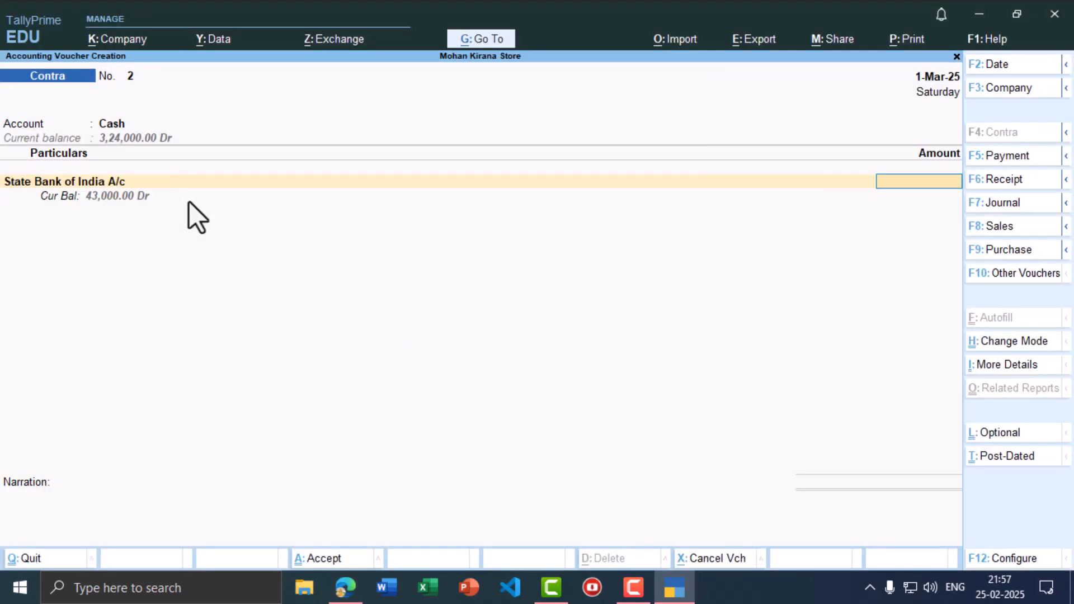
- Enter the 3,000 withdrawal, save Contra No. 2, and leave voucher entry
key(alt+Tab)
key(alt+Tab)
text(3000)
key(Return)
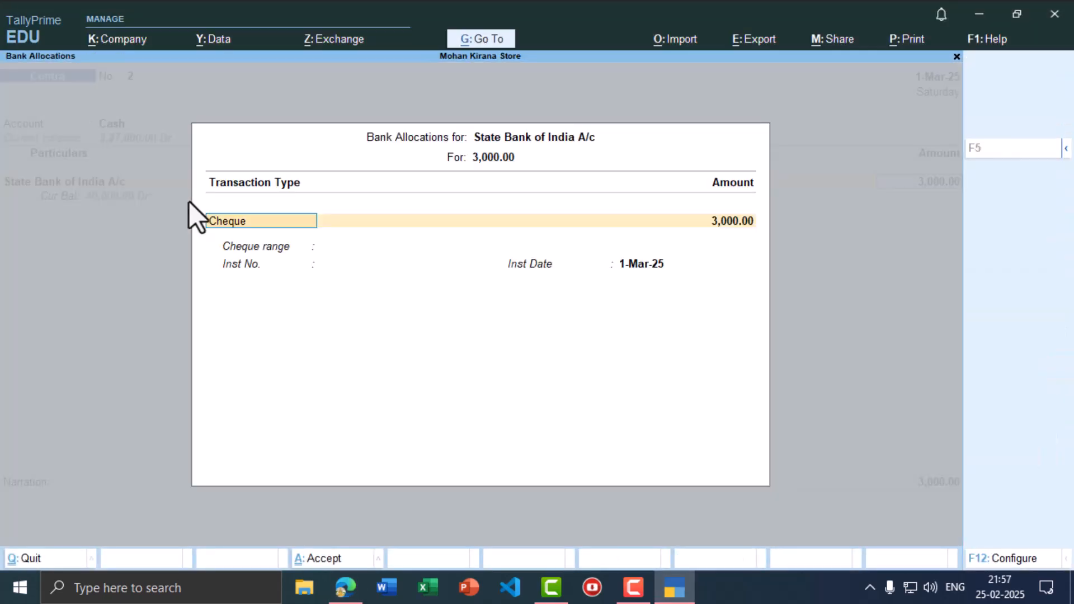
key(ctrl+a)
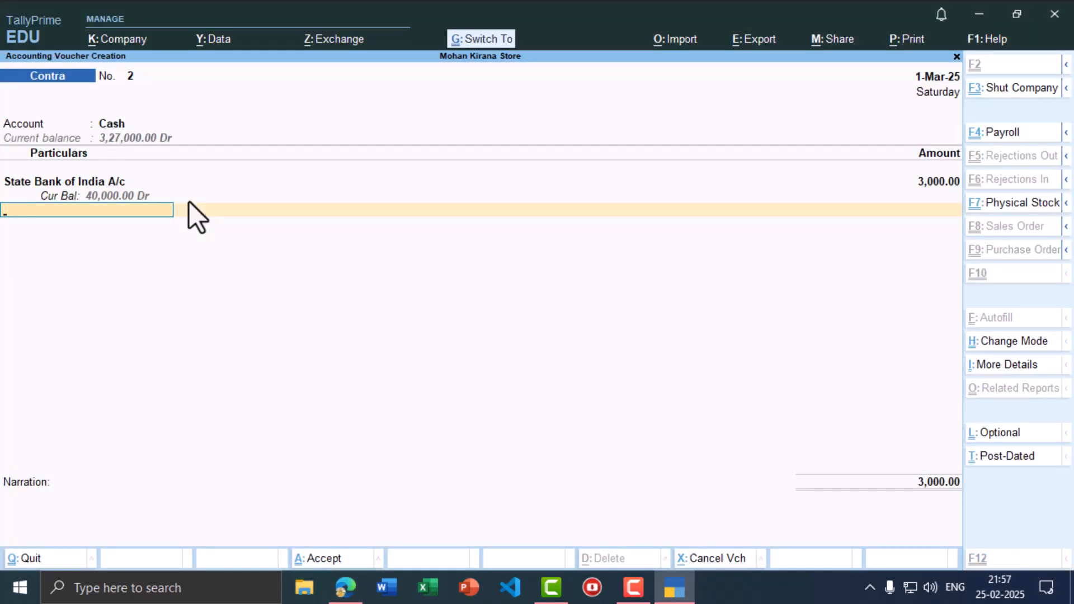
key(ctrl+a)
key(alt+Tab)
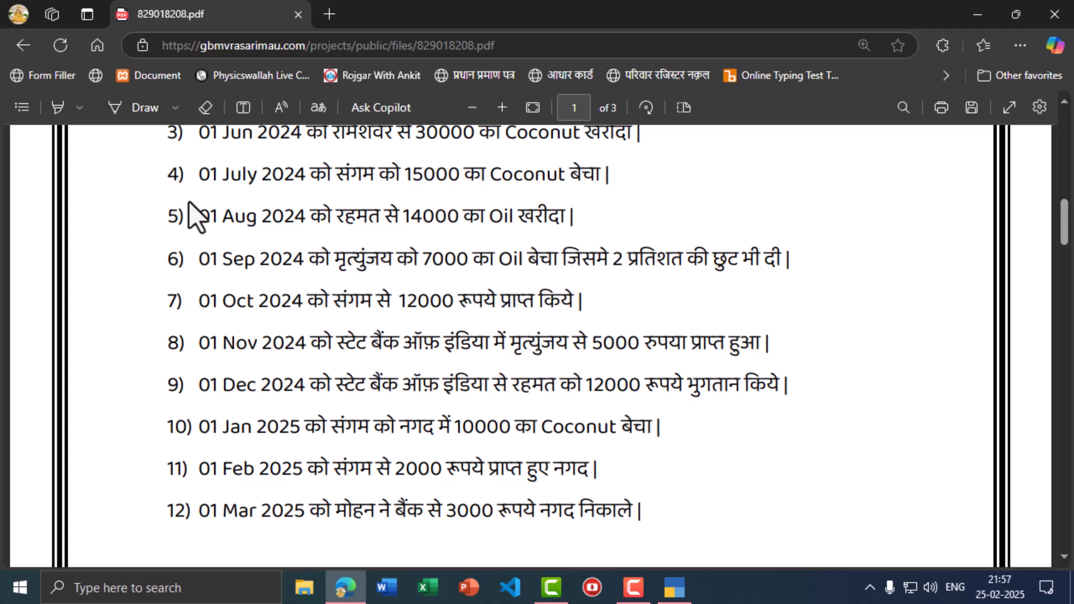
key(alt+Tab)
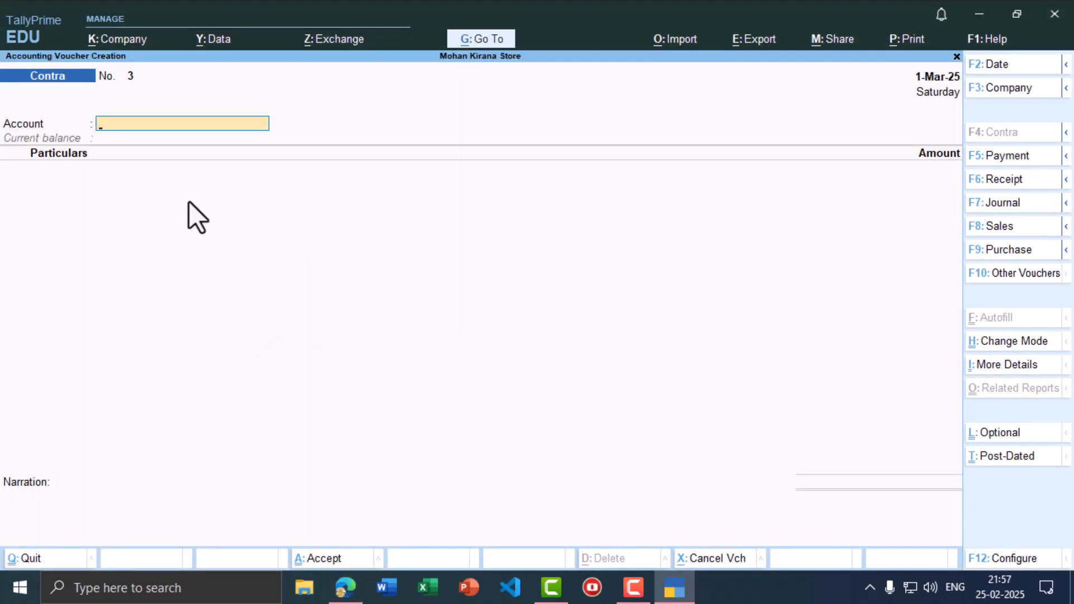
key(Escape)
- Quit to the Gateway of Tally and open the Balance Sheet
key(y)
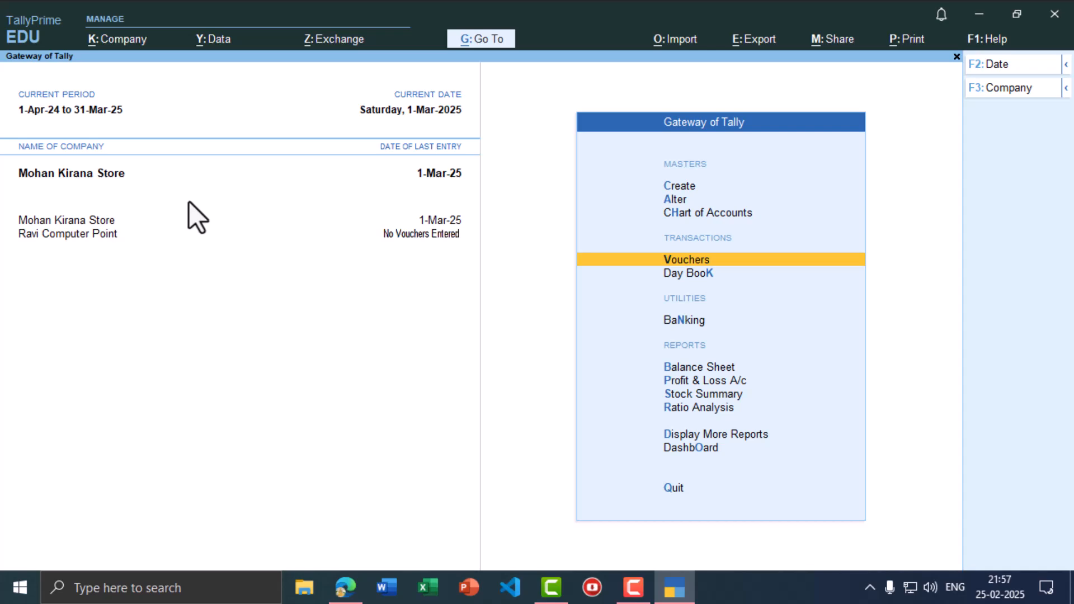
key(Down)
key(Down)
key(Down)
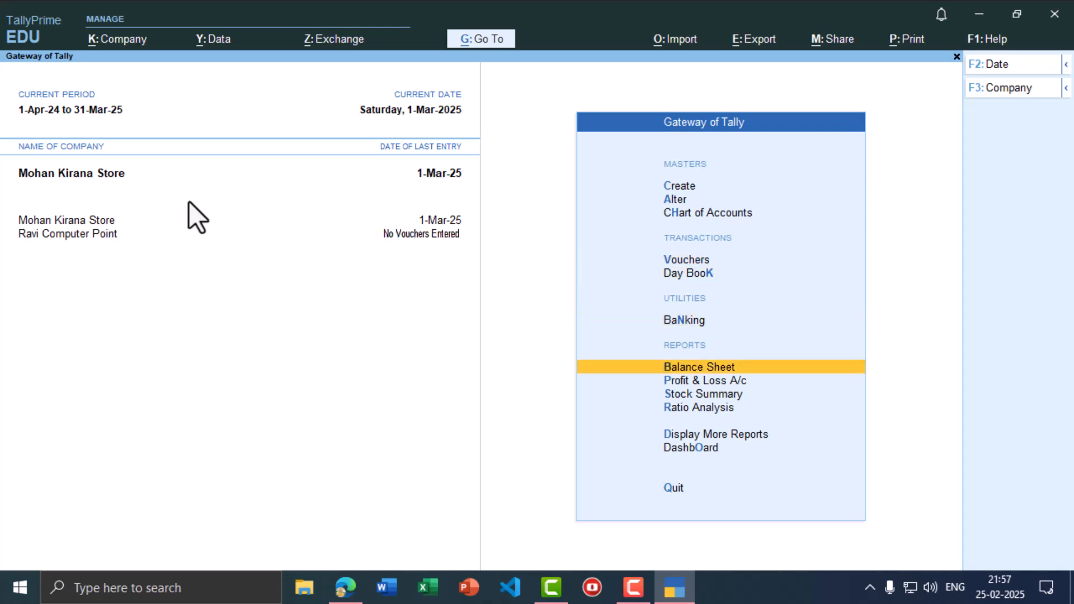
key(Return)
- Compare the Balance Sheet's 3,82,000 totals against the PDF answer
key(alt+Tab)
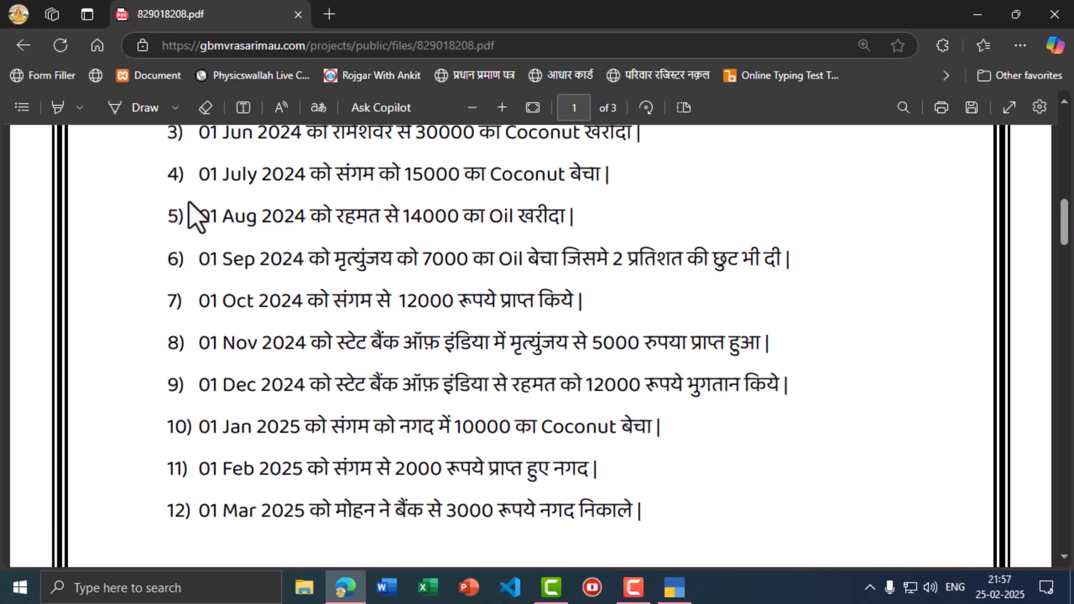
scroll(291, 370, down, 5)
scroll(291, 370, down, 3)
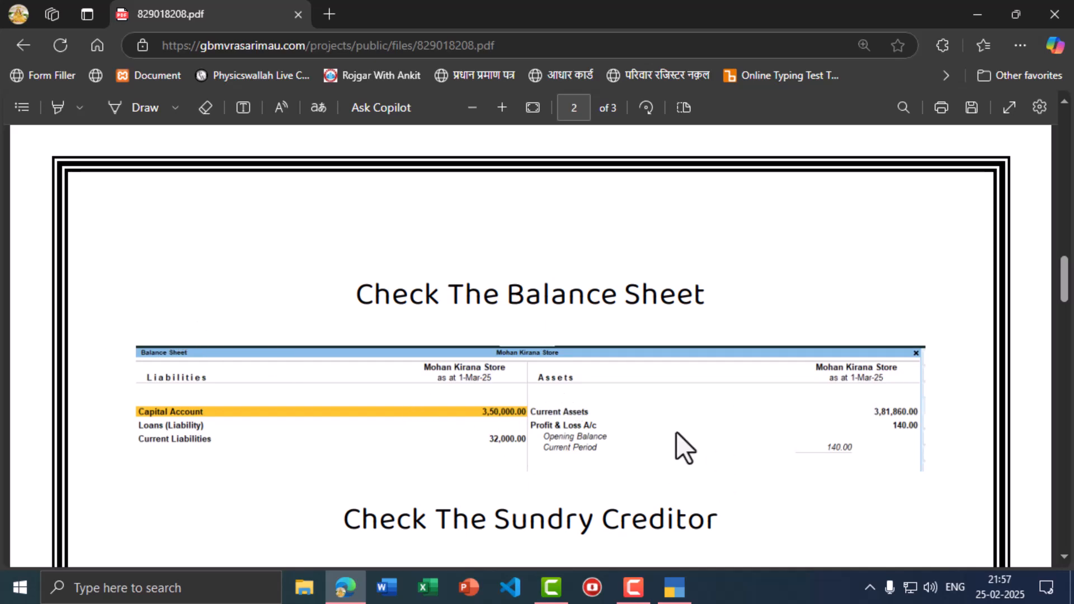
key(alt+Tab)
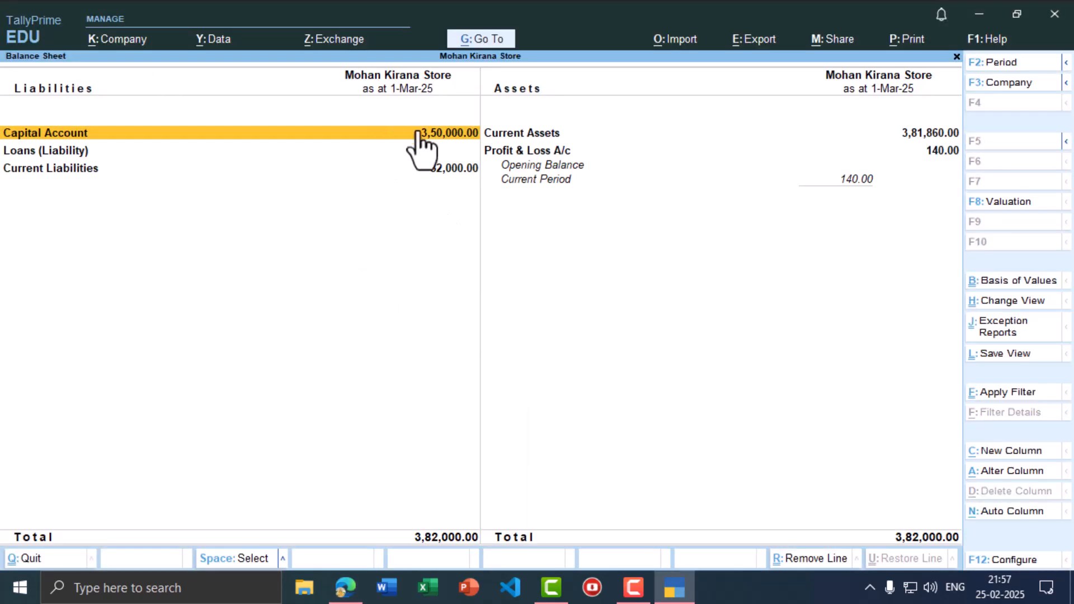
key(alt+Tab)
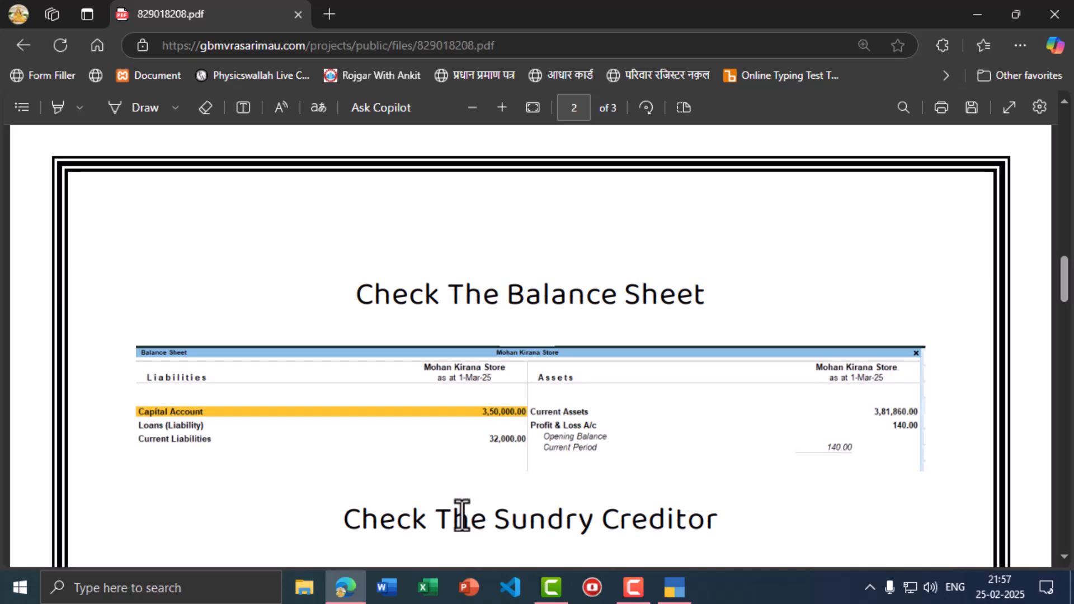
key(alt+Tab)
key(alt+Tab)
key(alt+Tab)
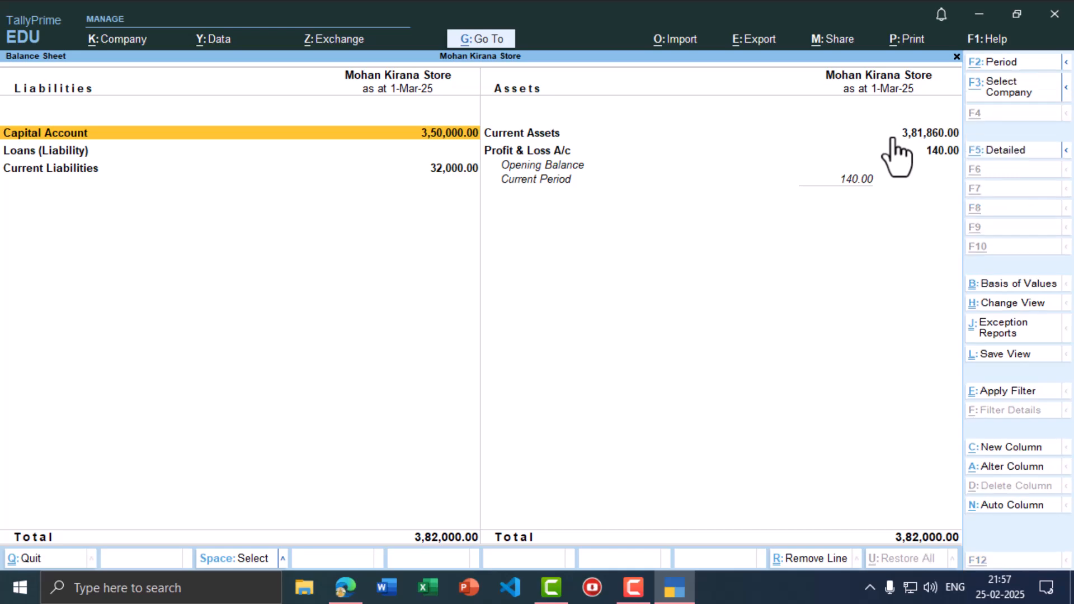
key(alt+Tab)
scroll(895, 451, down, 1)
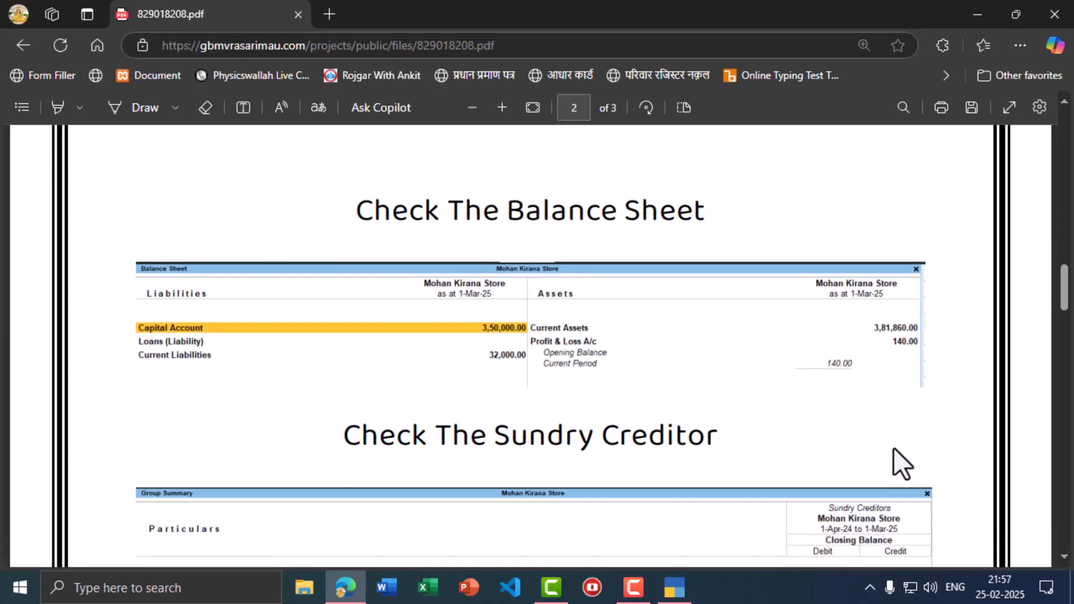
key(alt+Tab)
key(alt+Tab)
scroll(591, 341, down, 3)
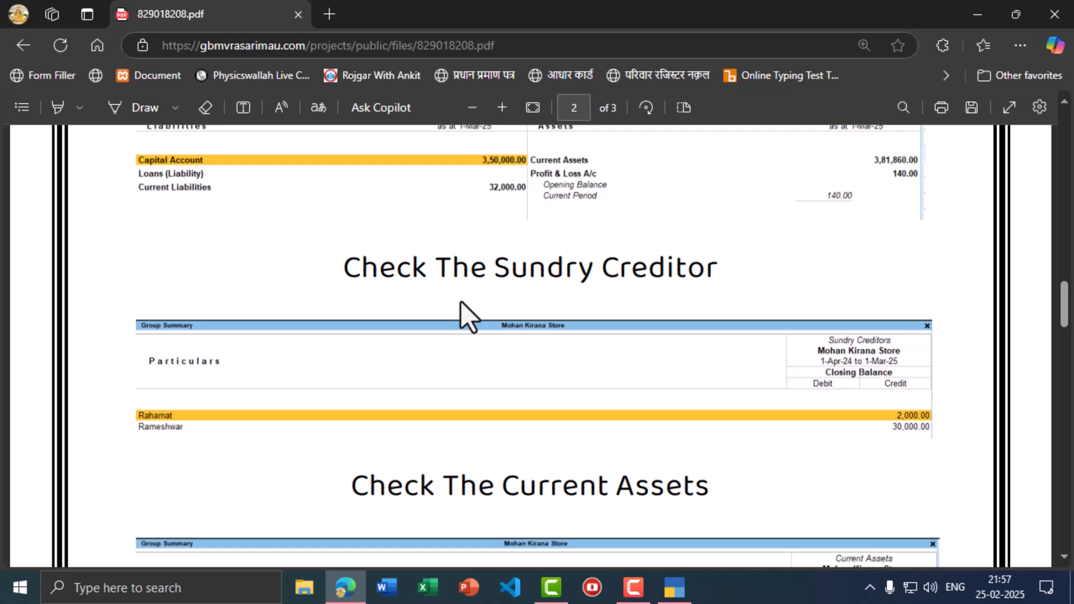
key(alt+Tab)
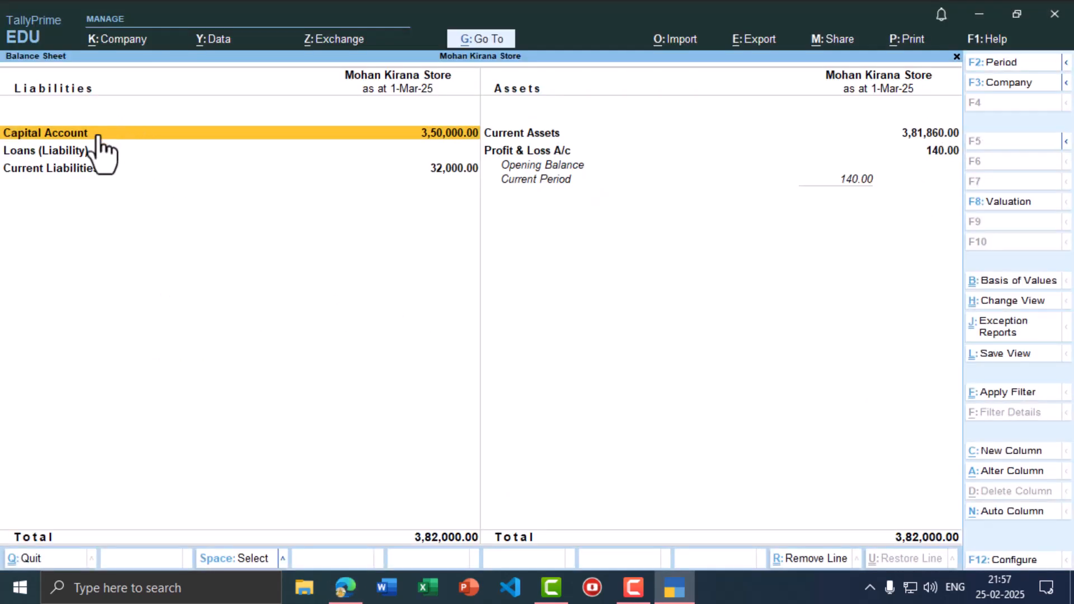
key(Down)
key(Down)
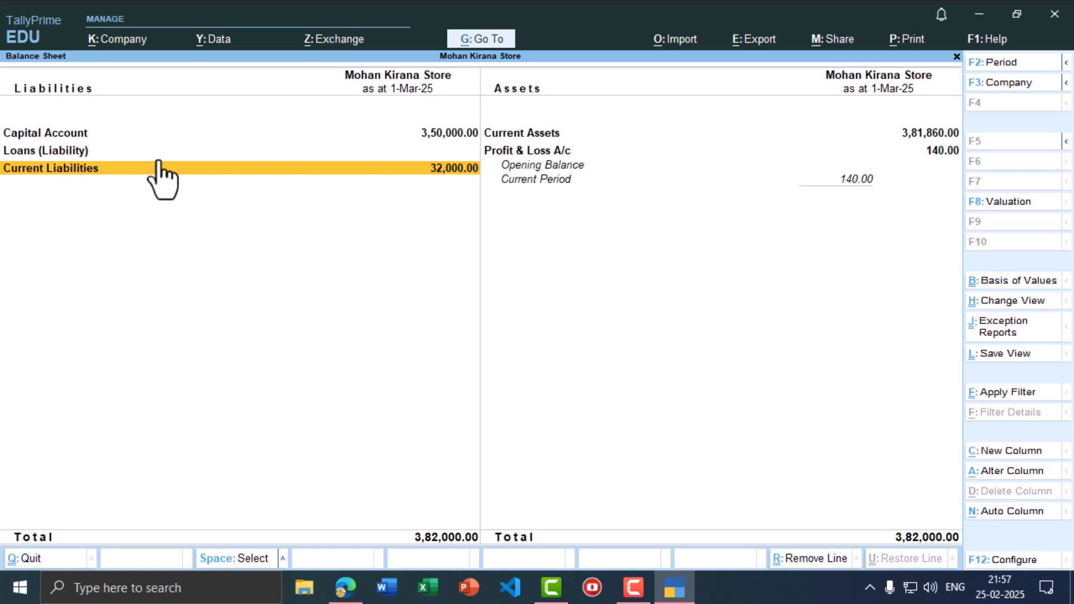
key(Return)
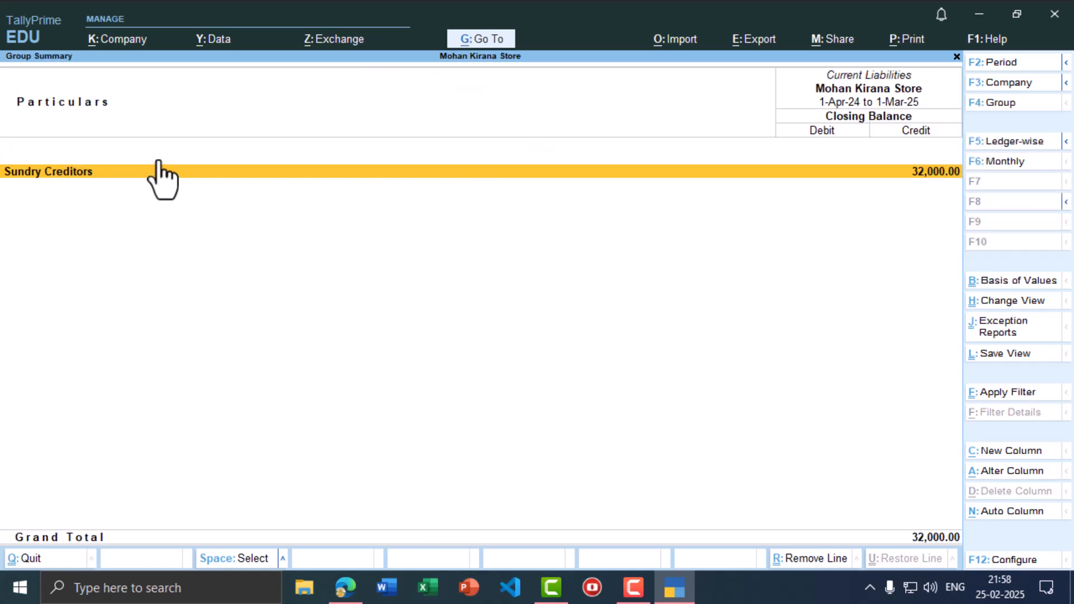
key(Return)
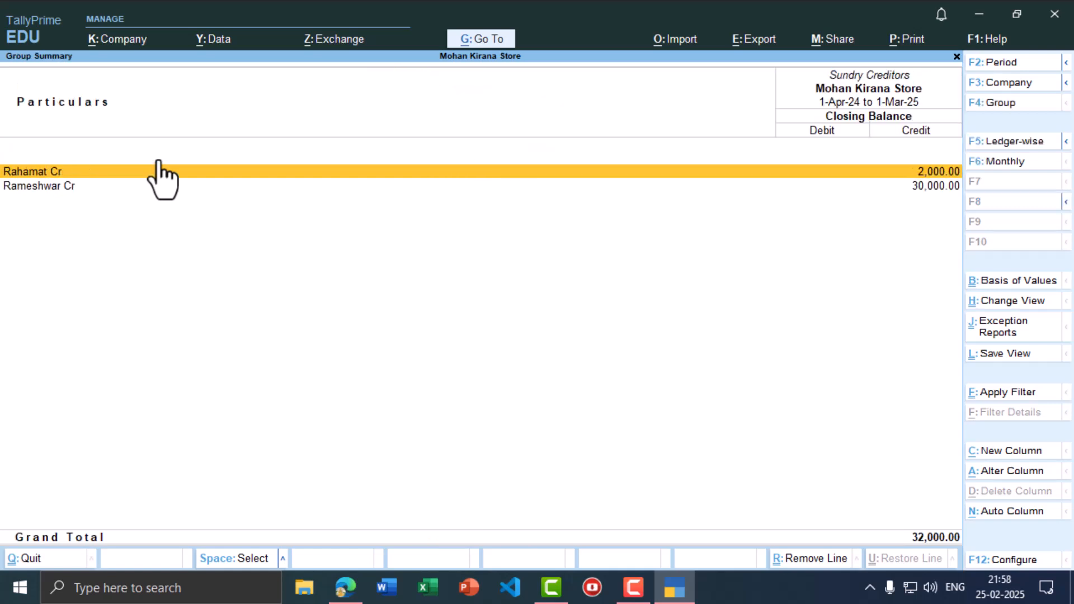
key(alt+Tab)
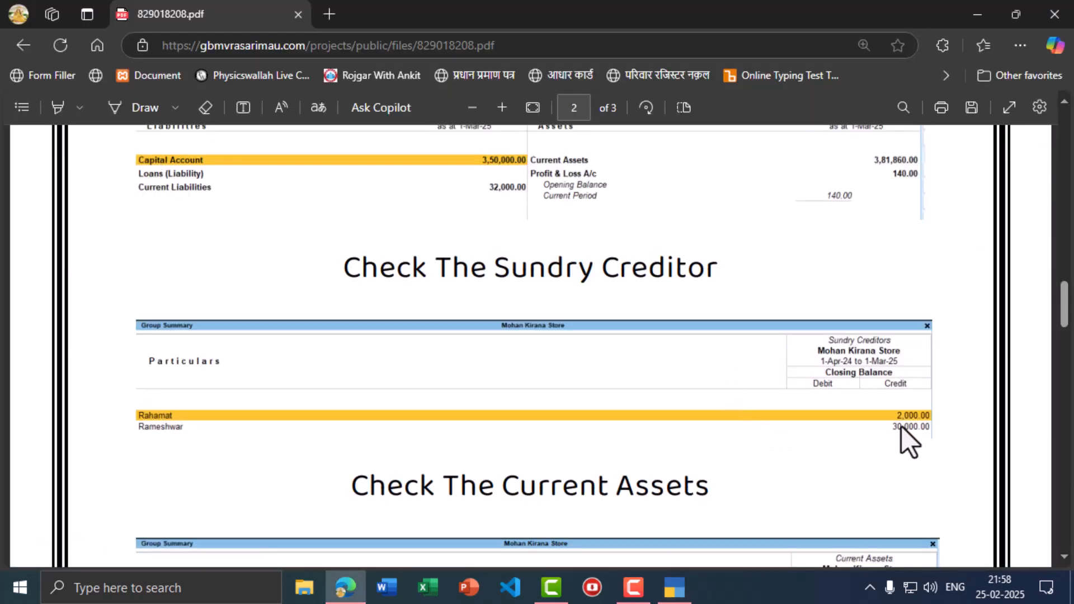
scroll(940, 434, down, 3)
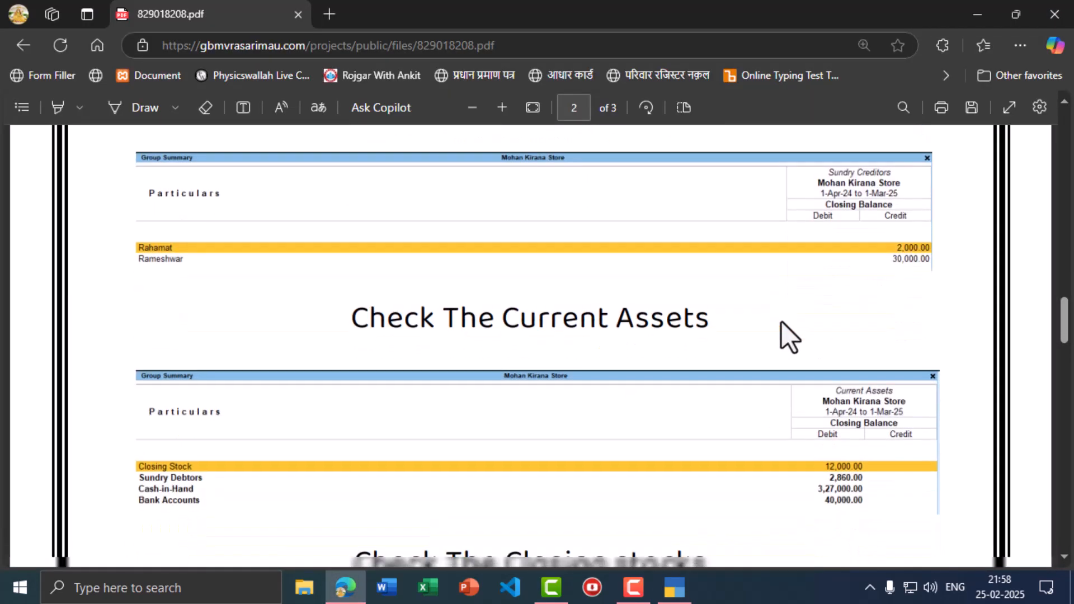
key(alt+Tab)
key(Escape)
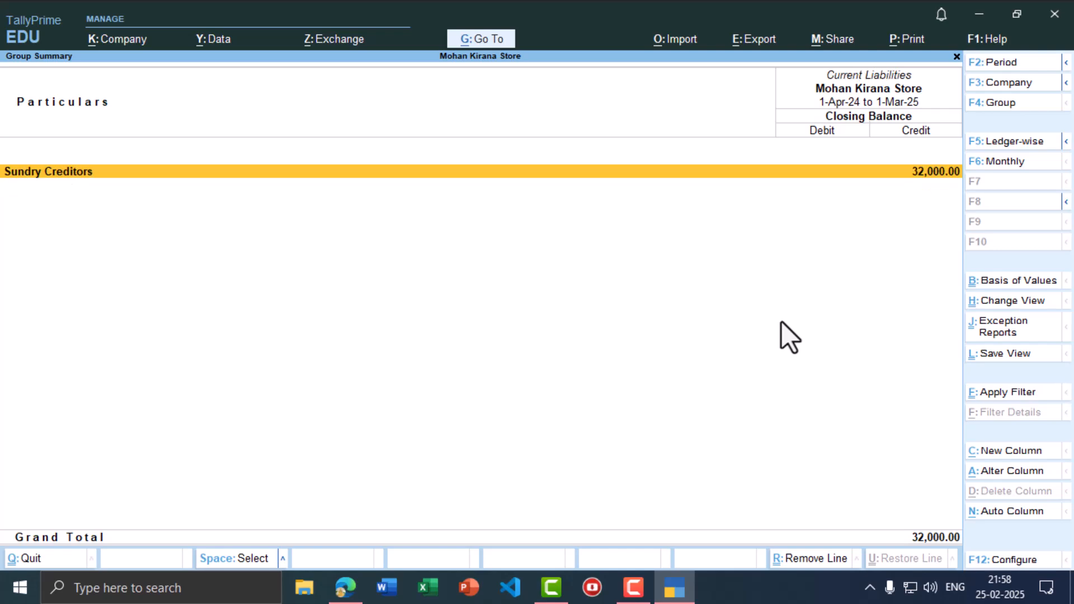
key(Escape)
key(alt+Tab)
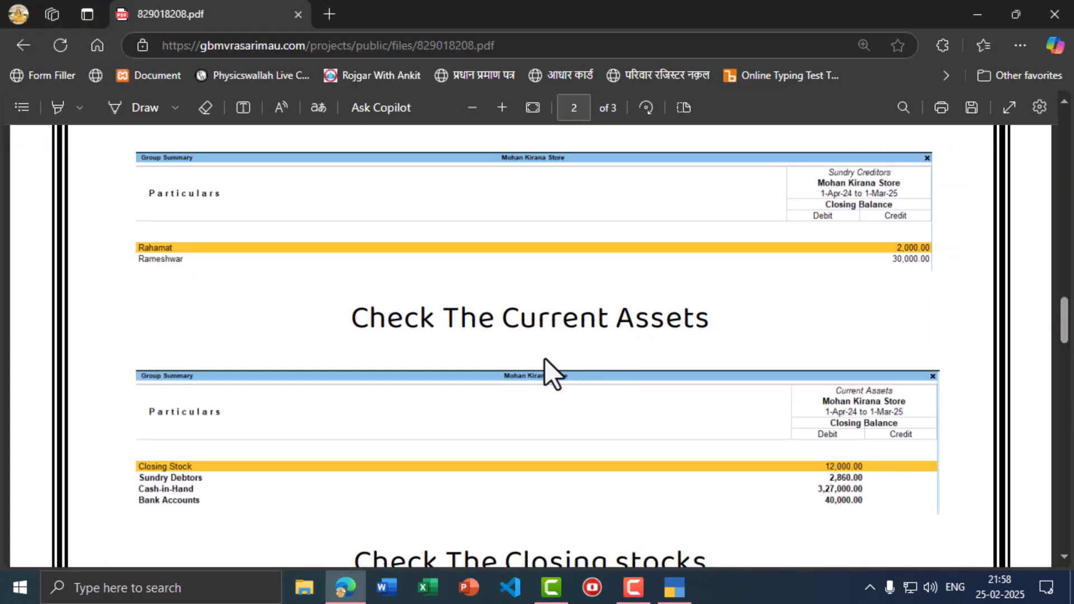
key(alt+Tab)
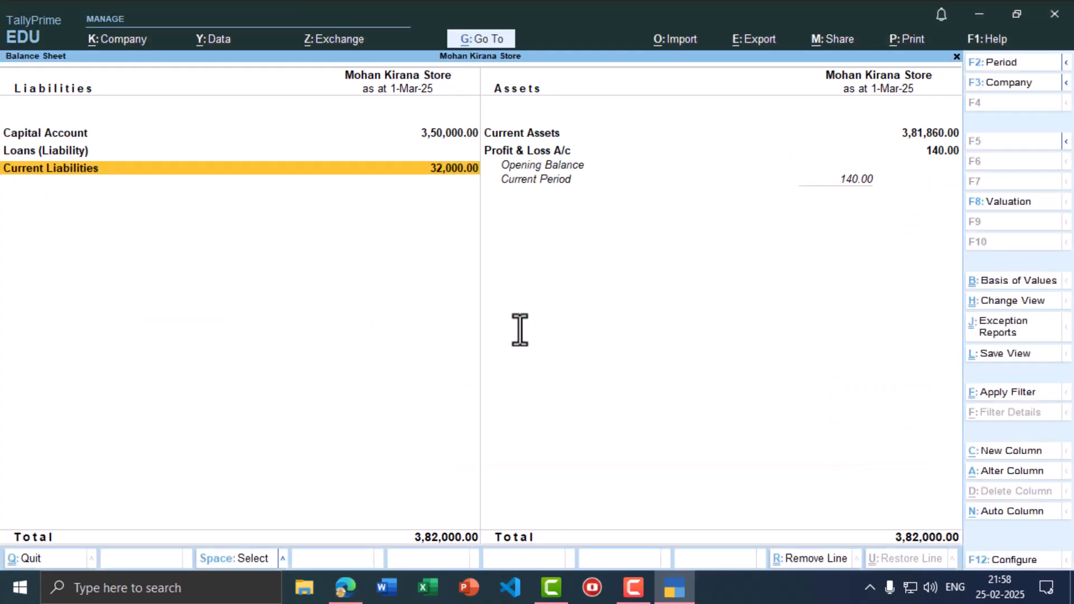
key(Up)
key(Up)
- Open the Current Assets breakdown and compare it with the PDF answer
key(Right)
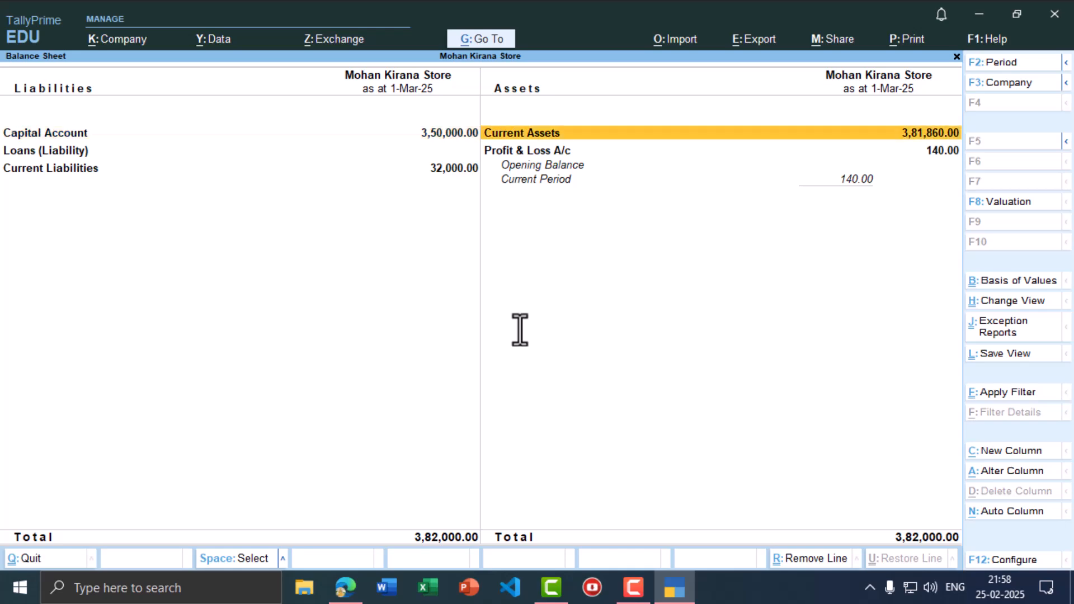
key(Return)
key(alt+Tab)
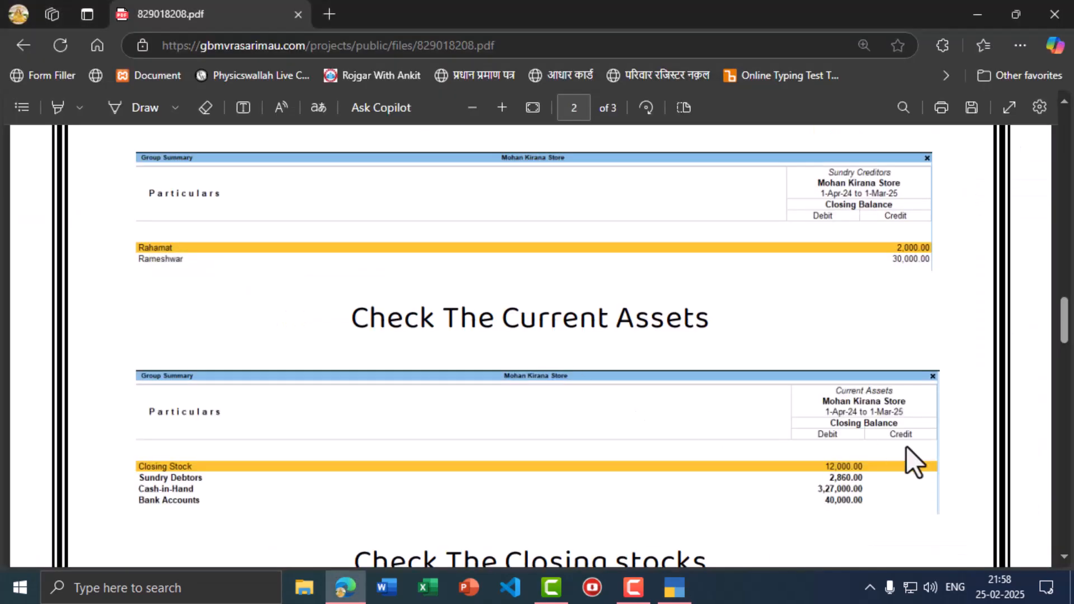
key(alt+Tab)
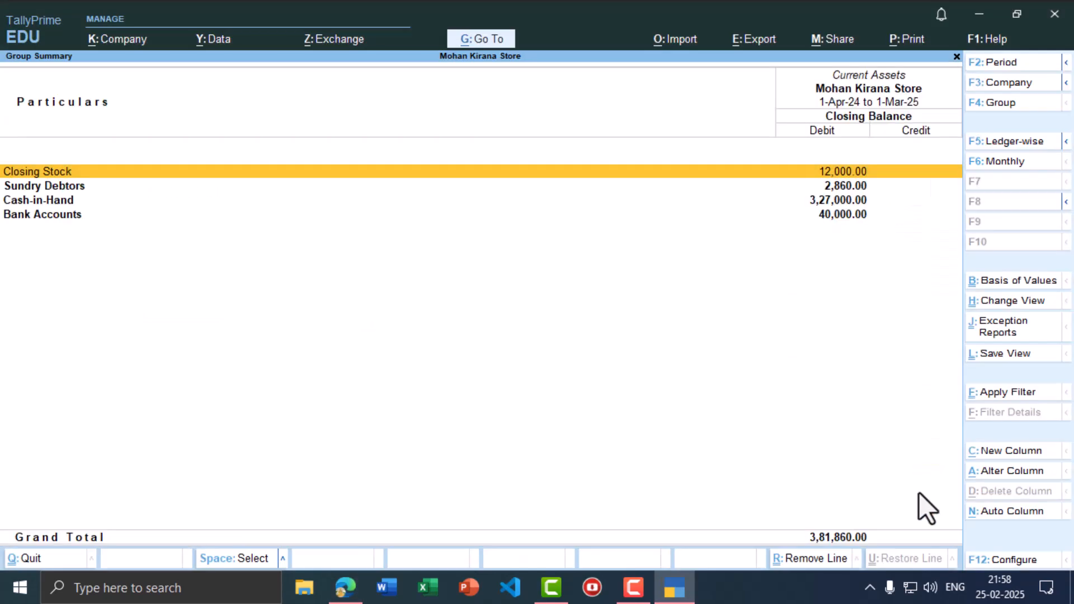
key(alt+Tab)
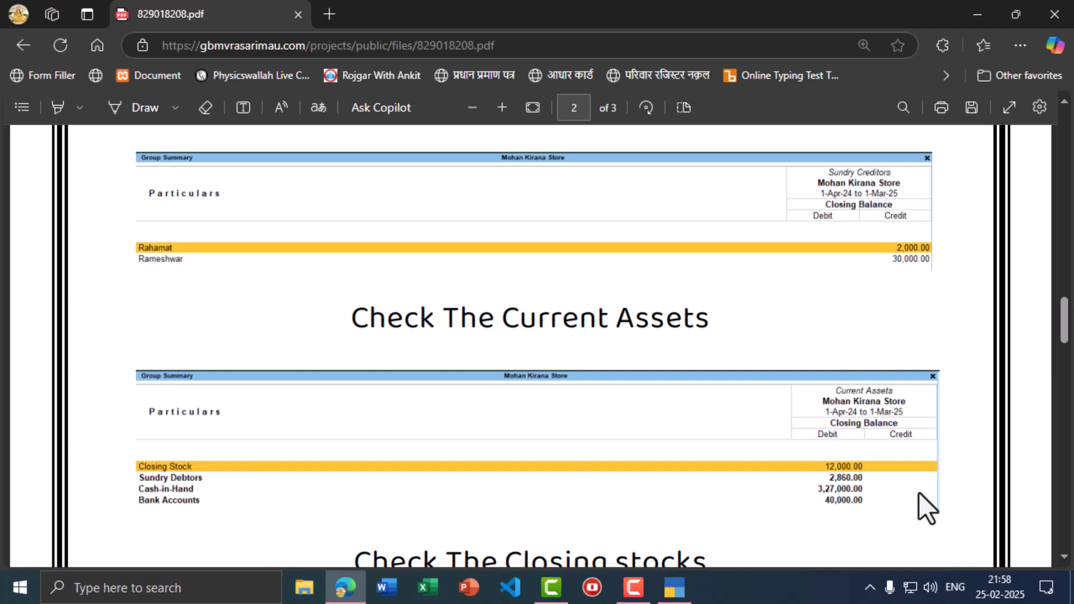
key(alt+Tab)
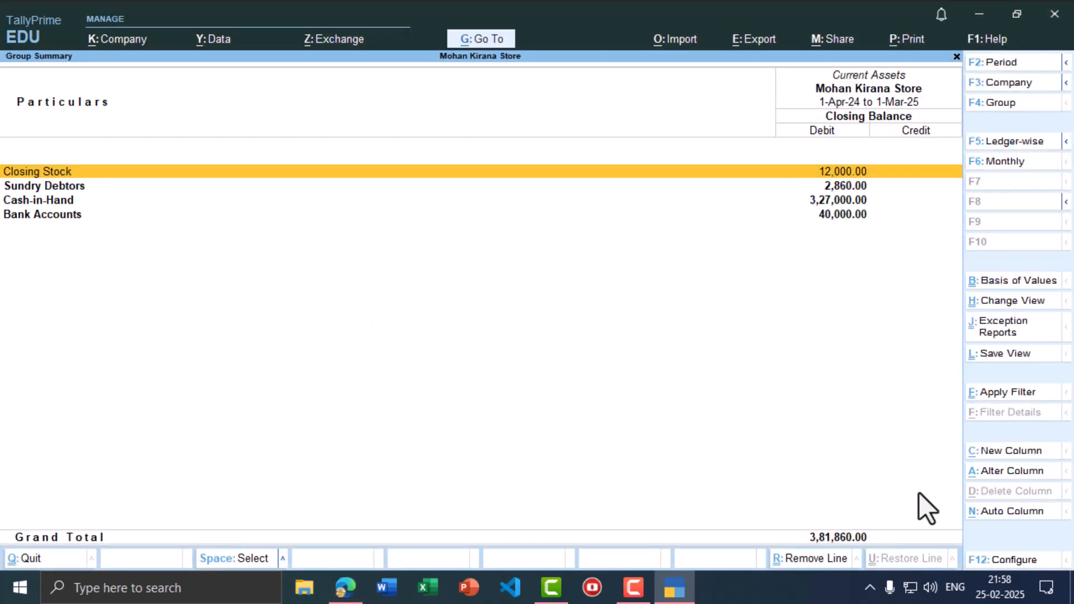
key(alt+Tab)
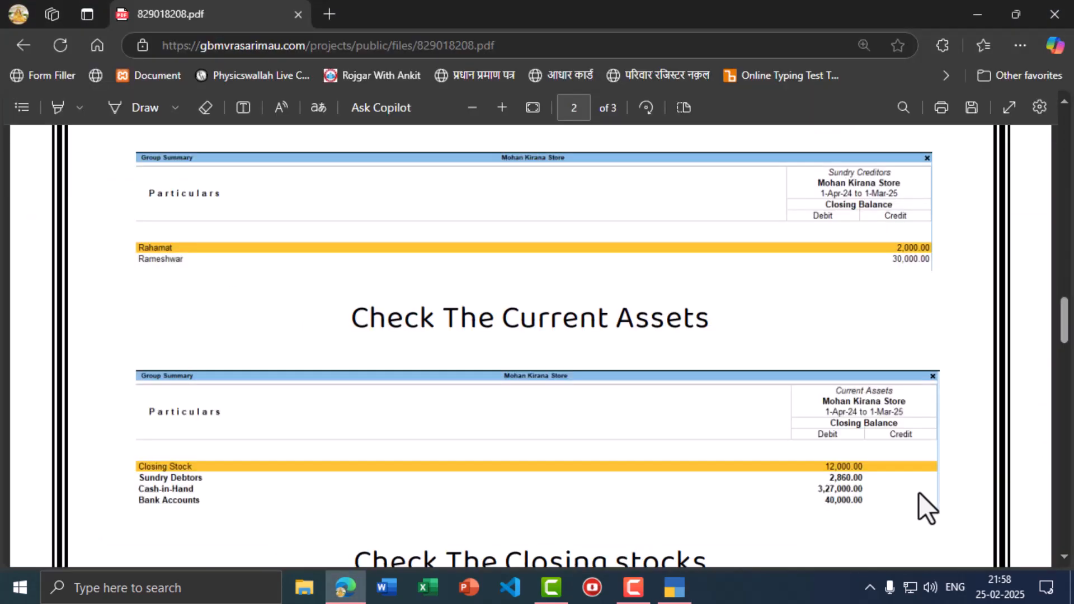
key(alt+Tab)
key(alt+Tab)
scroll(724, 361, down, 5)
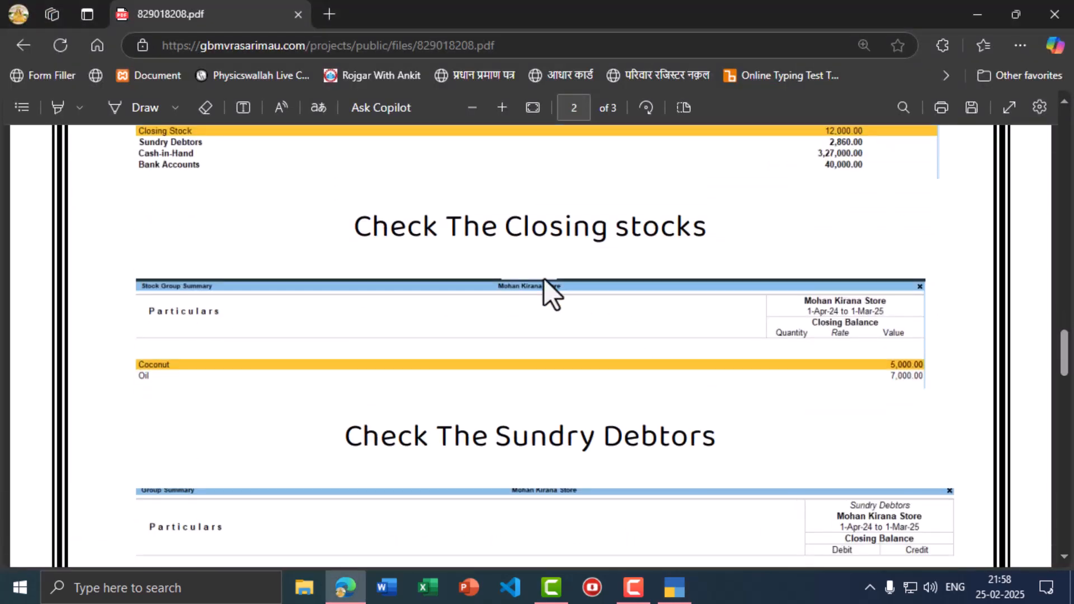
key(alt+Tab)
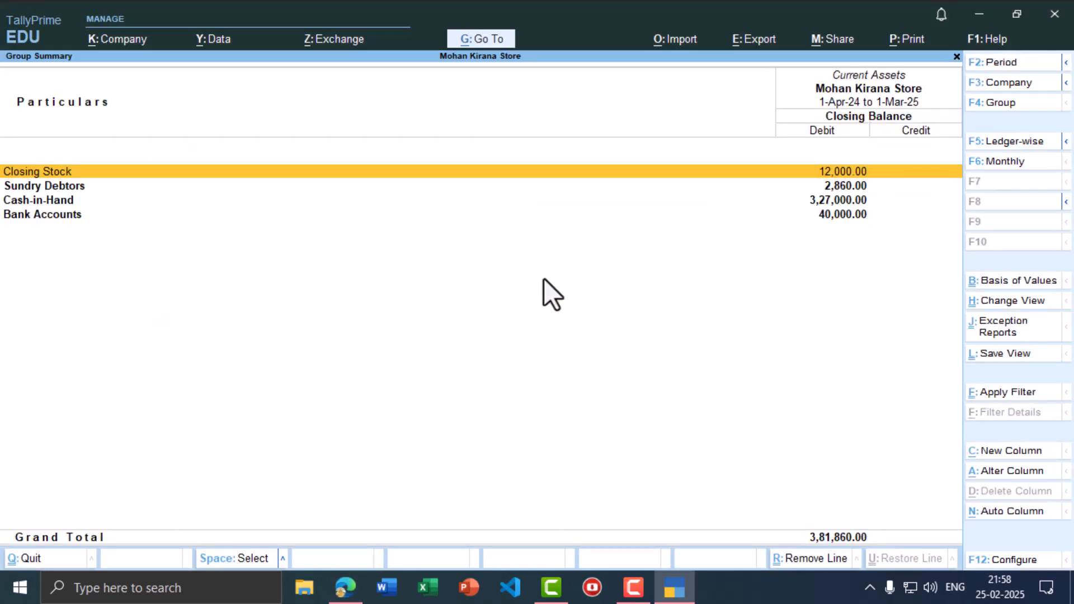
- Check the Closing Stock item breakdown against the PDF
key(Return)
key(alt+Tab)
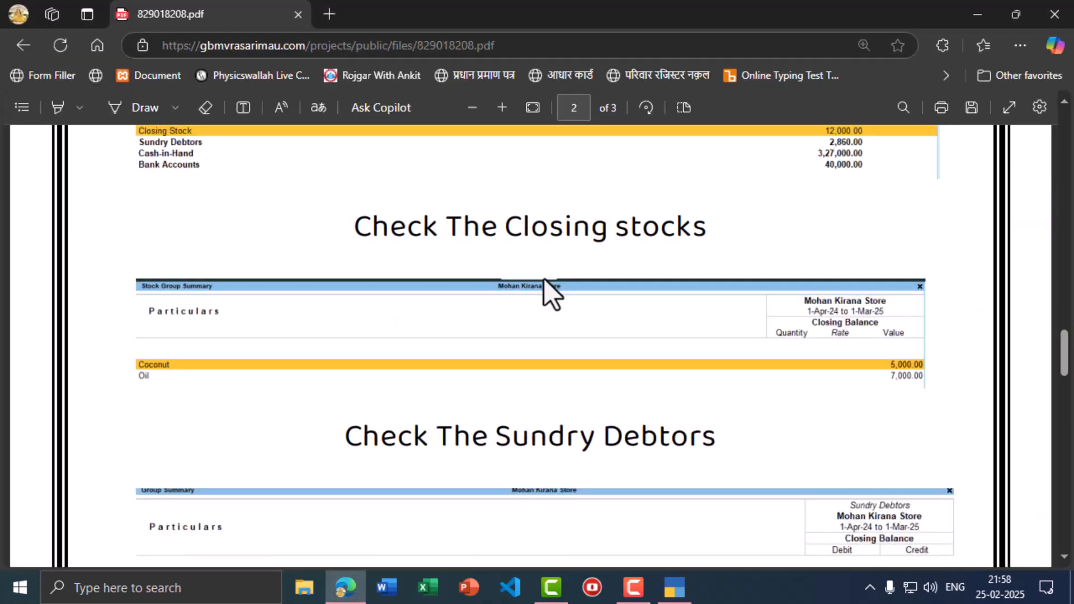
key(alt+Tab)
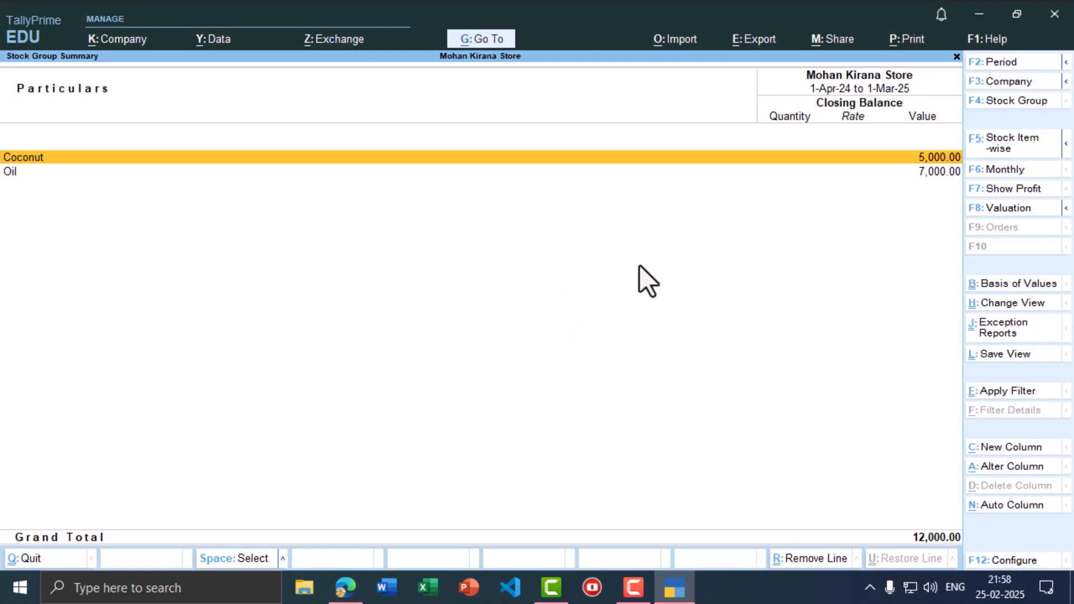
key(alt+Tab)
scroll(595, 357, down, 1)
scroll(589, 362, down, 1)
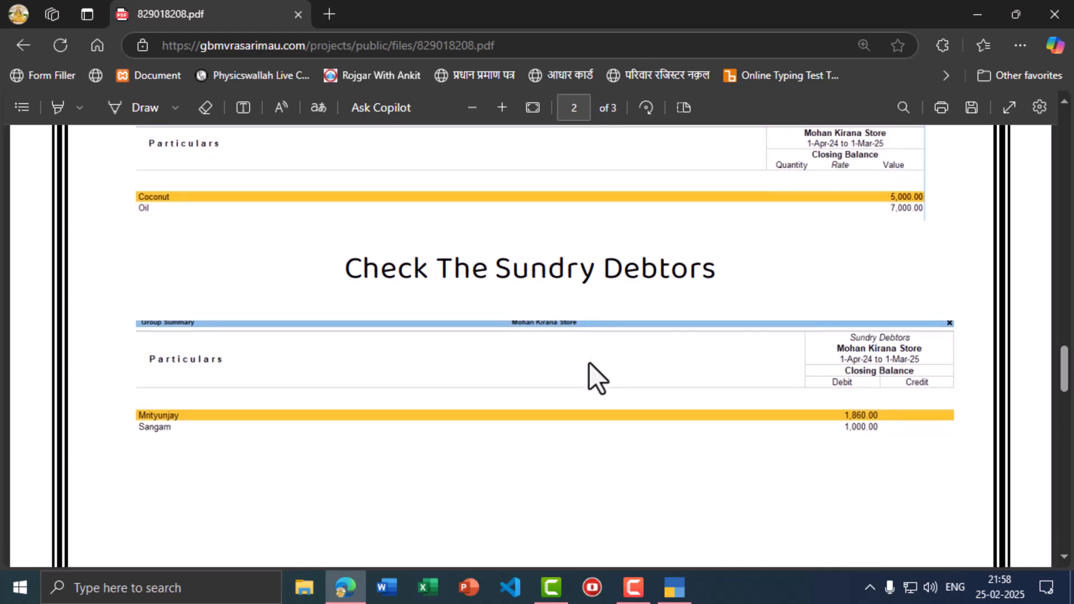
key(alt+Tab)
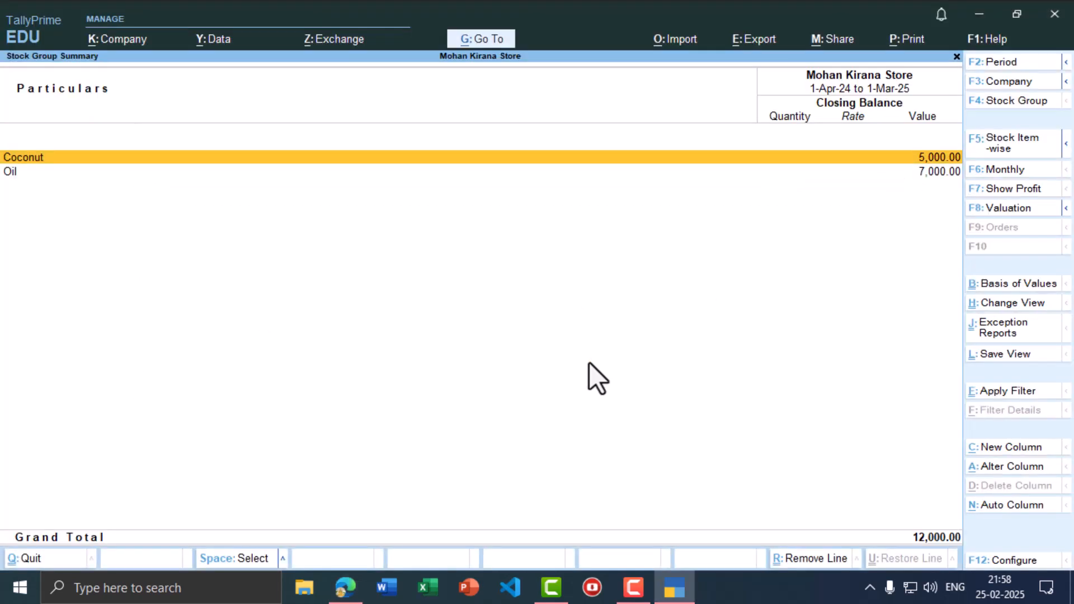
key(Escape)
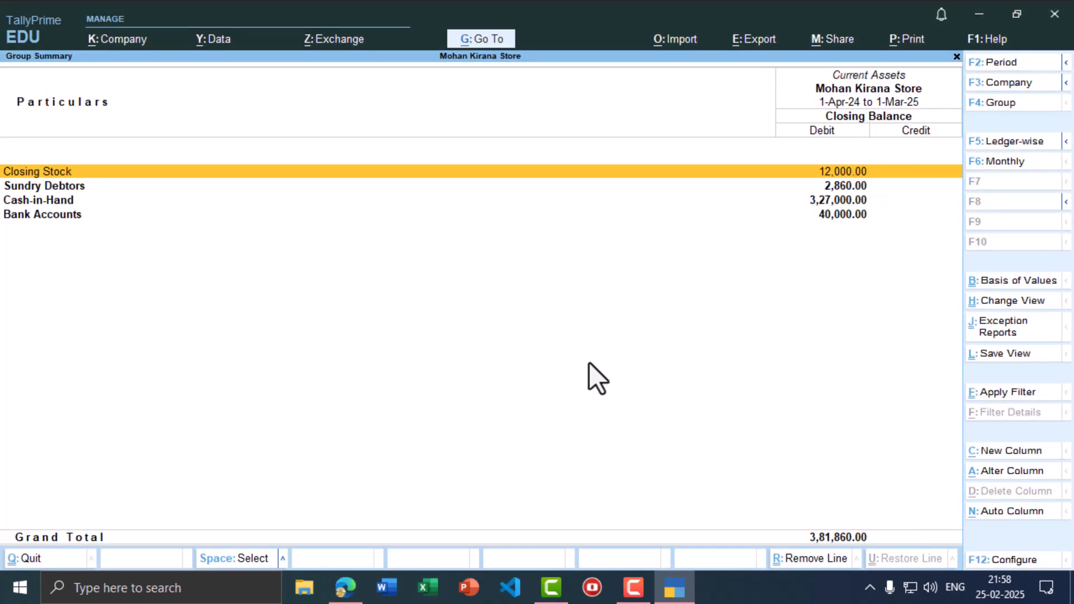
- Verify Sundry Debtors total 2,860 against the PDF answer
key(Down)
key(Return)
key(alt+Tab)
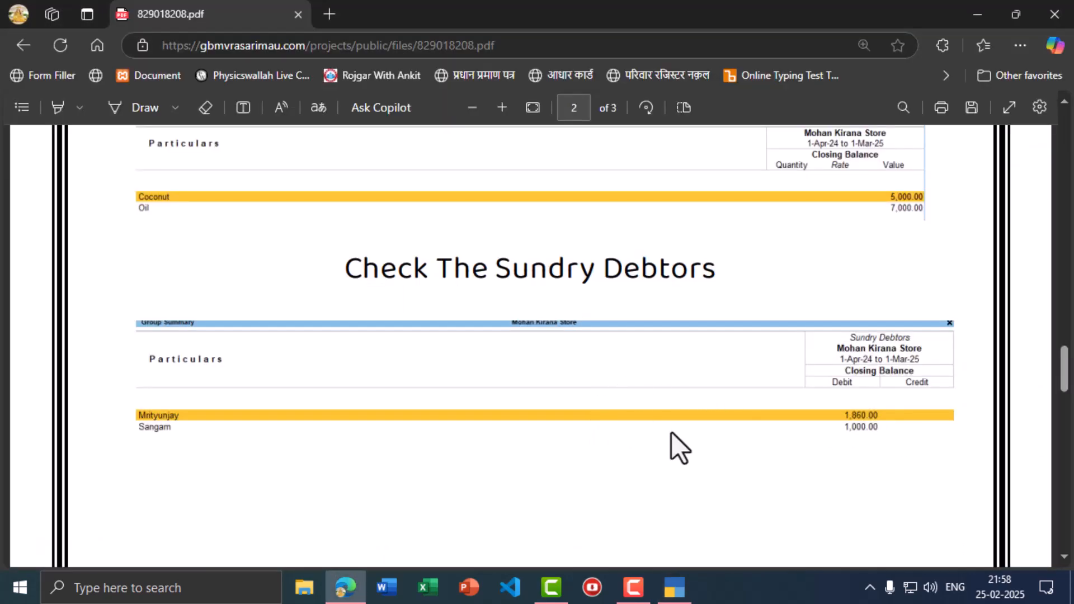
key(alt+Tab)
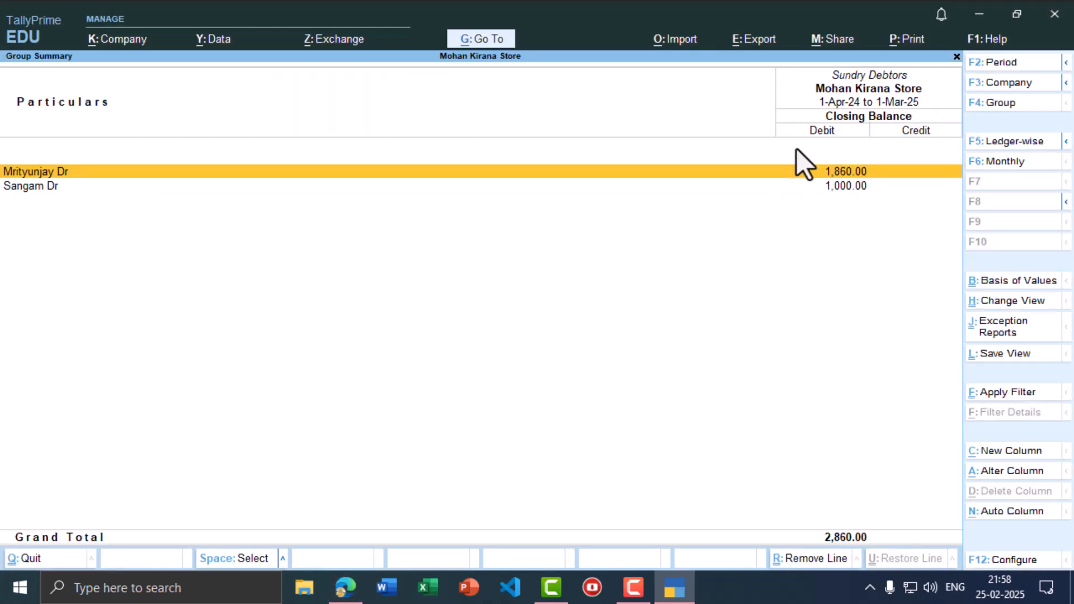
key(alt+Tab)
key(alt+Tab)
key(Escape)
key(alt+Tab)
scroll(783, 335, down, 5)
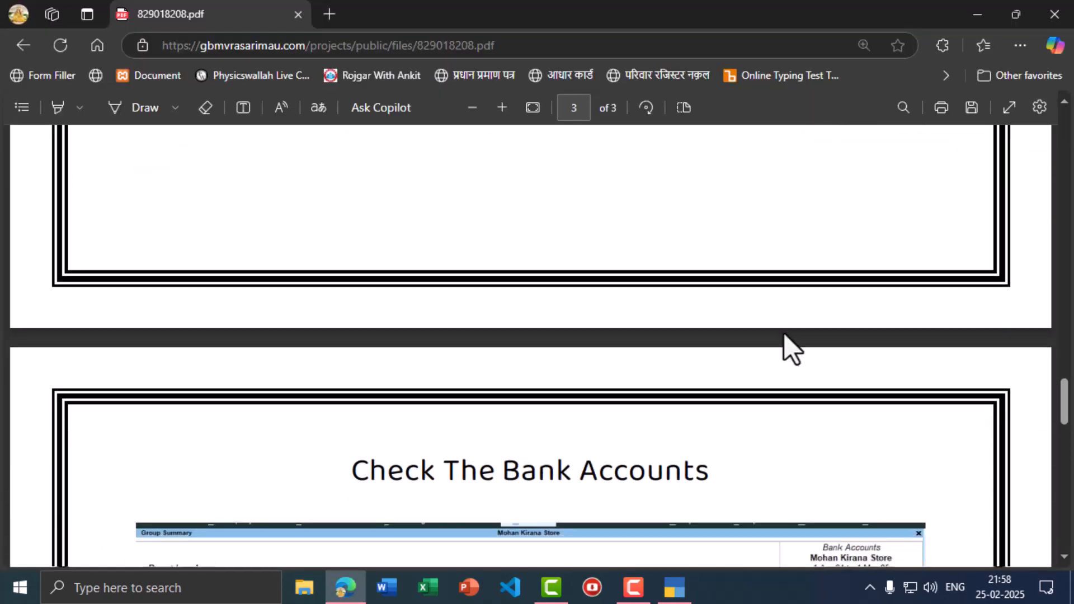
scroll(783, 335, down, 5)
key(alt+Tab)
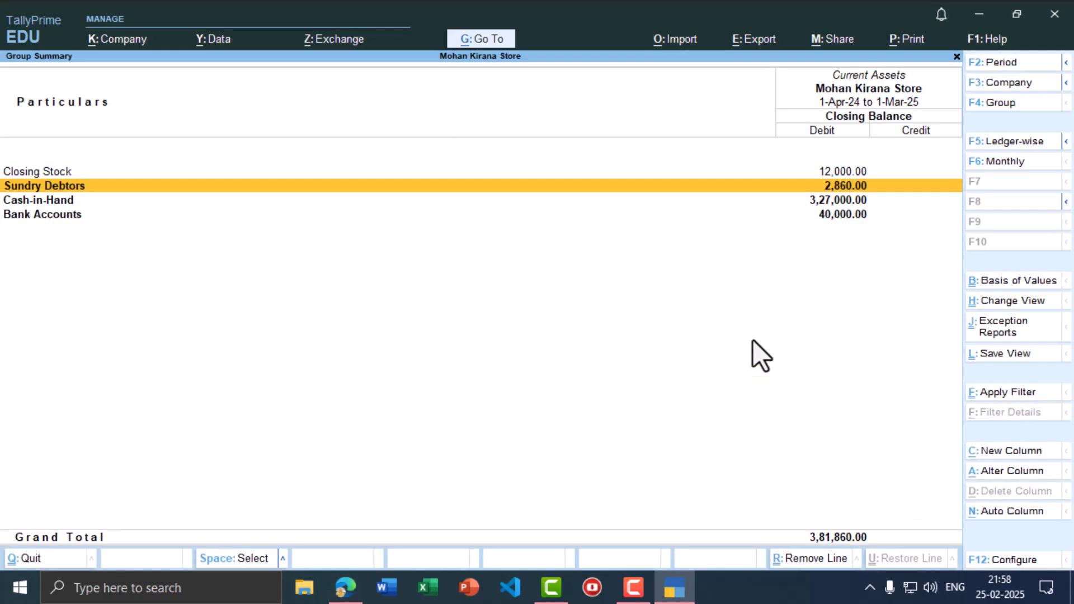
- Verify Bank Accounts shows State Bank at 40,000, then return to the Balance Sheet
key(Down)
key(Down)
key(Return)
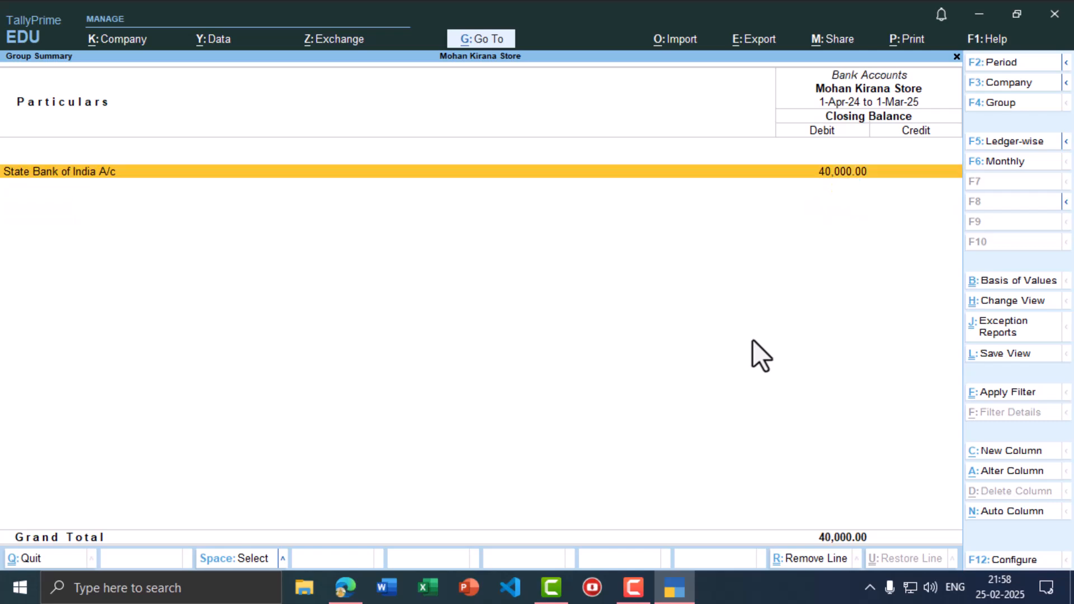
key(alt+Tab)
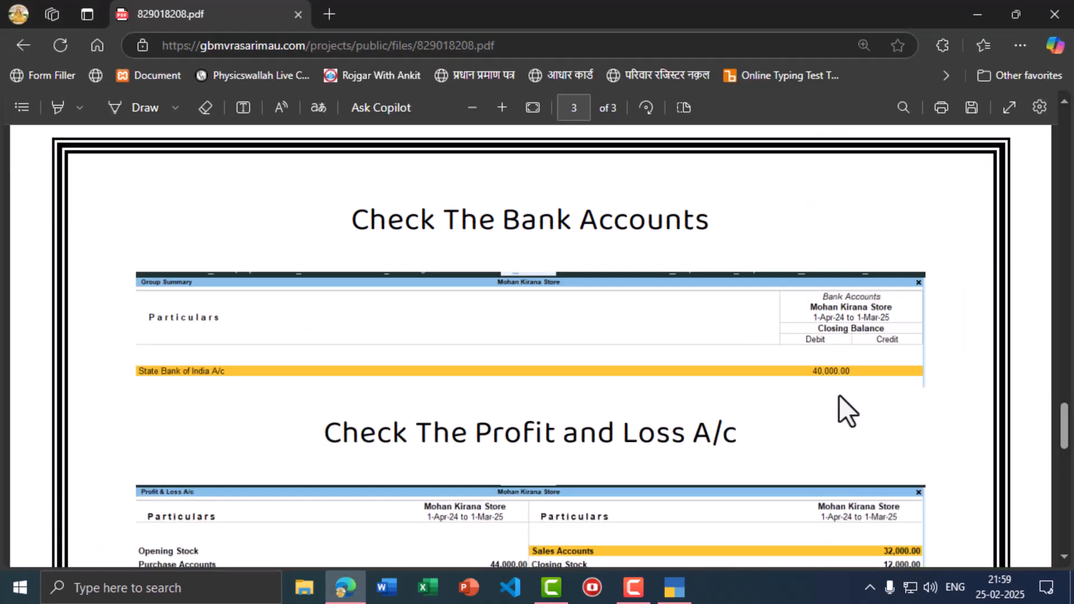
scroll(834, 382, down, 2)
key(alt+Tab)
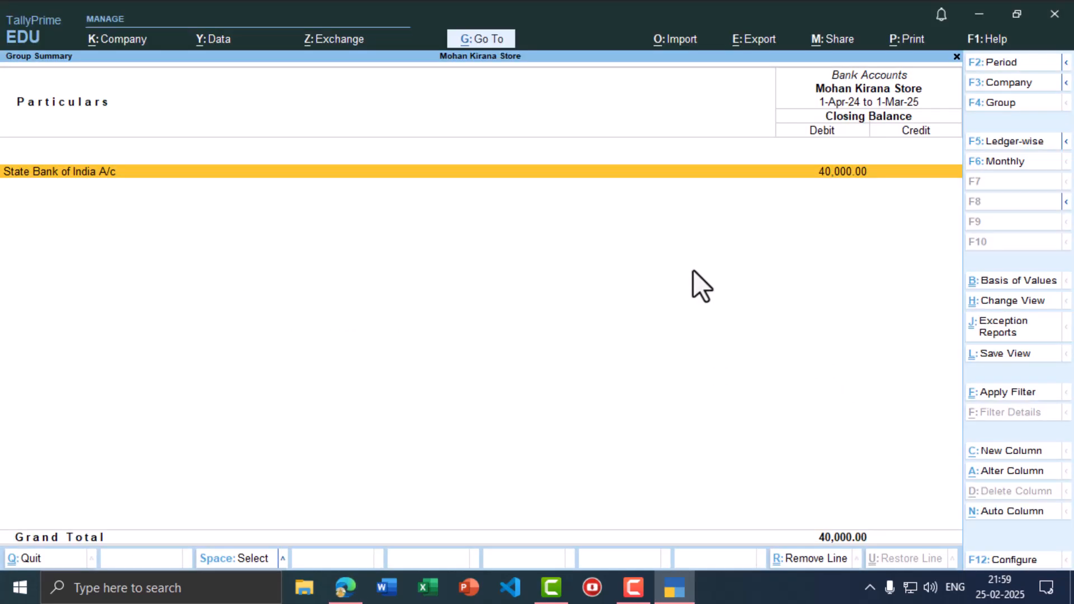
key(Escape)
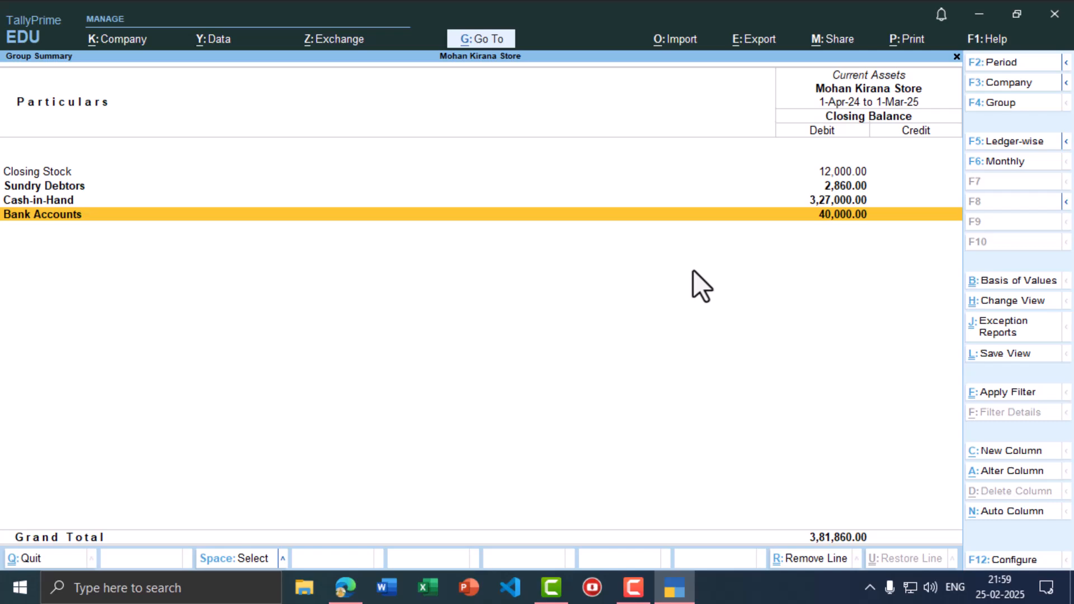
key(Escape)
- Open the Profit & Loss A/c and check its ₹32,000 sales and ₹140 Nett Loss against the PDF
key(Down)
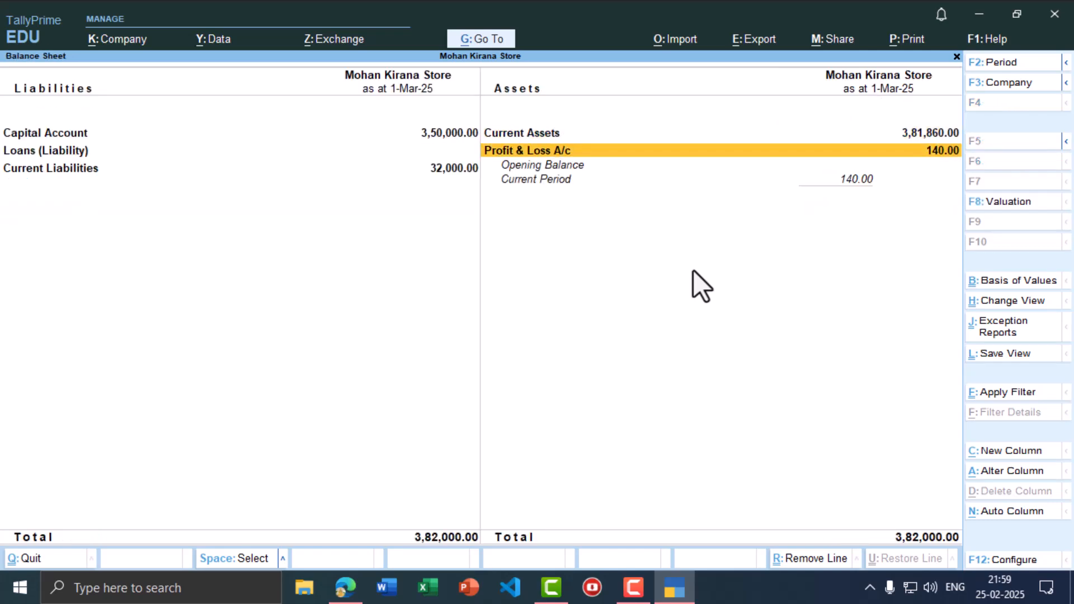
key(Return)
key(alt+Tab)
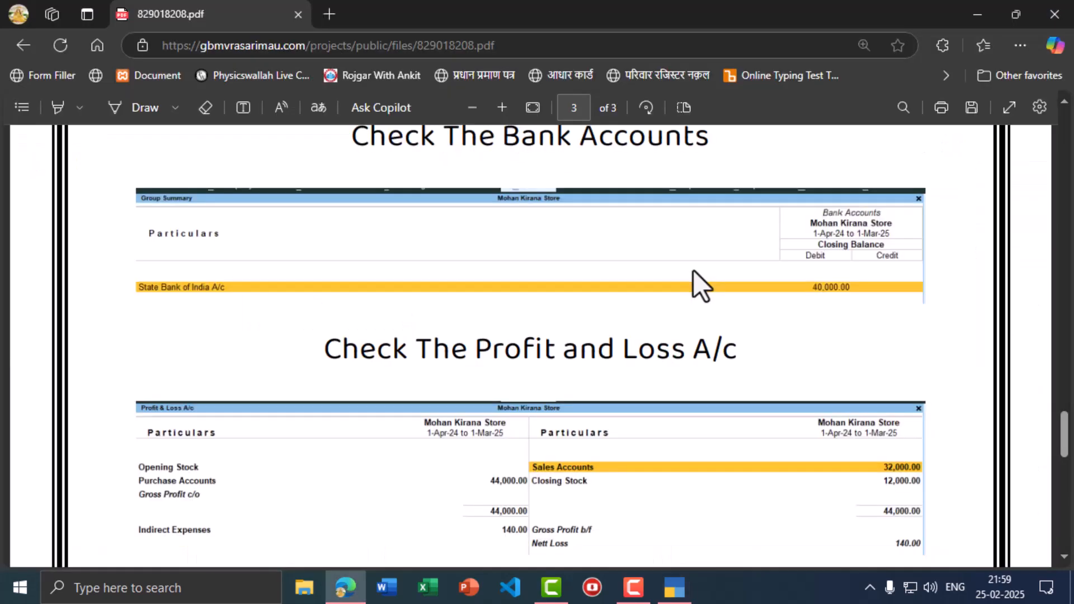
scroll(693, 270, down, 3)
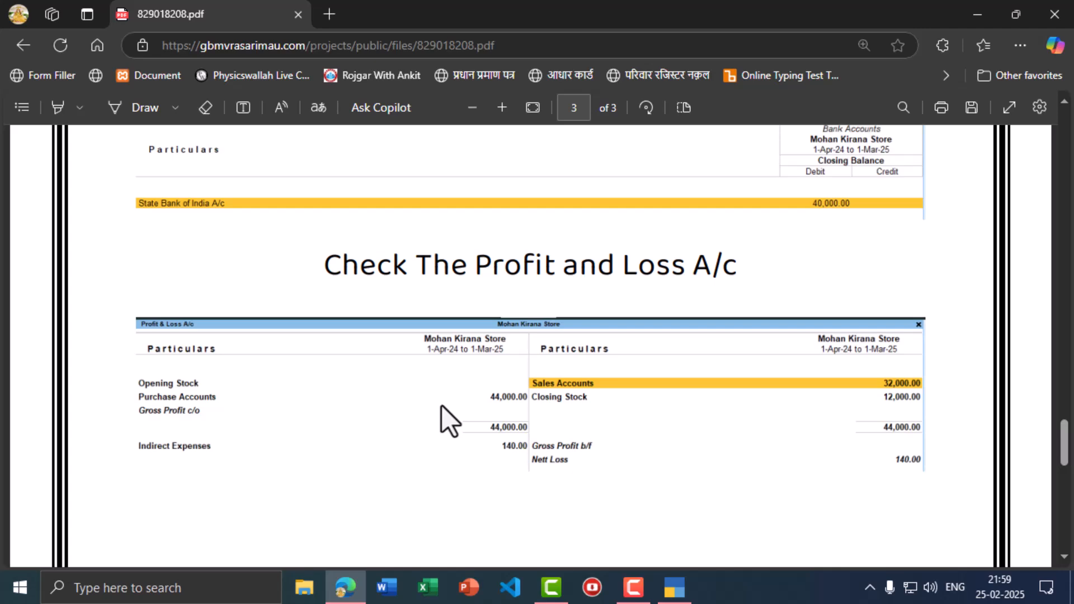
key(alt+Tab)
key(alt+Tab)
key(alt+Tab)
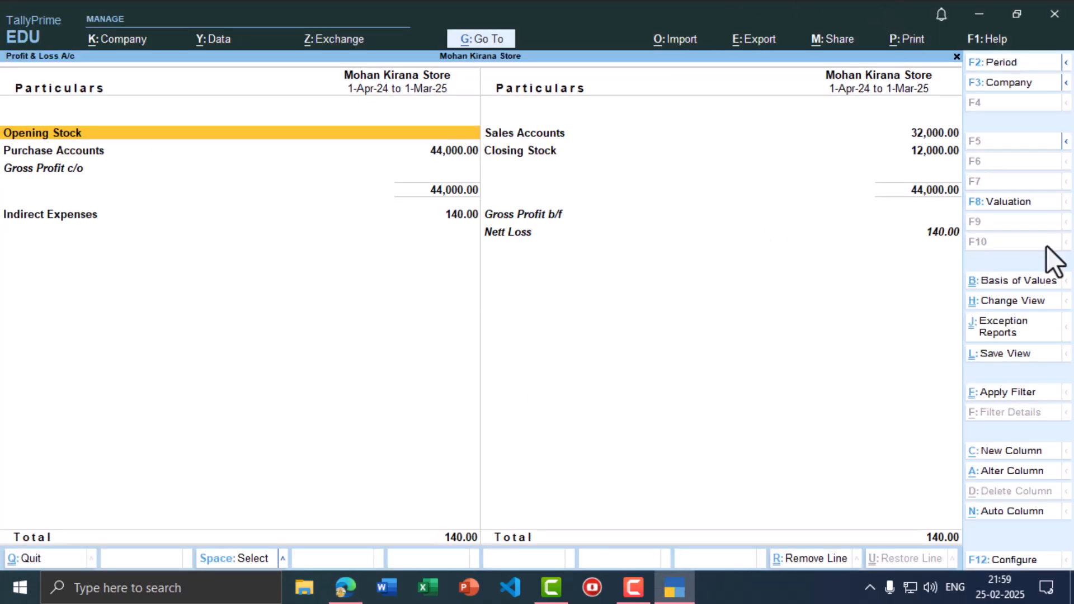
key(alt+Tab)
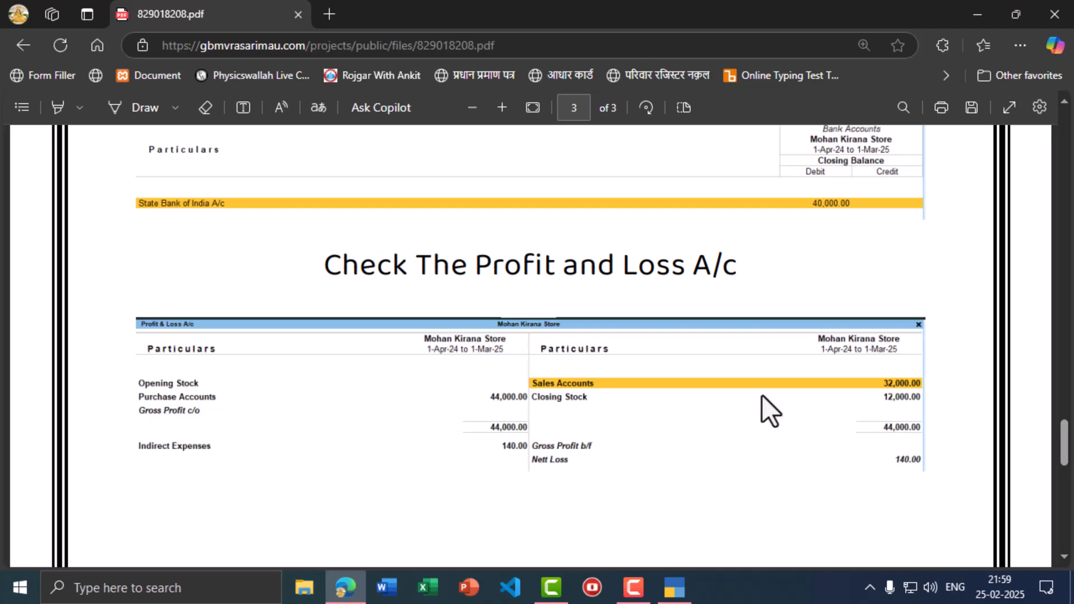
key(alt+Tab)
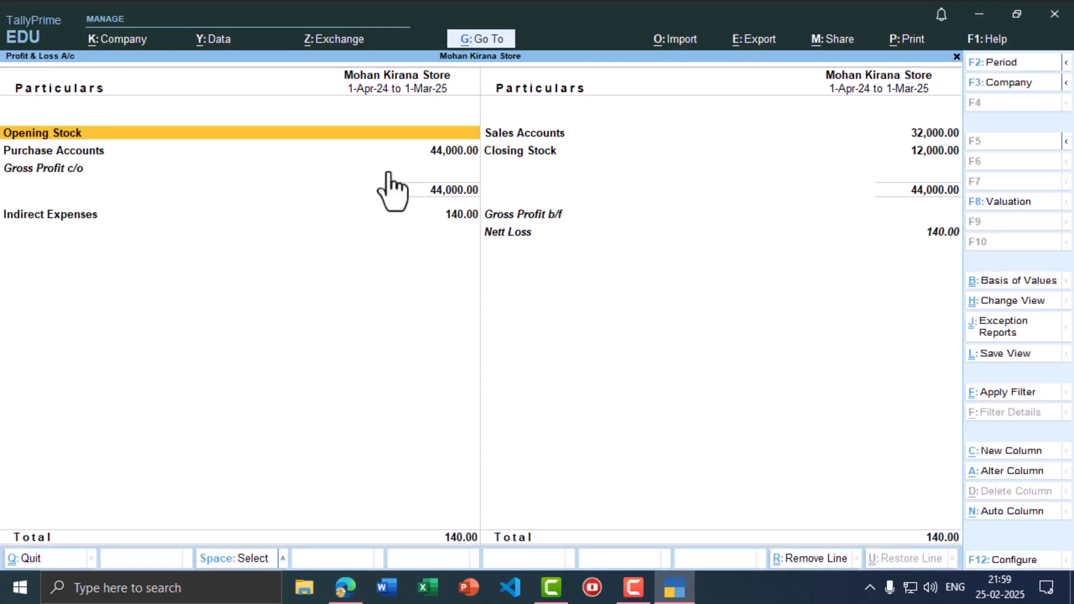
key(alt+Tab)
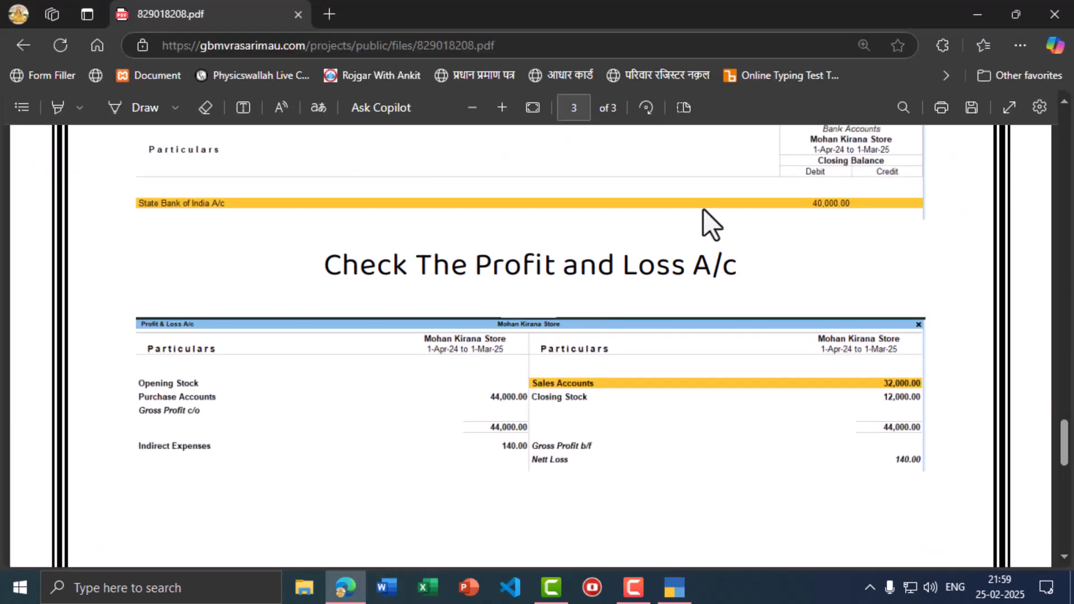
key(alt+Tab)
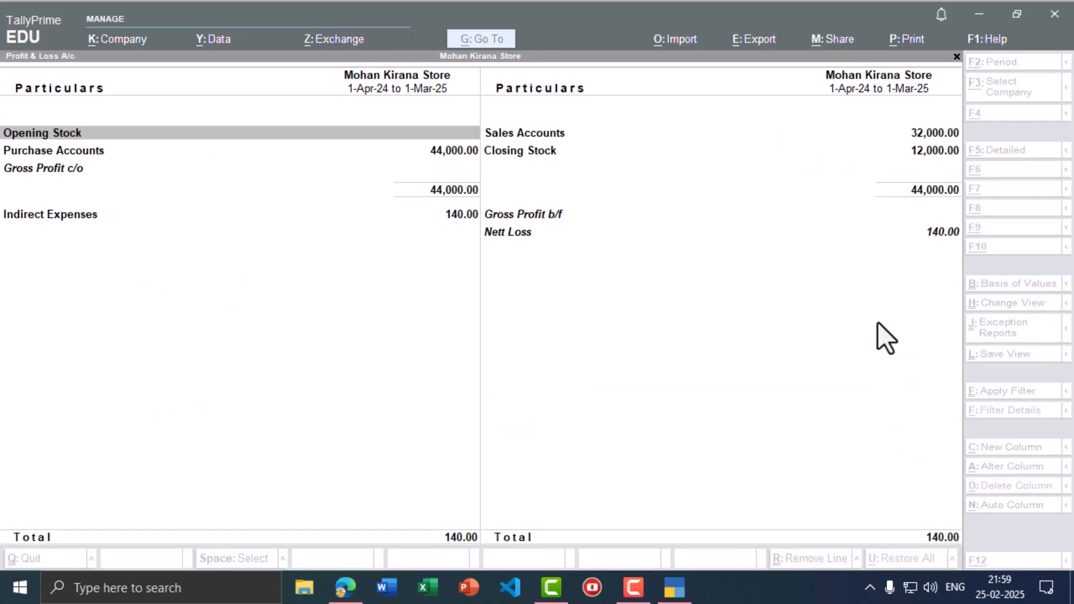
key(alt+Tab)
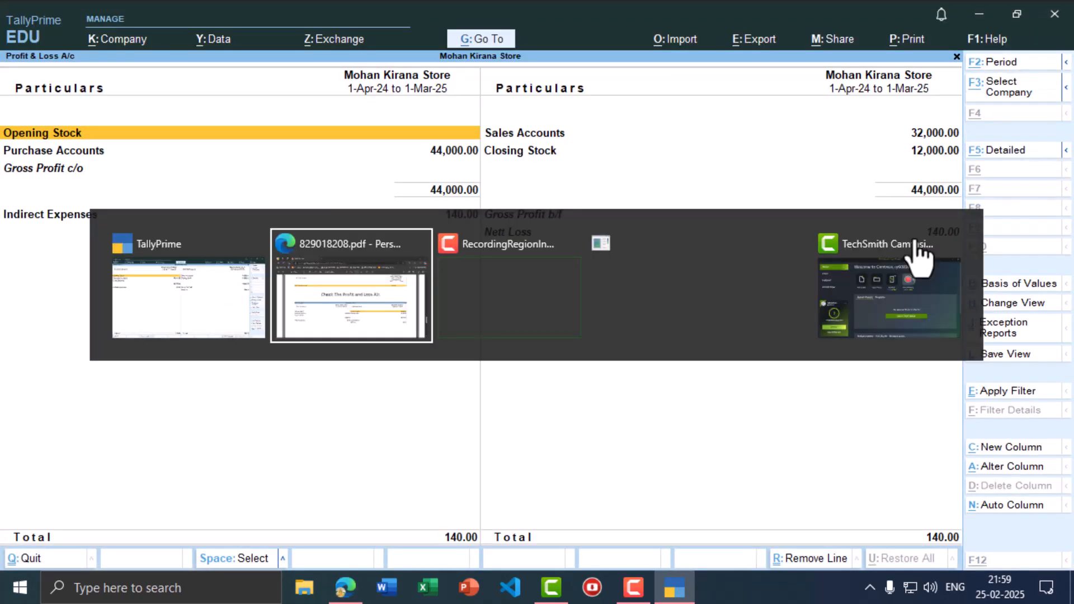
key(alt+Tab)
- Go back to Gateway of Tally and bring the answer PDF up again, scrolled further down
key(Escape)
key(Escape)
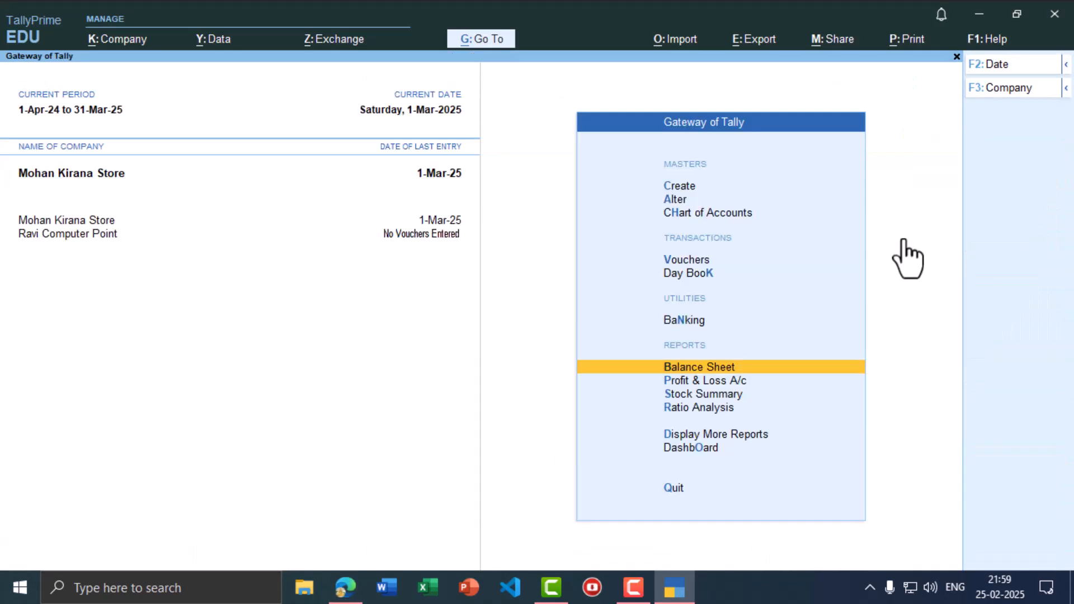
key(alt+Tab)
scroll(531, 240, down, 5)
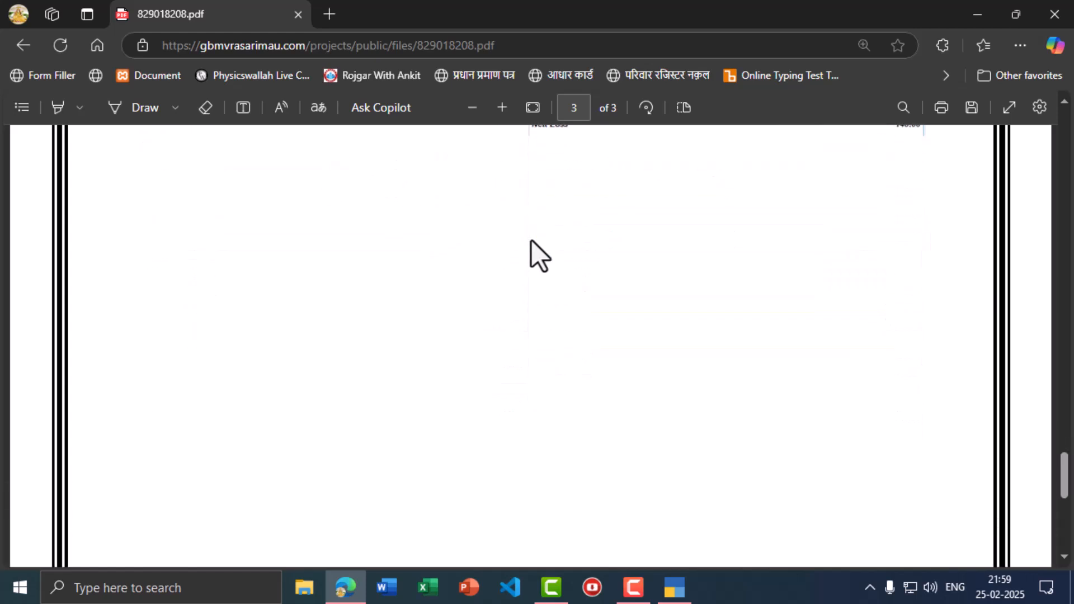